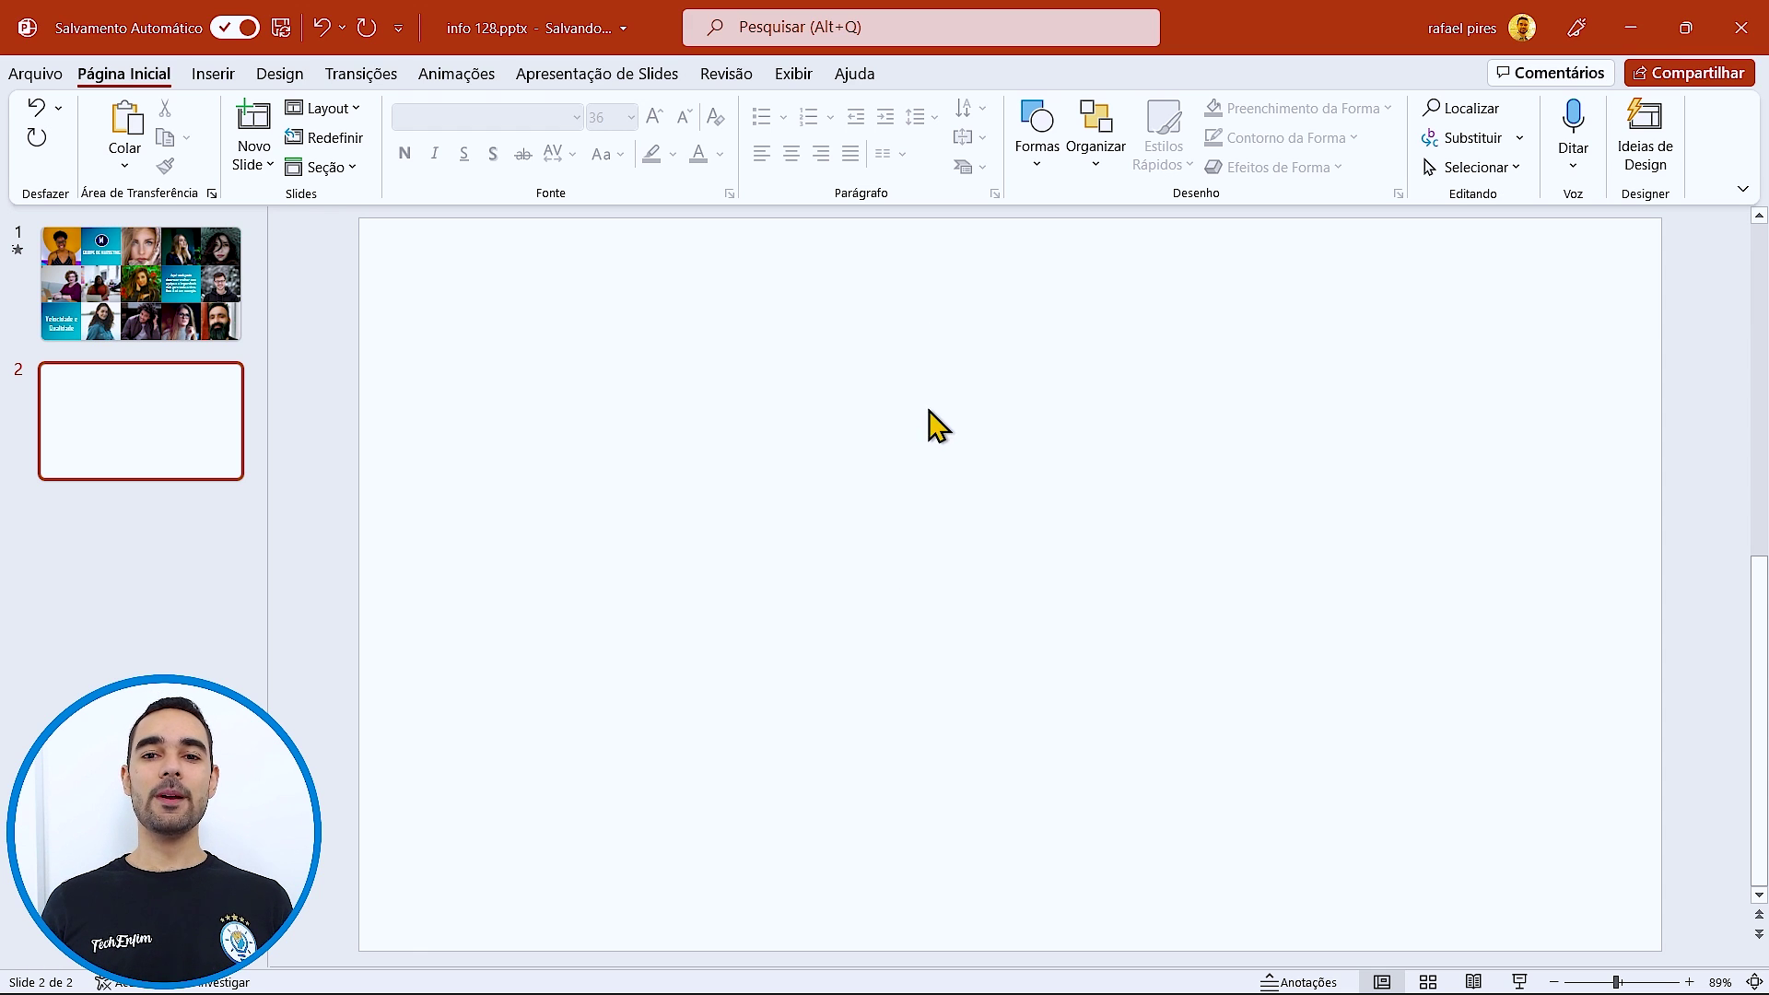
- Switch the presentation into Slide Master view
click(788, 75)
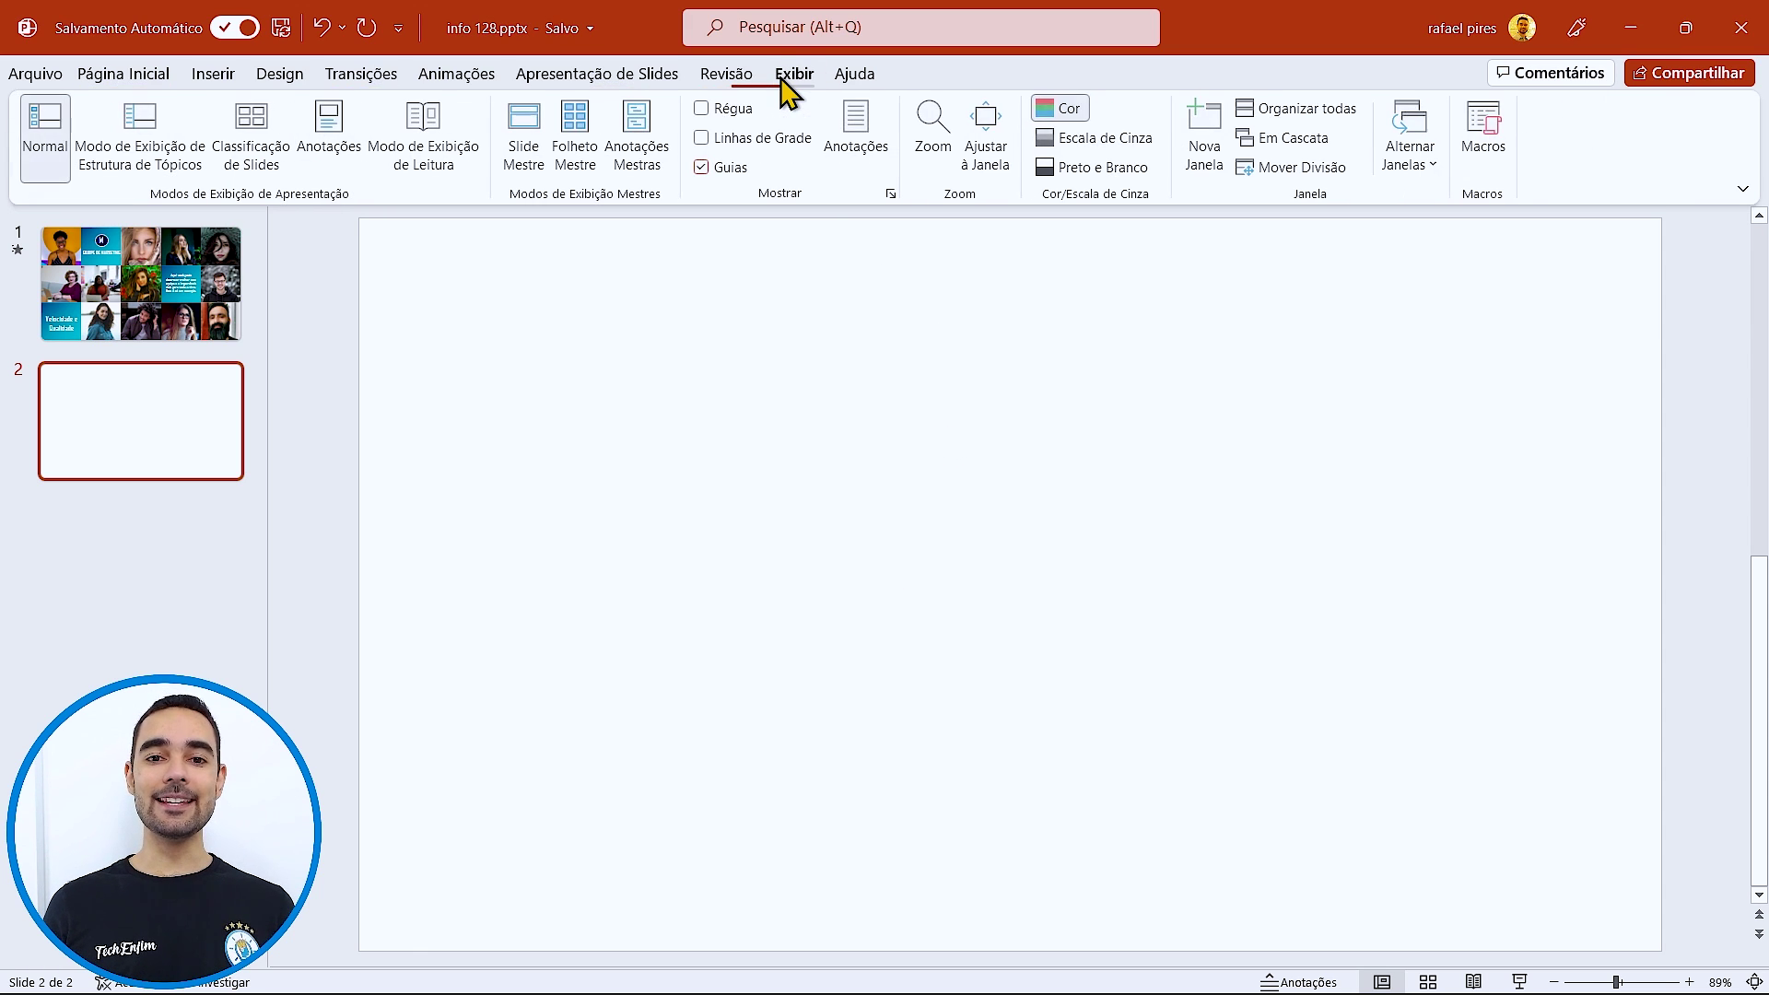
click(528, 143)
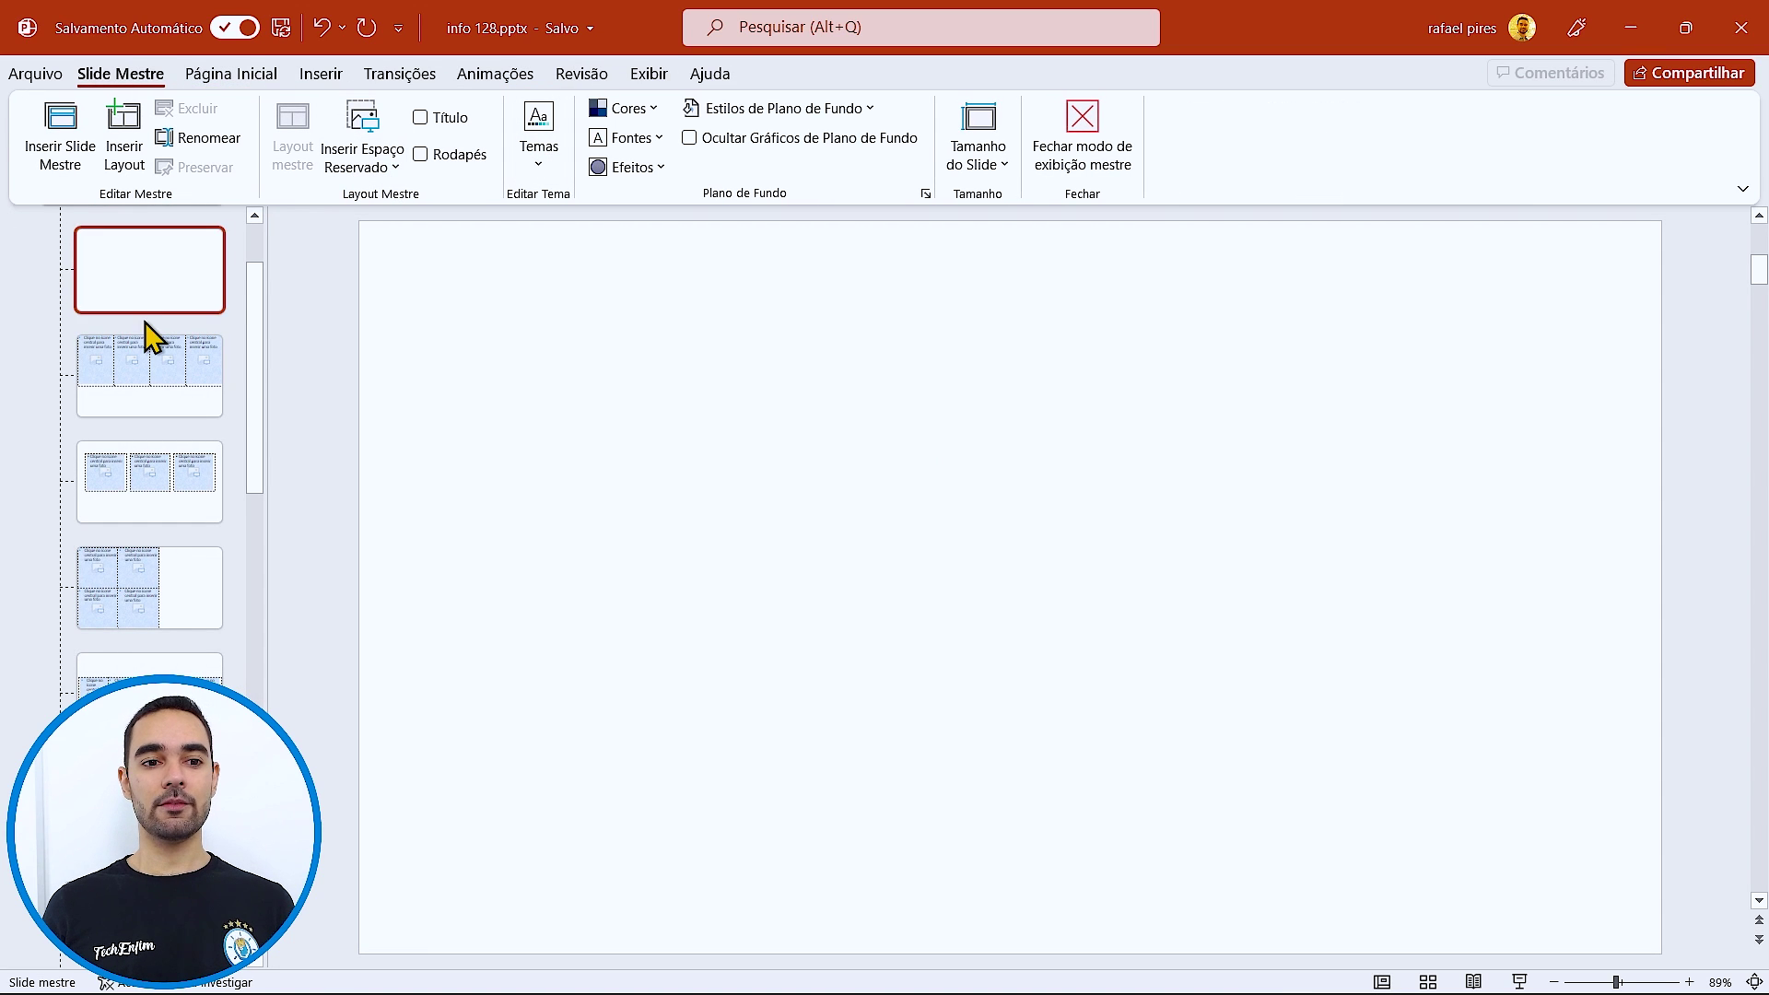
scroll(148, 277, up, 1)
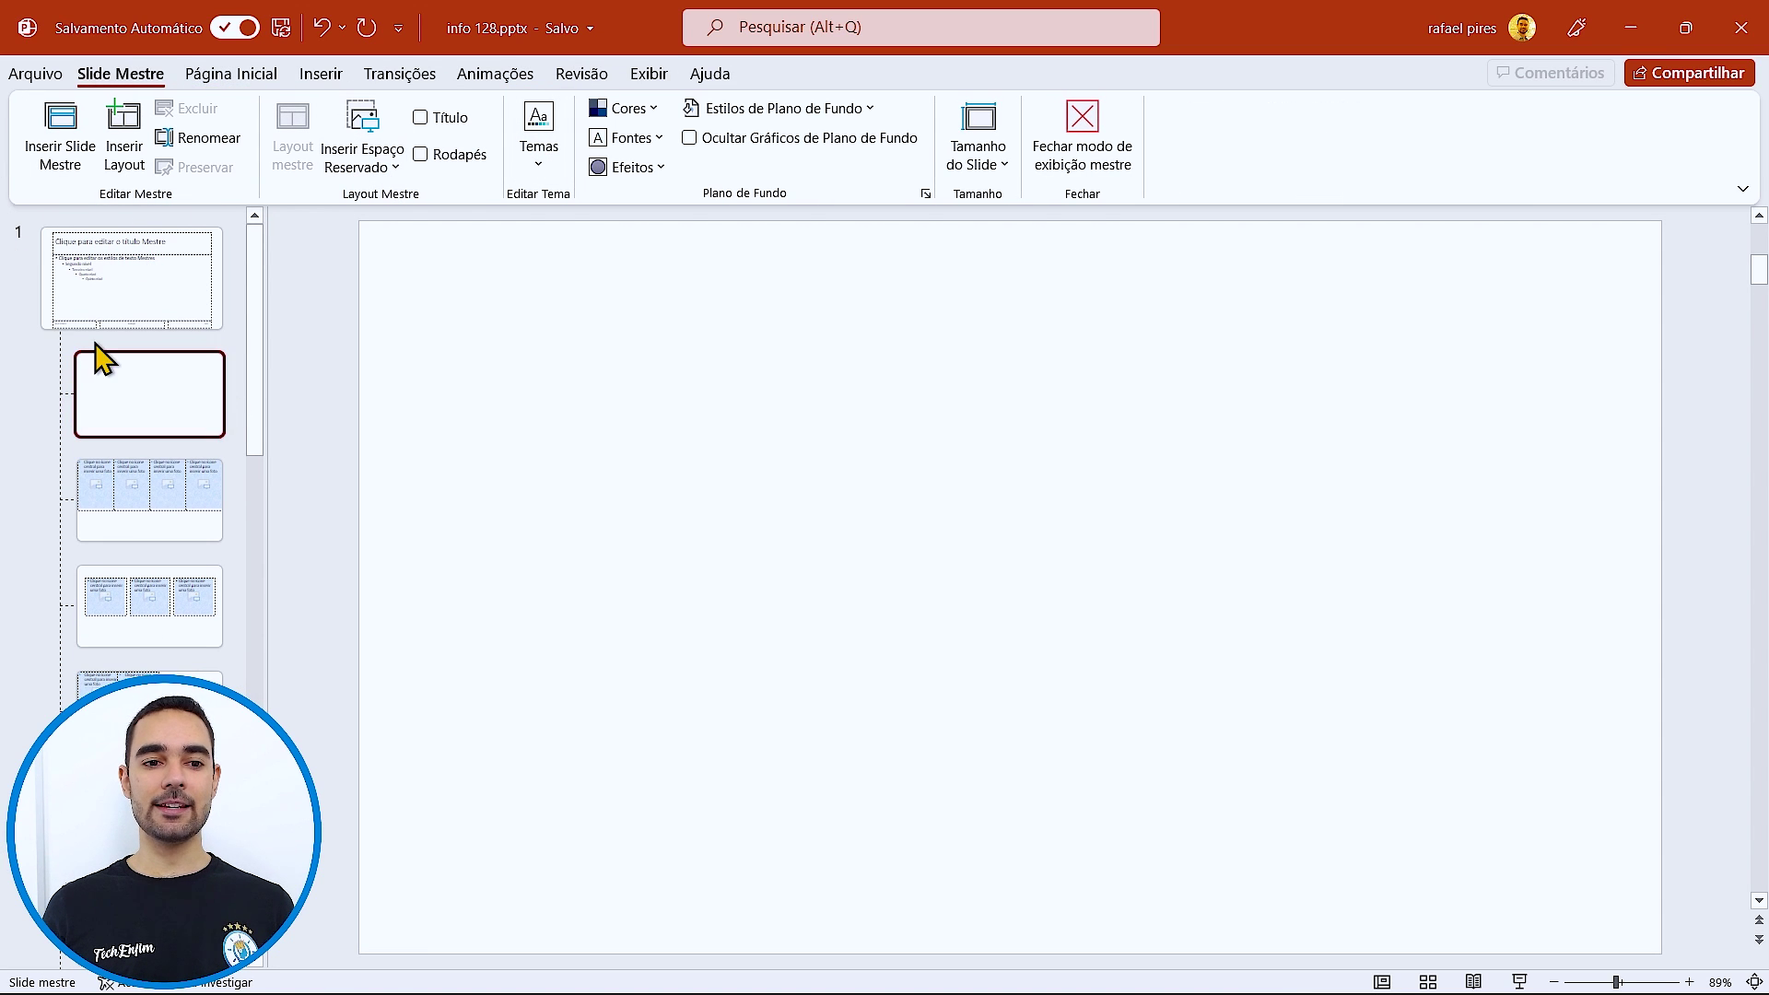
drag(174, 465, 41, 461)
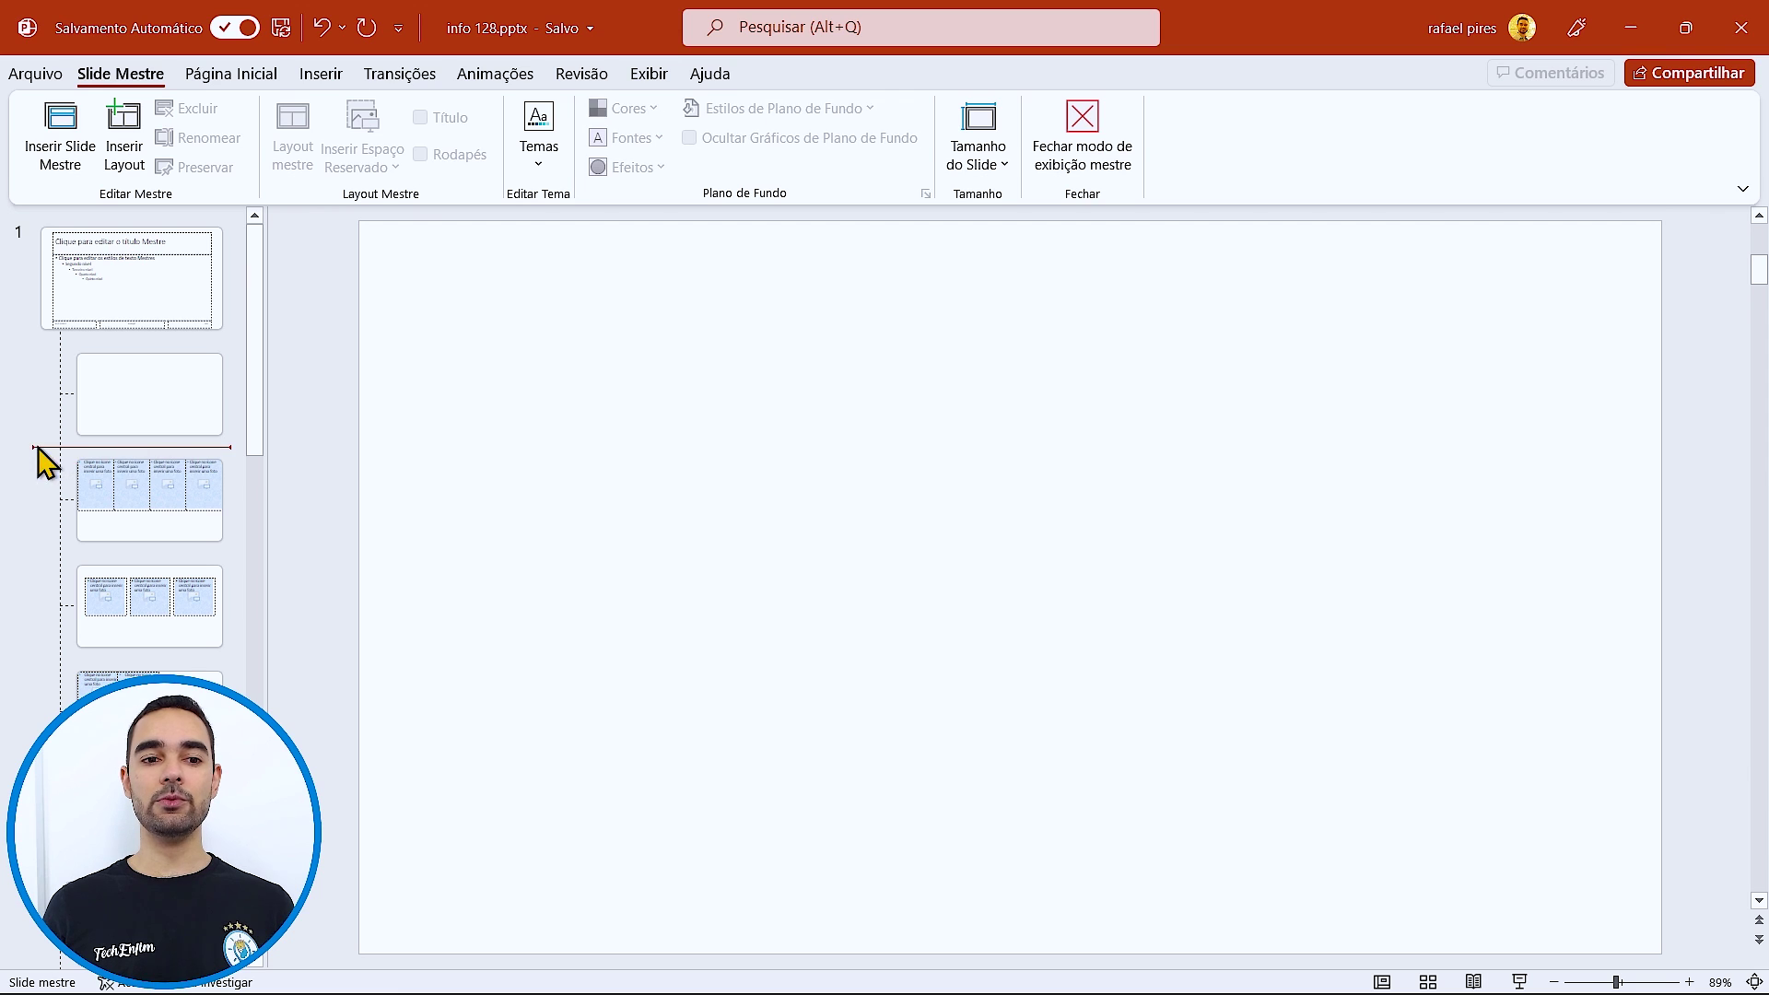
- Insert a new layout and turn off its Title and Footers placeholders
click(134, 155)
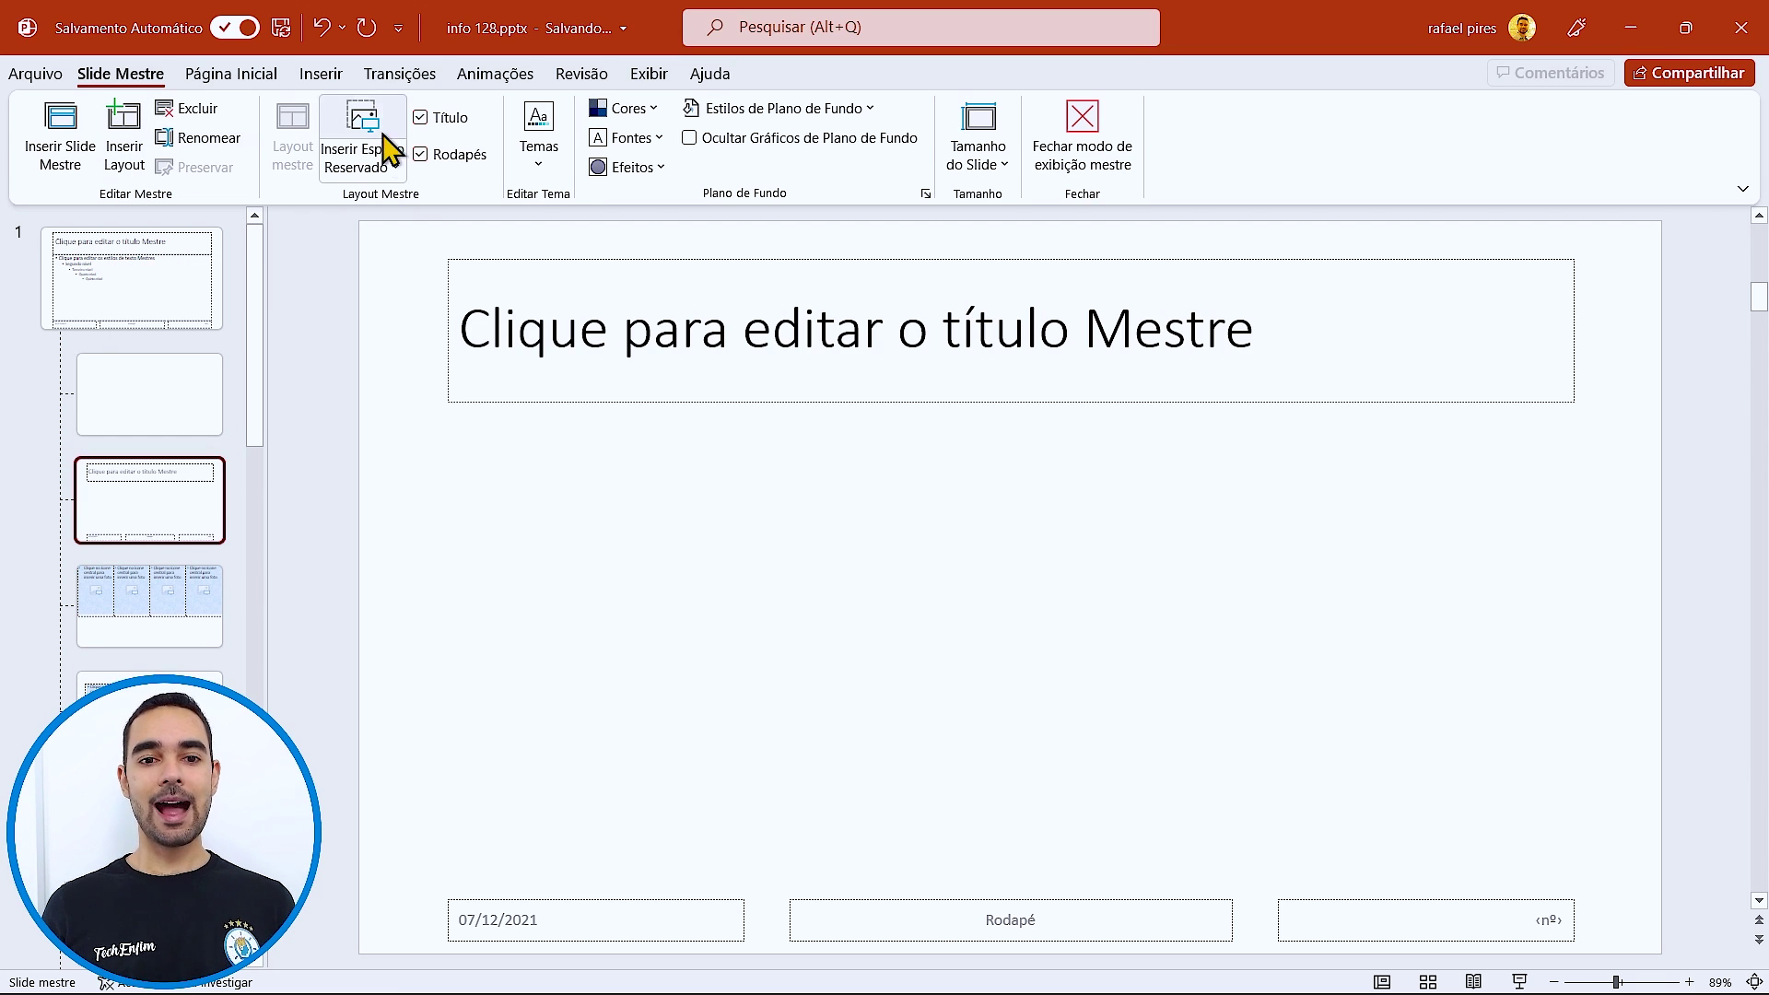
click(422, 118)
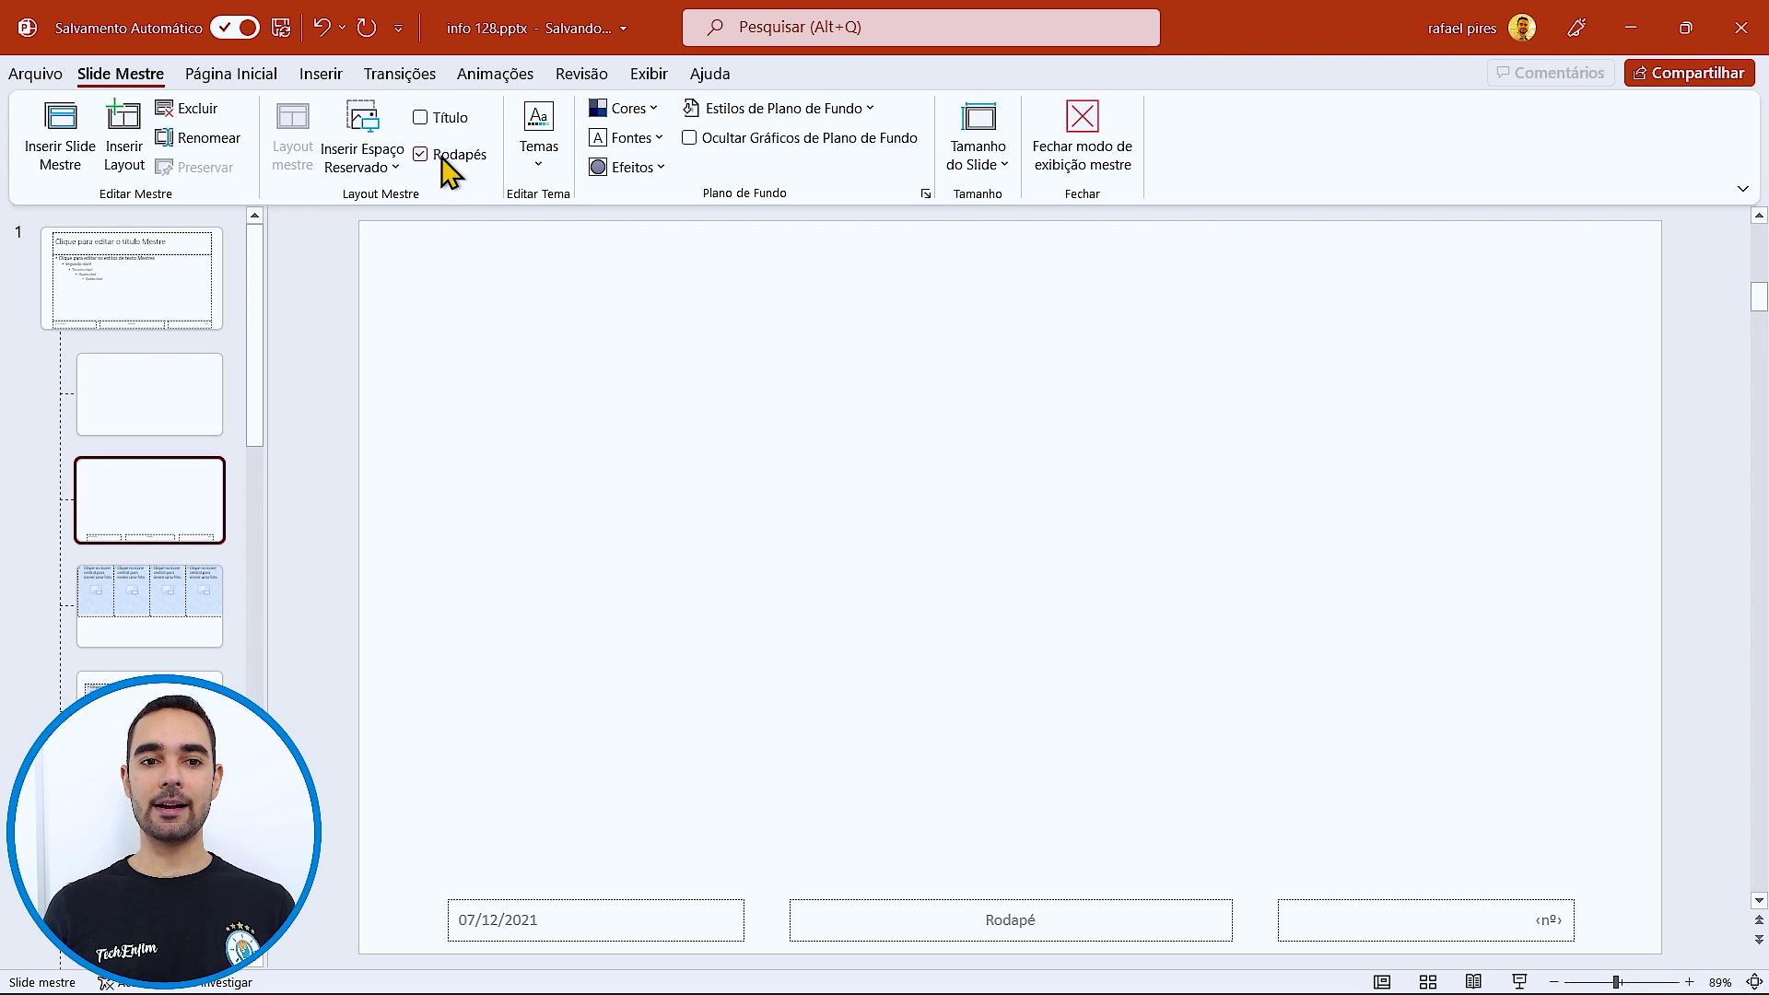
click(422, 155)
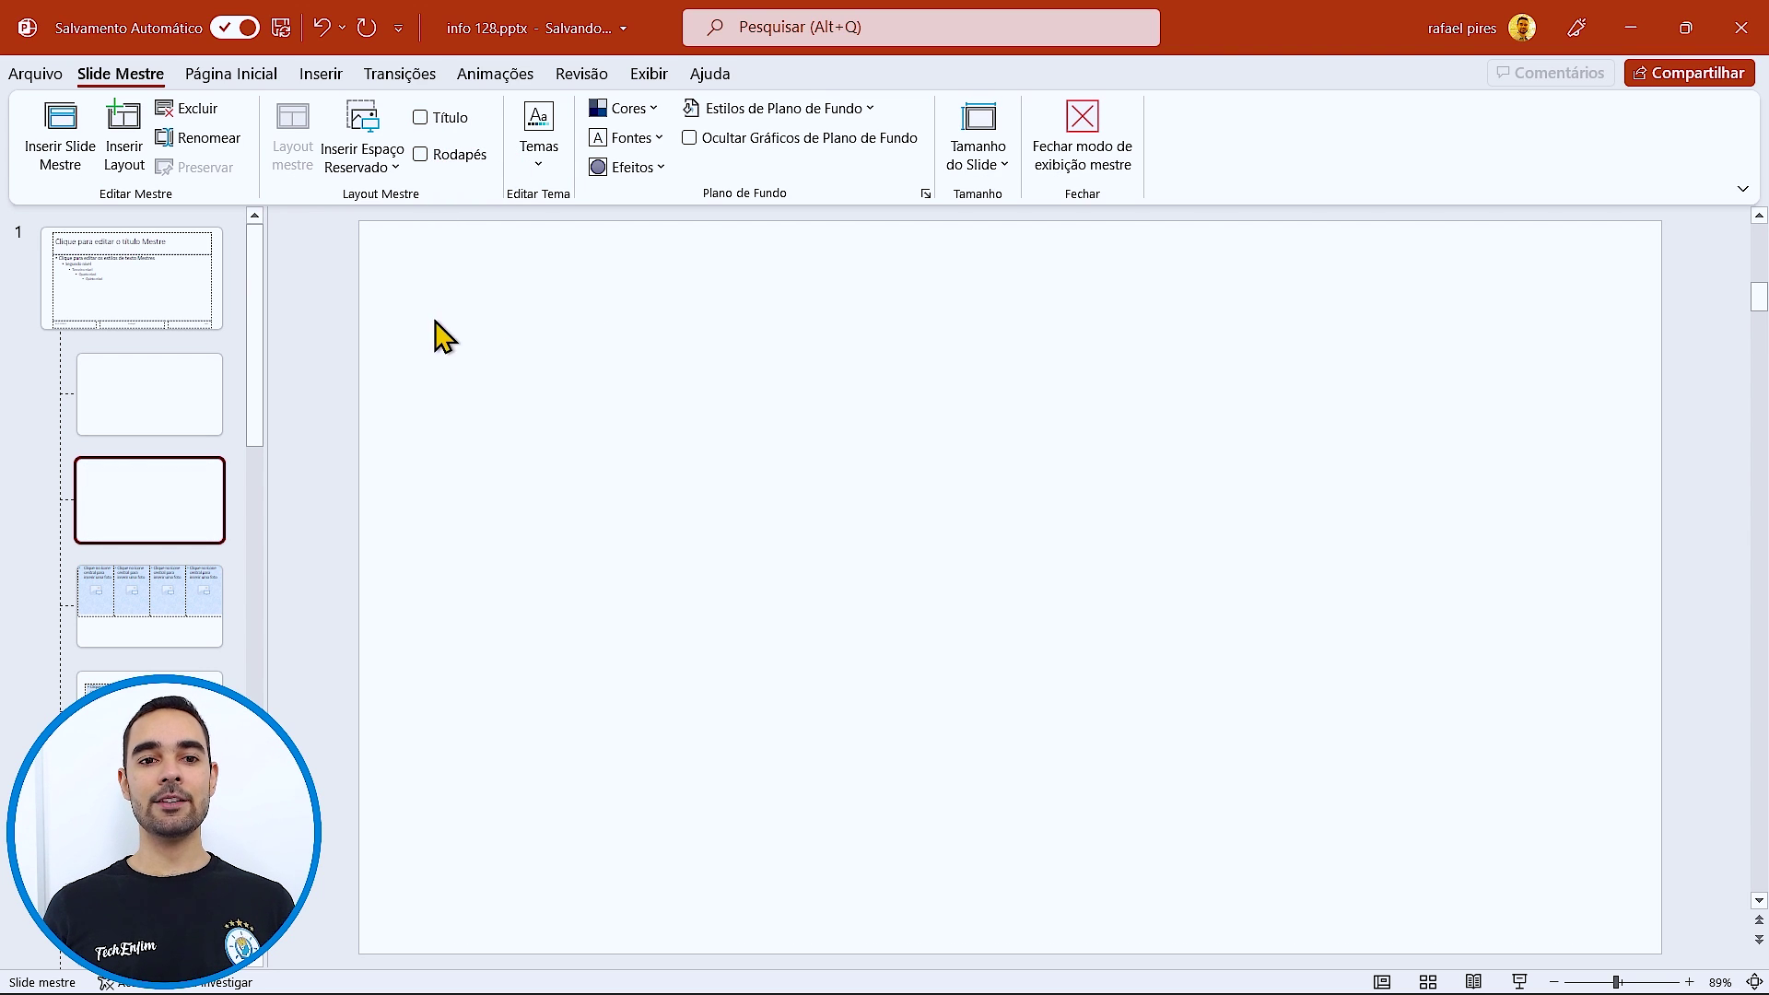
- Draw a picture placeholder and size it 6,35 cm tall by 6,78 cm wide
click(382, 177)
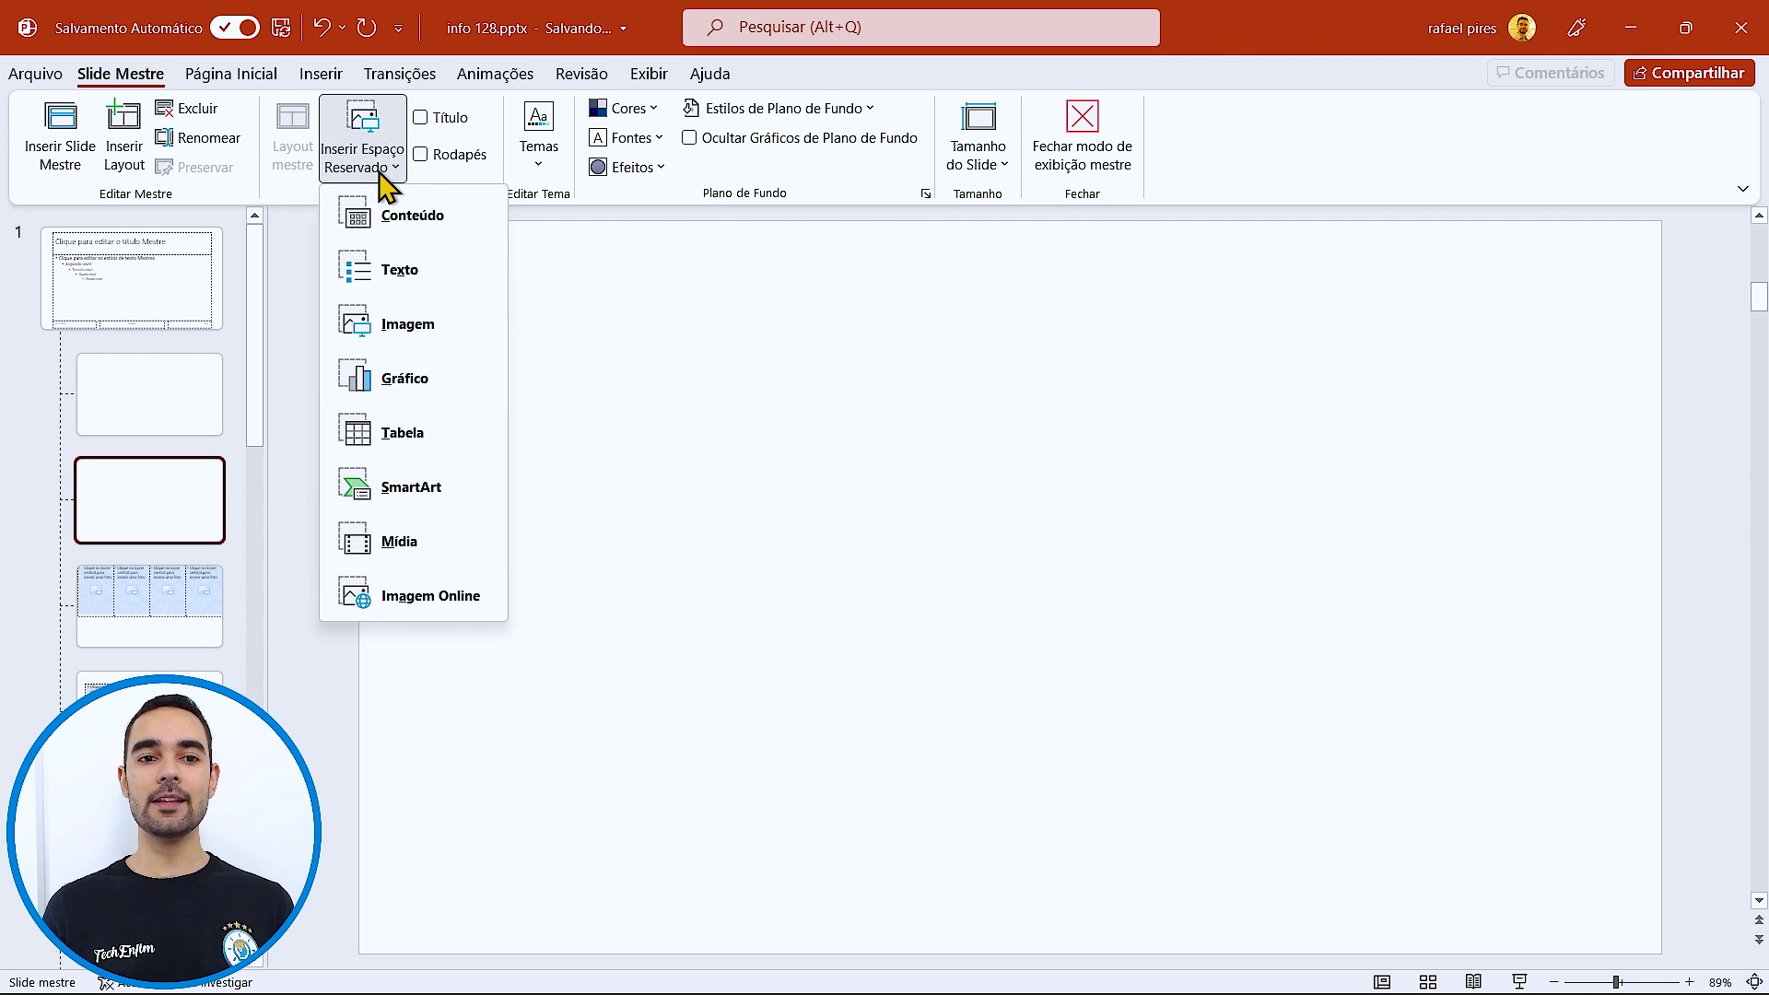
click(414, 331)
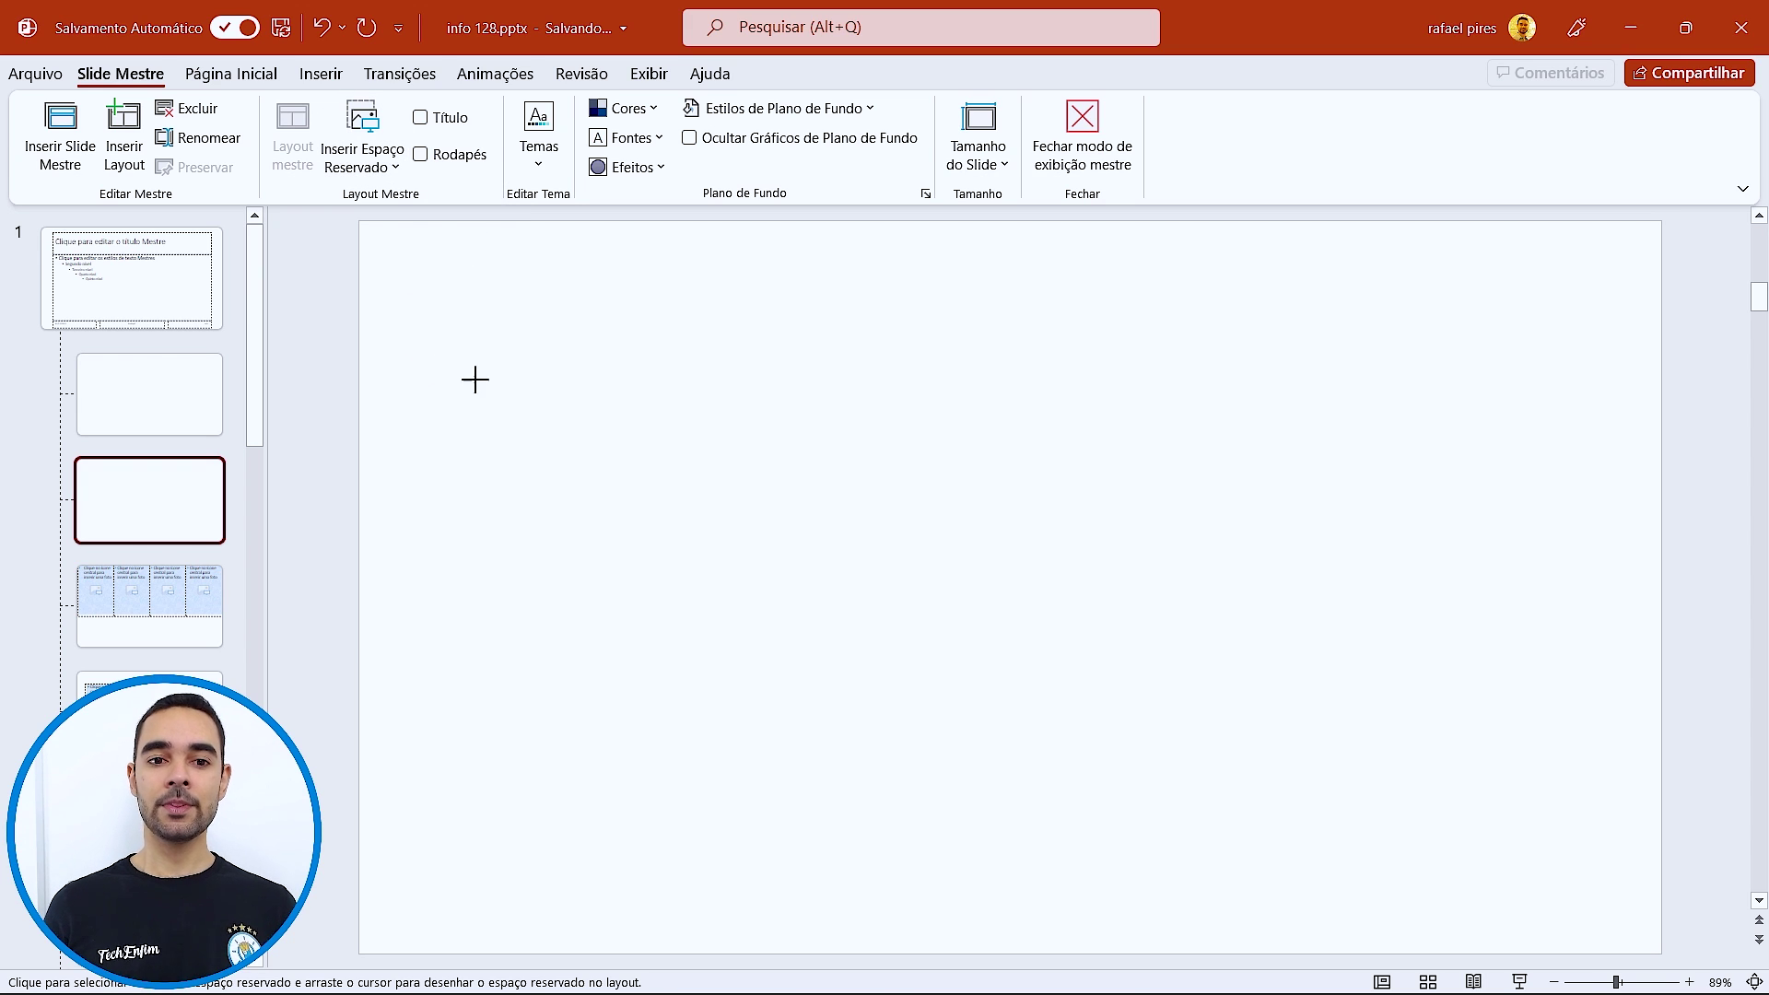
drag(468, 327, 662, 533)
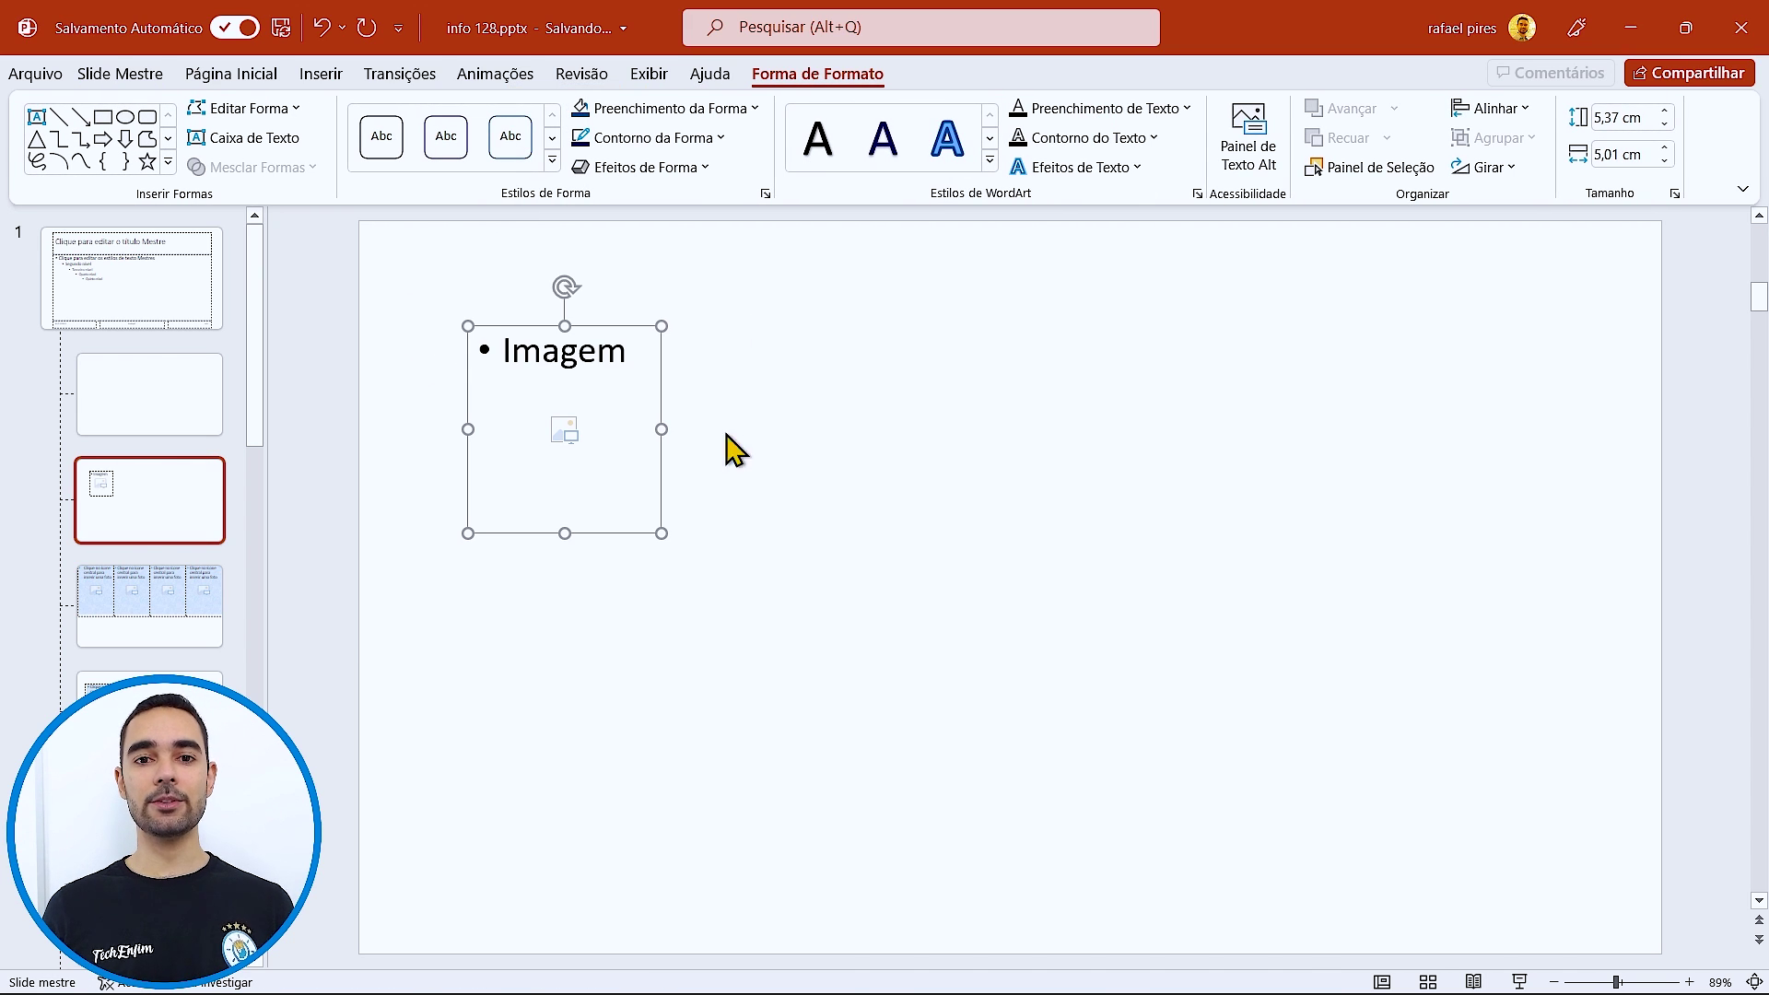
click(1626, 117)
text(6,35)
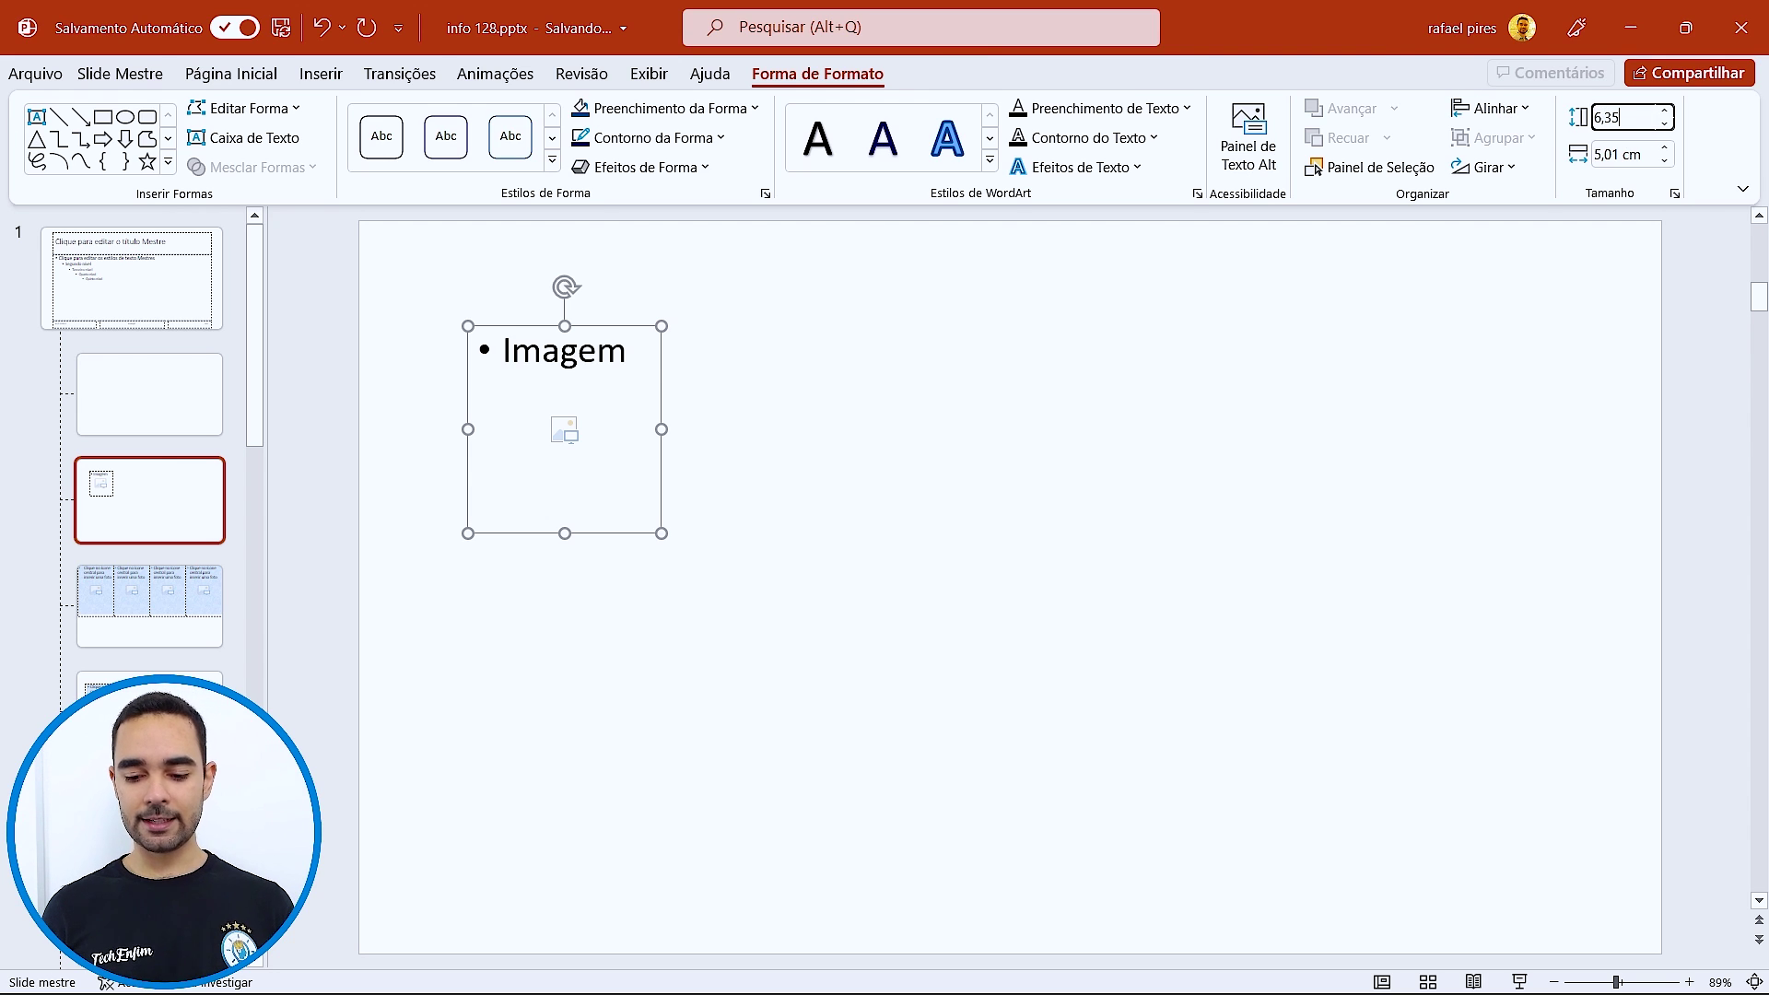
key(Tab)
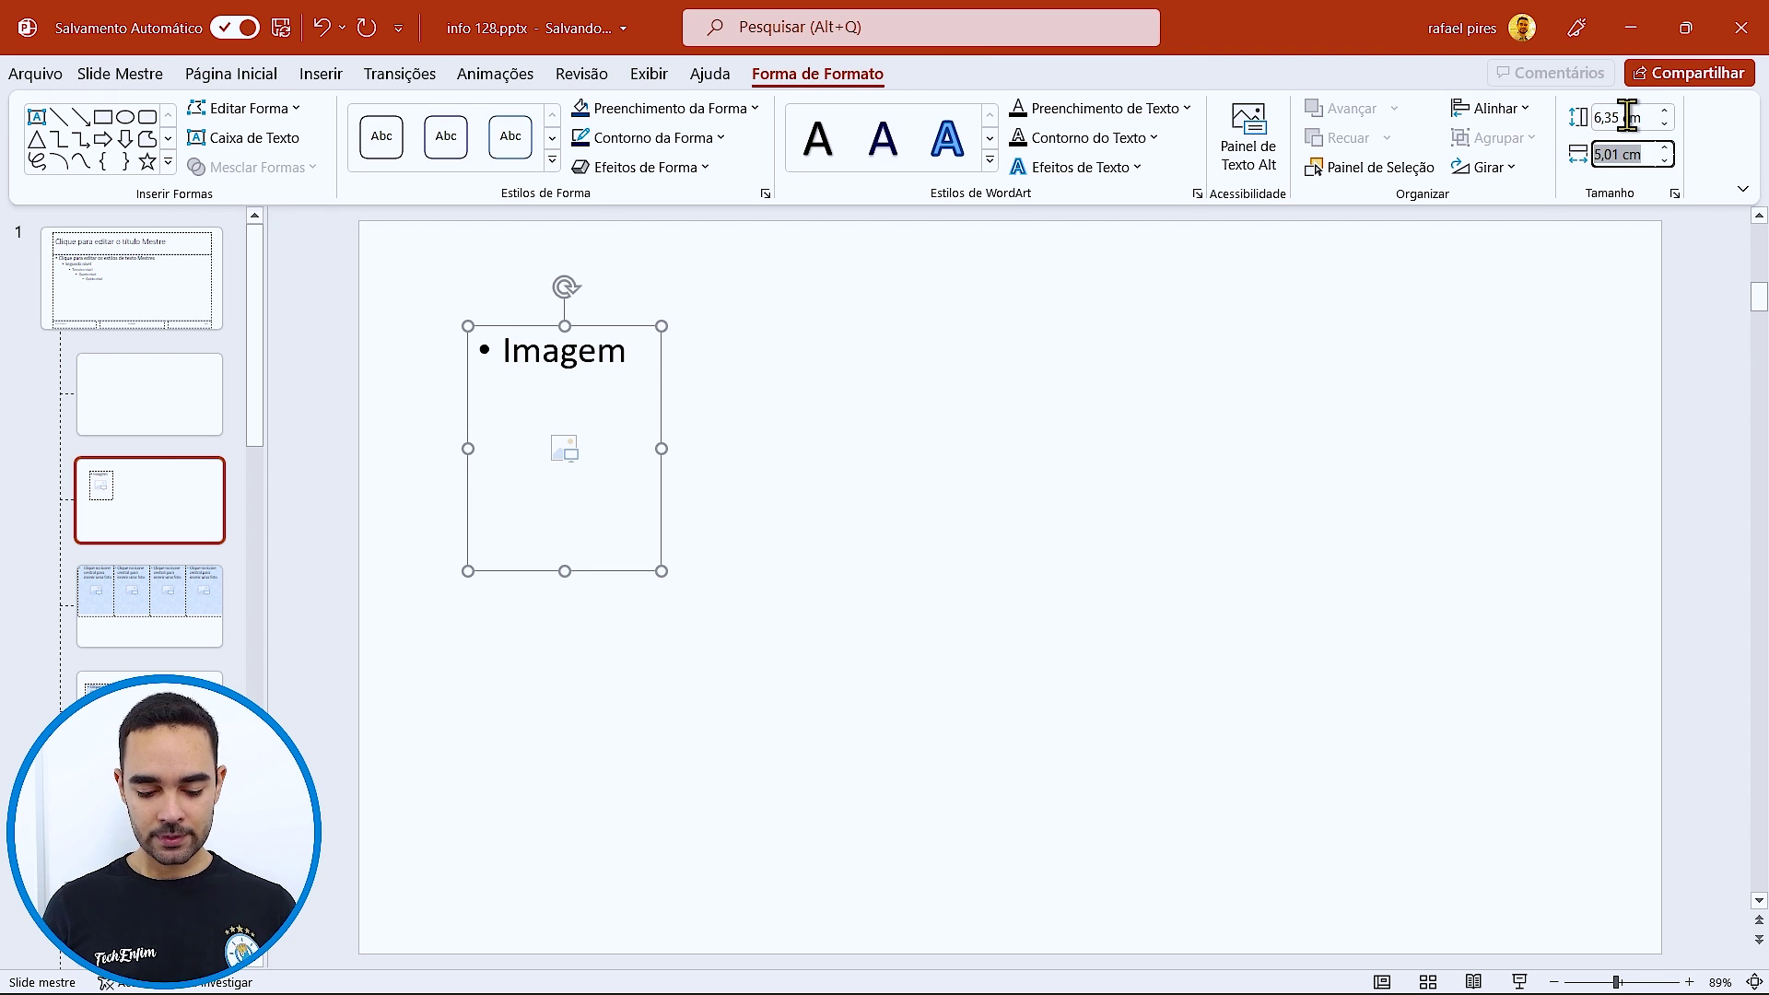
text(6,78)
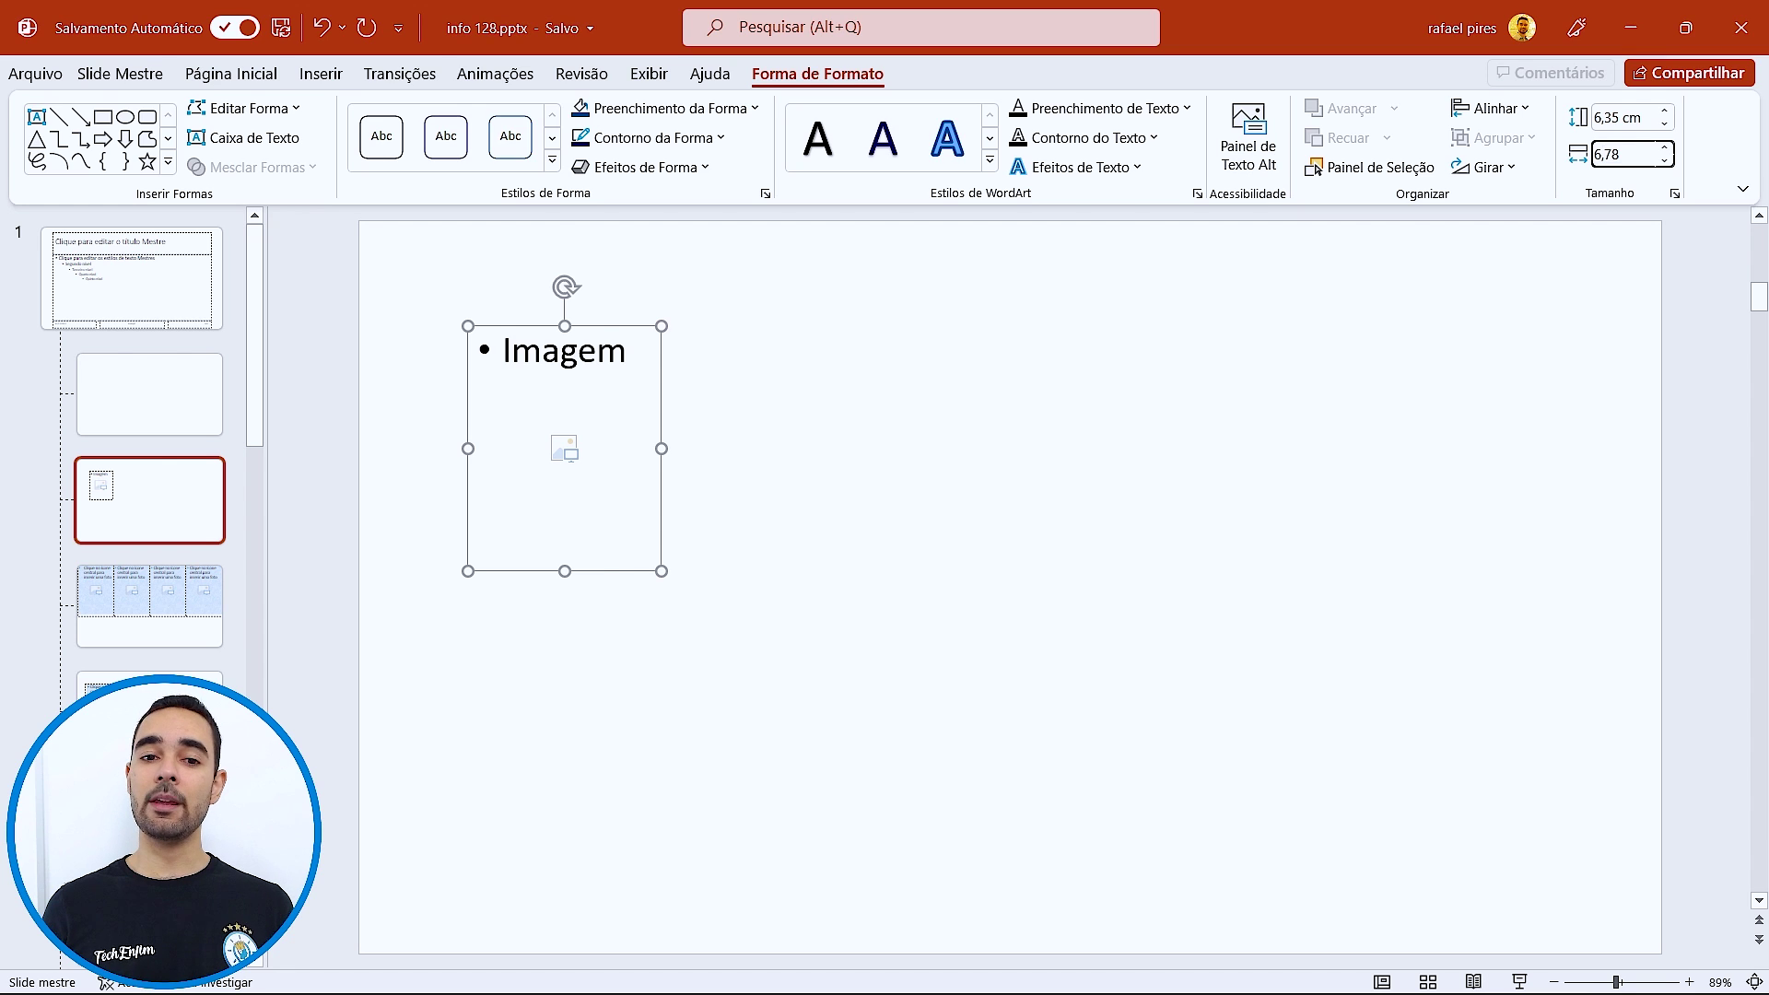
key(Return)
- Move the picture placeholder into the slide's top-left corner and duplicate it
mouse_move(728, 380)
mouse_down()
mouse_move(798, 434)
mouse_move(628, 275)
mouse_up()
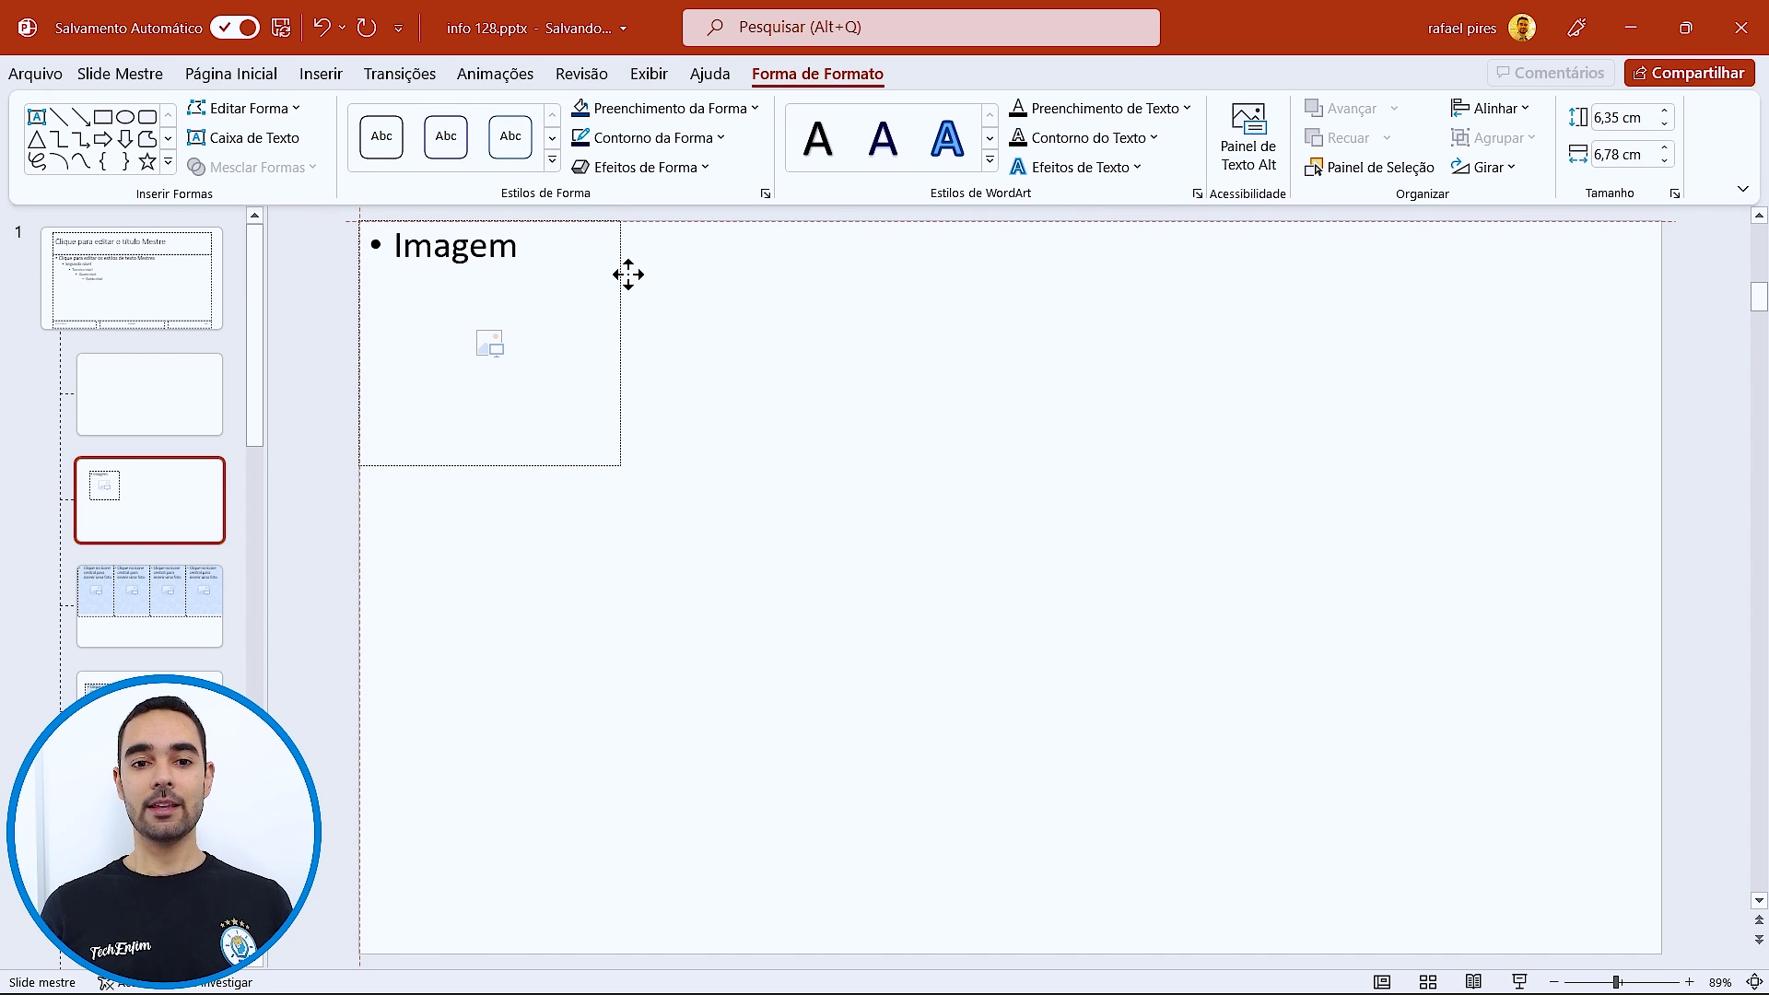
drag(628, 275, 629, 276)
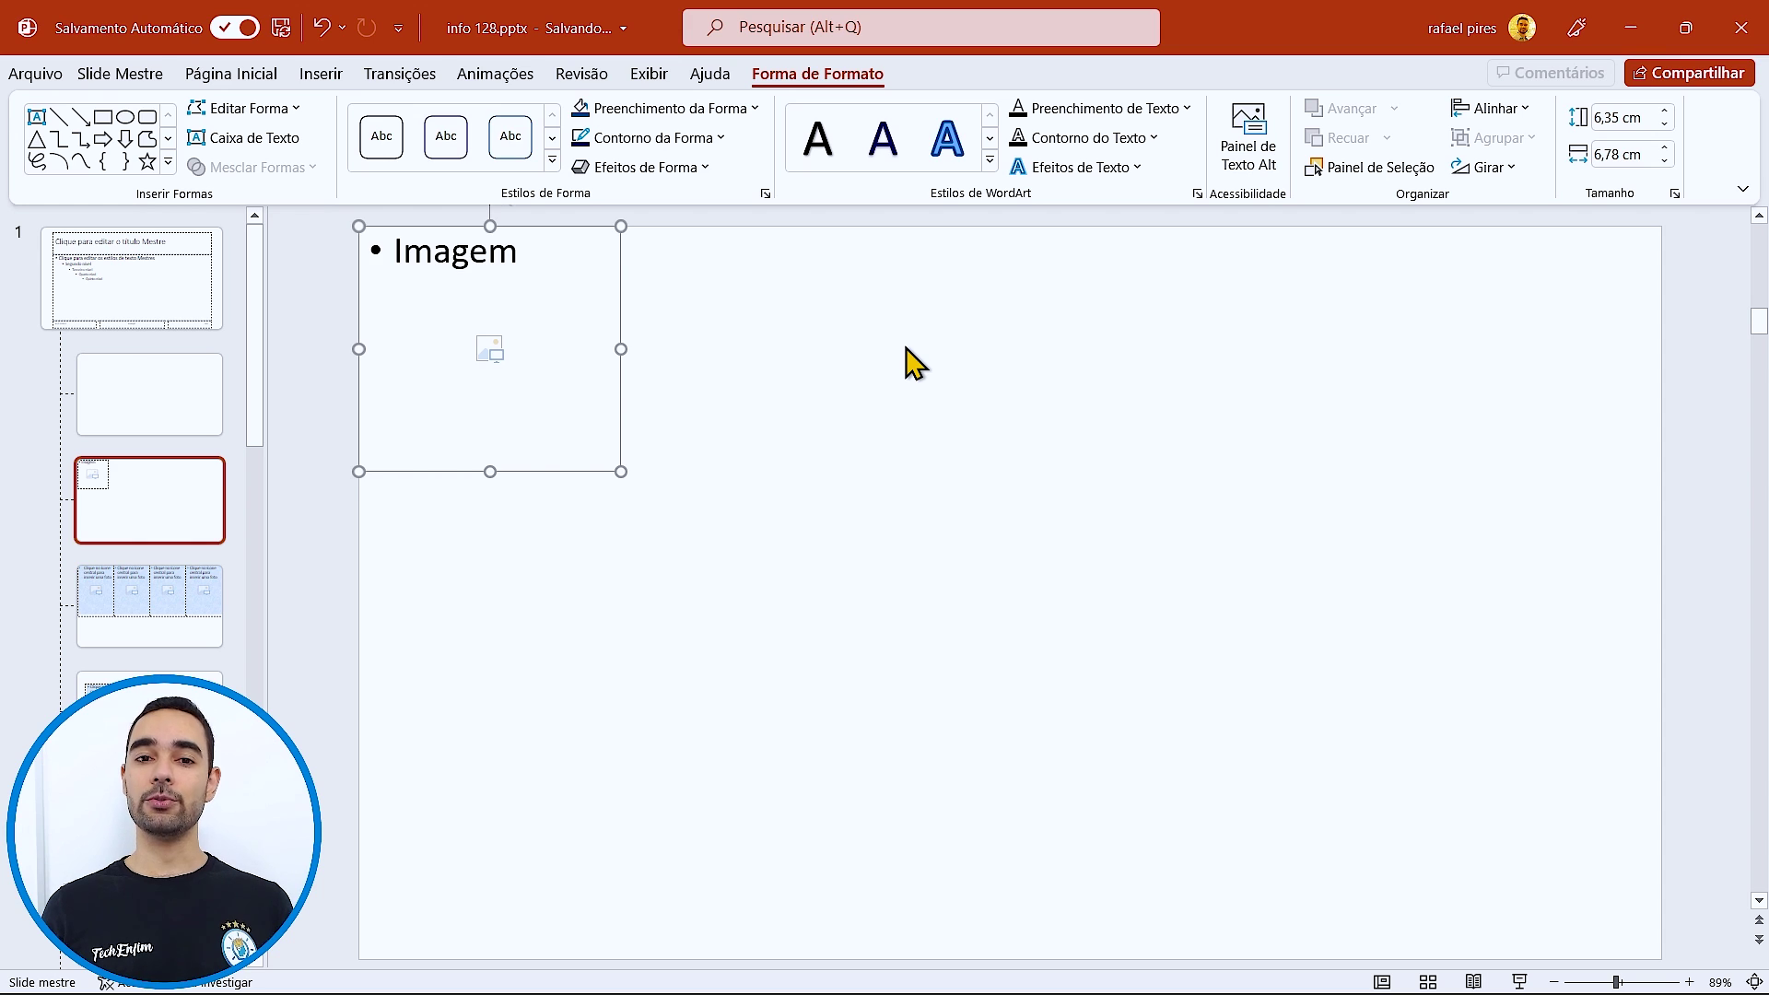
key(ctrl+d)
- Line up five placeholders in the top row, then copy that row twice to make three rows
mouse_move(639, 284)
mouse_down()
mouse_move(871, 448)
mouse_move(884, 268)
mouse_up()
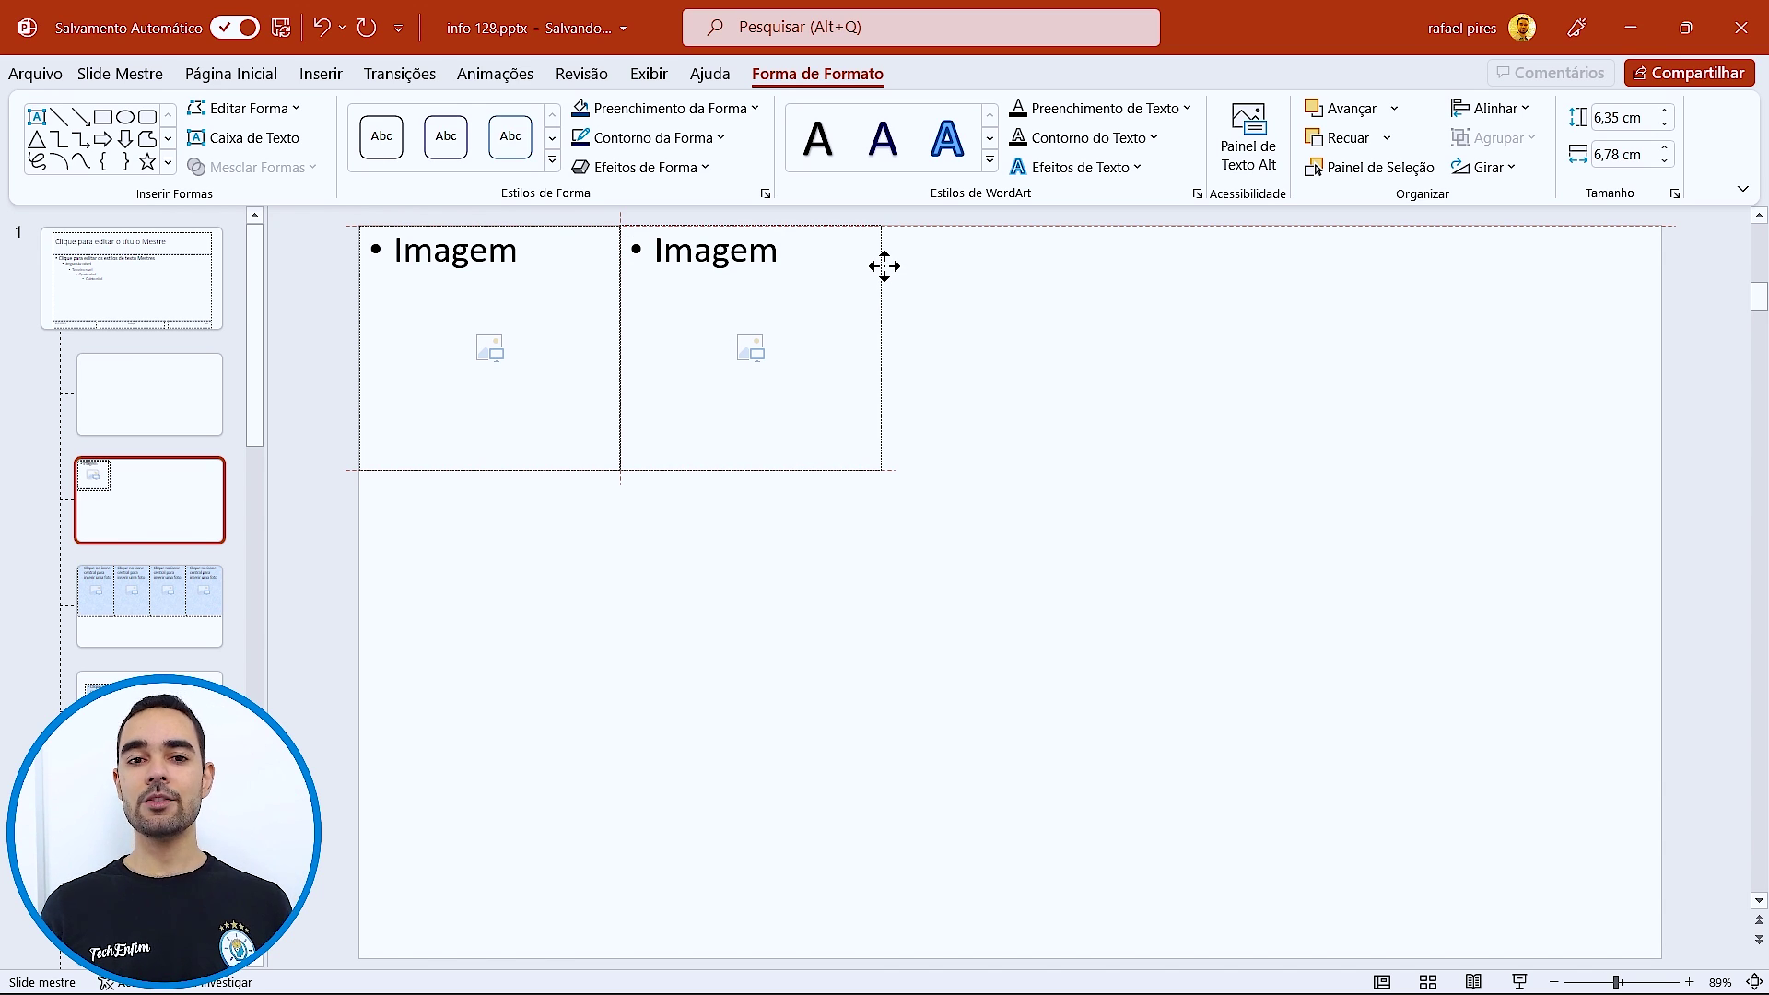
drag(884, 267, 884, 268)
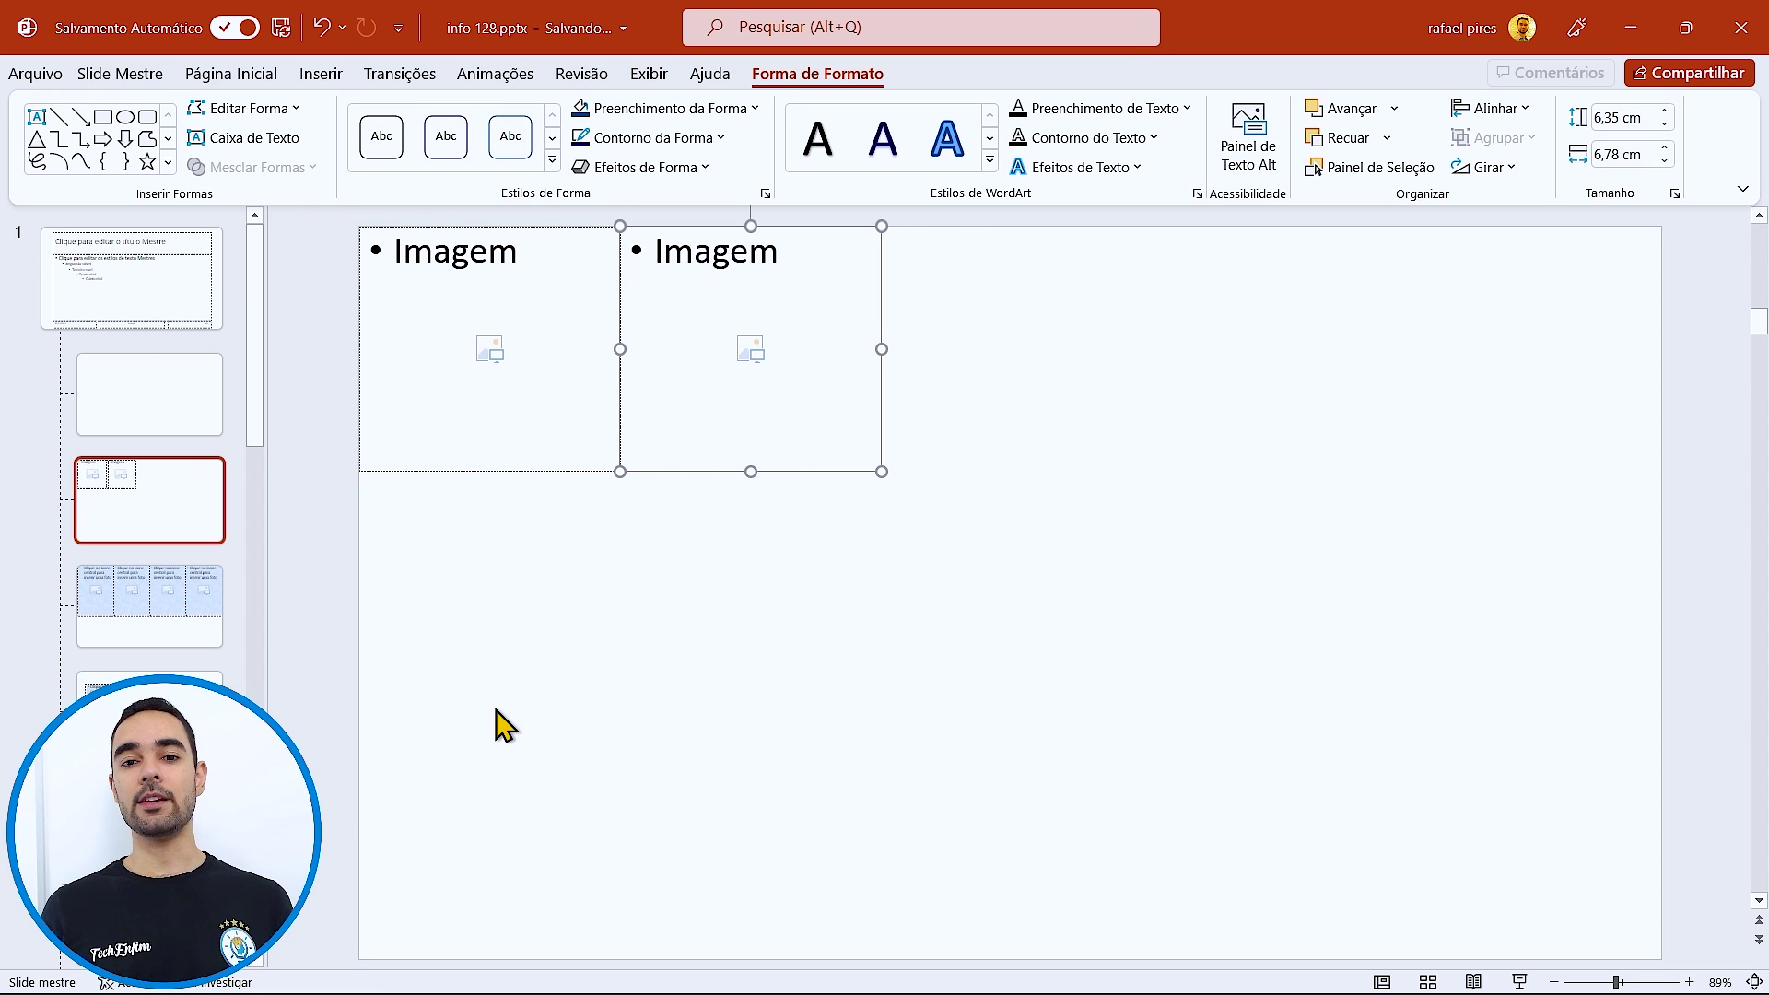
key(ctrl+d)
key(ctrl+d)
key(ctrl+d)
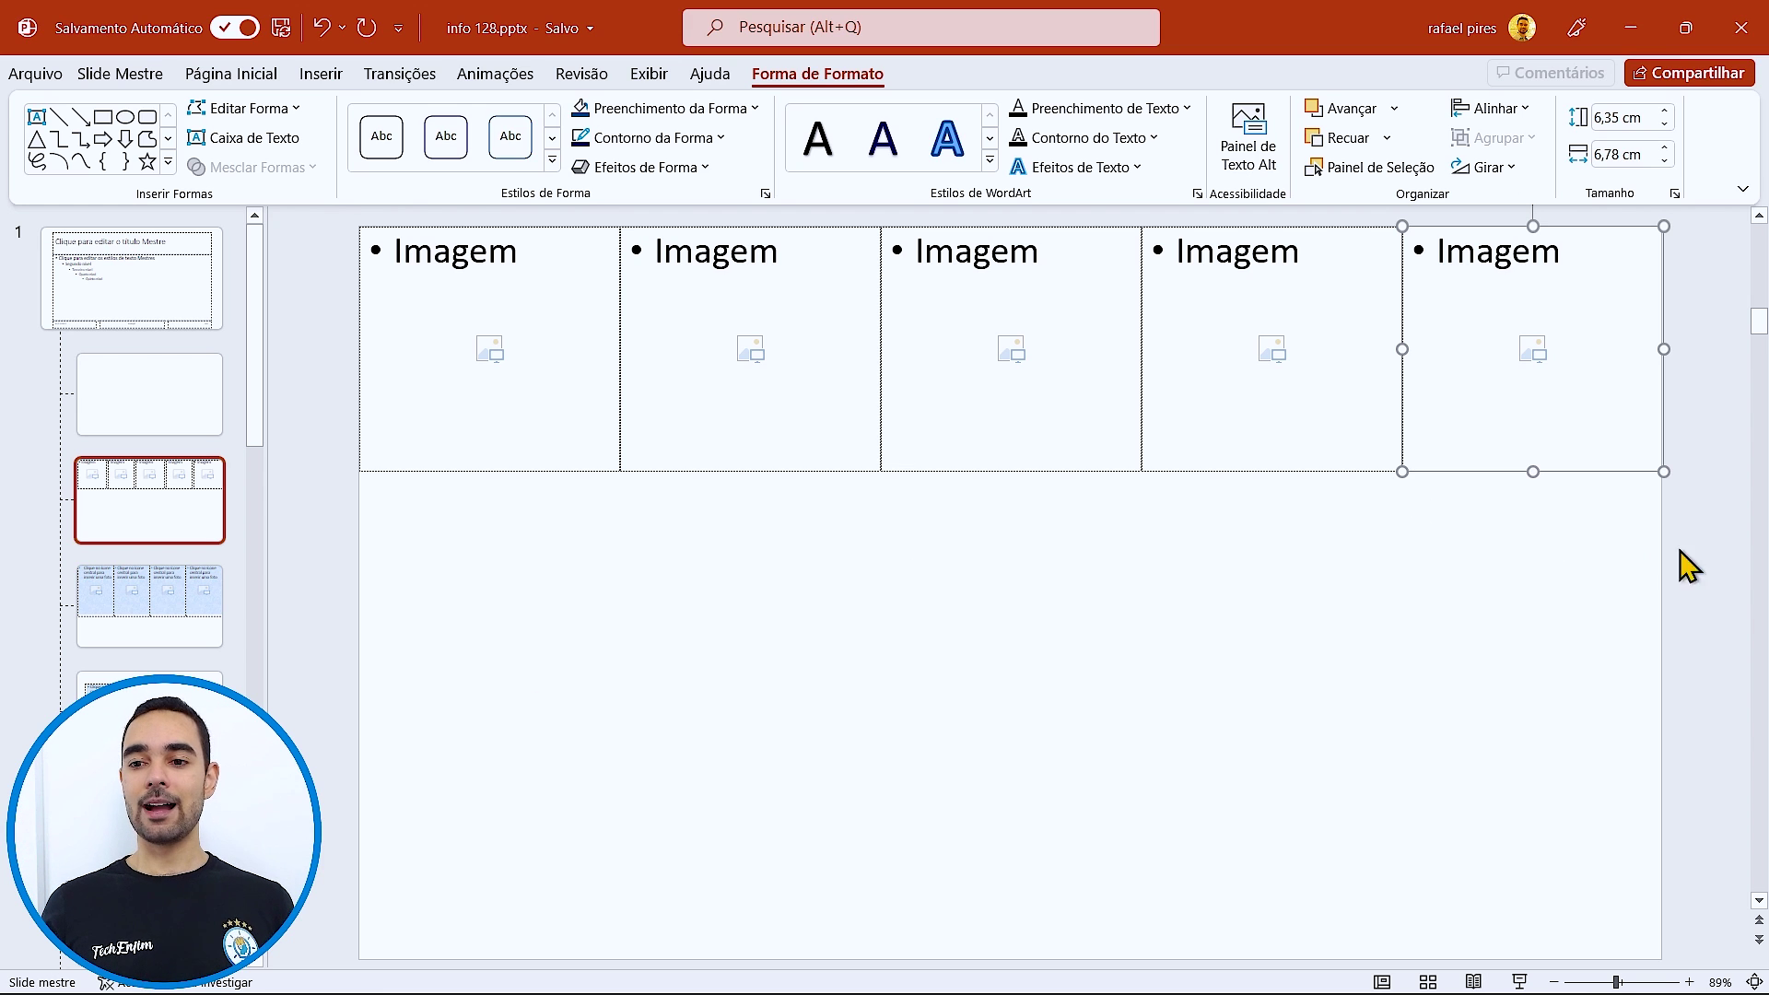
drag(1708, 555, 332, 225)
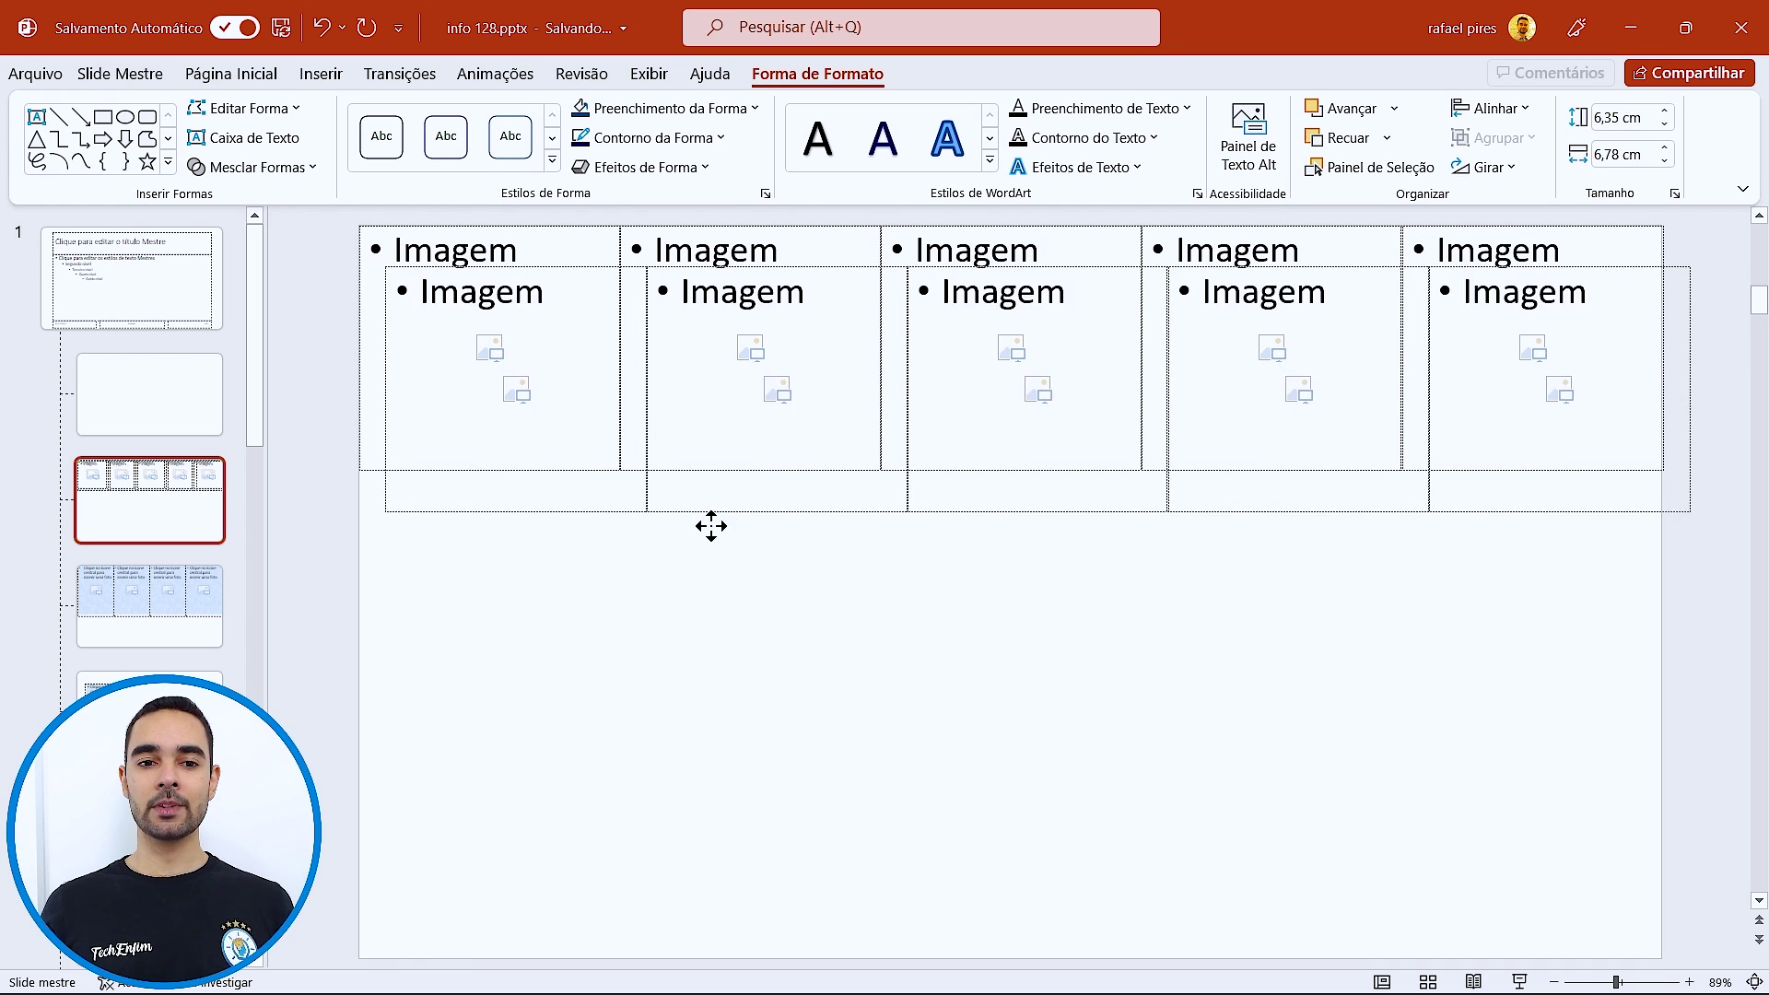
drag(642, 442, 682, 720)
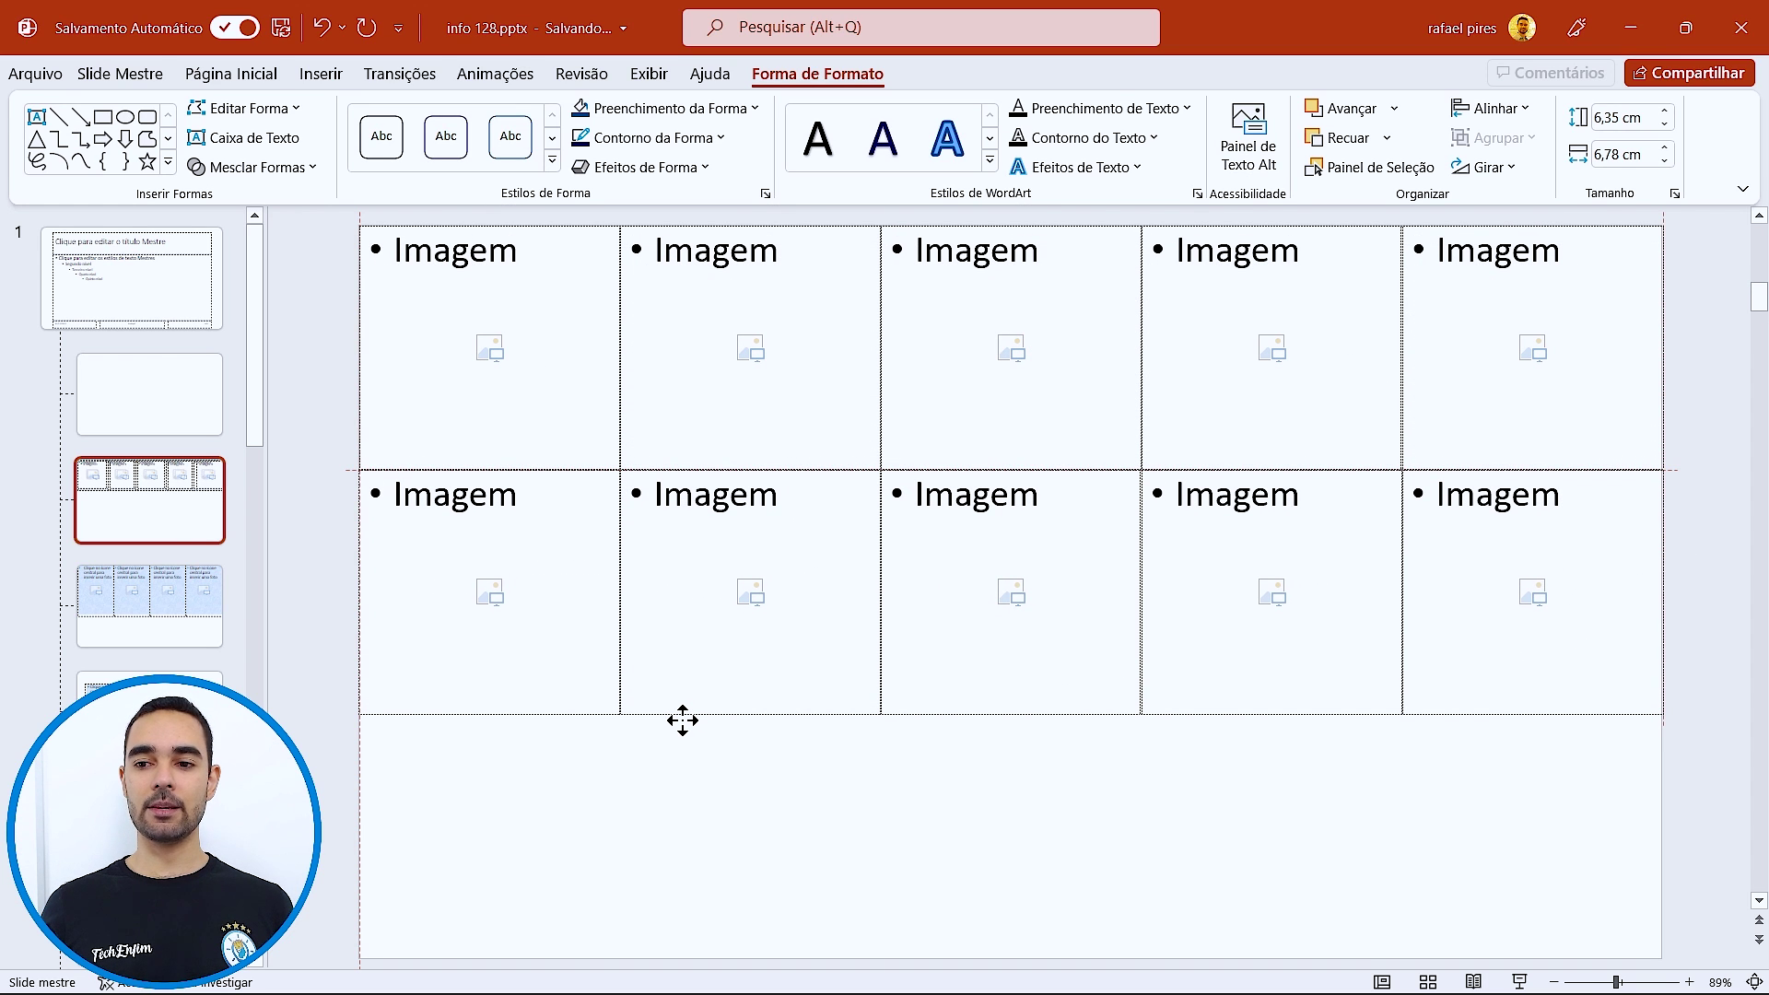
key(ctrl+d)
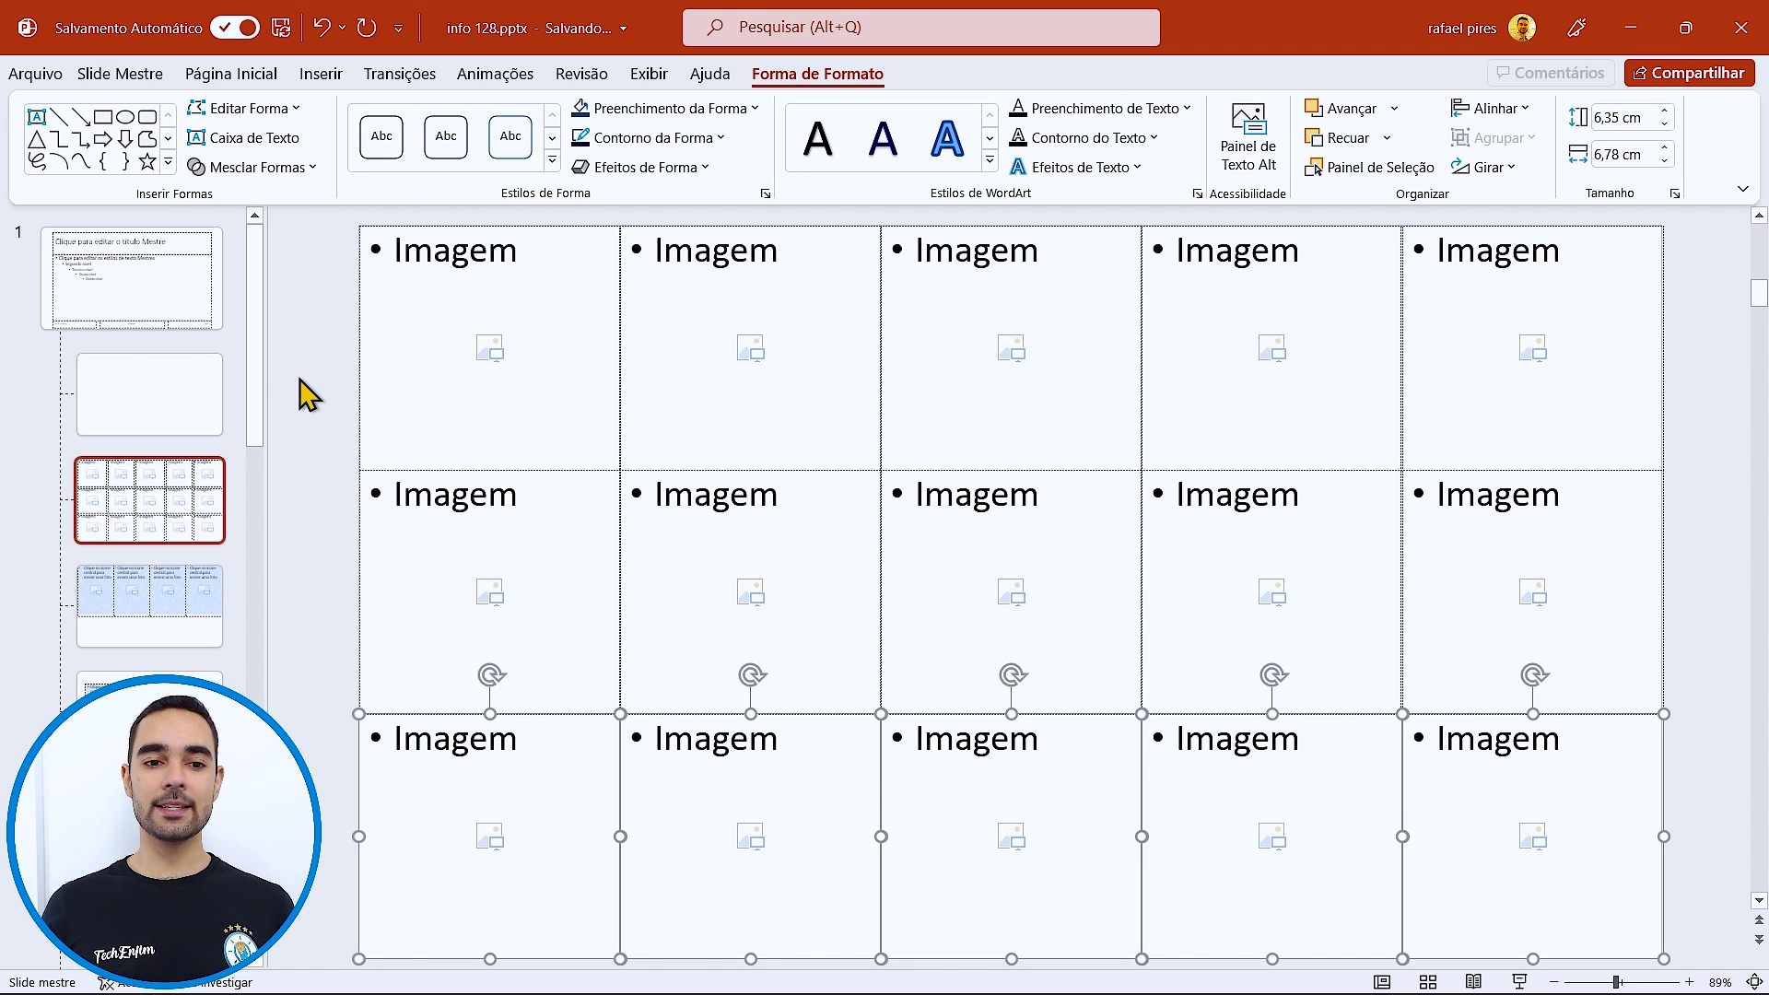
key(Escape)
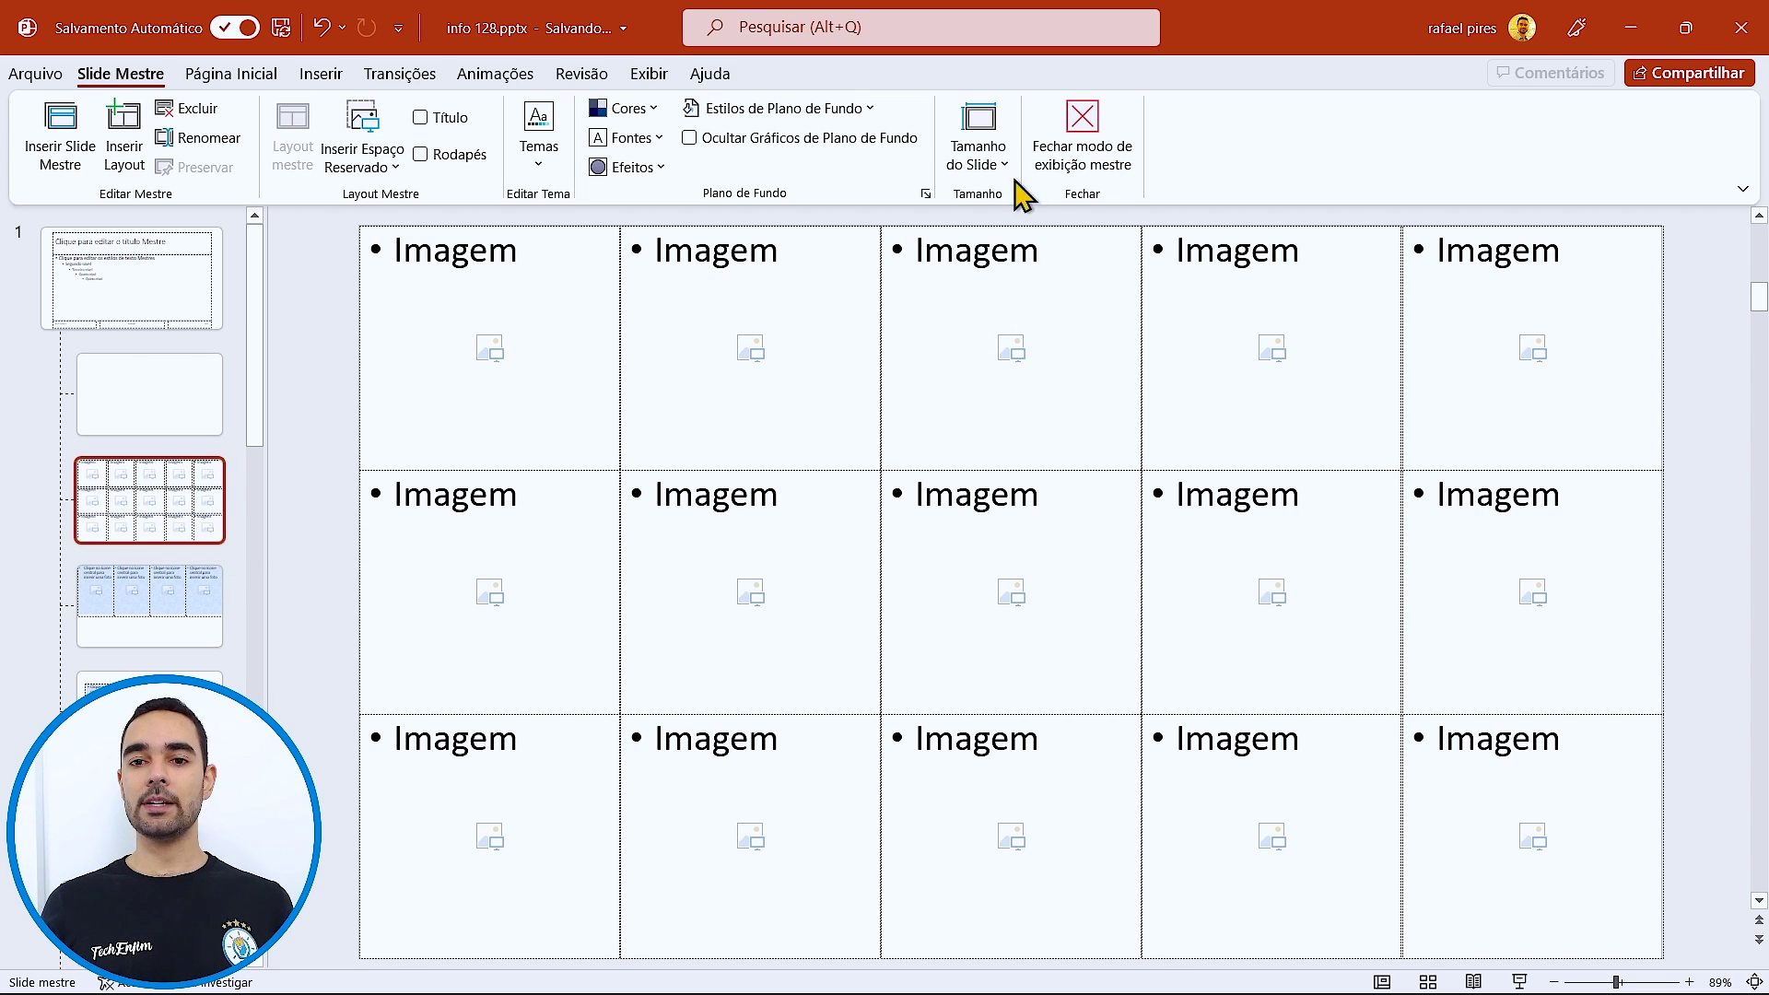
- Close Master View, add a Layout Personalizado slide, and delete the blank slide 2
click(1086, 150)
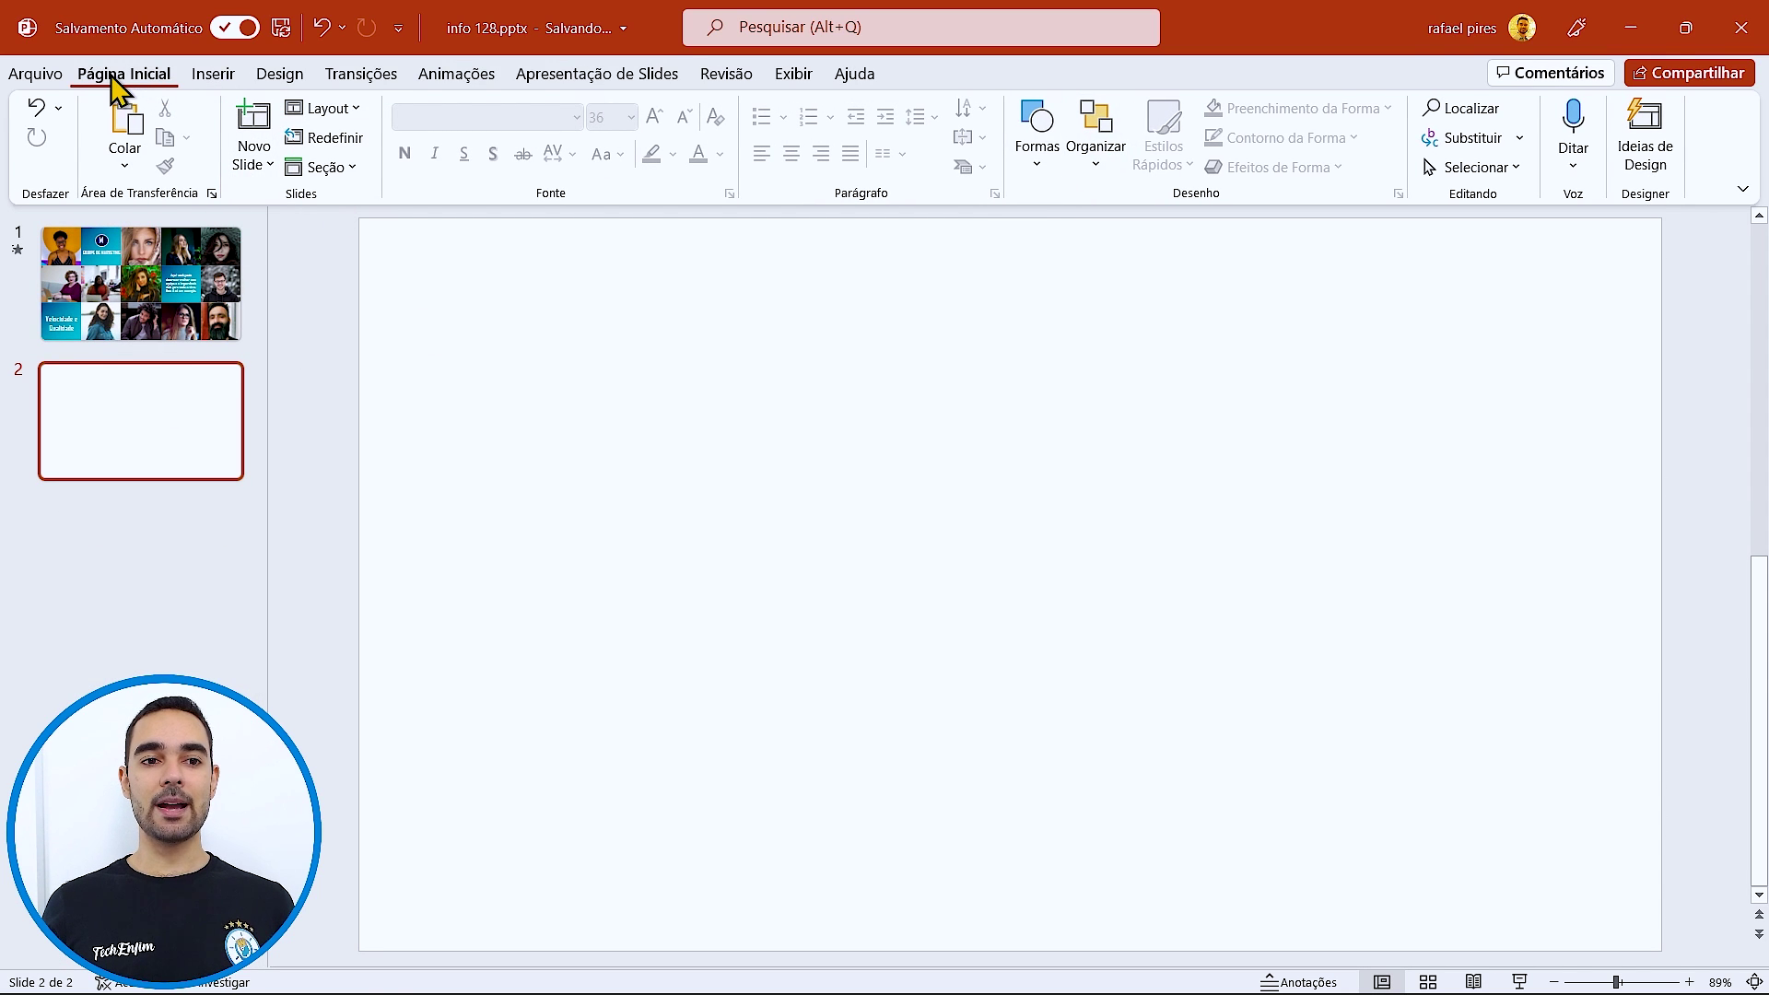
click(260, 164)
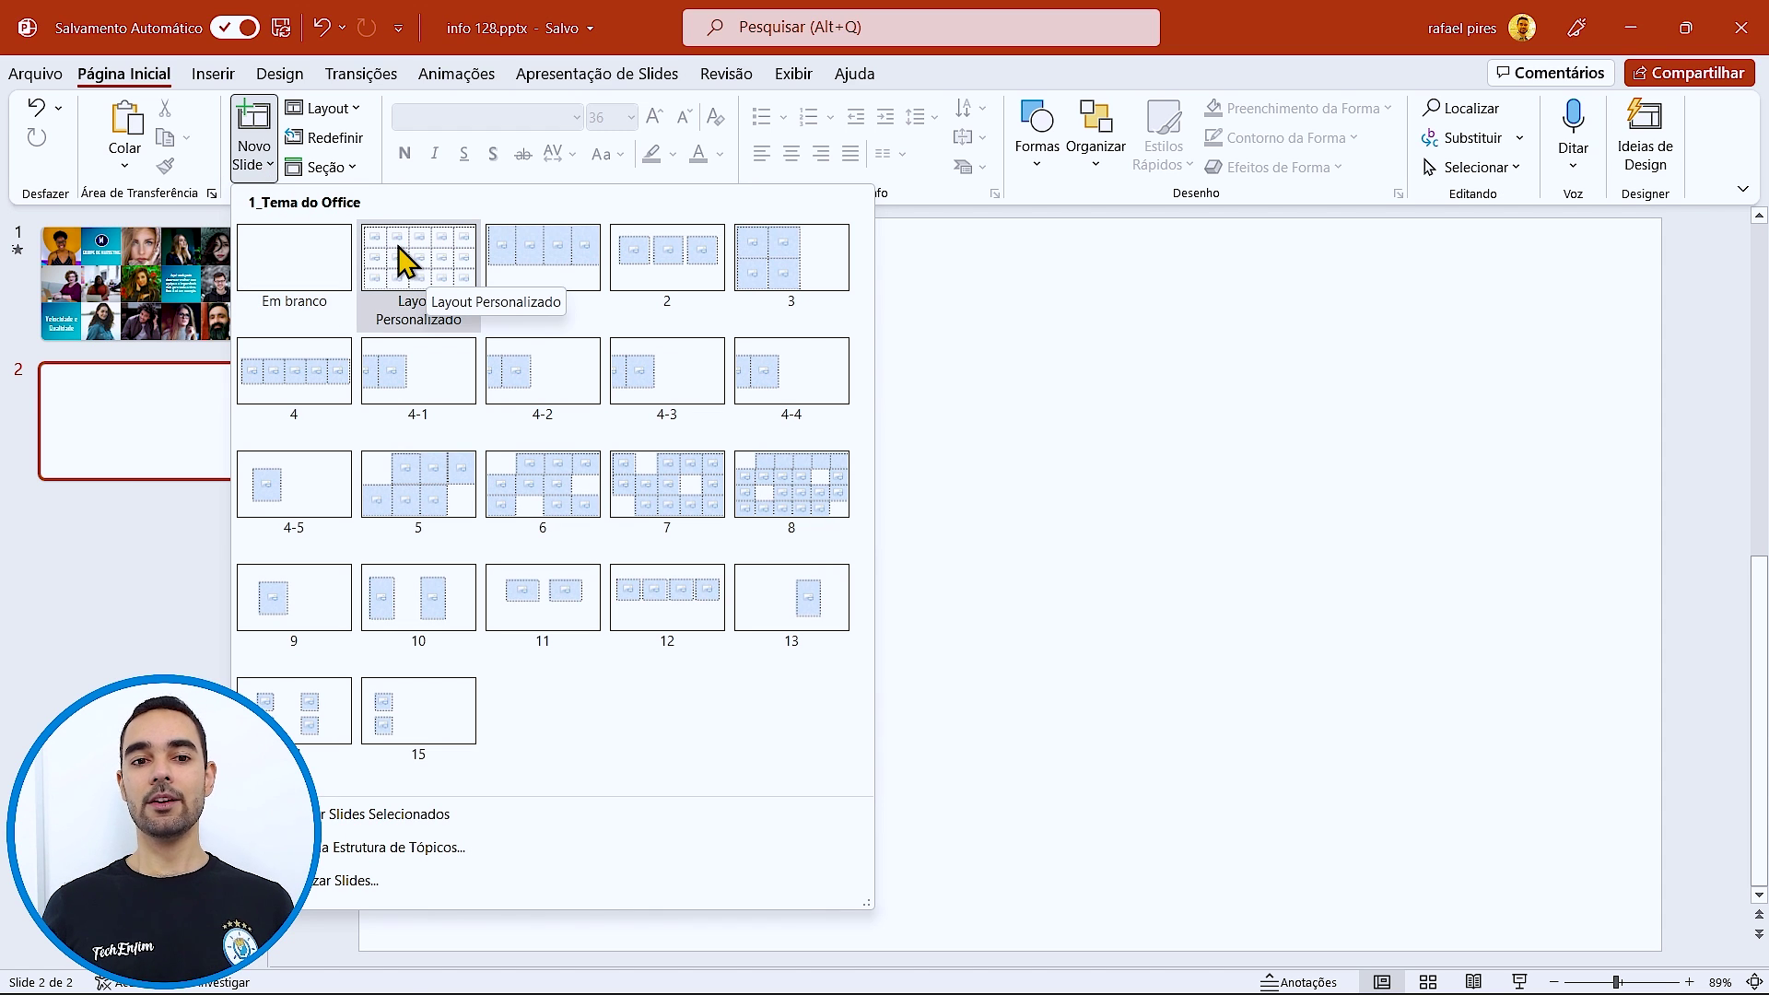
click(398, 246)
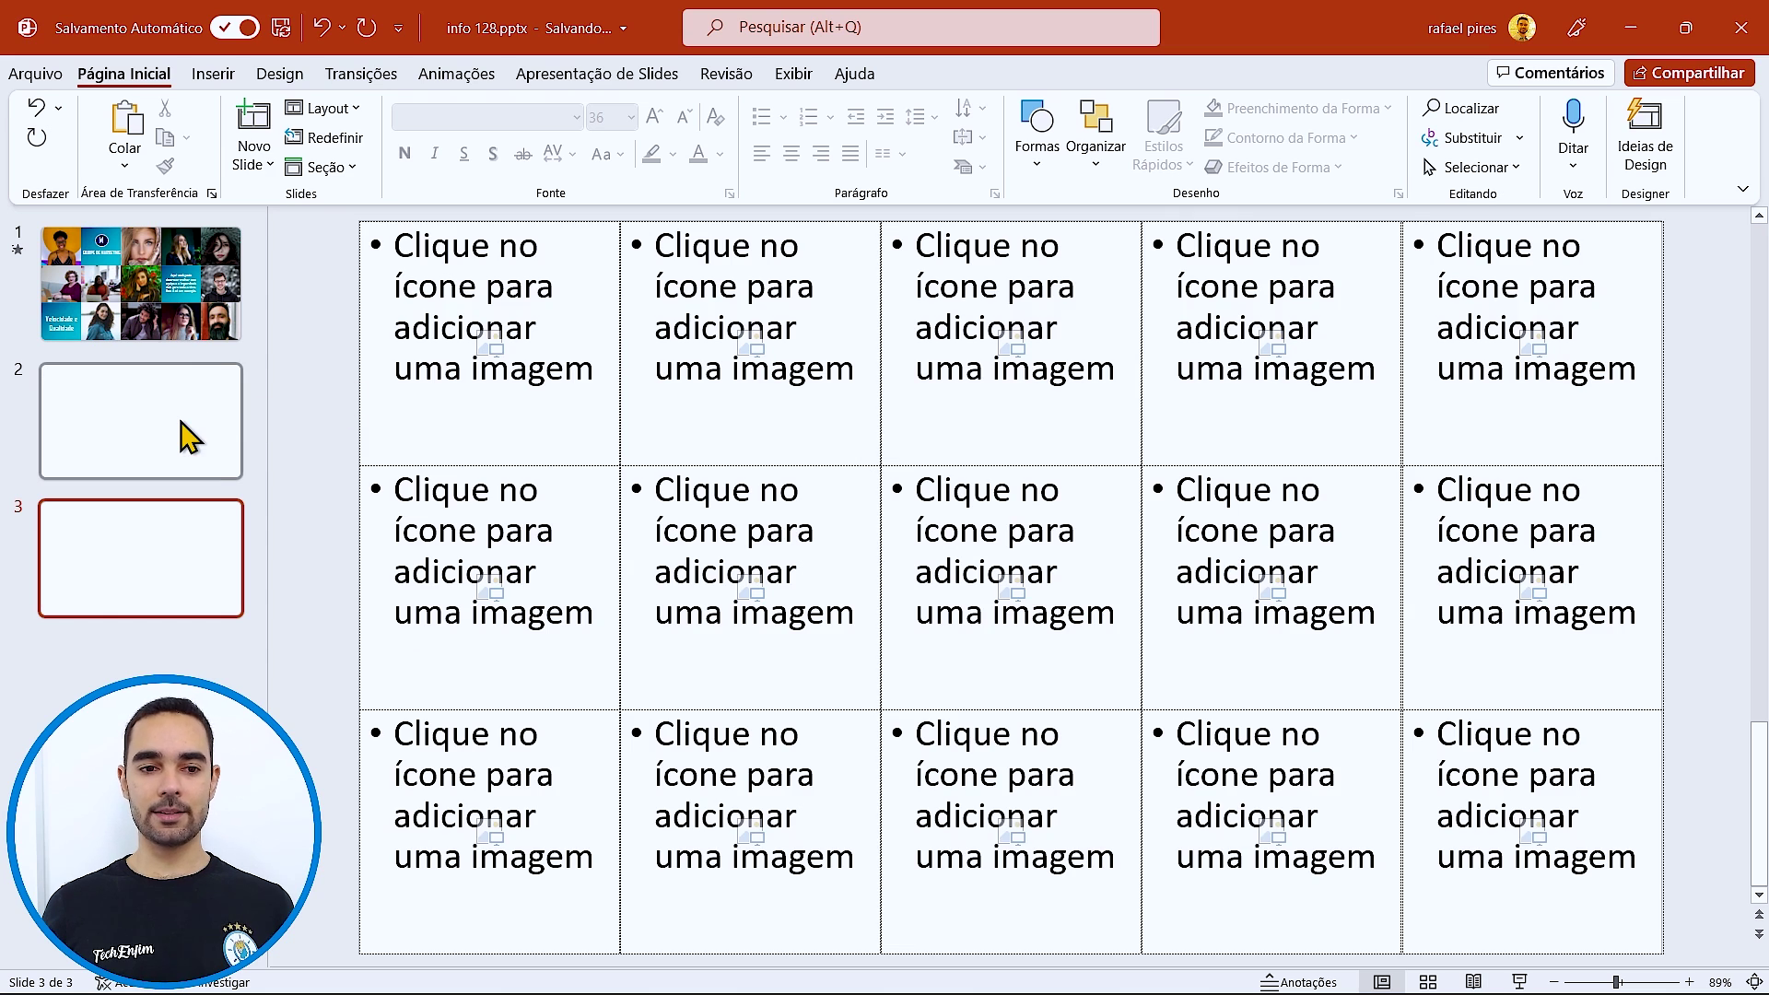
click(189, 436)
key(Delete)
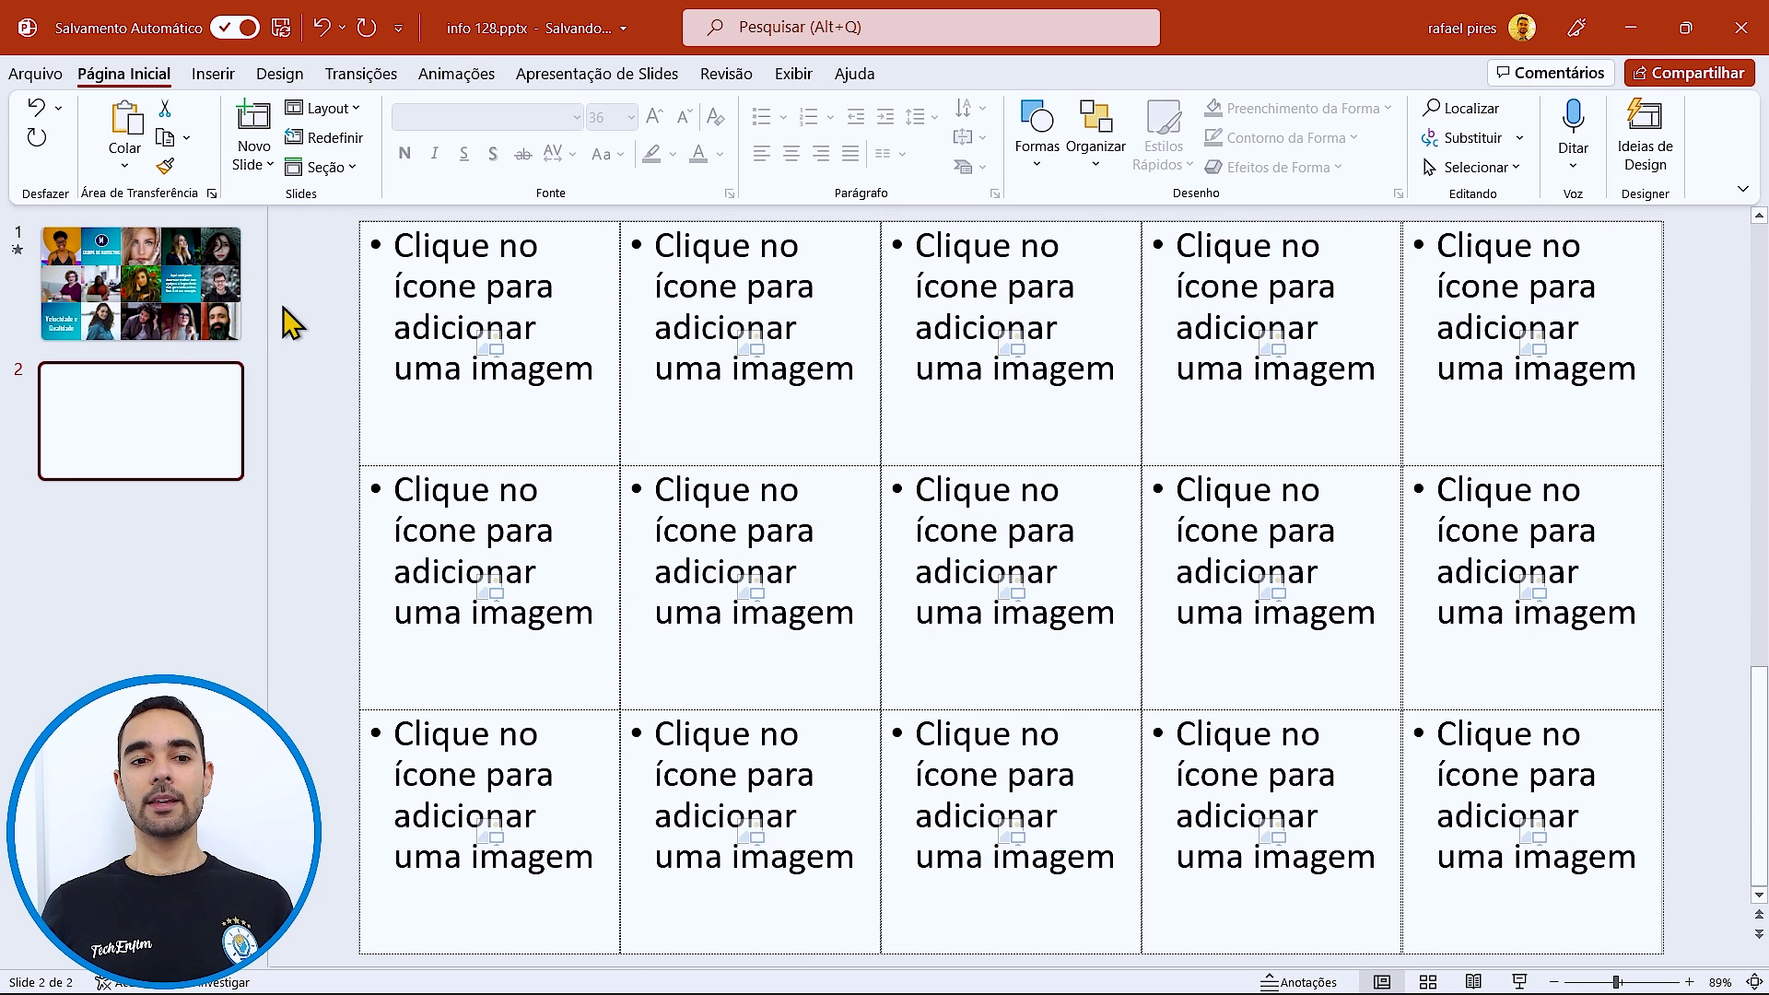
- Compare the finished collage on slide 1 with the new placeholder grid on slide 2
click(221, 304)
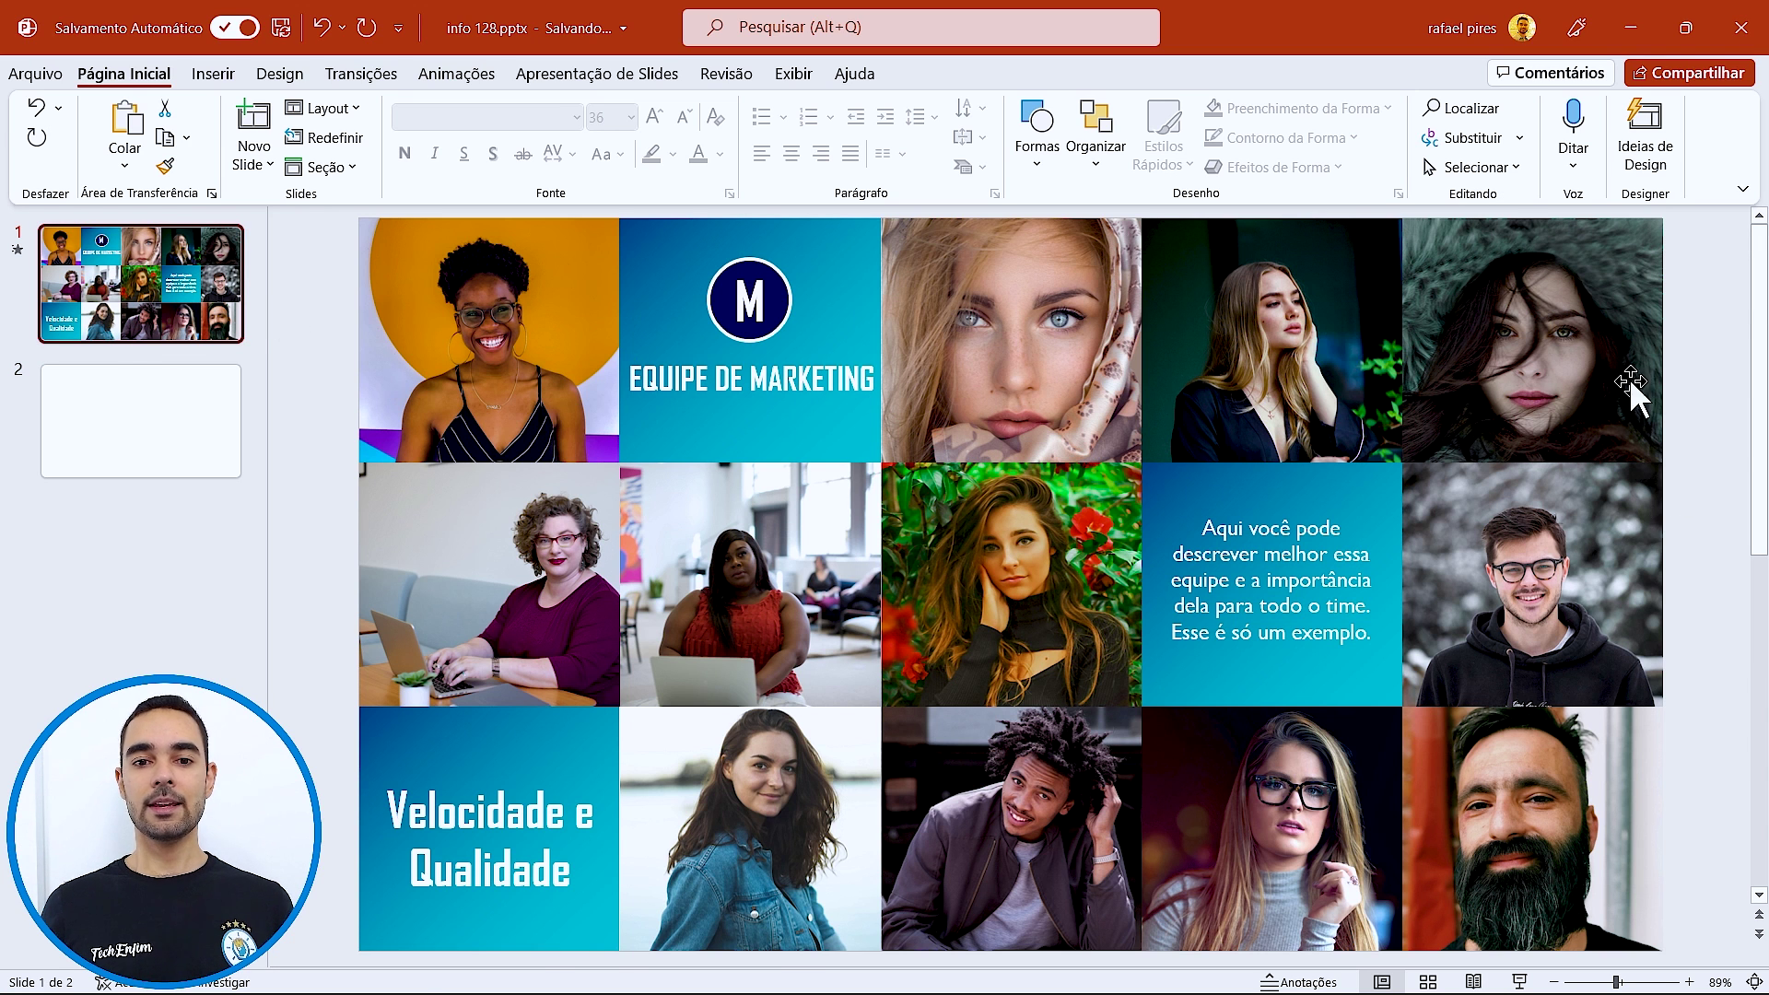
click(177, 392)
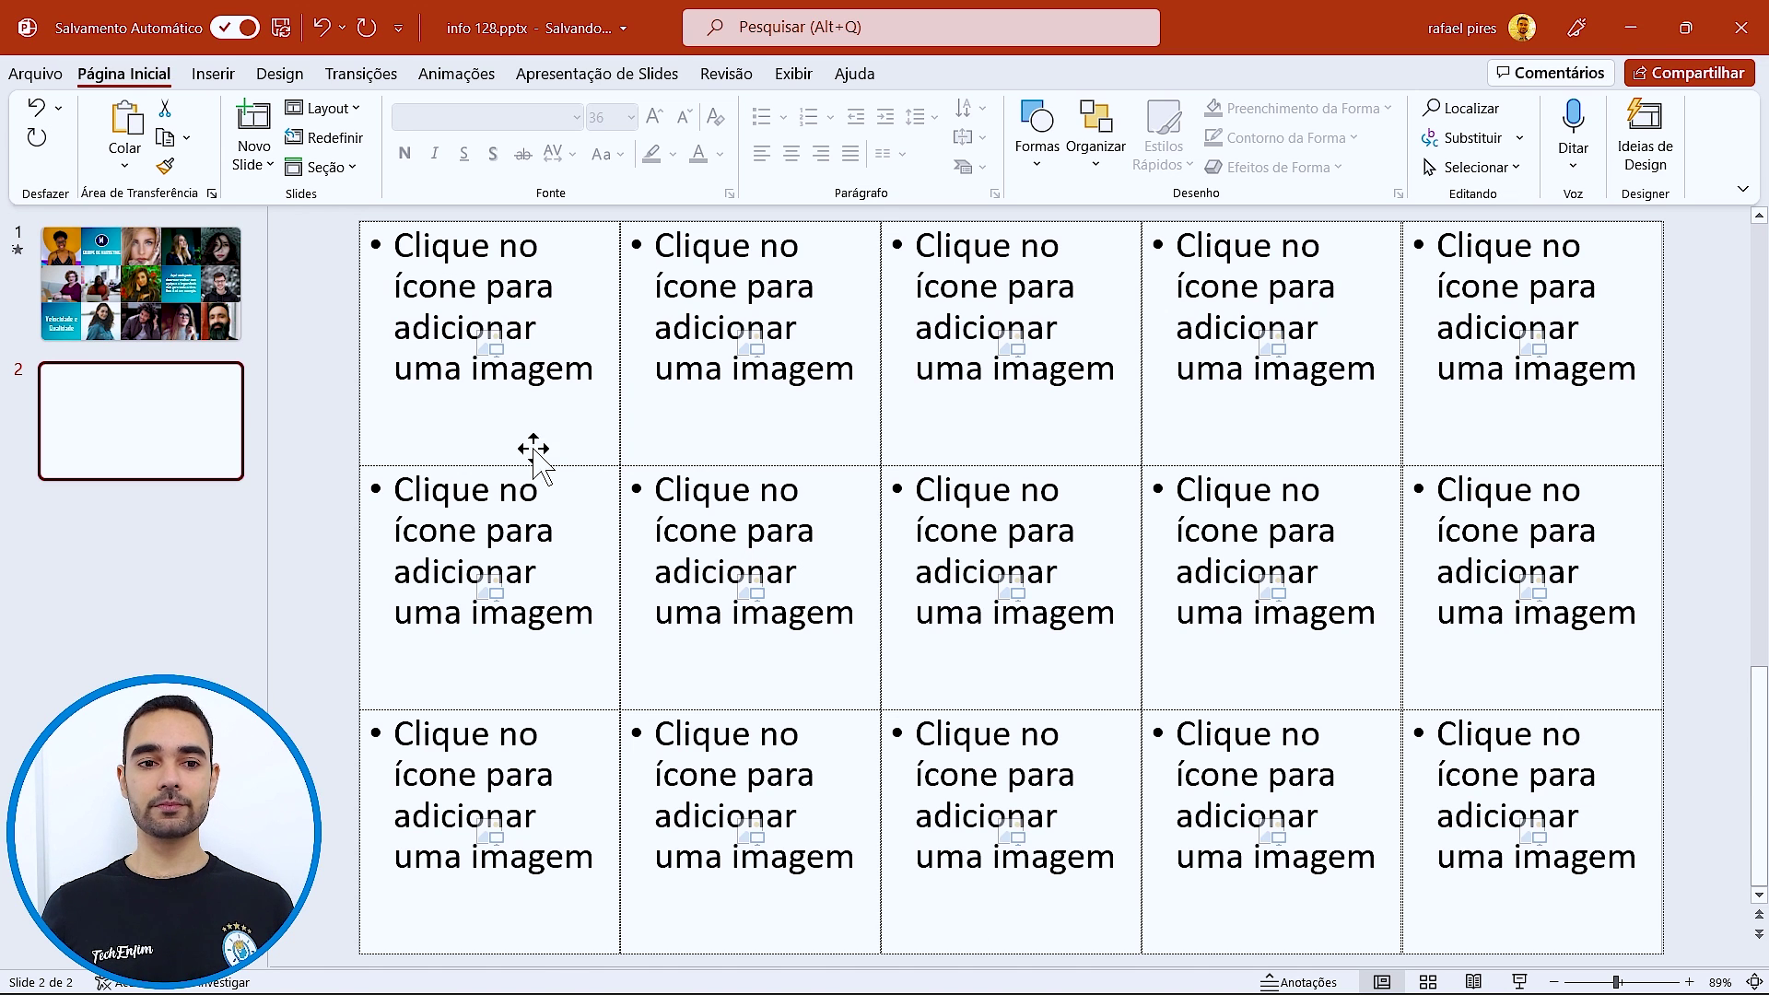
click(193, 336)
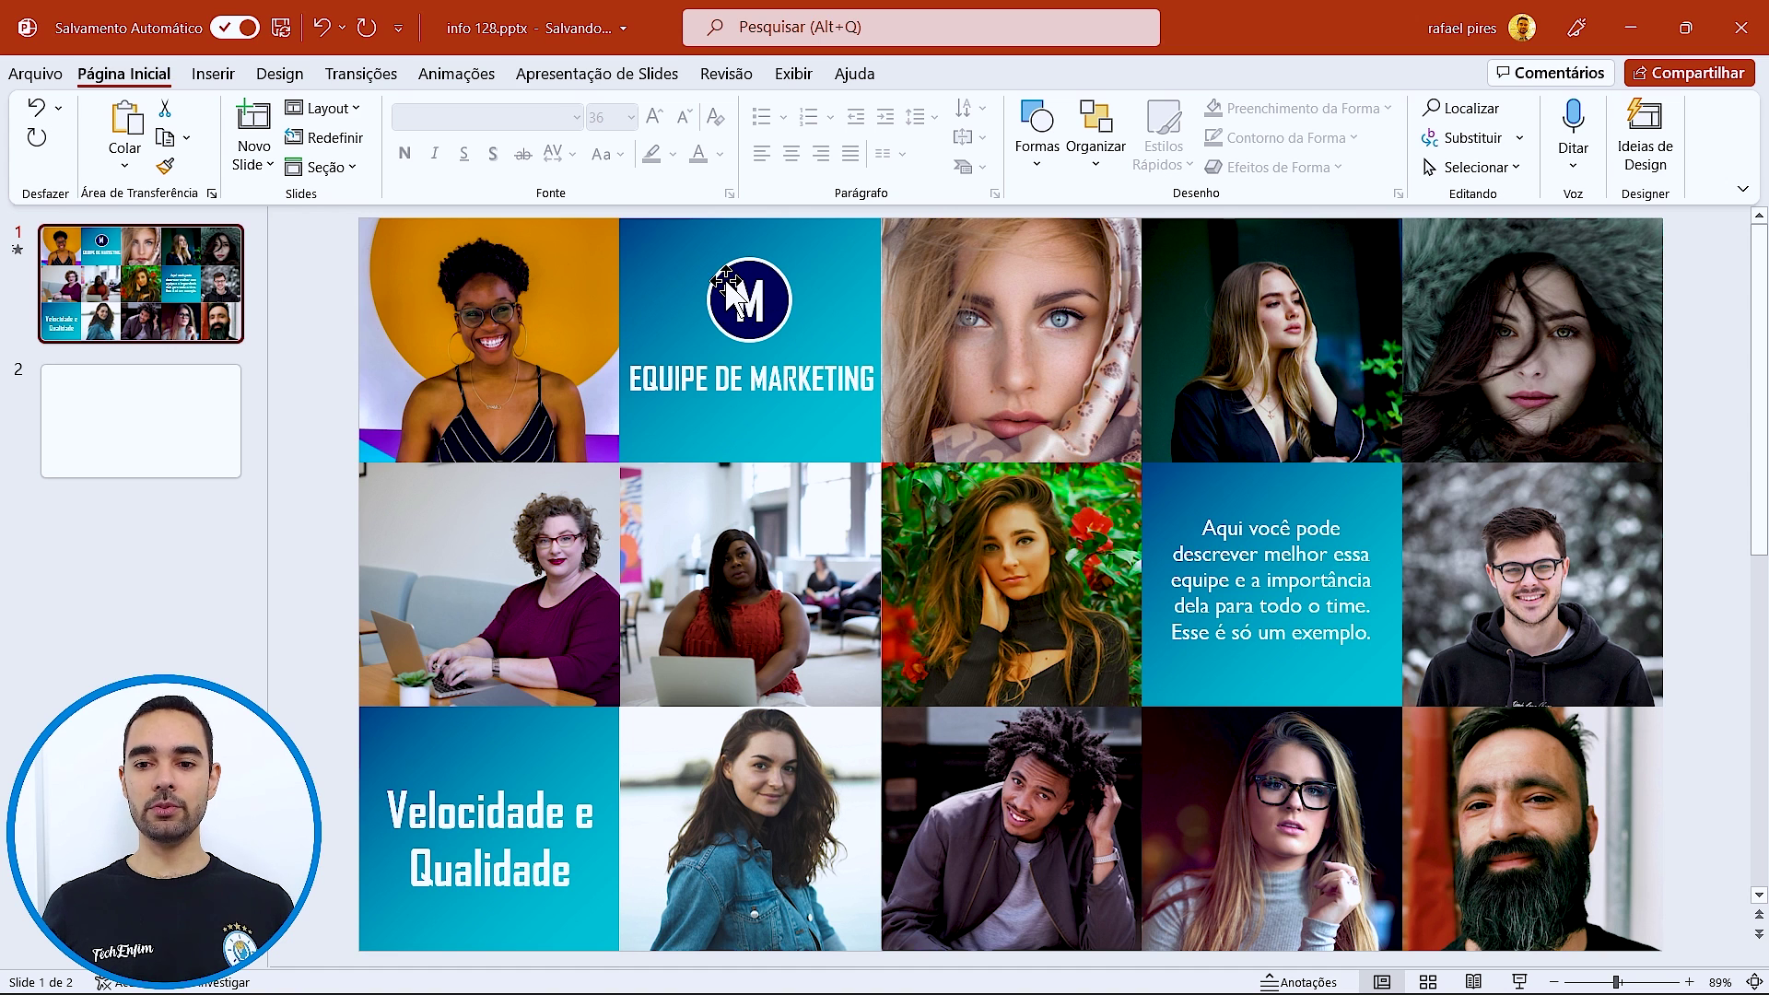
click(150, 434)
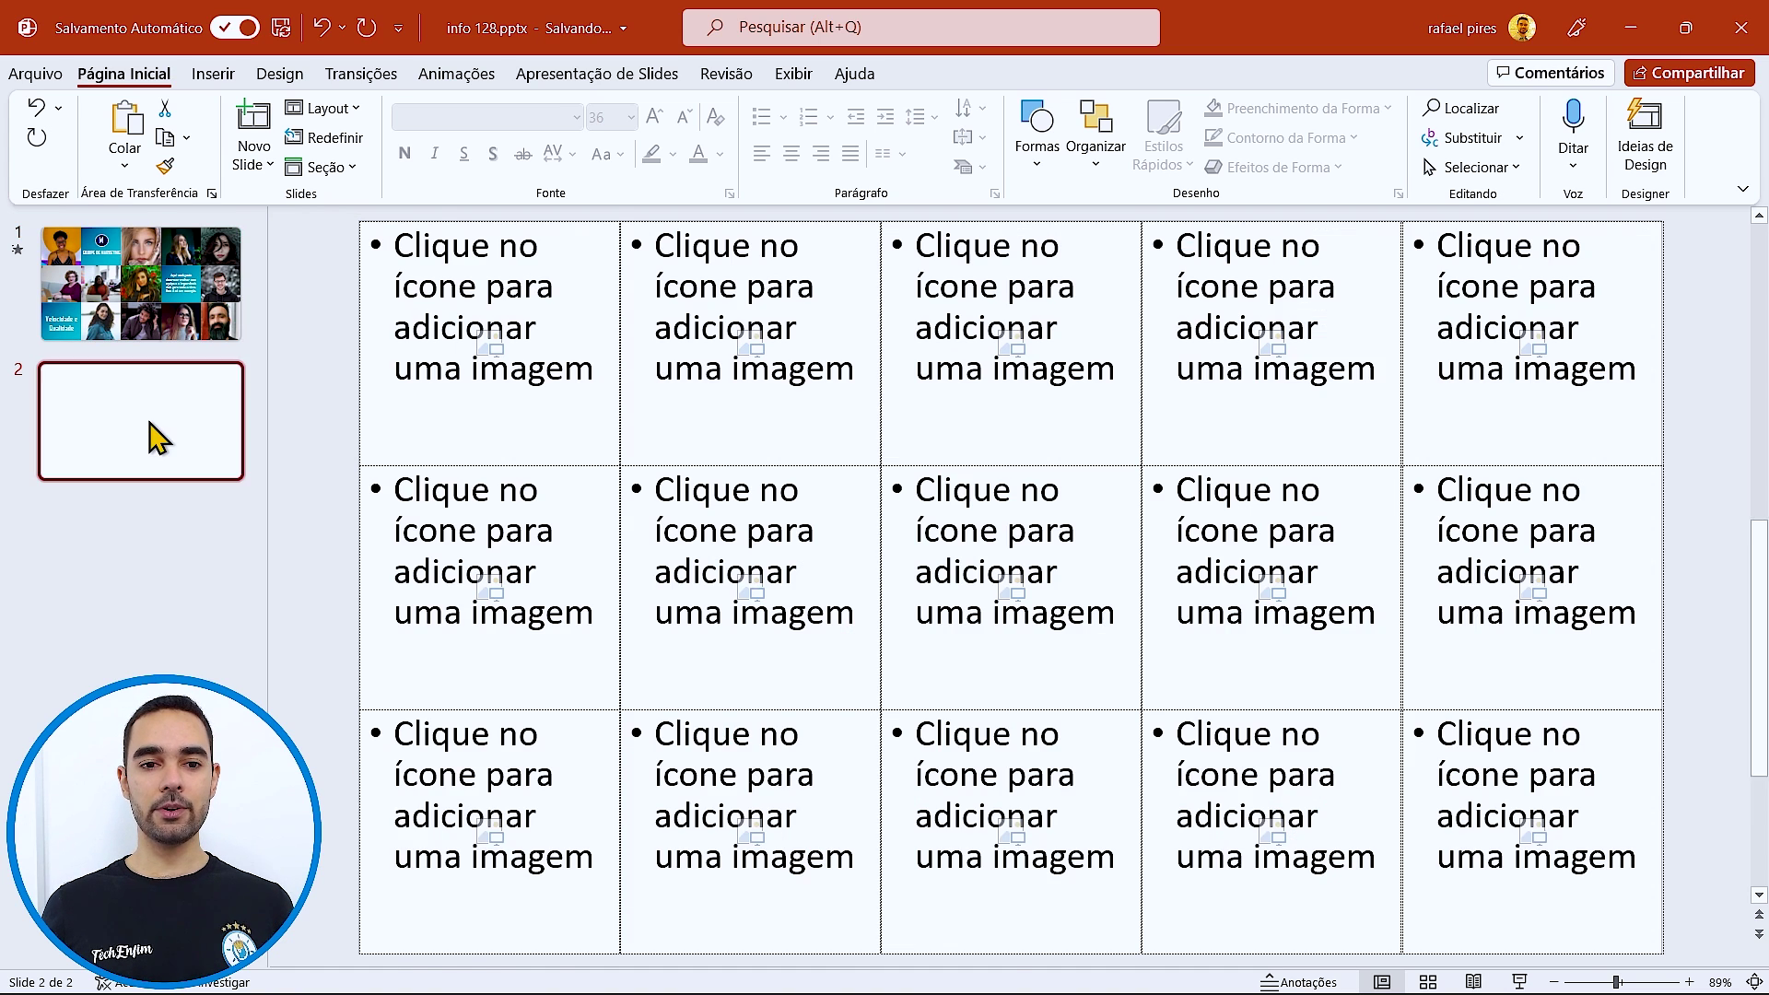
- Delete the top-row second, middle-row fourth and bottom-left picture placeholders
click(715, 212)
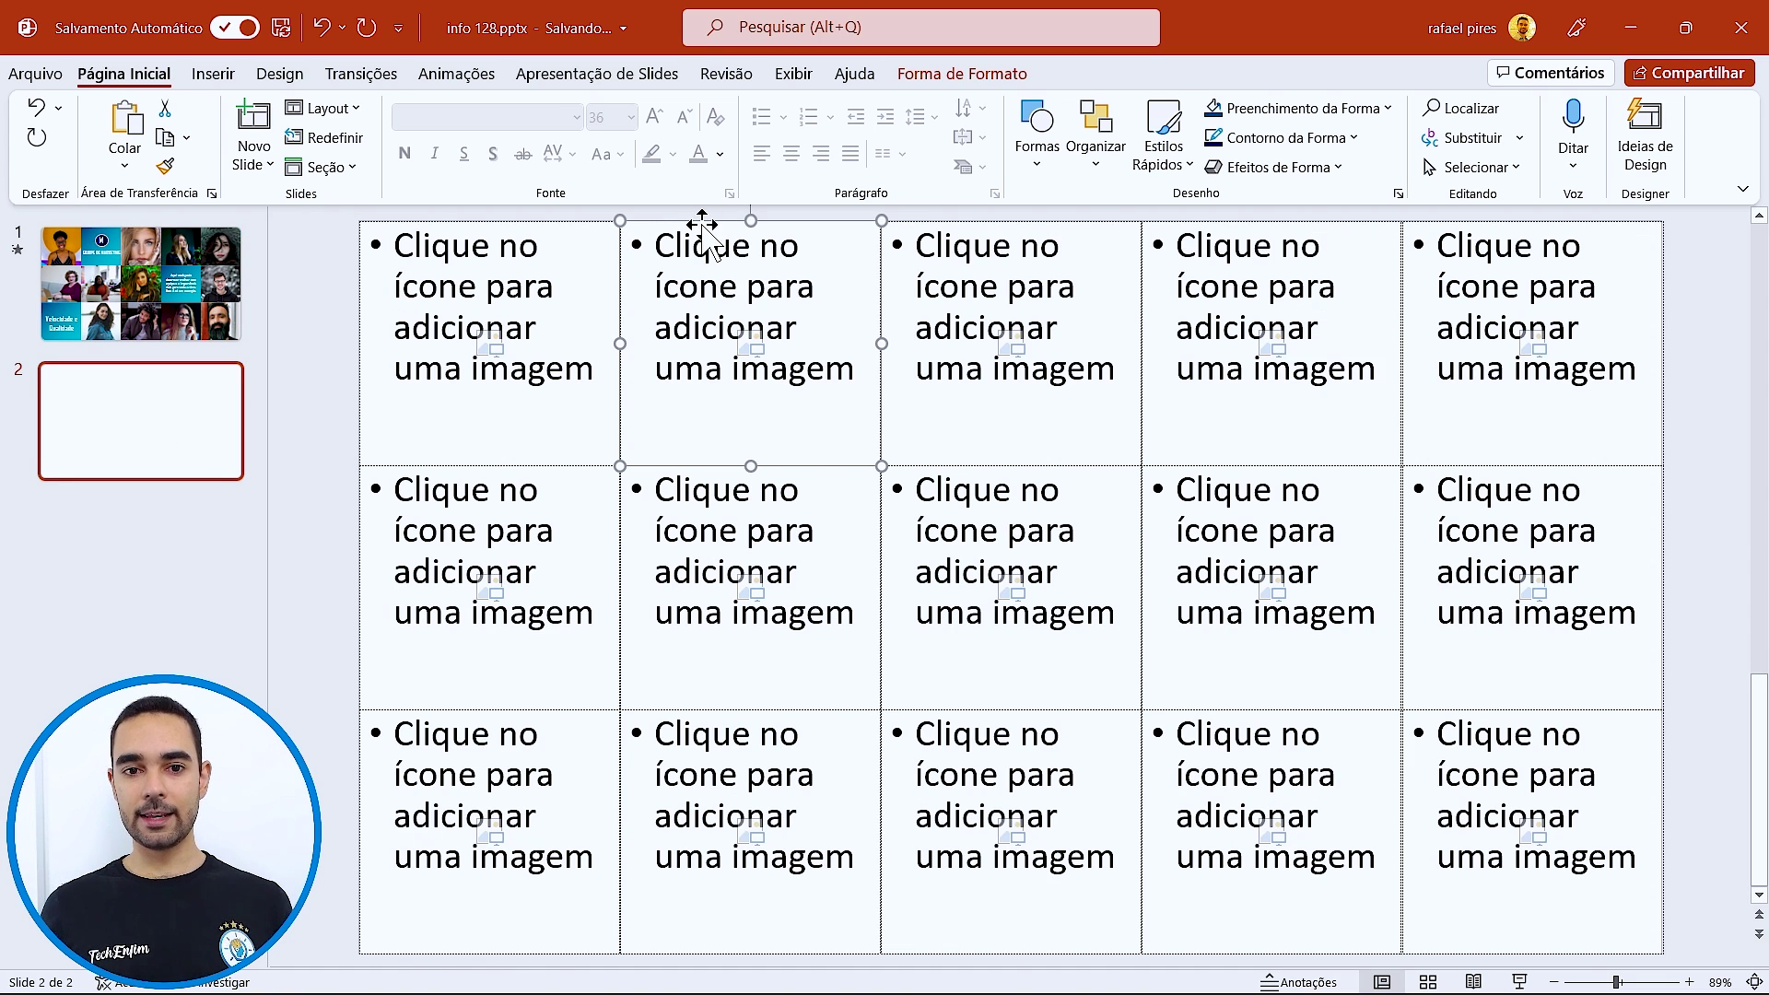
key(Delete)
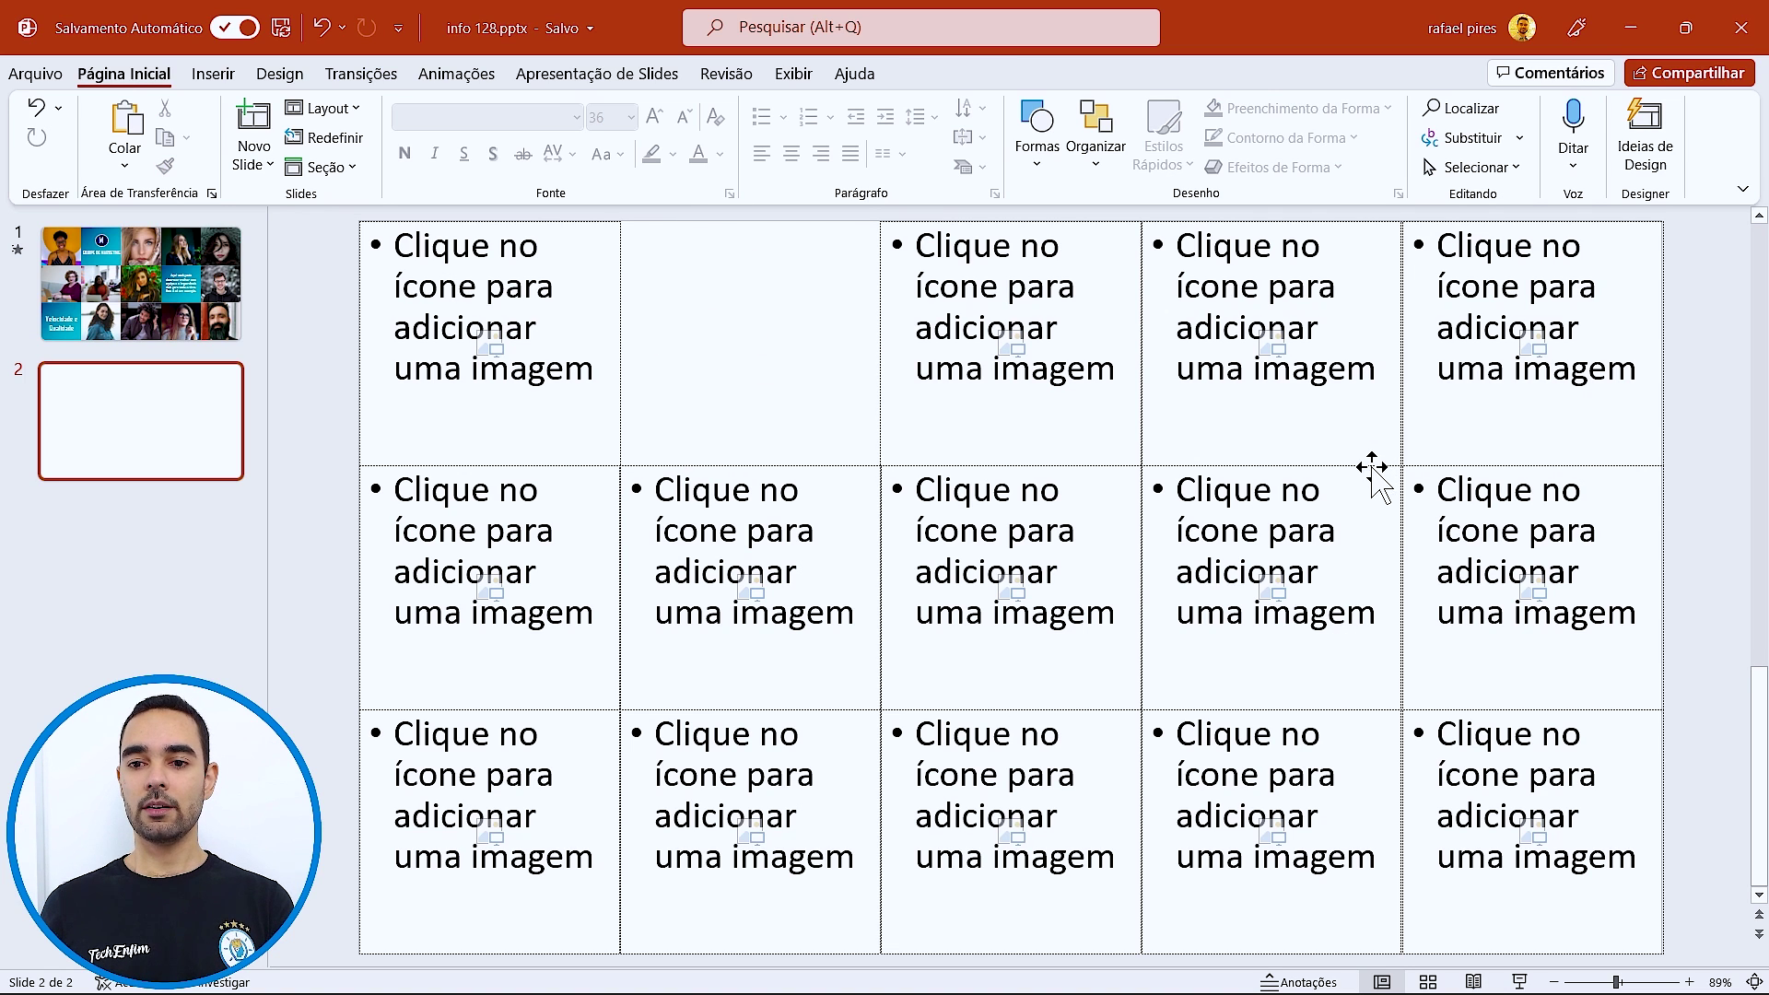
click(1366, 510)
key(Delete)
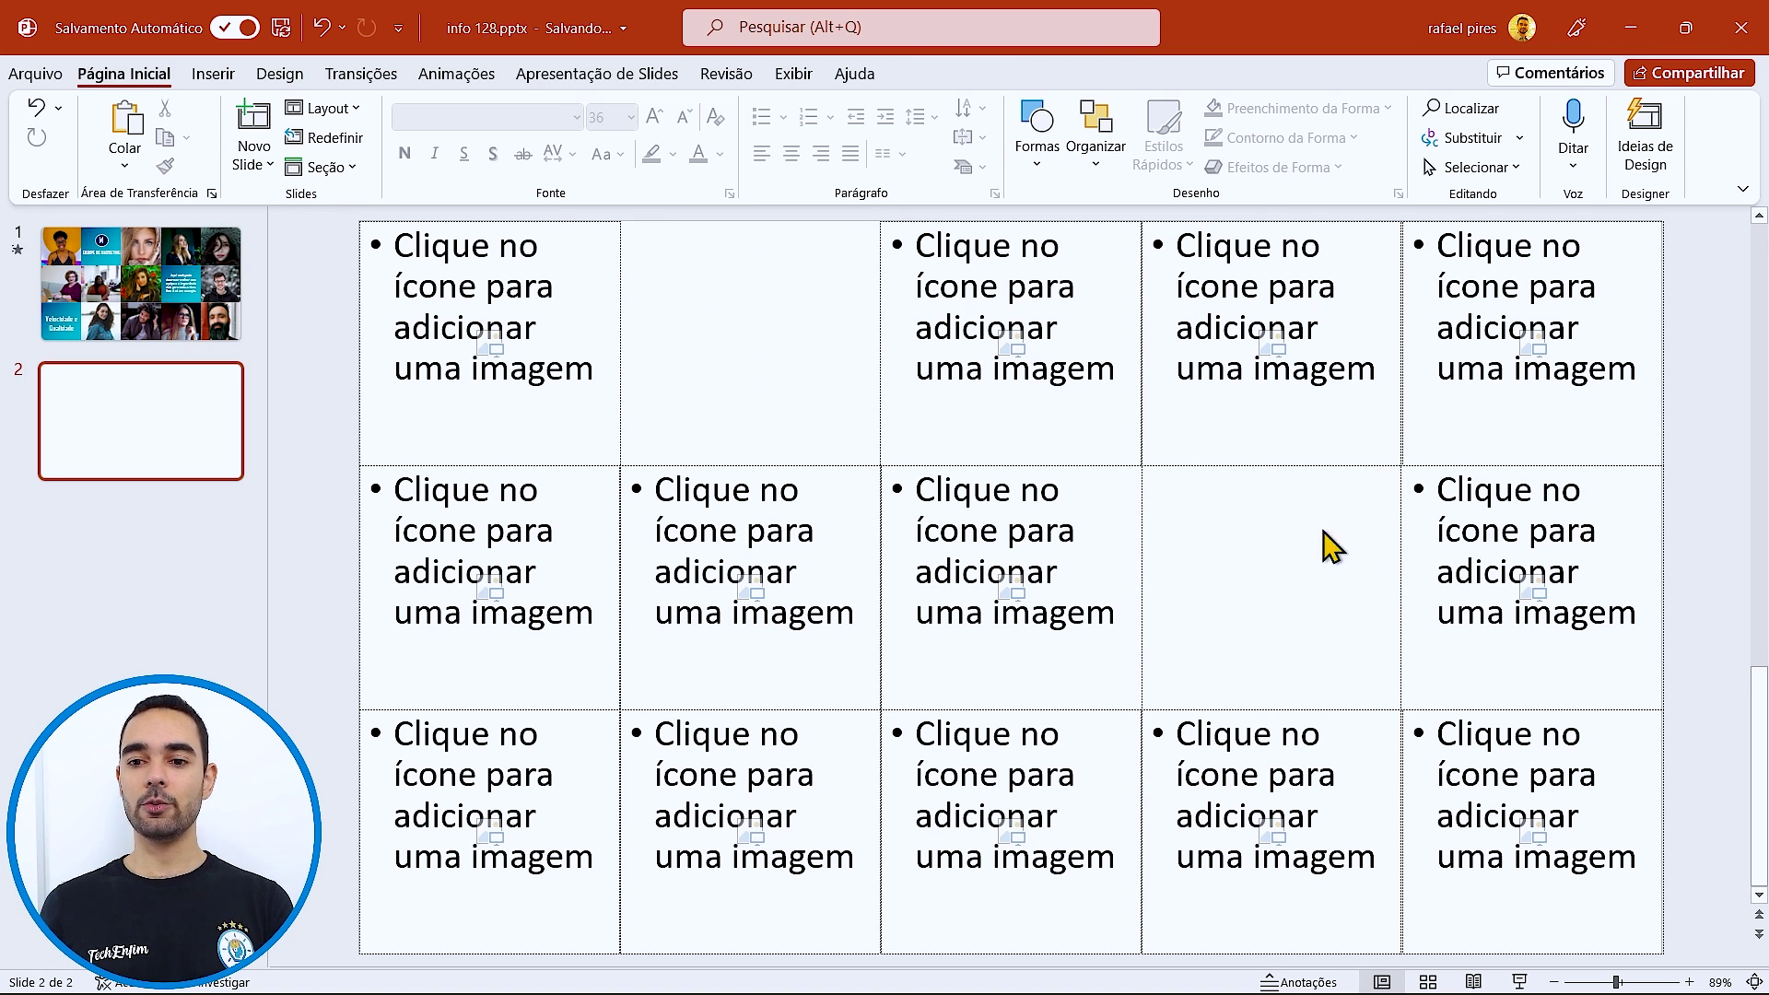
click(361, 811)
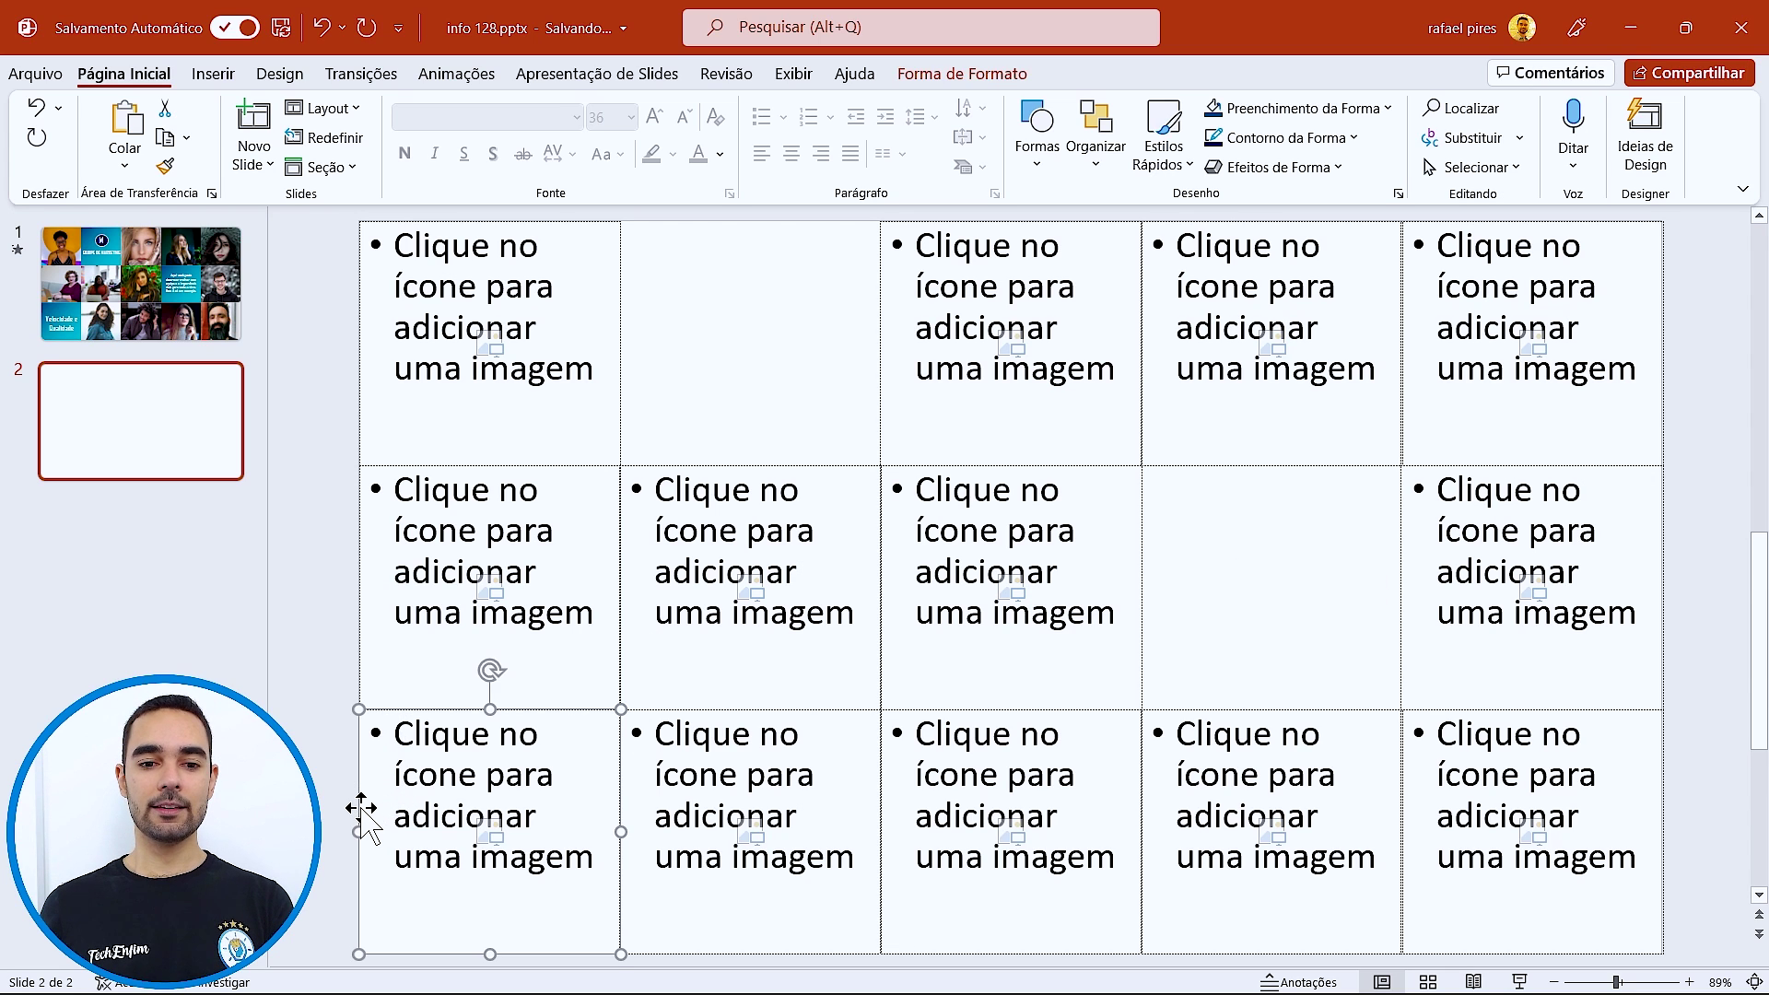
key(Delete)
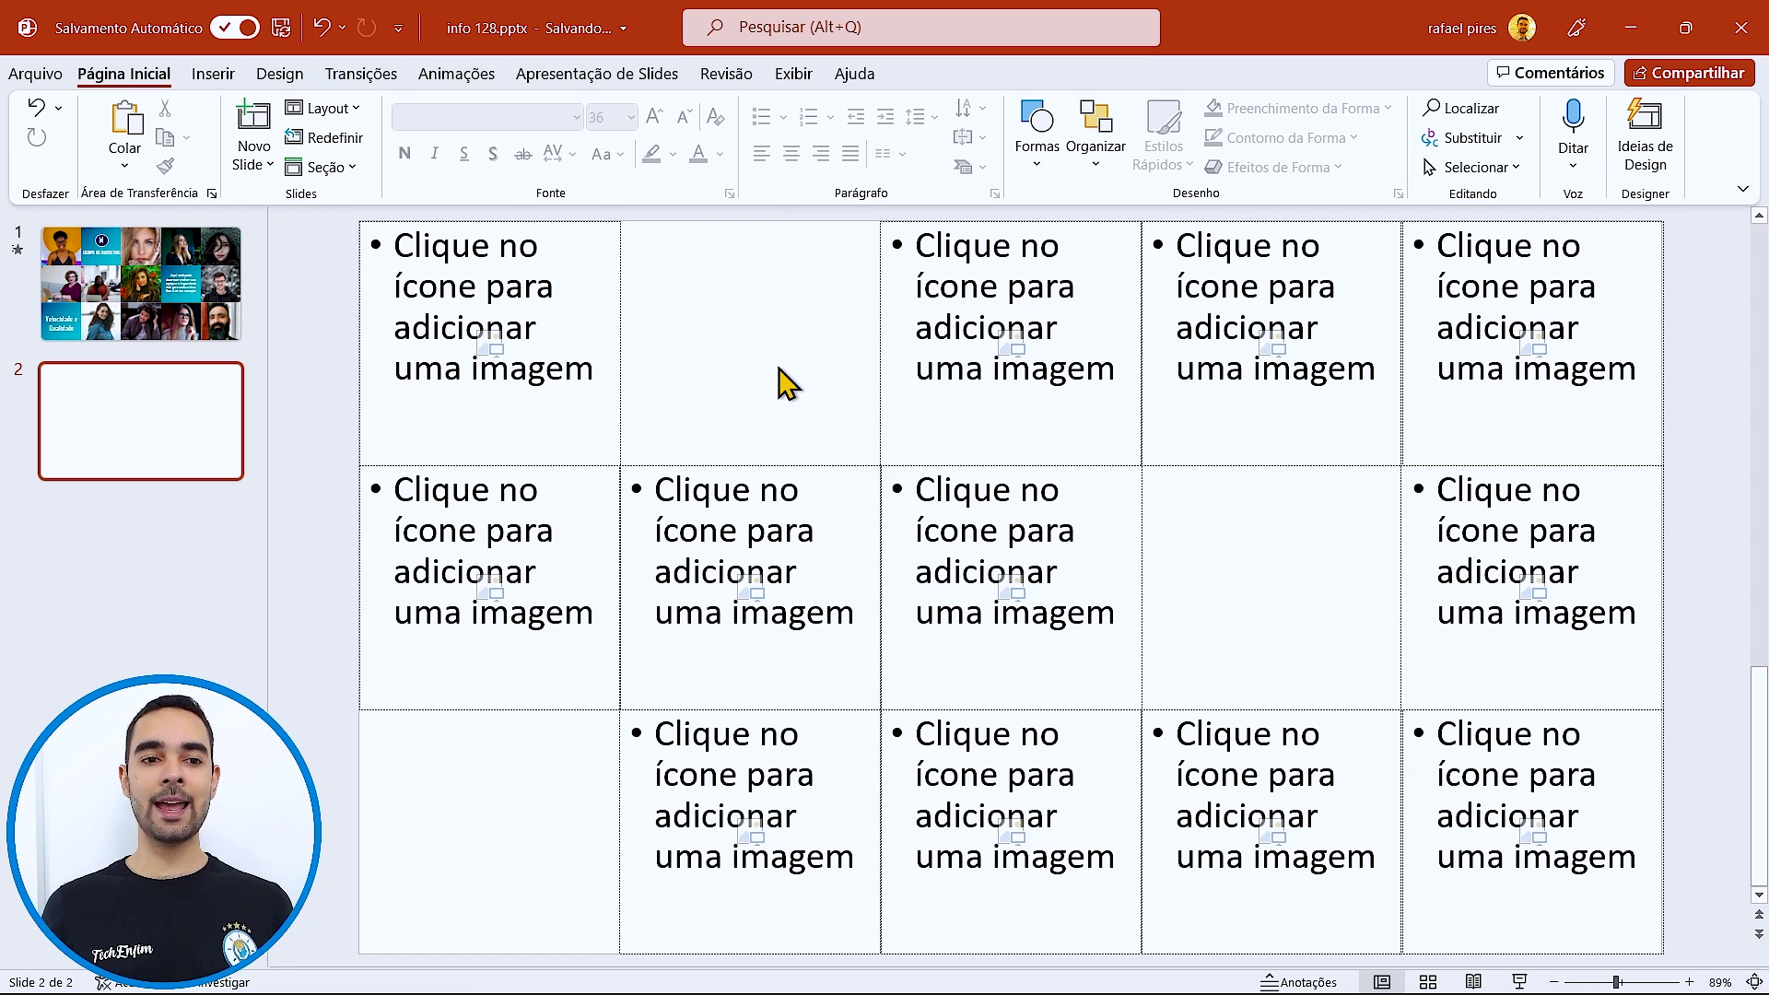
- Draw a rectangle in the empty top-row second cell and remove its outline
click(1040, 148)
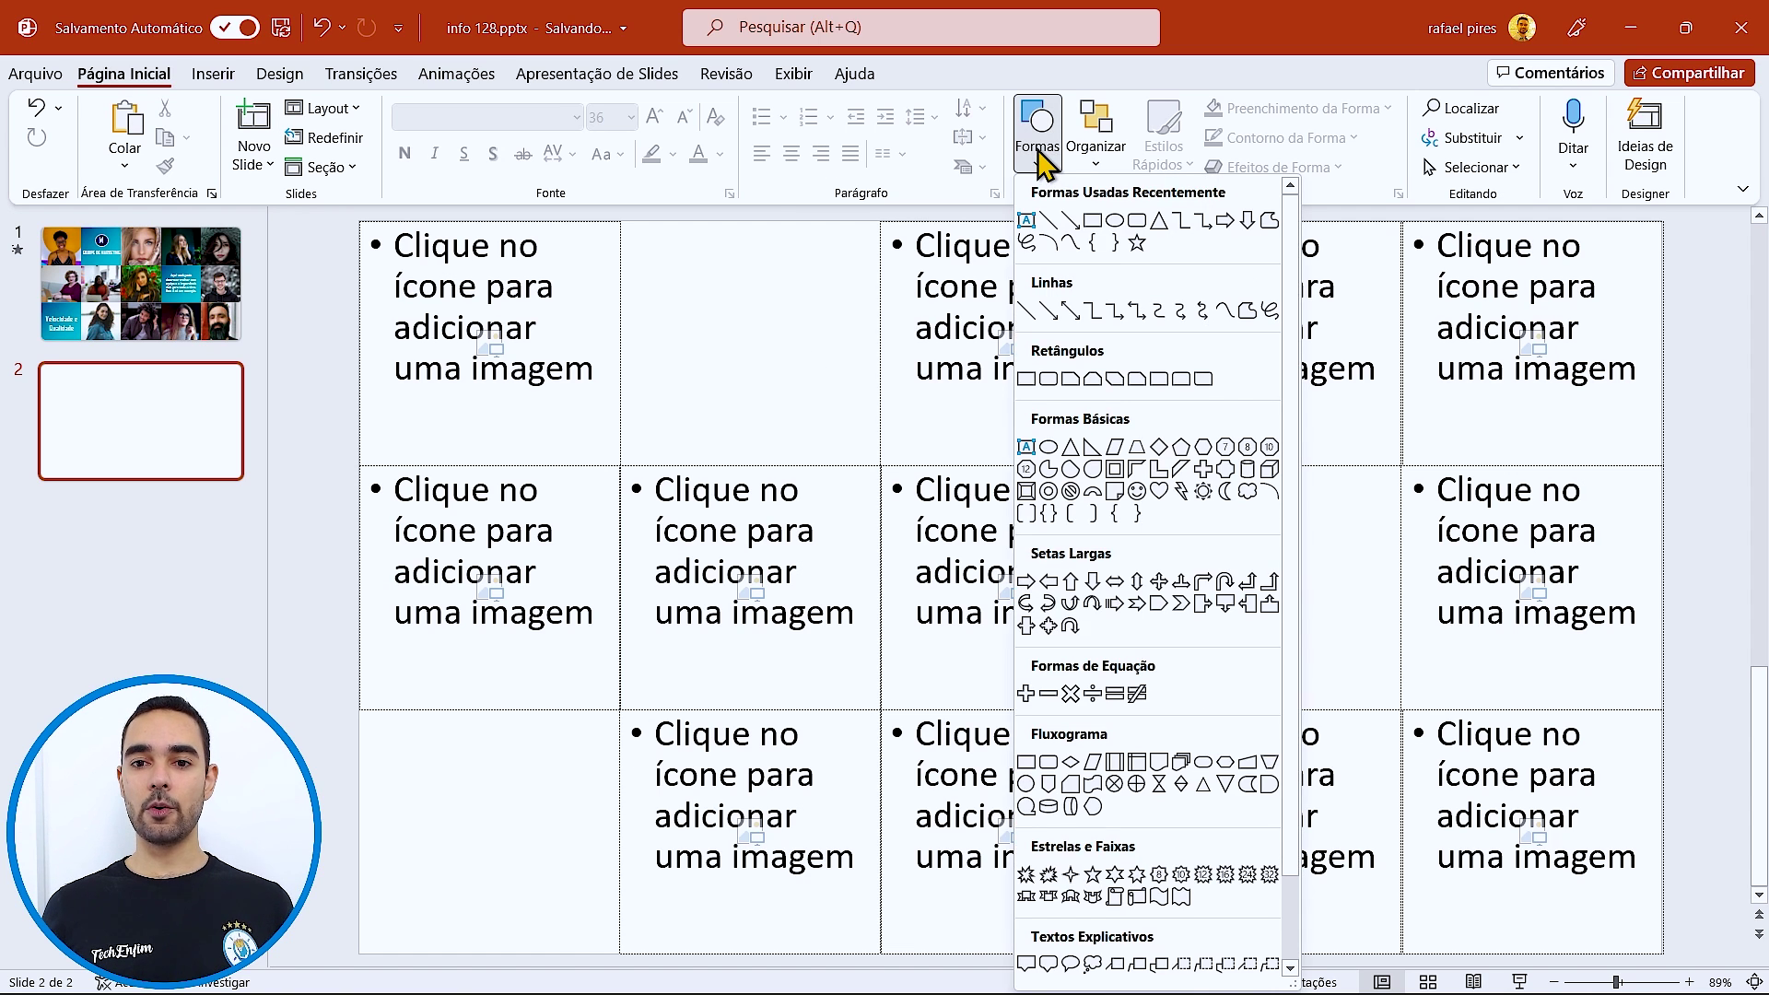
click(1094, 221)
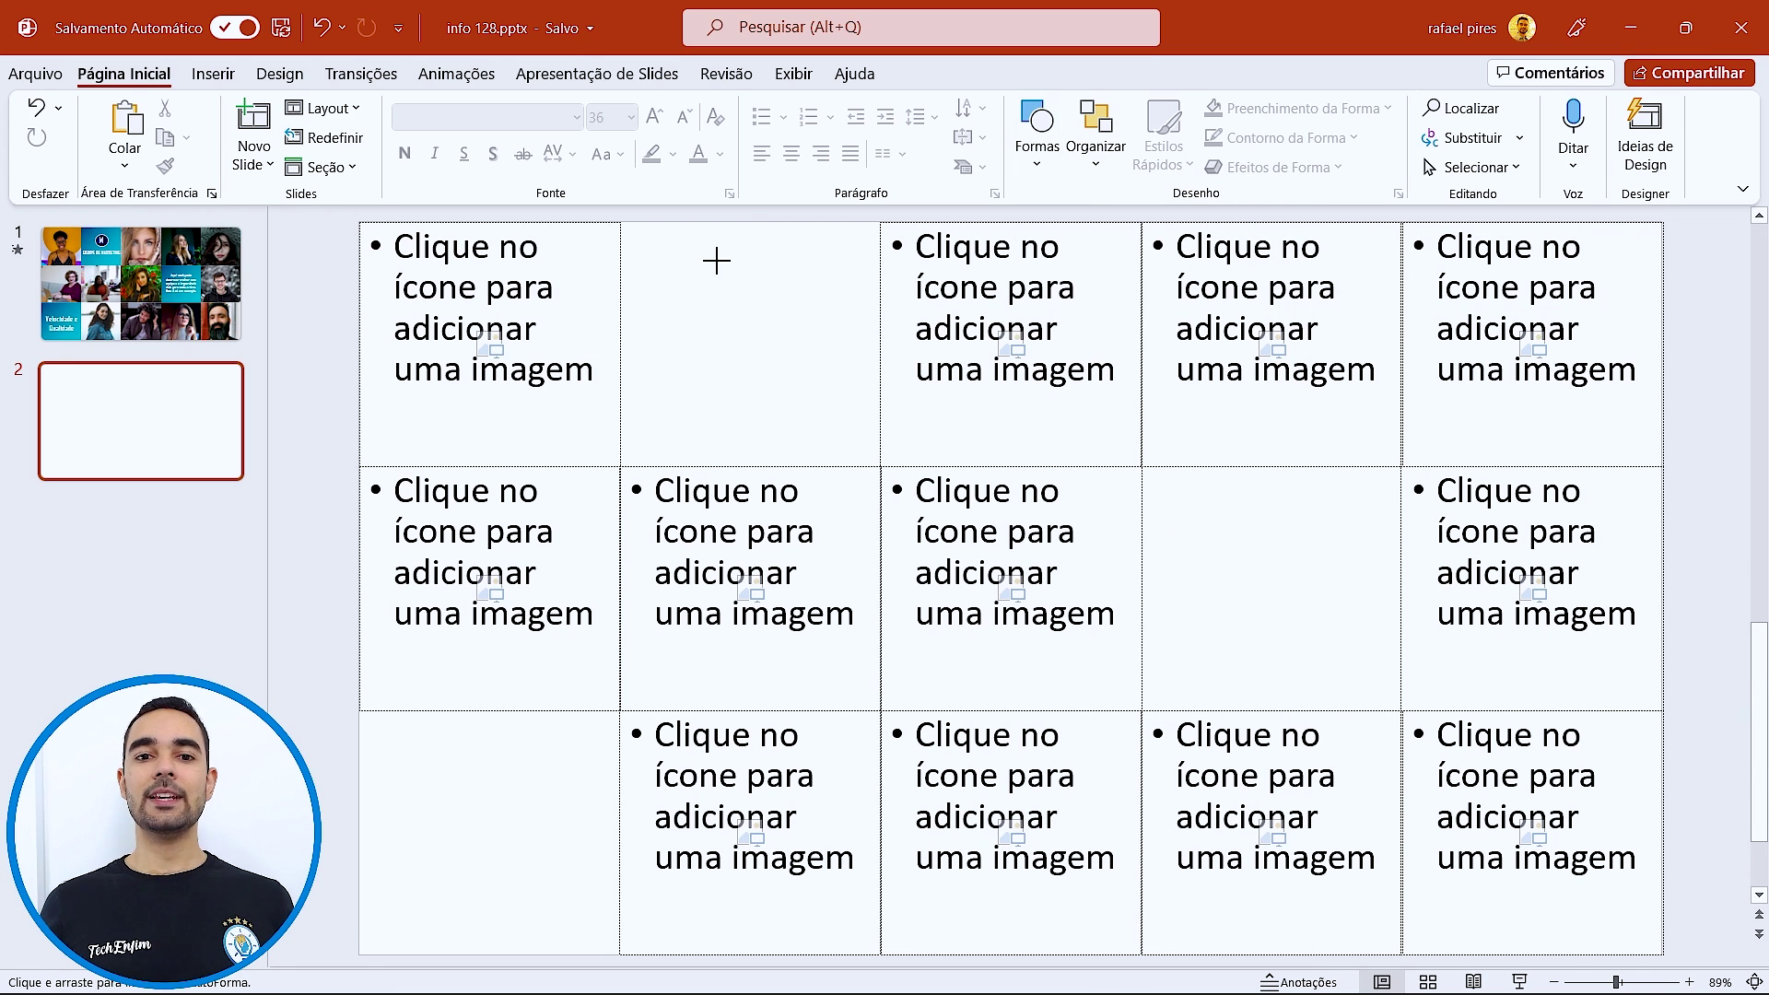
drag(655, 245, 867, 433)
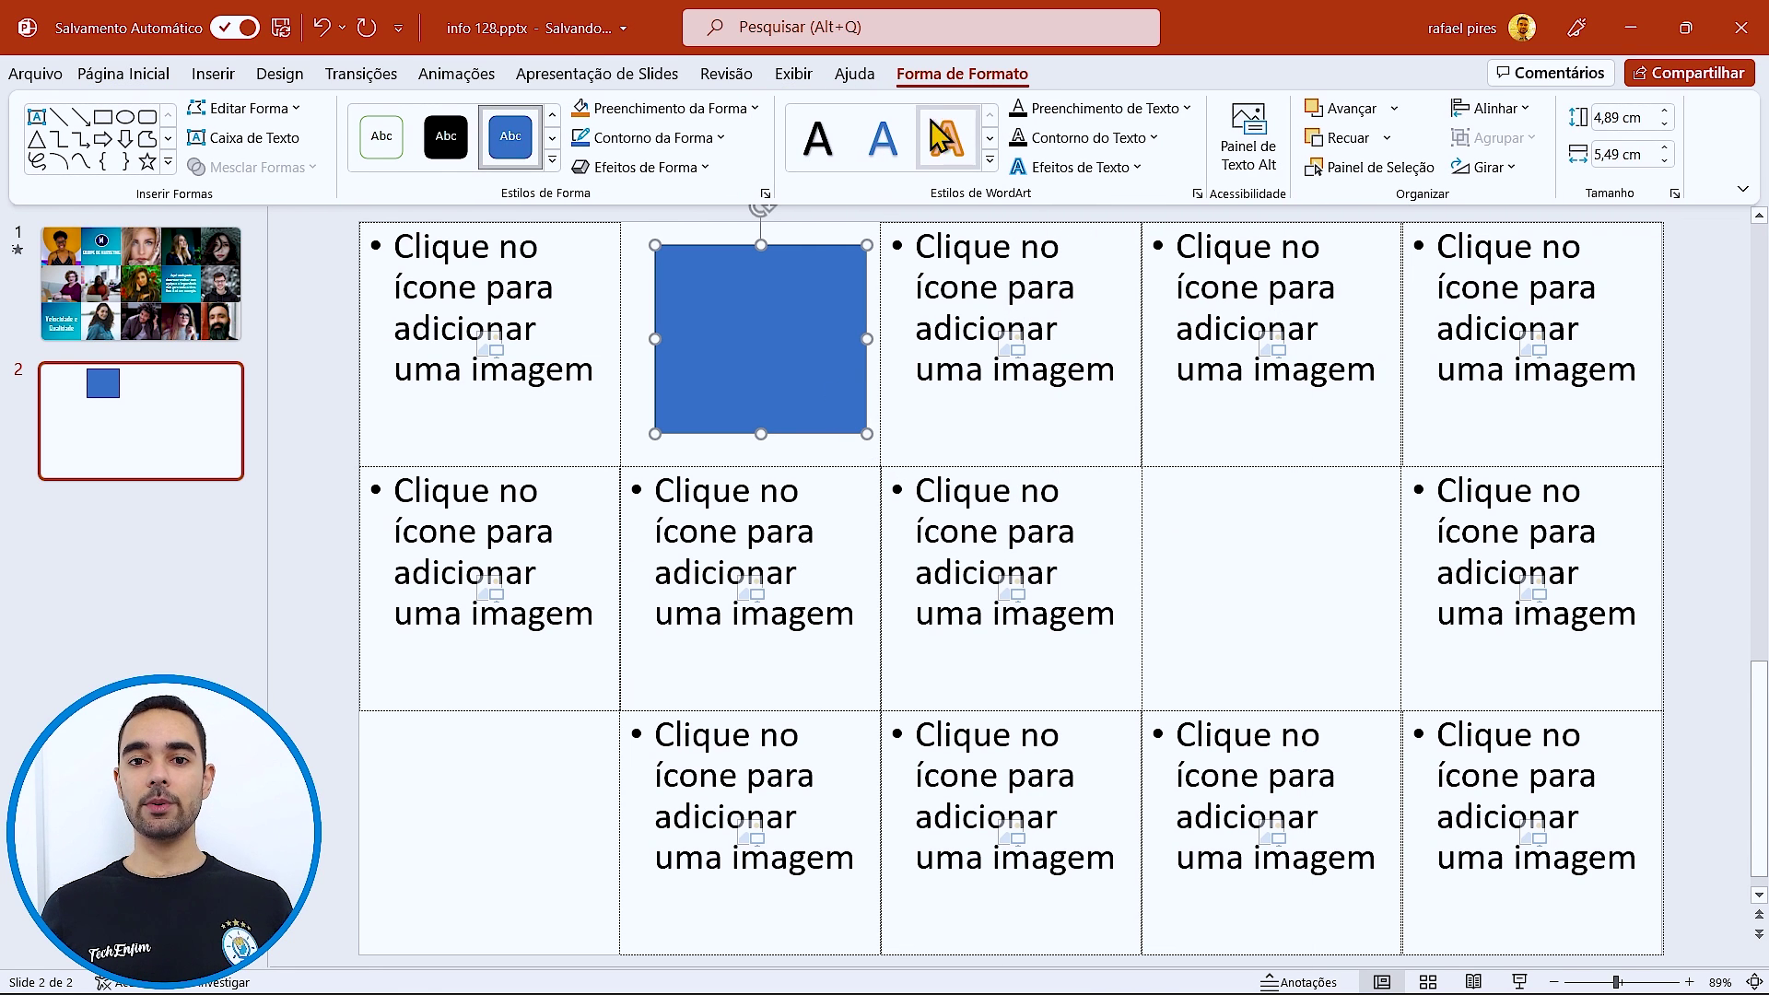
click(645, 138)
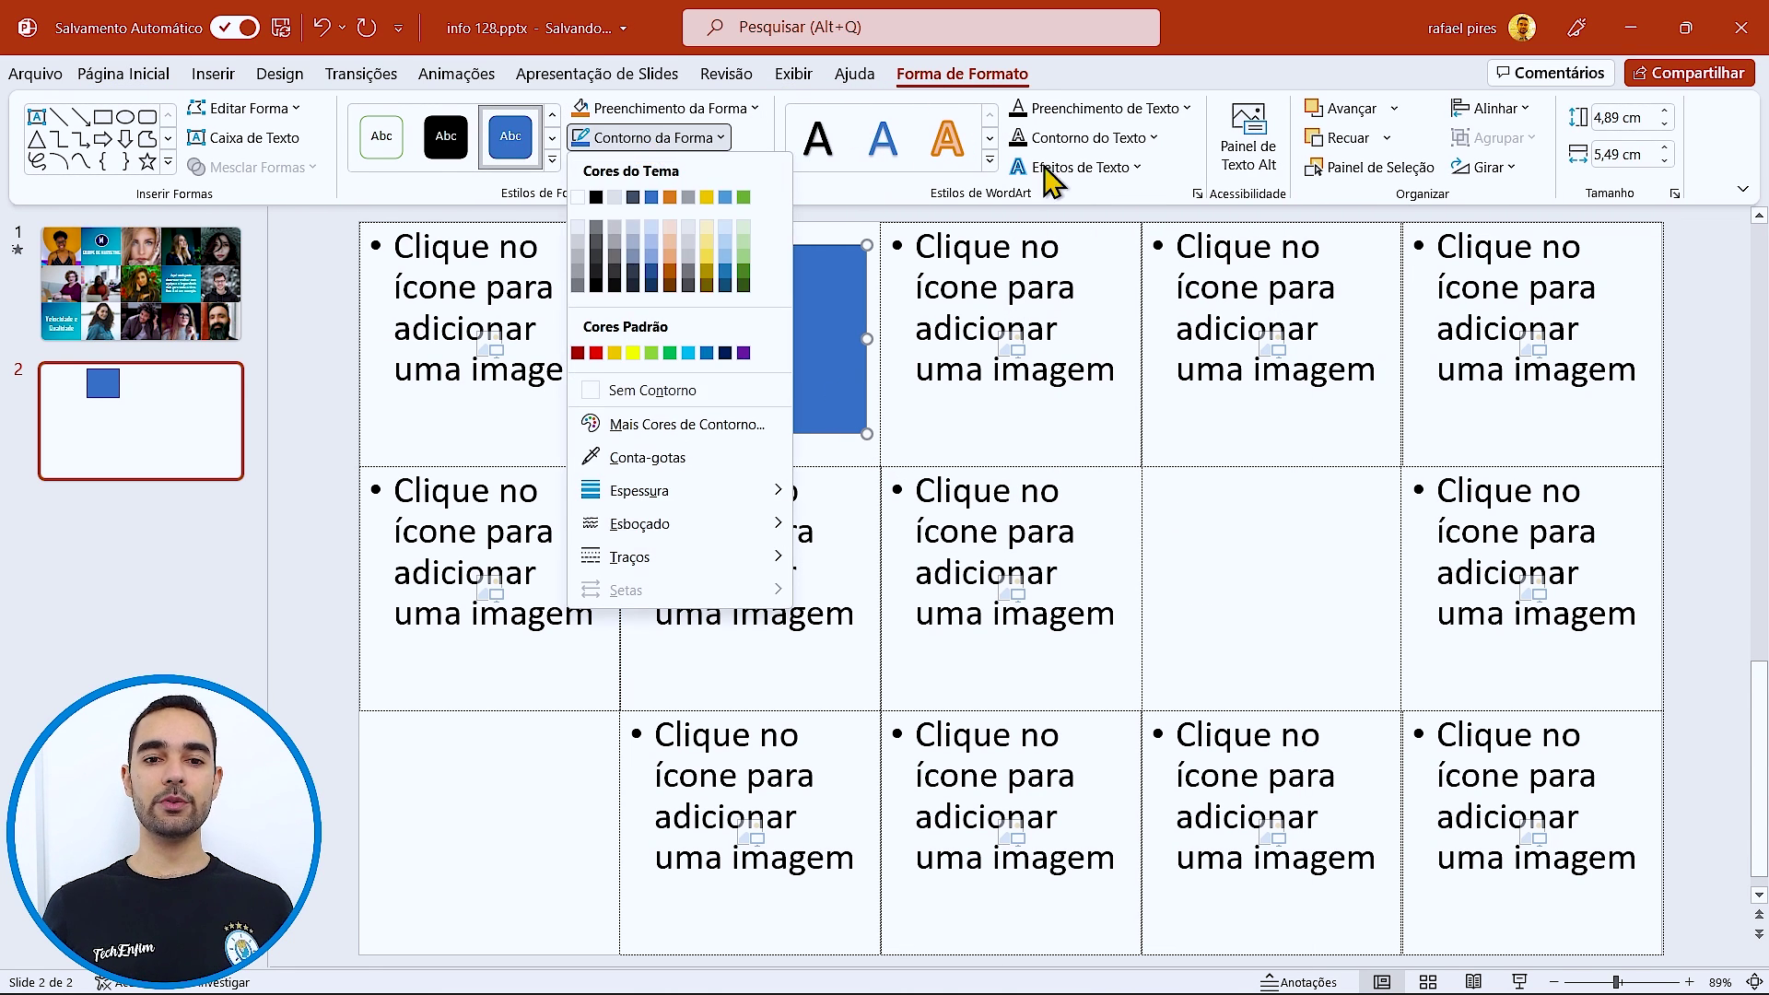
click(632, 399)
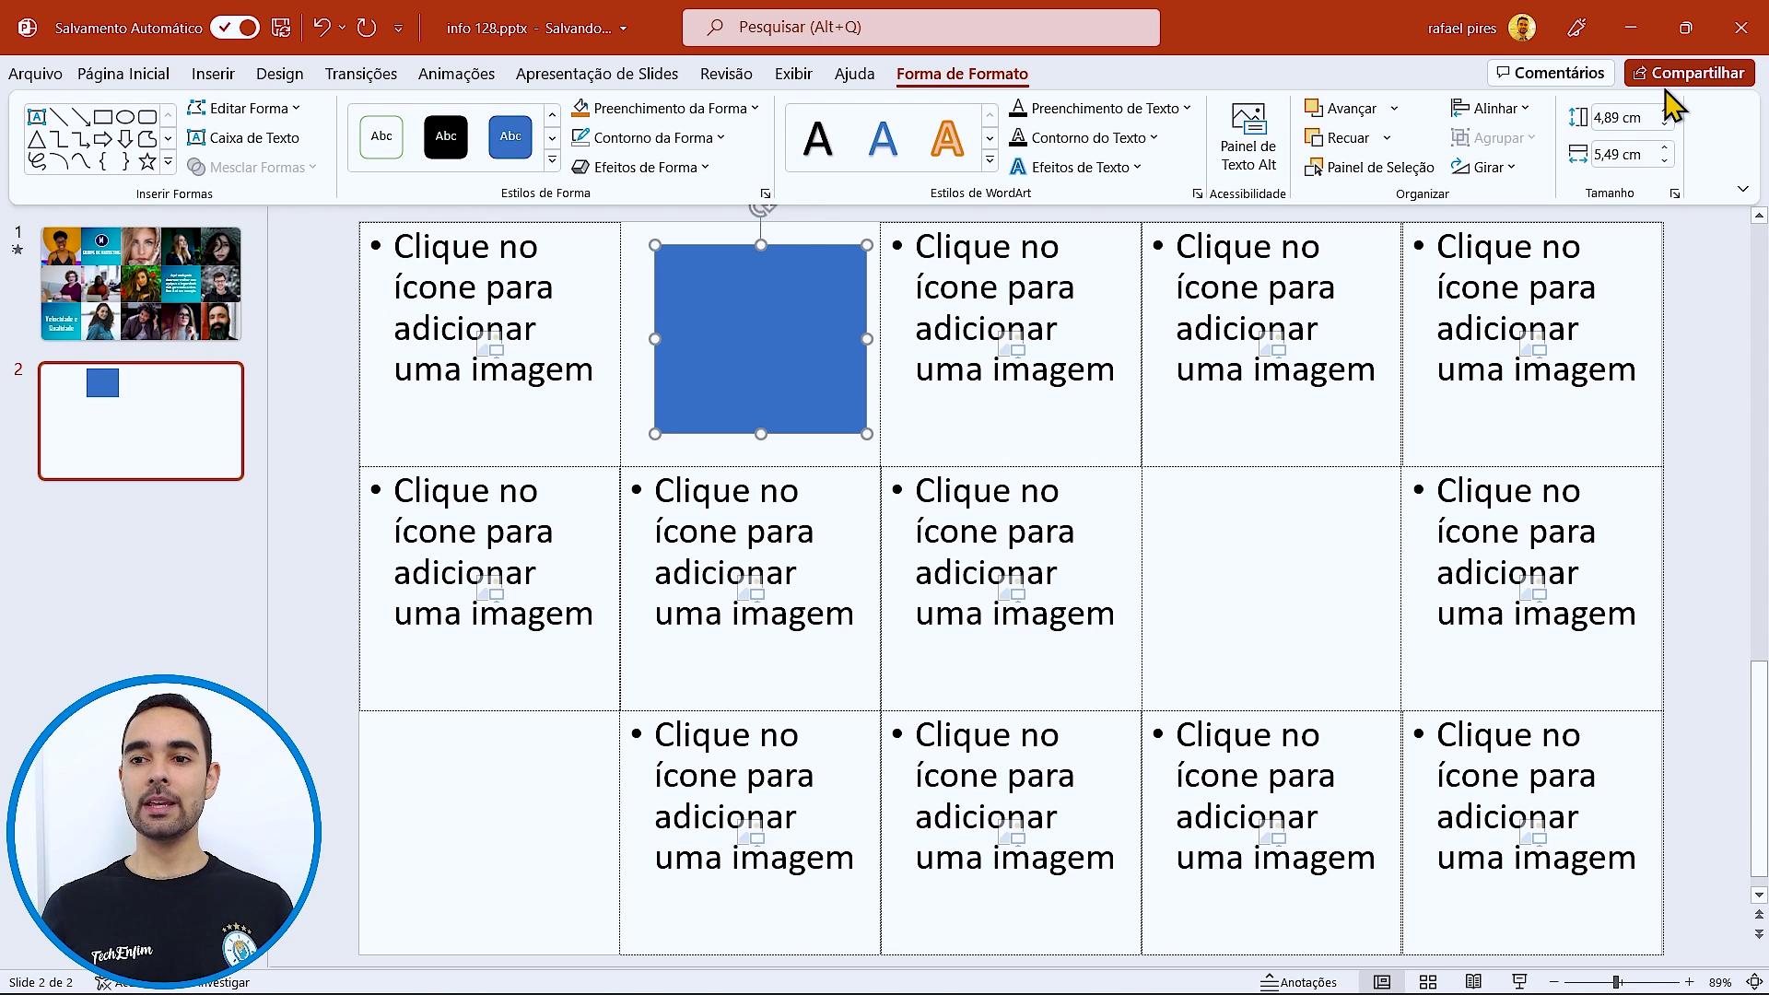
- Size the rectangle to 6,35 × 6,78 cm and fit it into the cell
click(1631, 118)
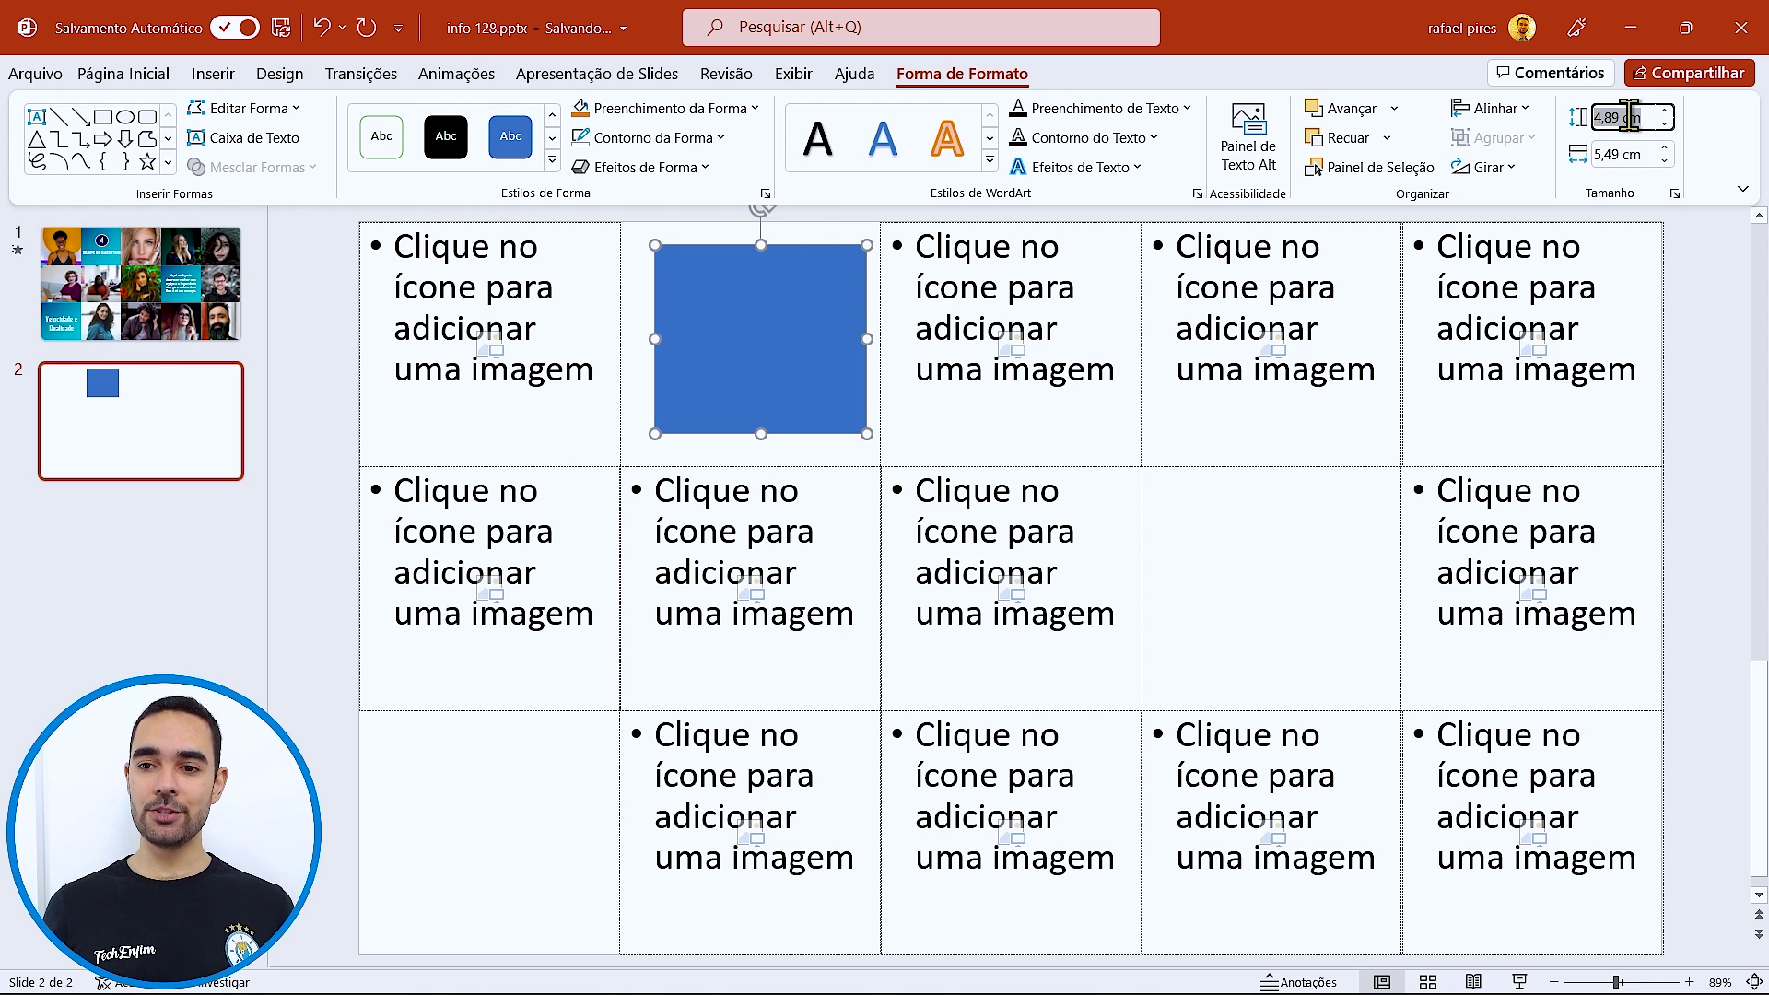
text(6,35)
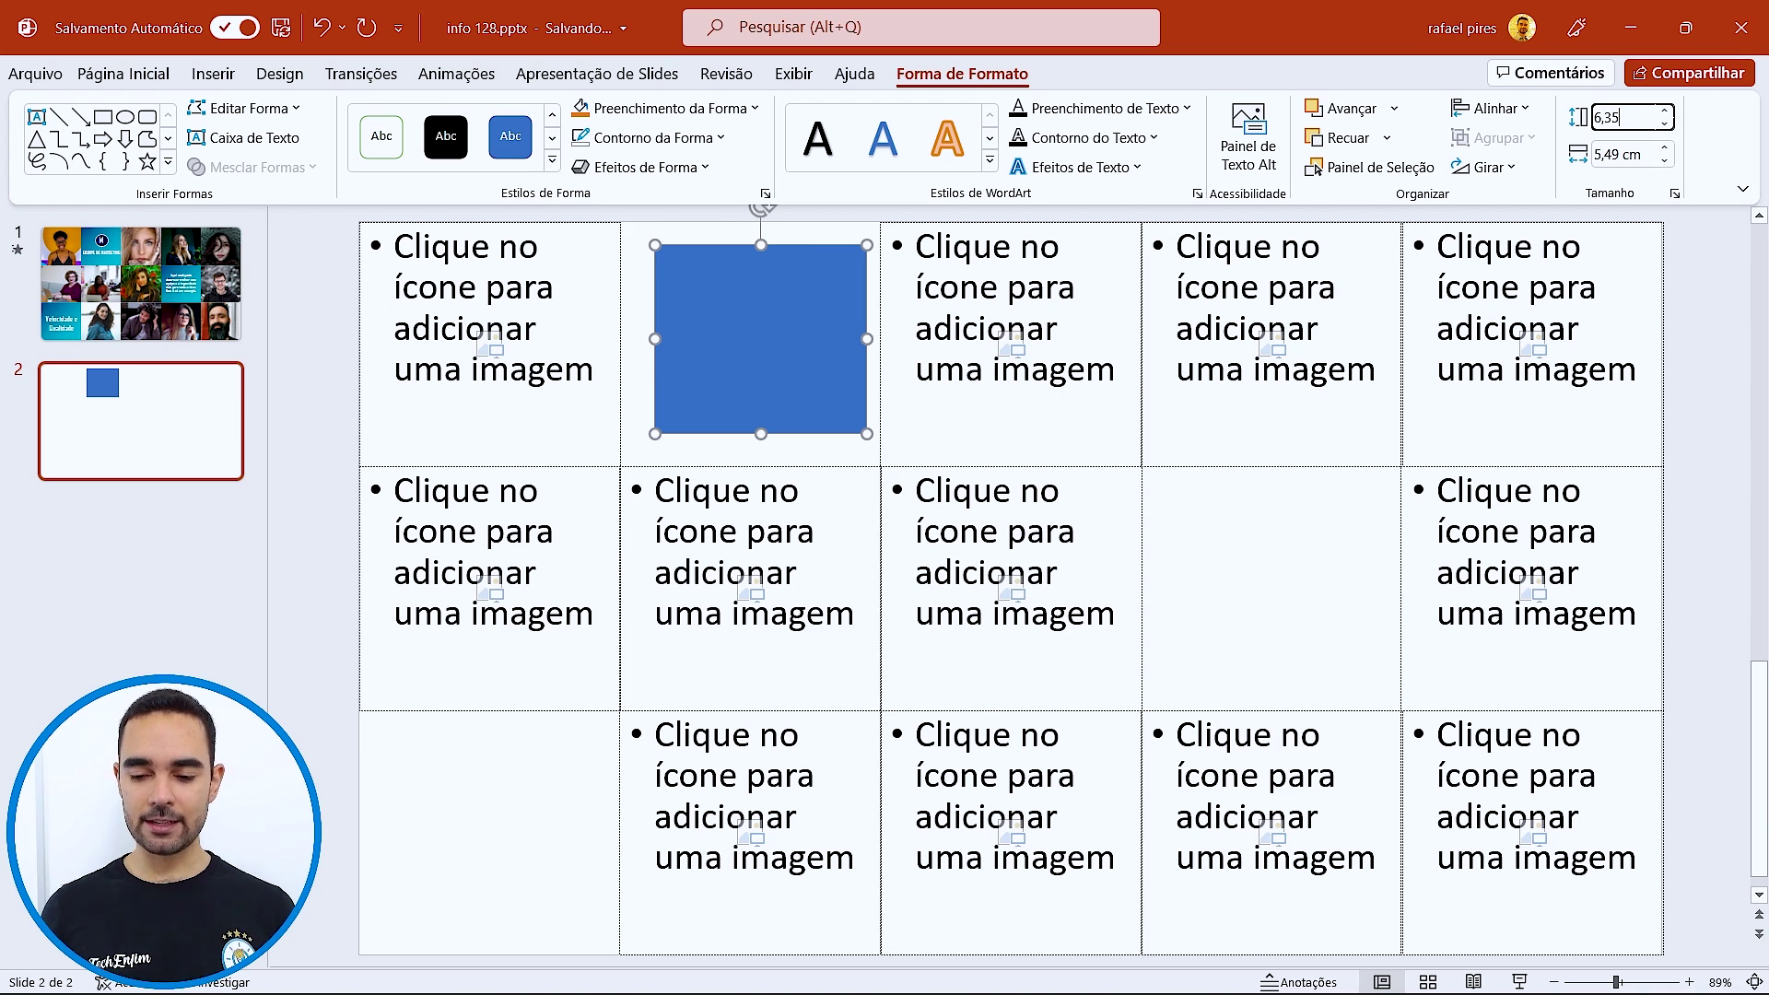
key(Tab)
text(6,7)
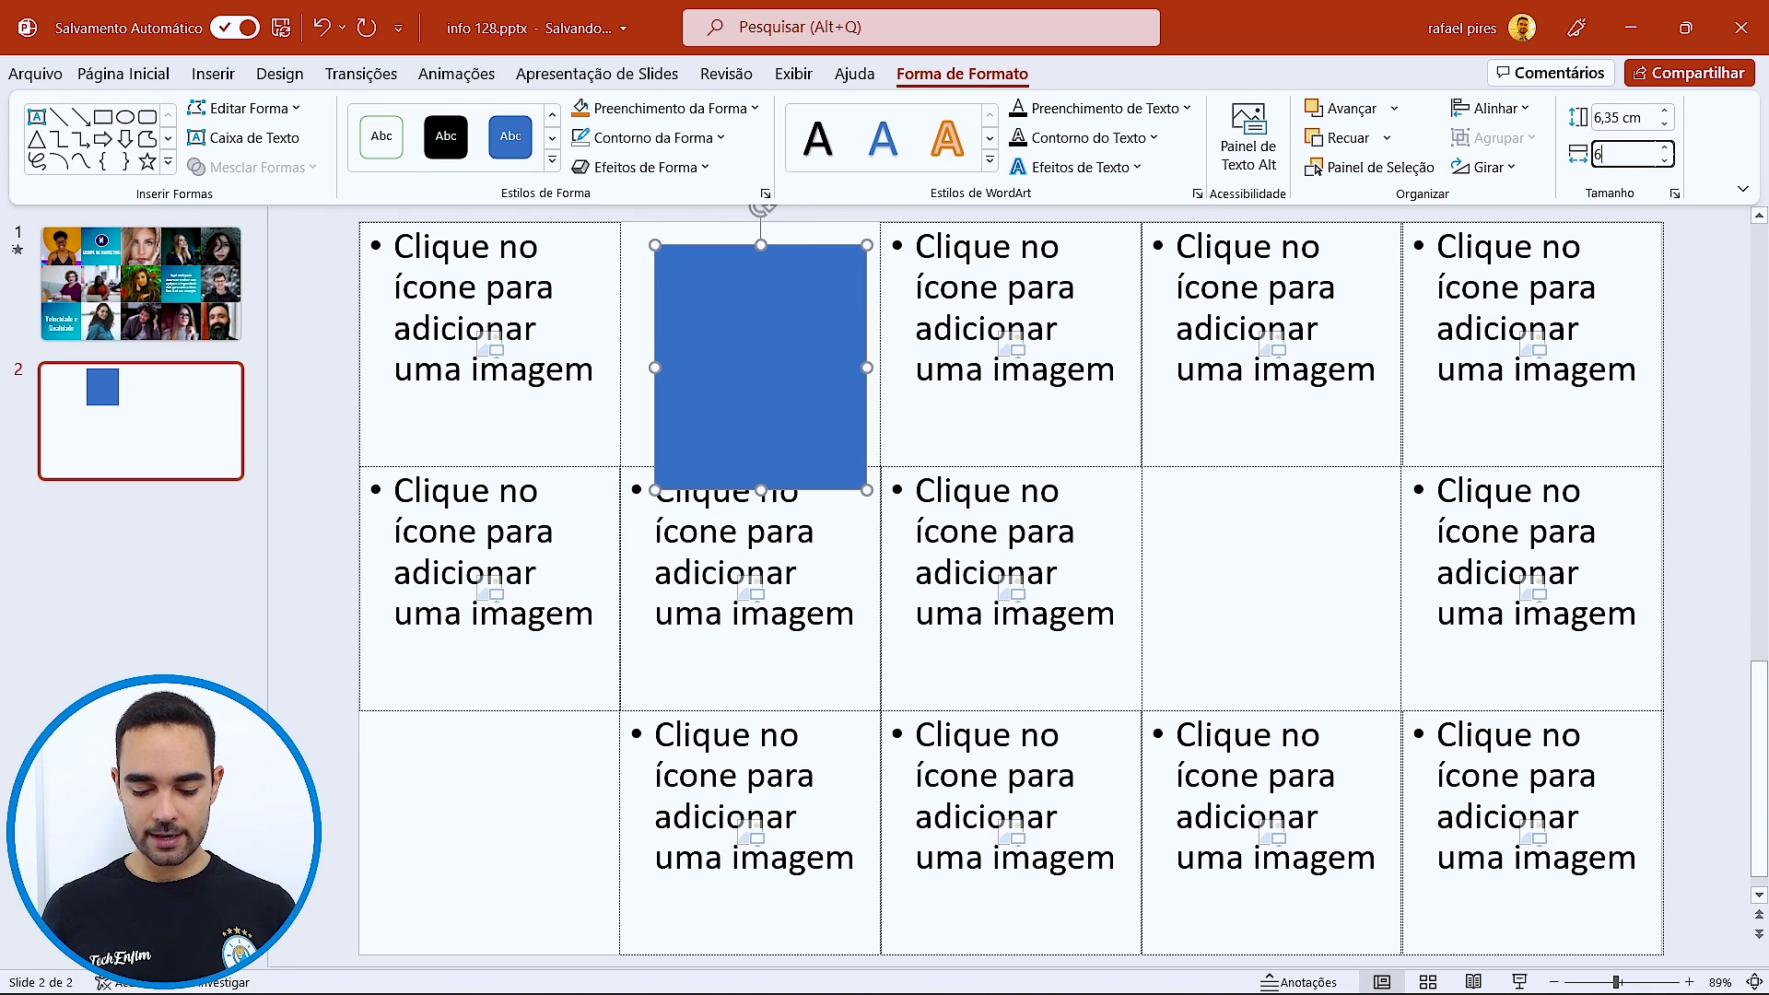
text(8)
key(Return)
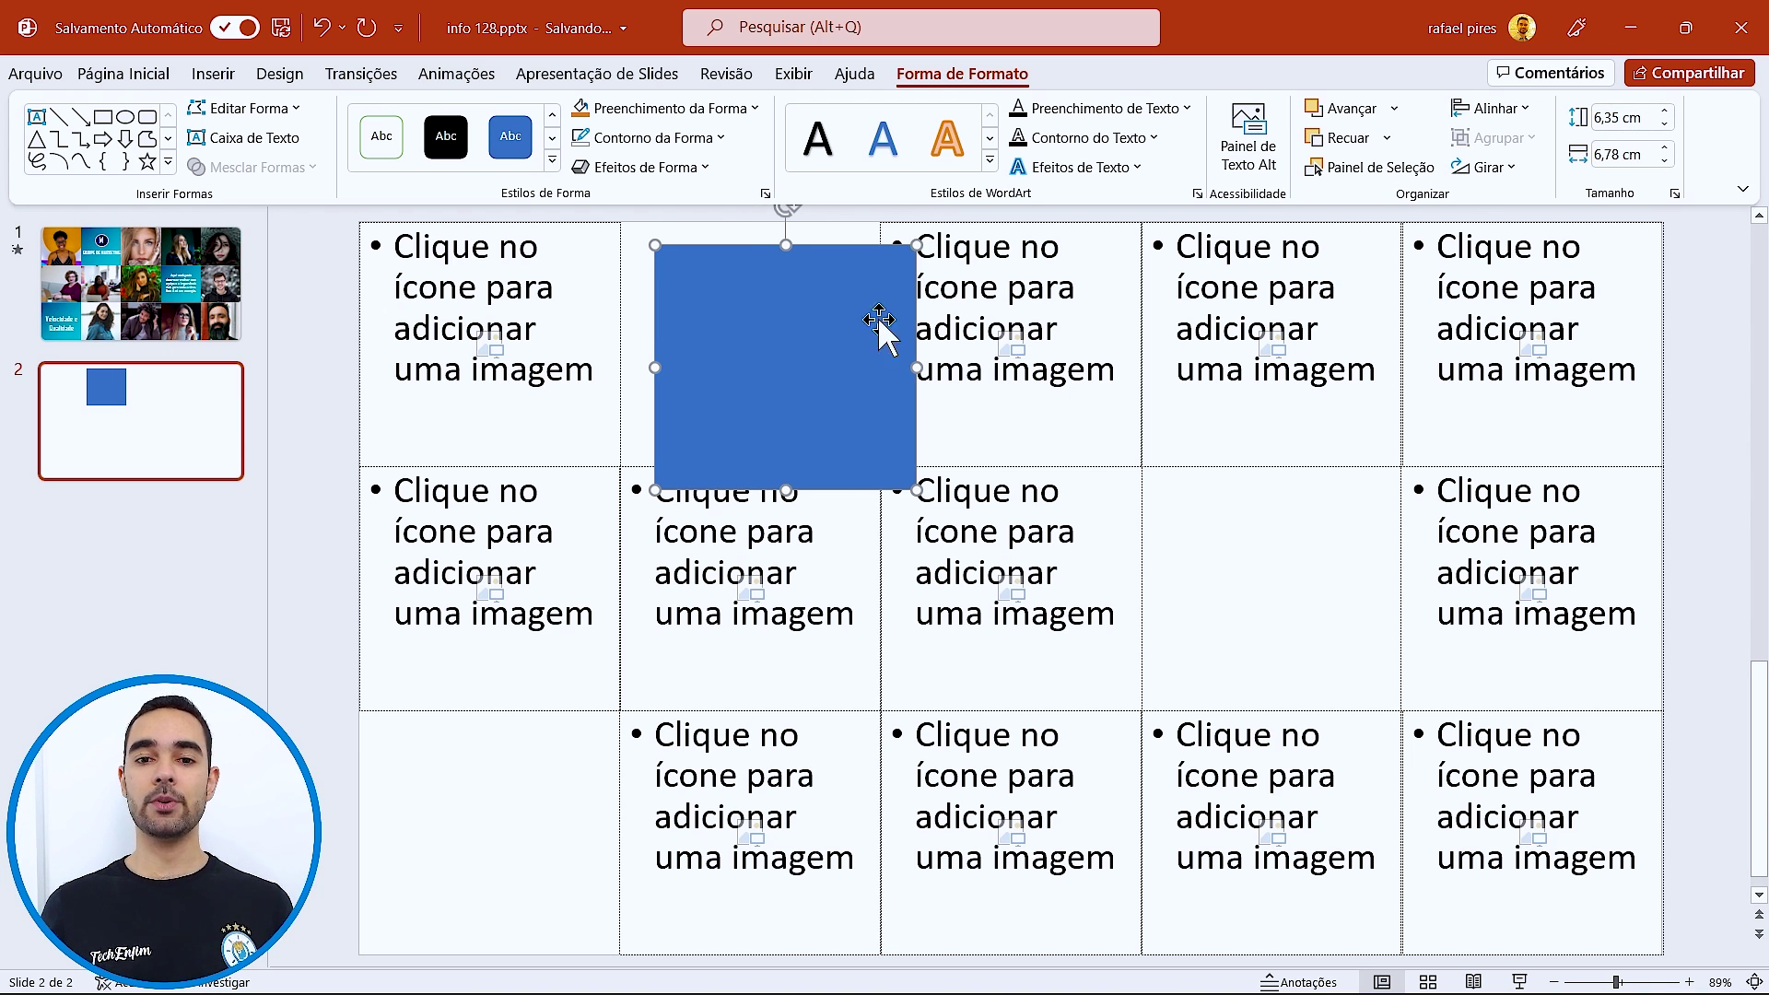
drag(834, 383, 801, 365)
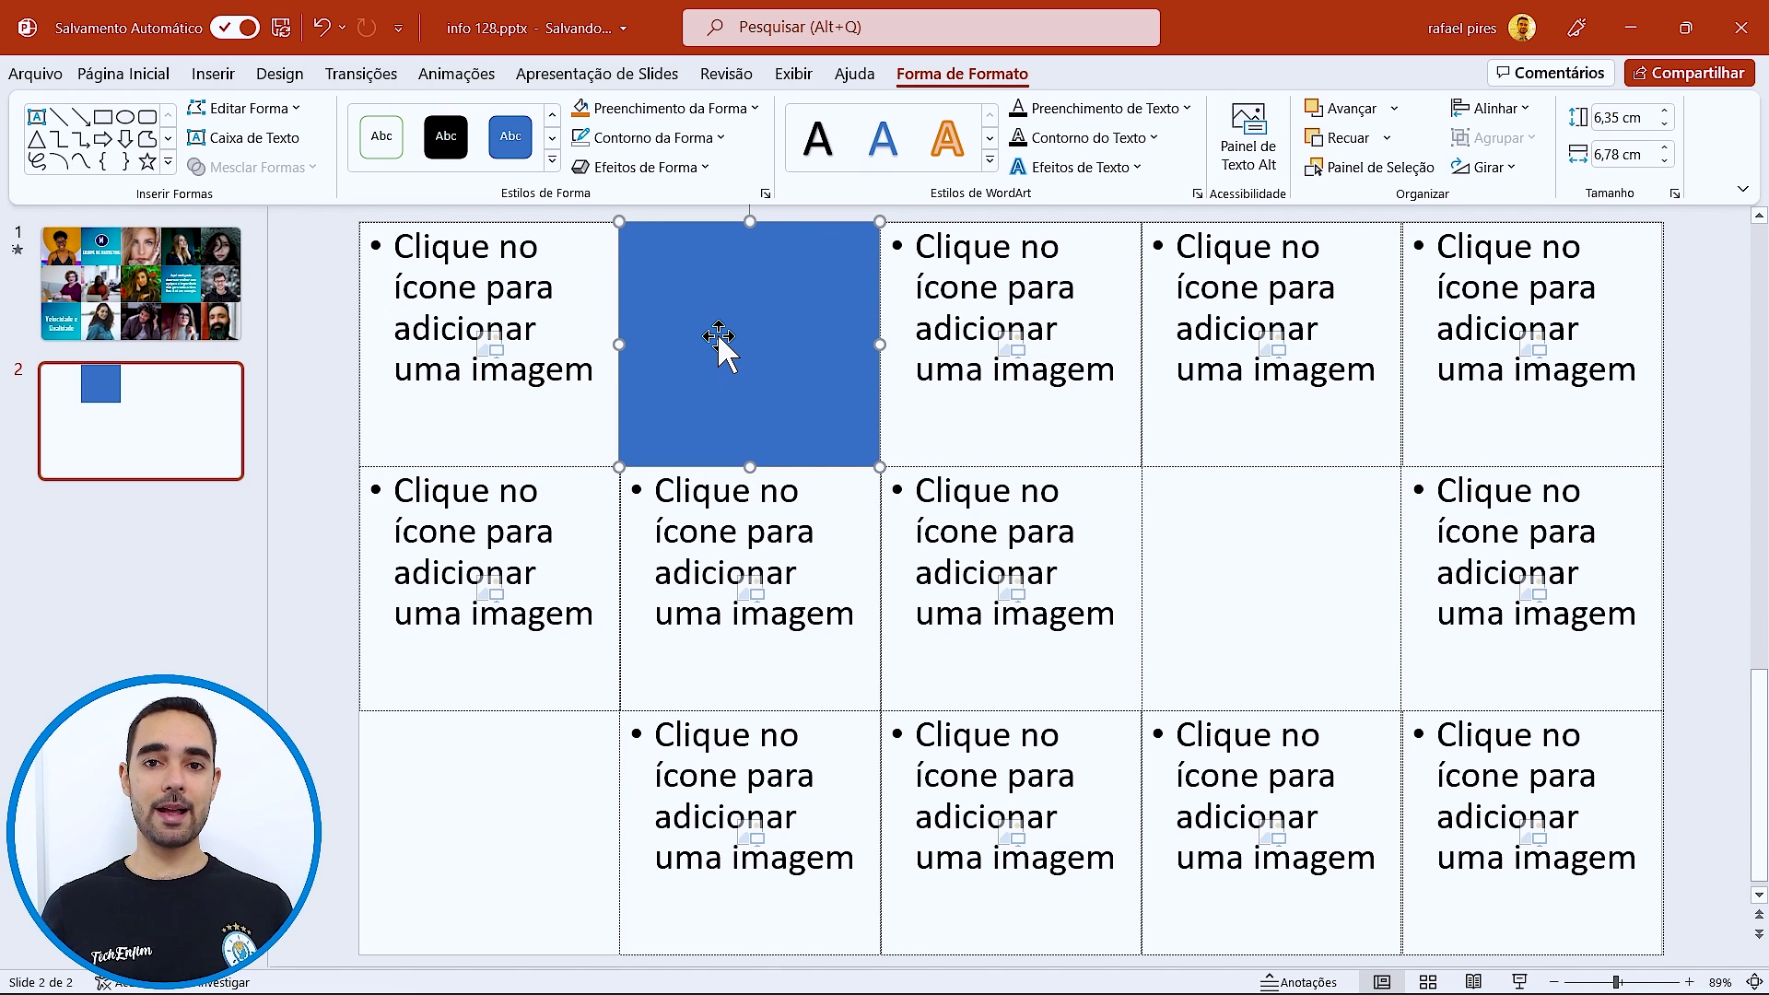
- In Formatar Forma, switch the tile to a gradient fill and delete a middle stop
right_click(729, 296)
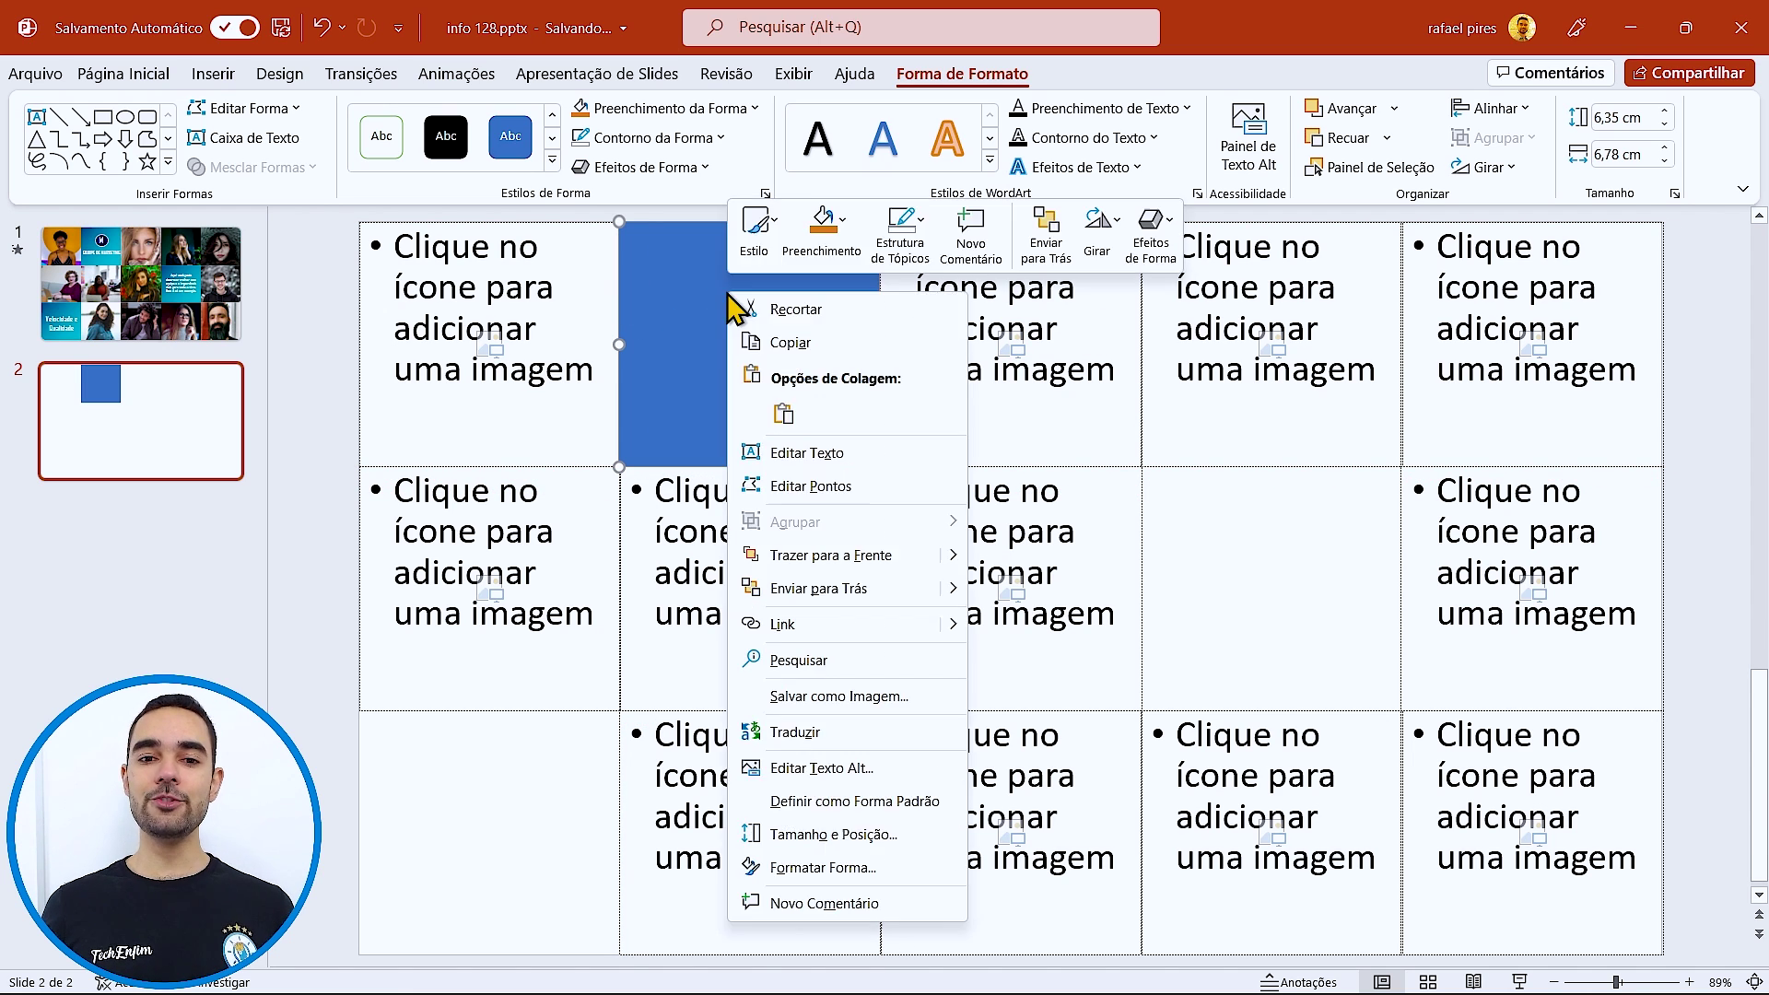
click(823, 867)
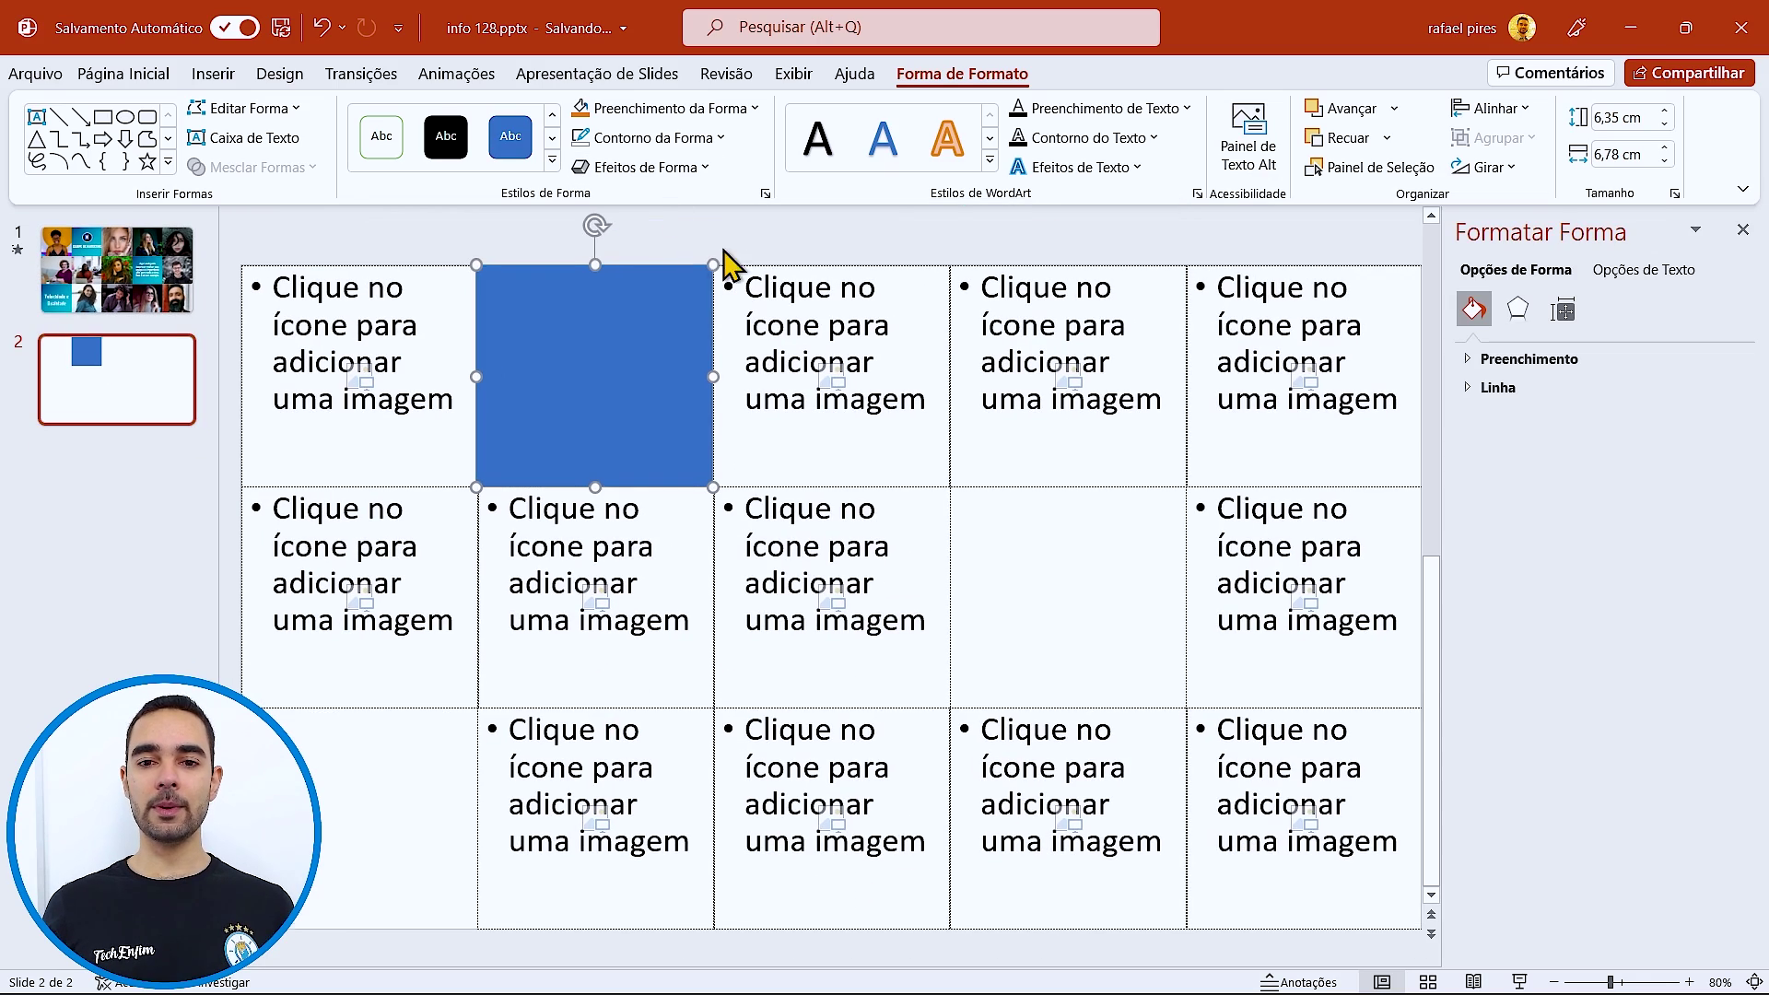
drag(1443, 359, 1362, 361)
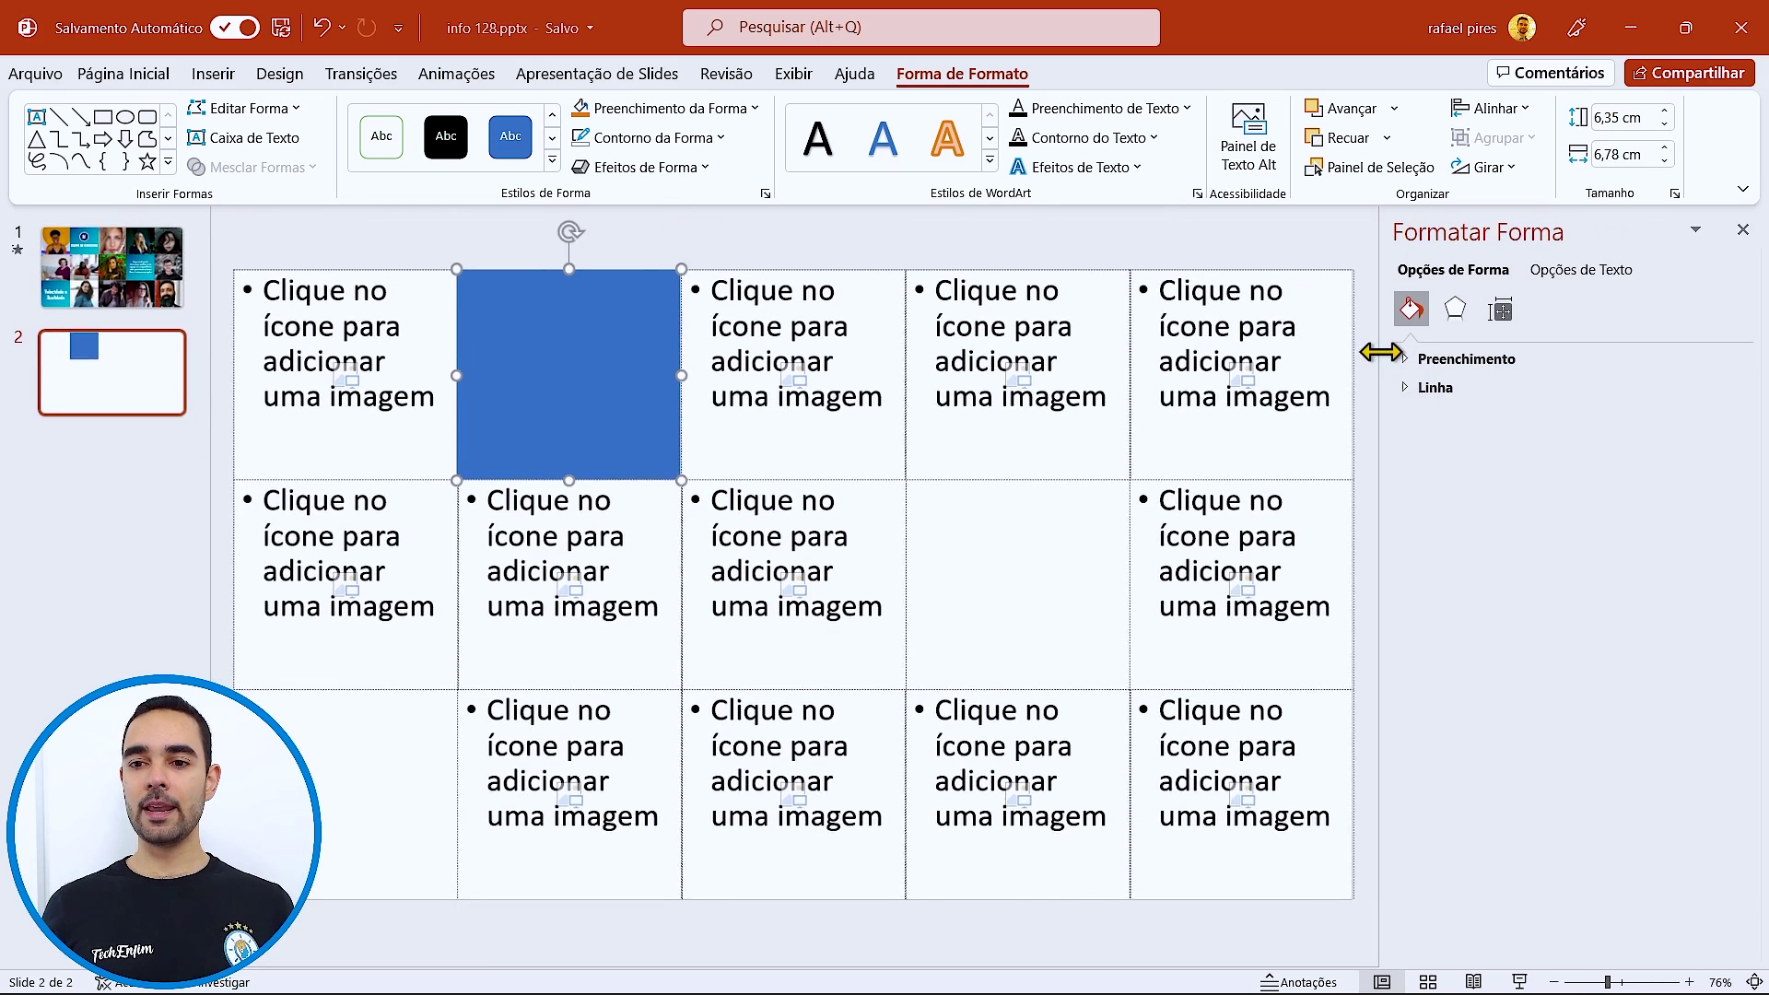
click(1390, 366)
click(1407, 448)
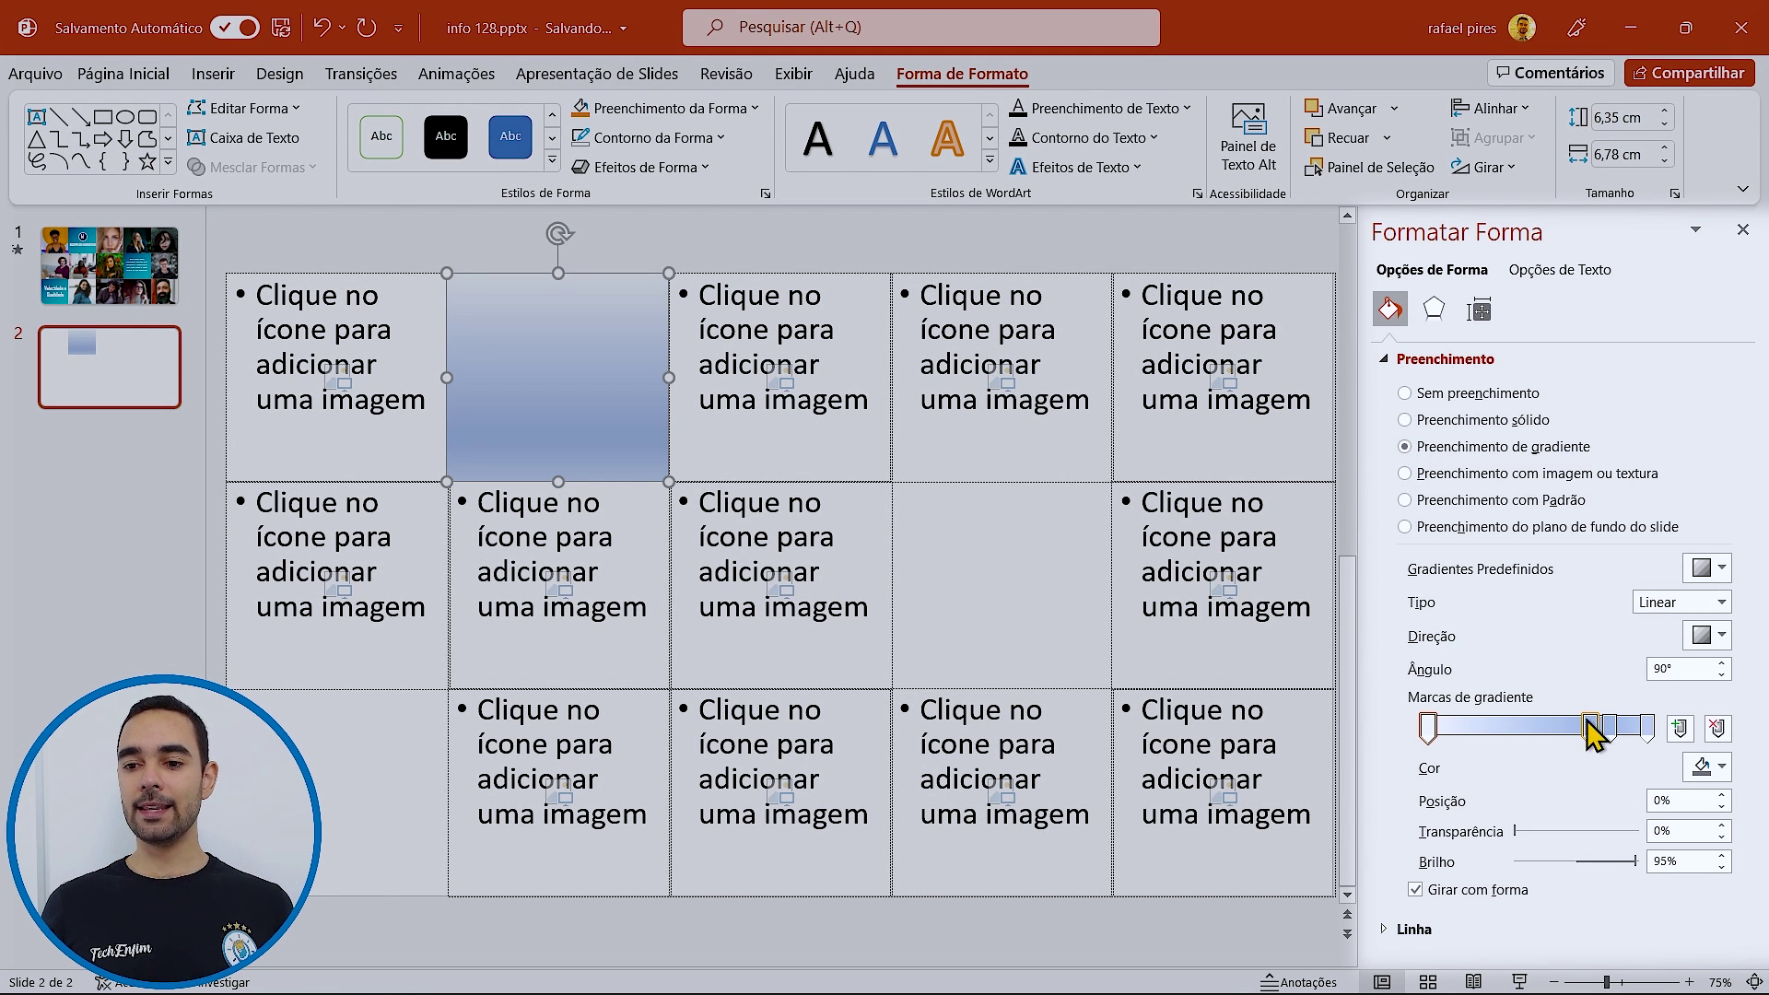
click(1593, 728)
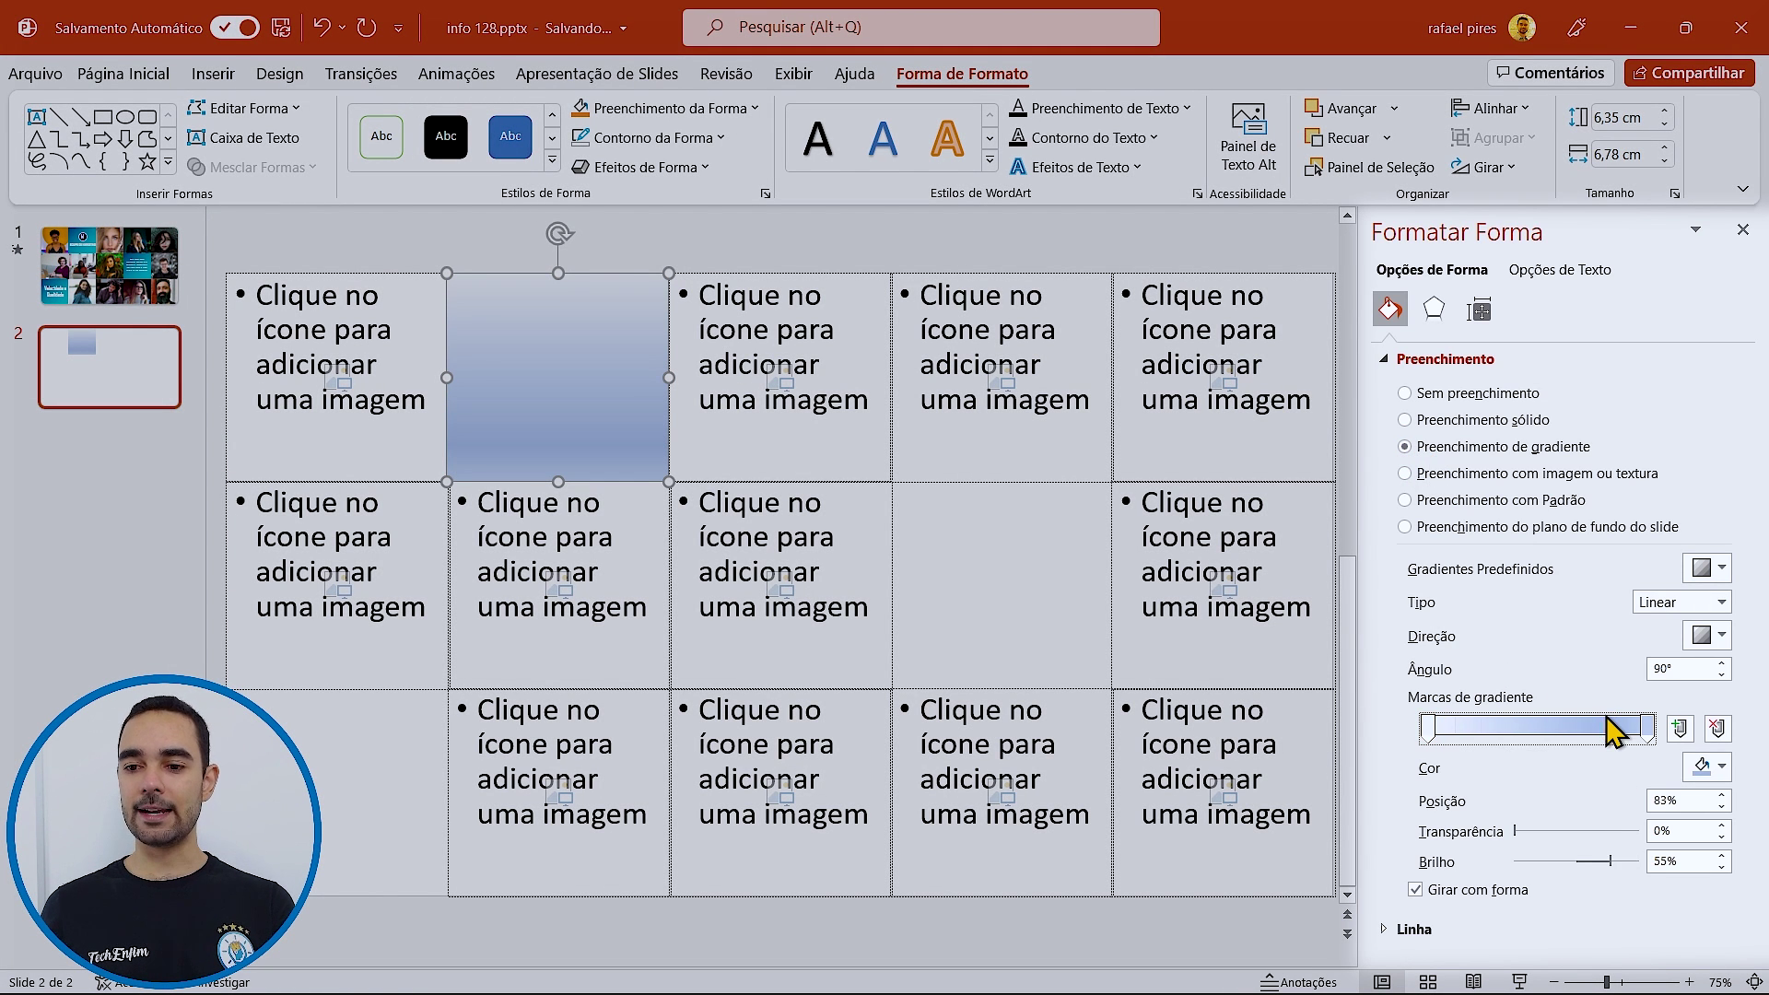
key(Delete)
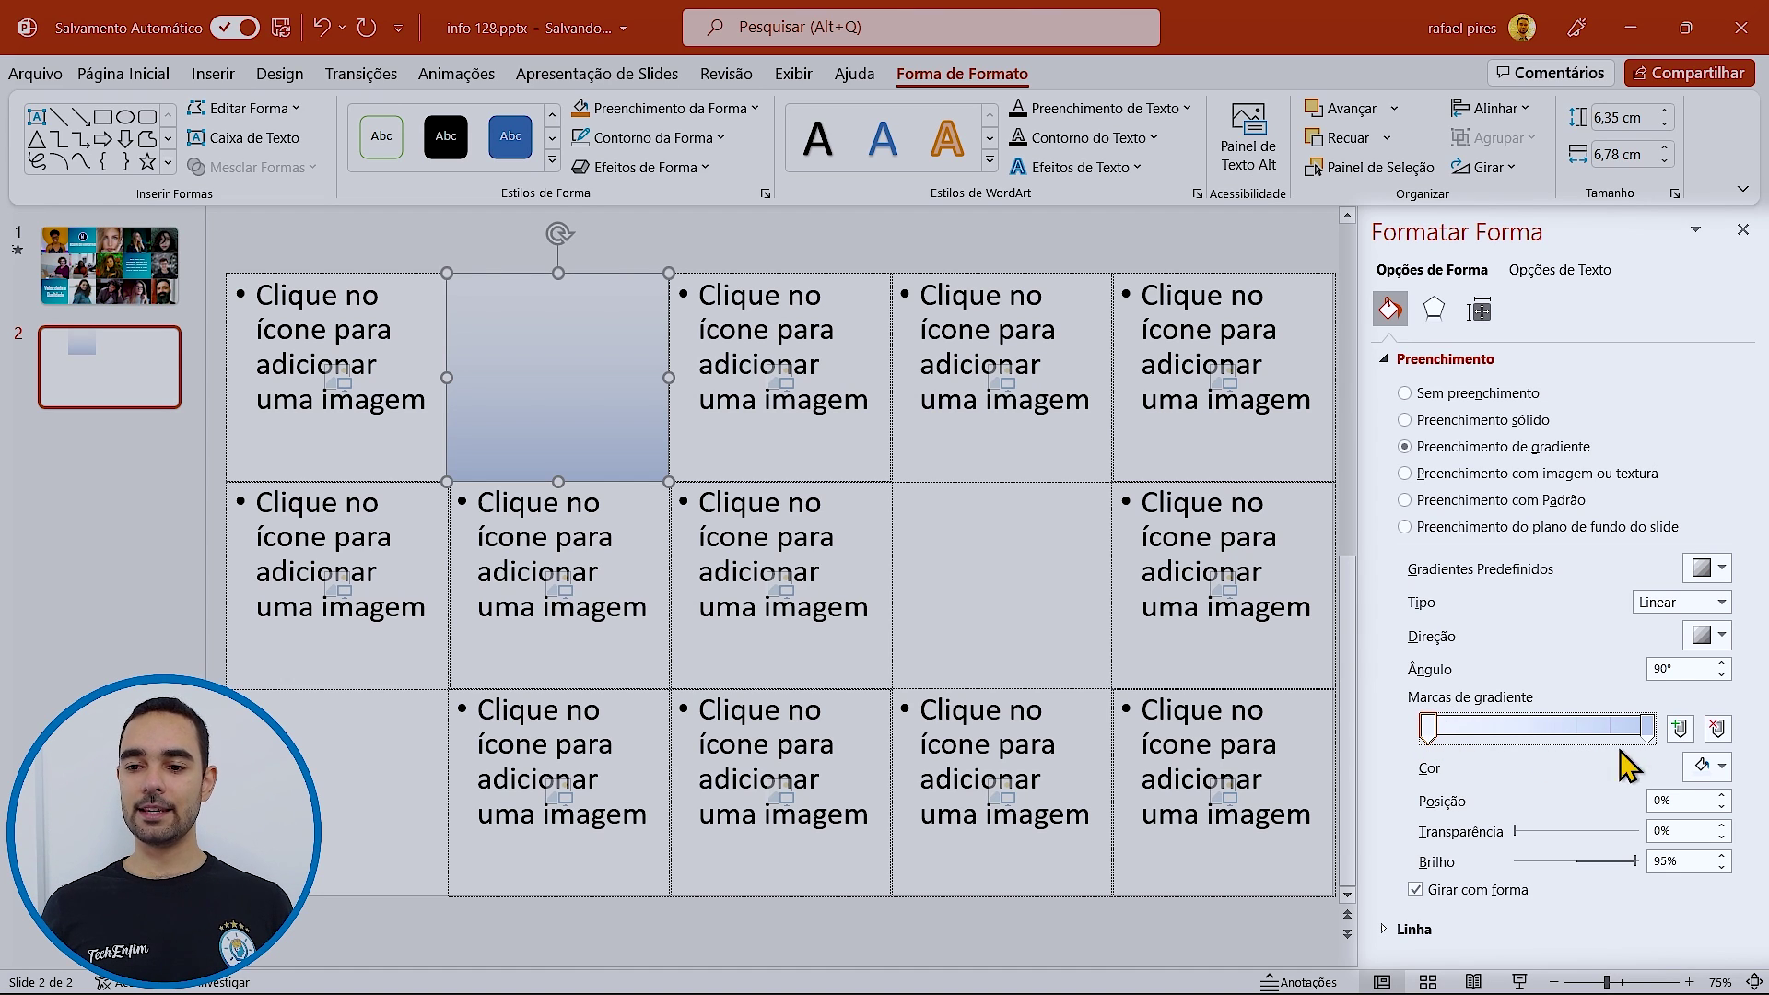
- Colour the first gradient stop dark blue and the last stop light blue
click(1705, 767)
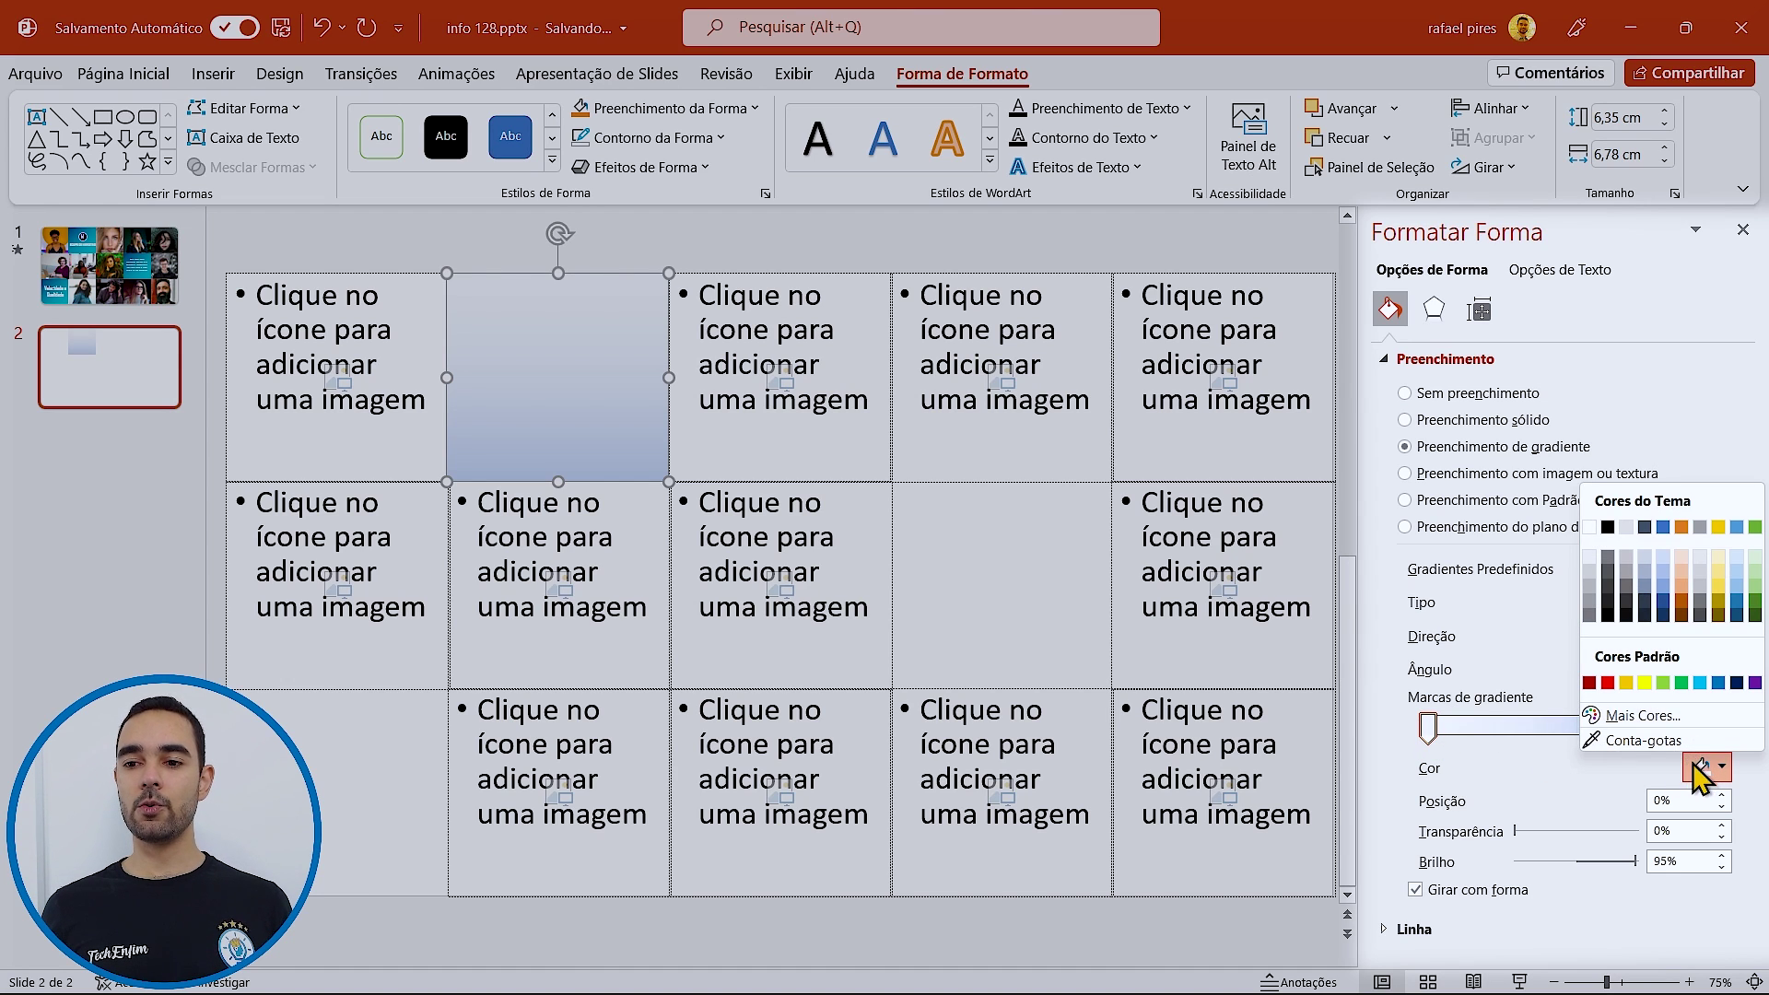
click(1737, 682)
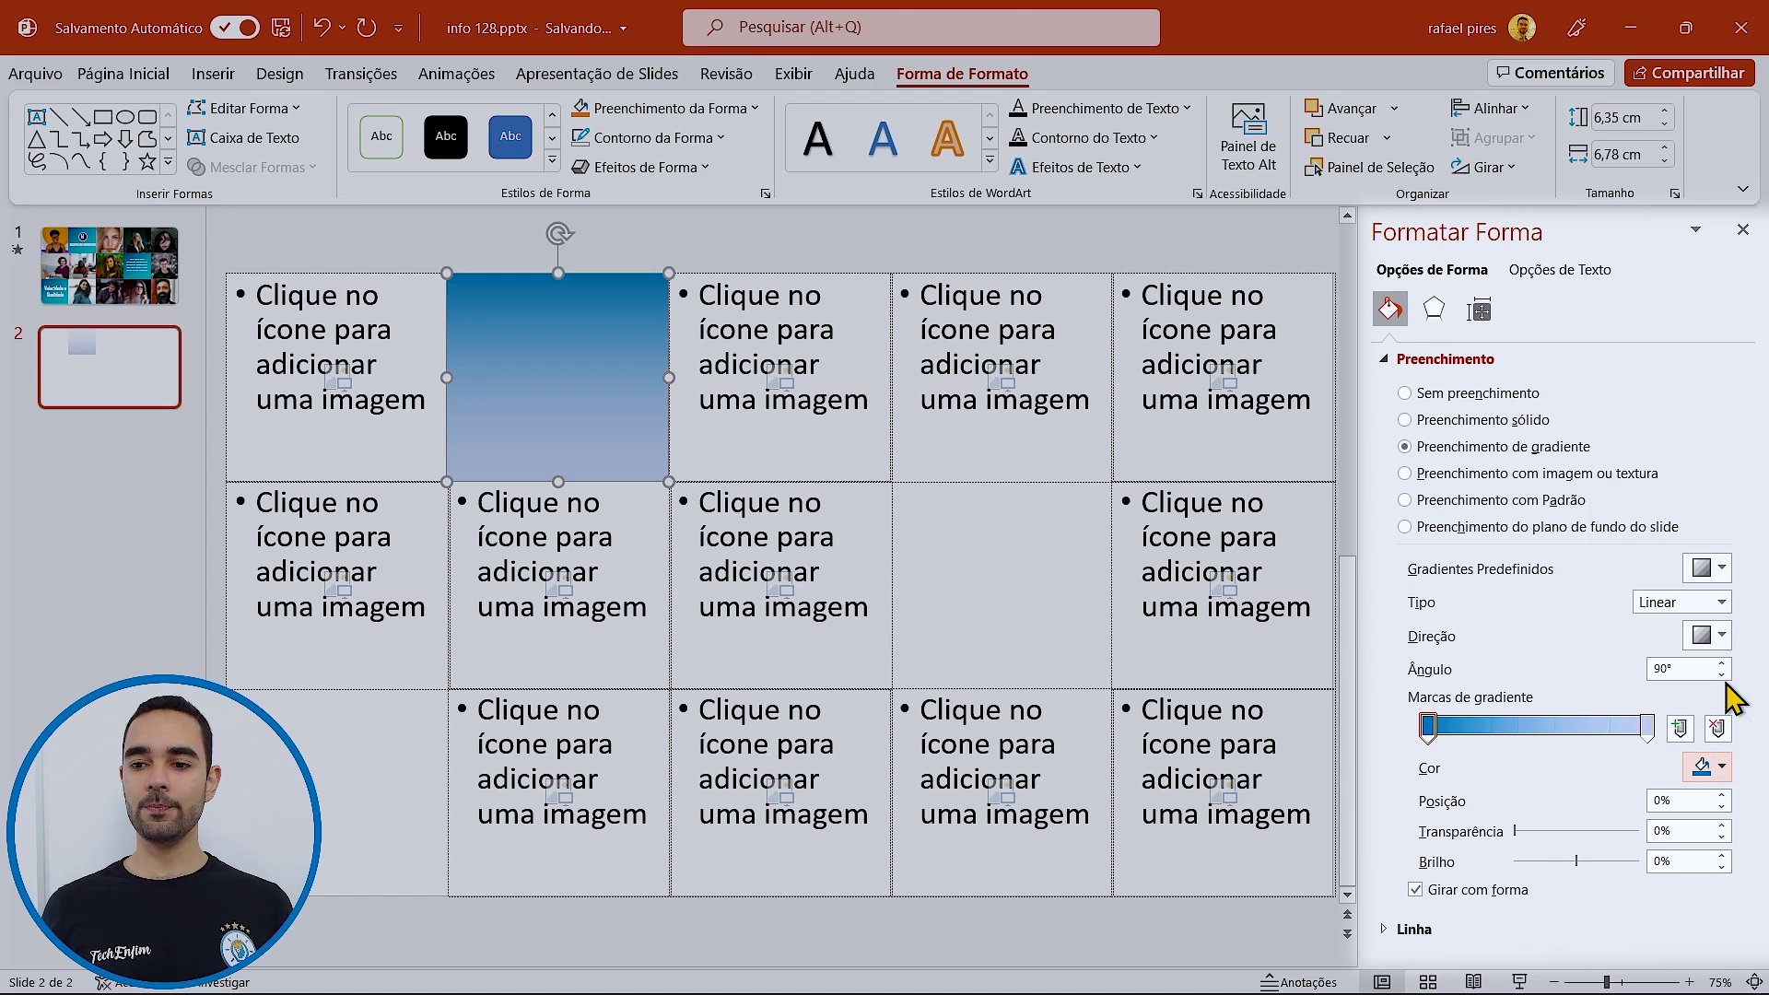
click(1646, 724)
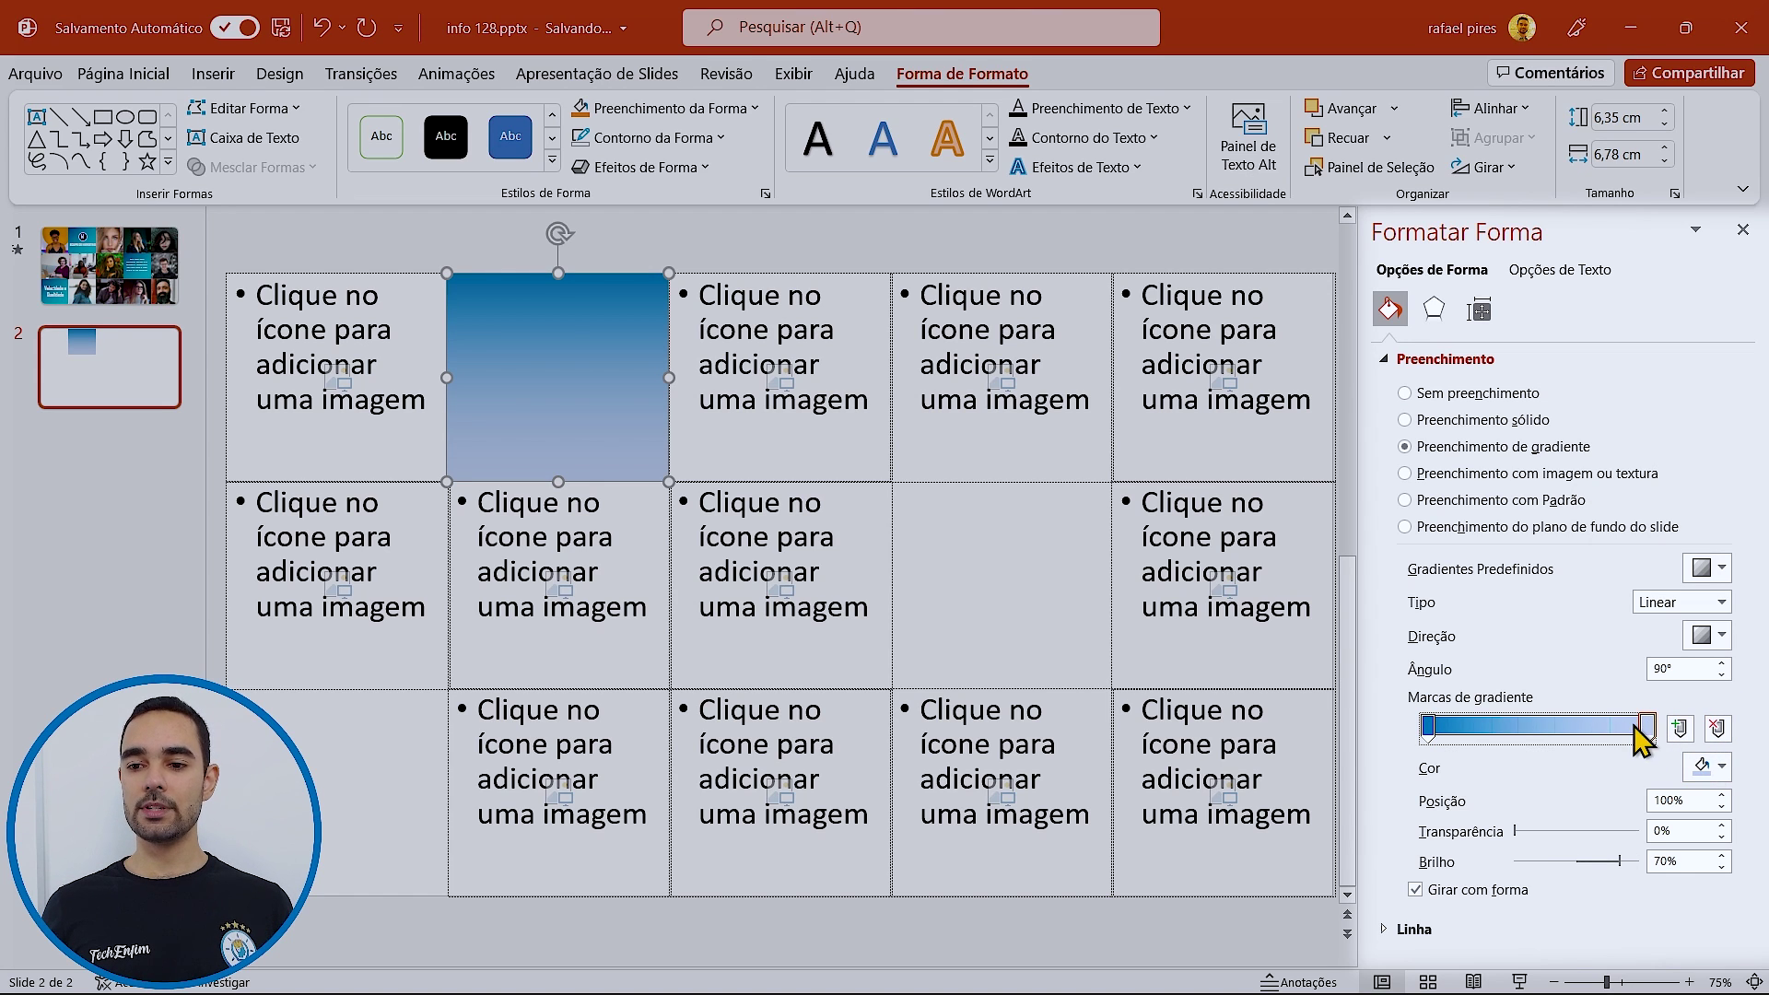
click(1710, 767)
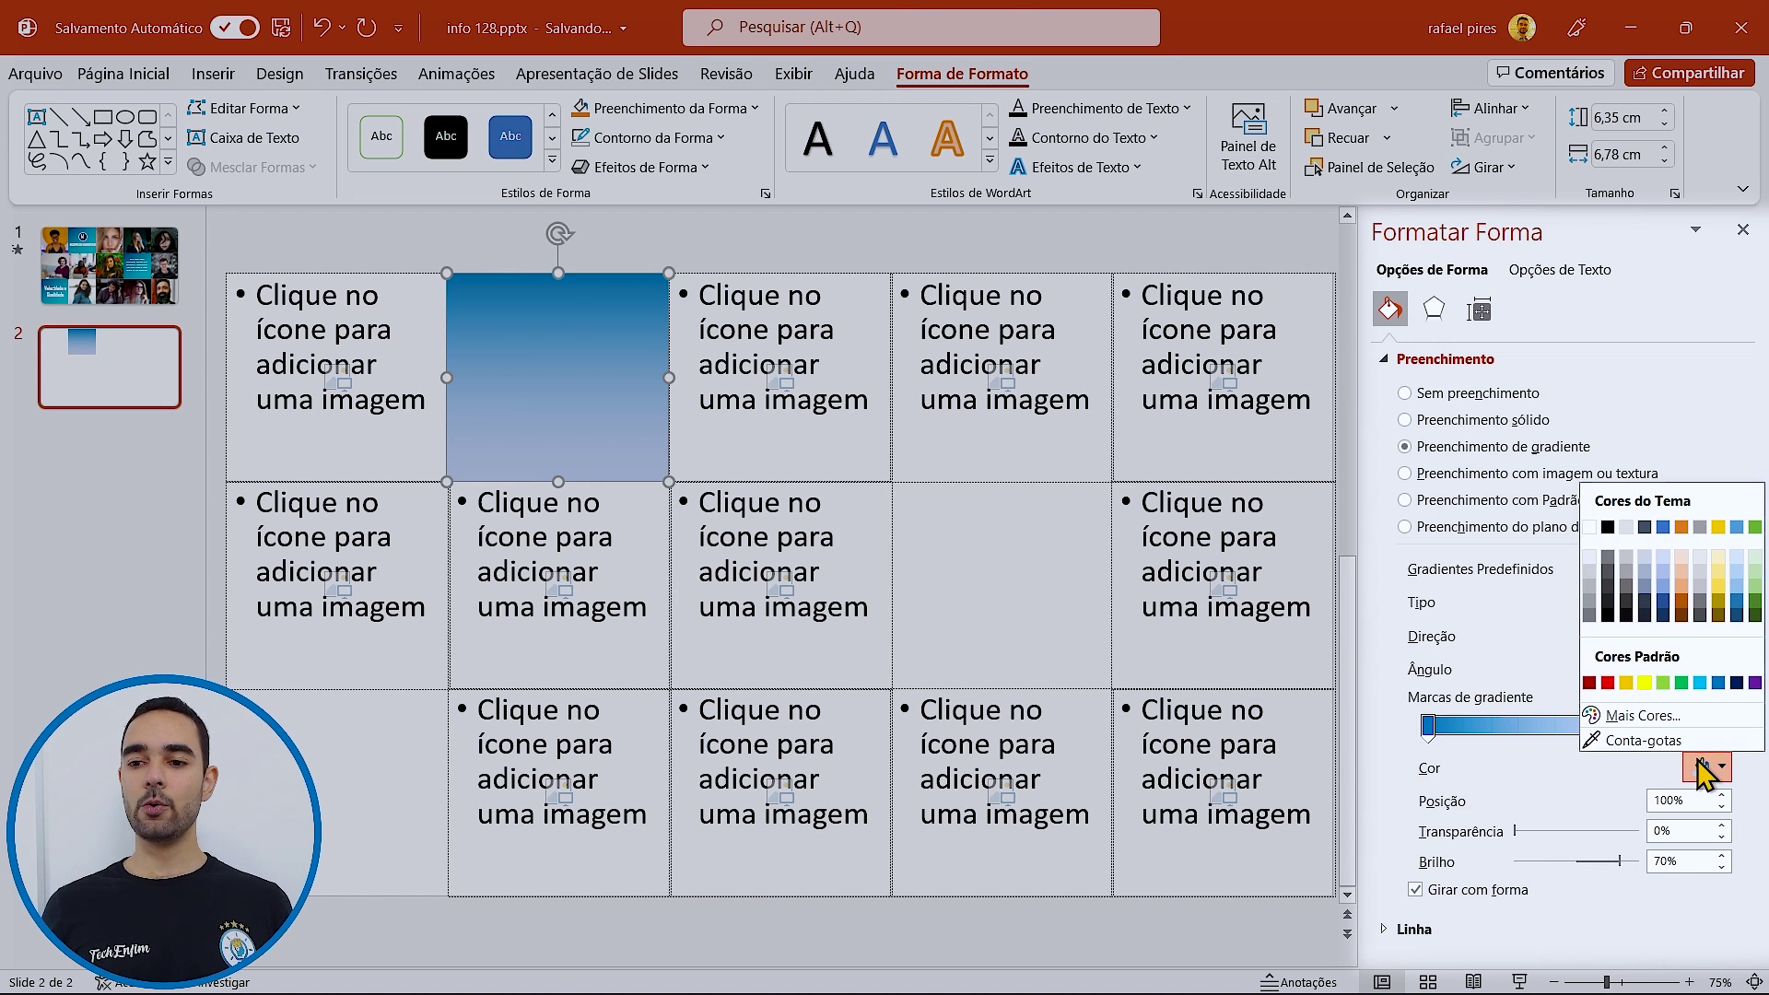
click(1700, 687)
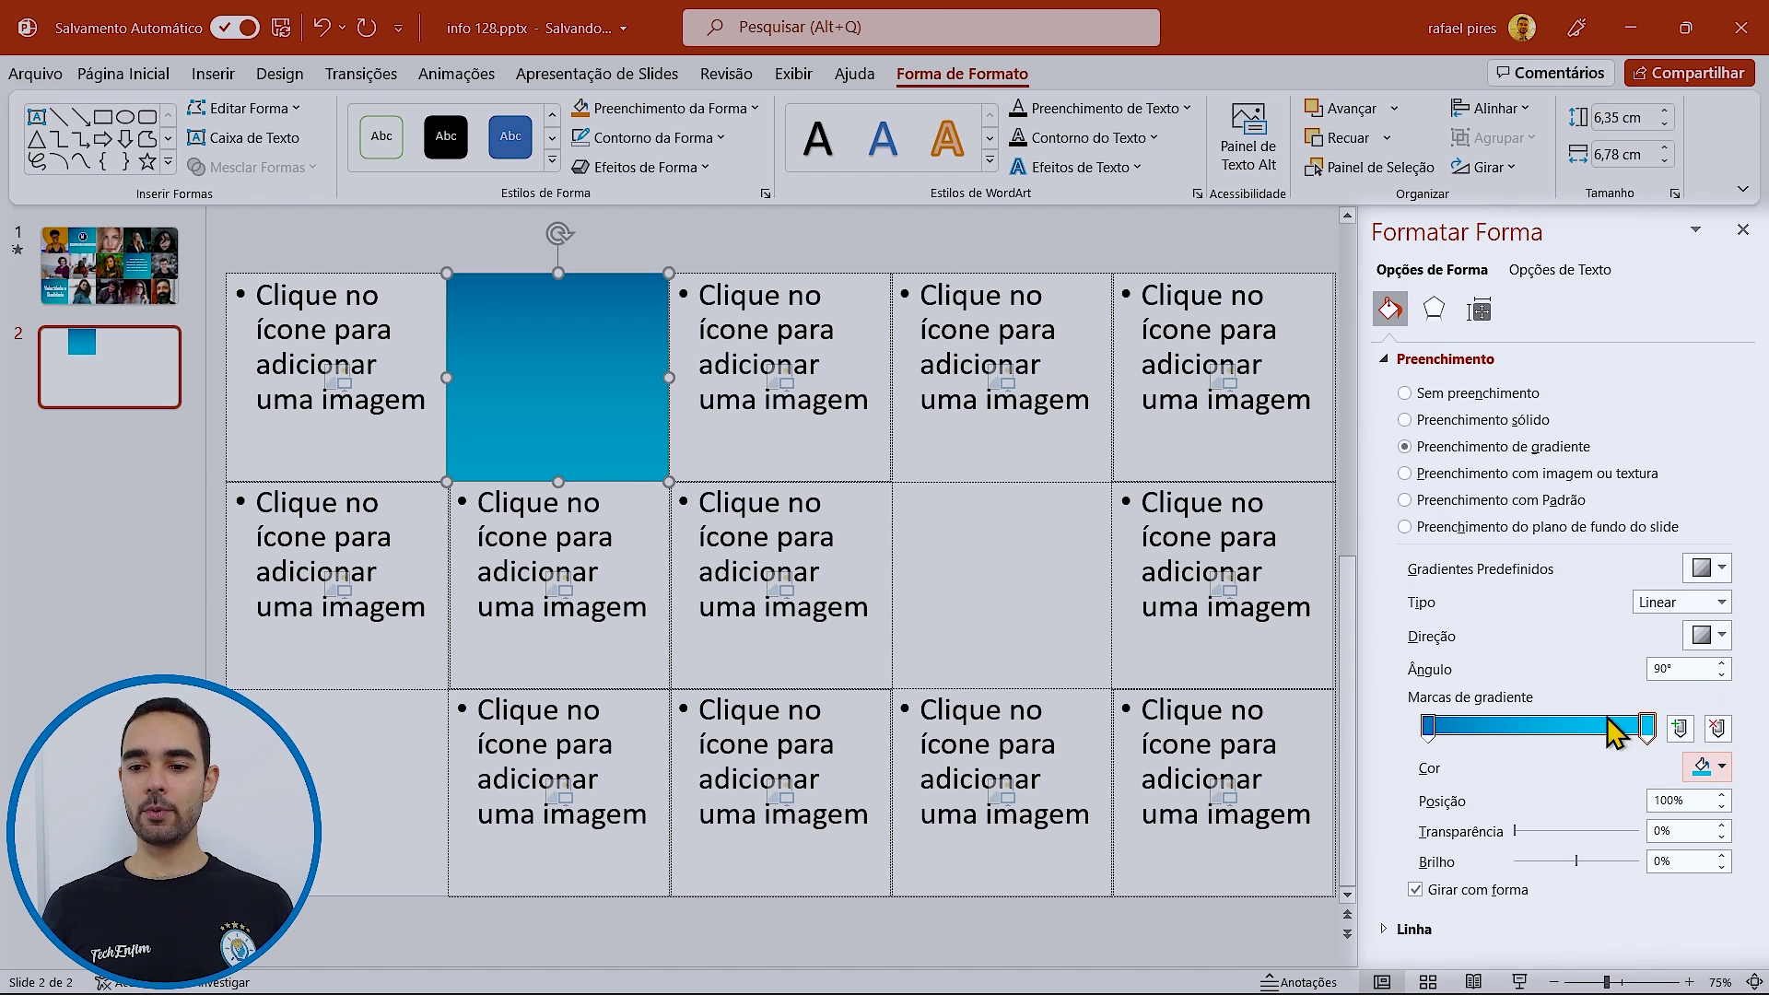
click(1703, 636)
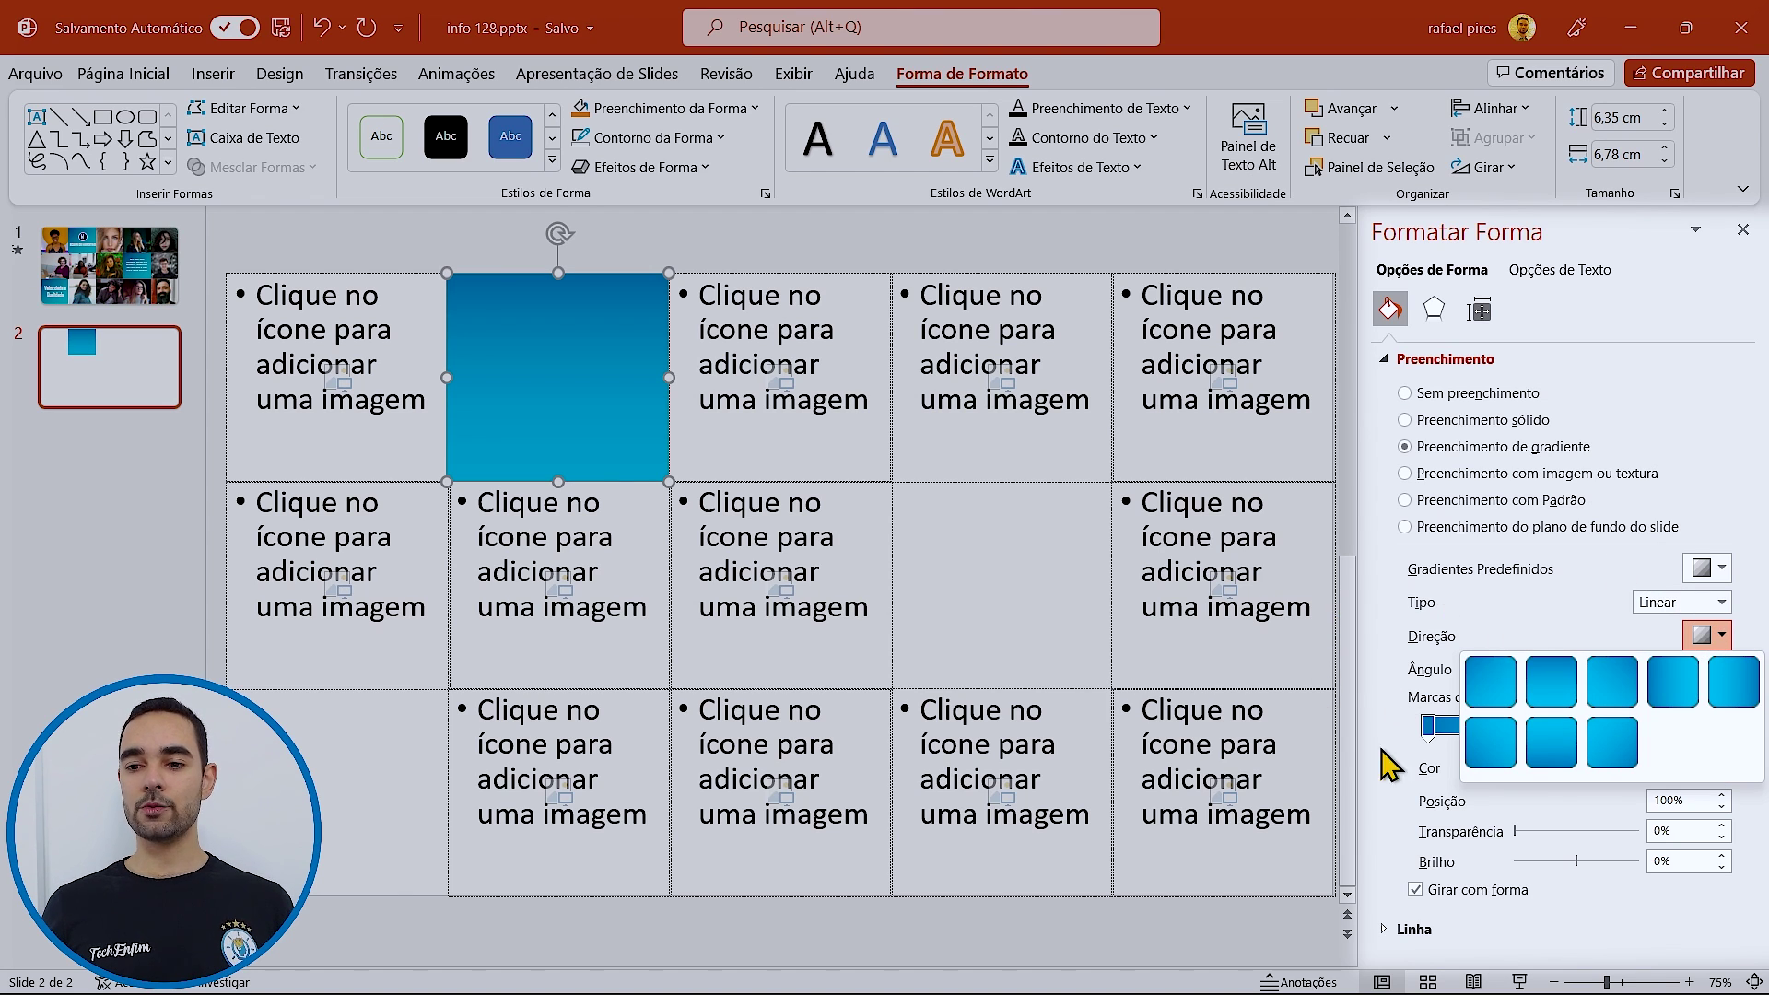
- Set the gradient to a 45° diagonal and move its stops to about 4% and 85%
click(1490, 684)
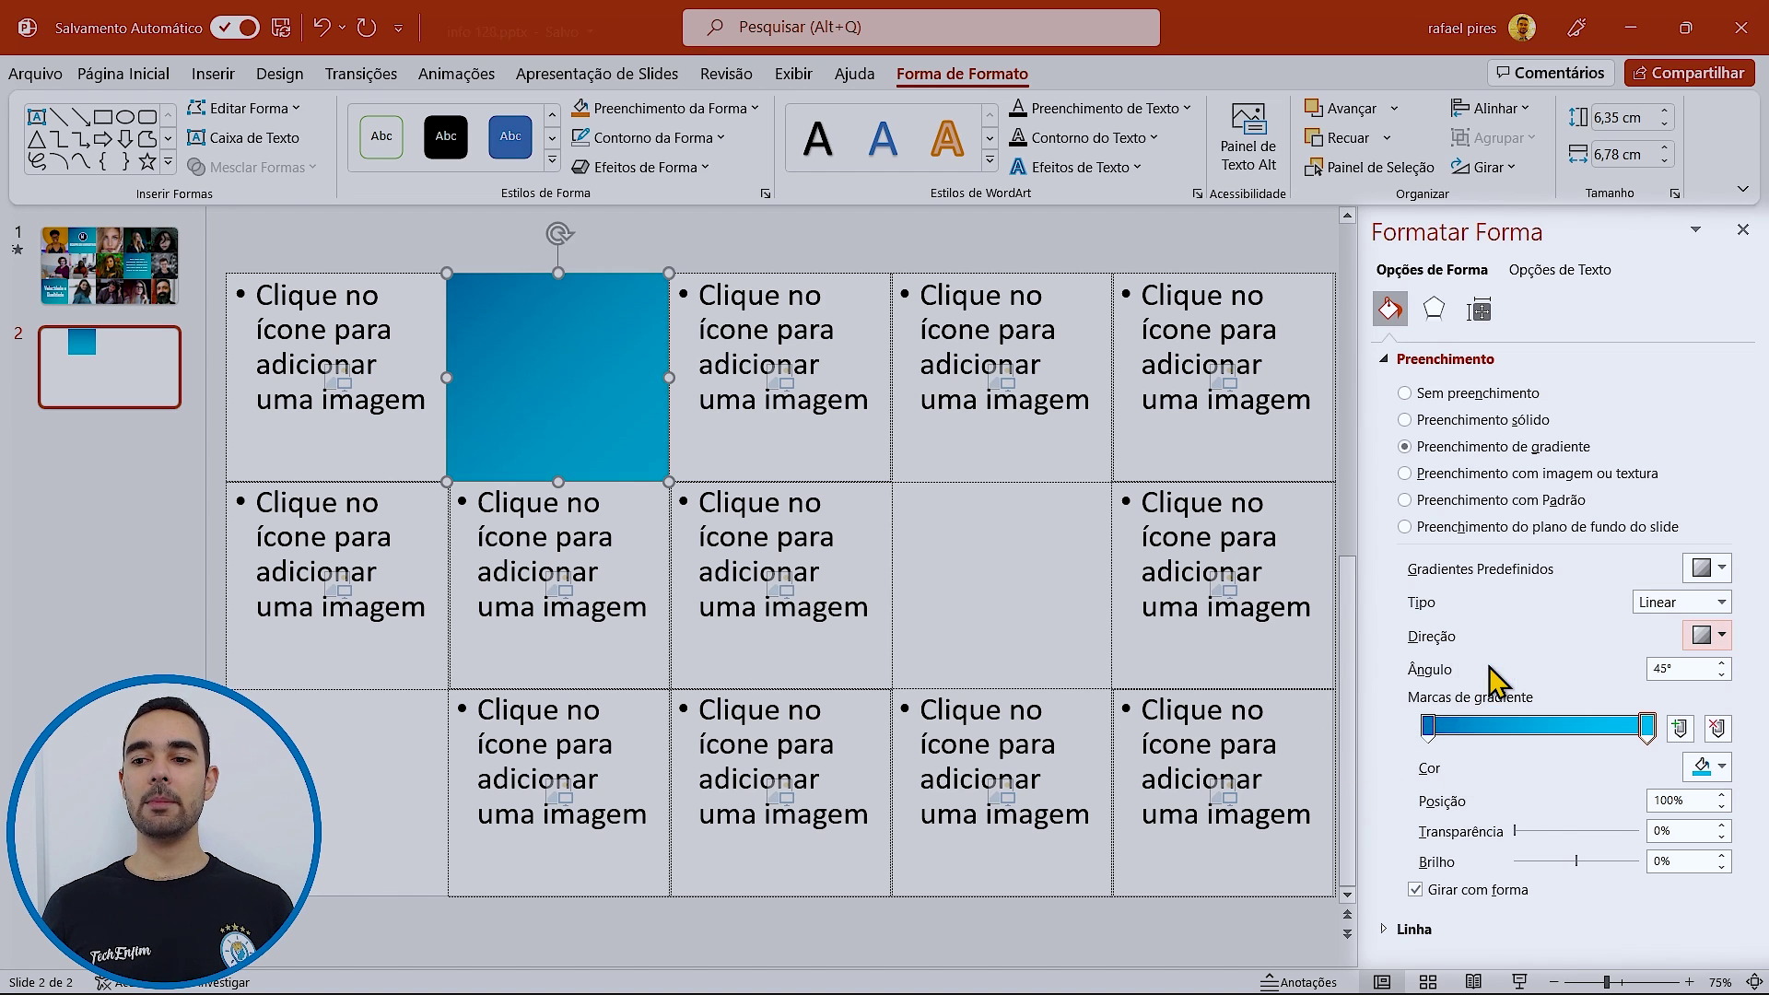
click(1664, 668)
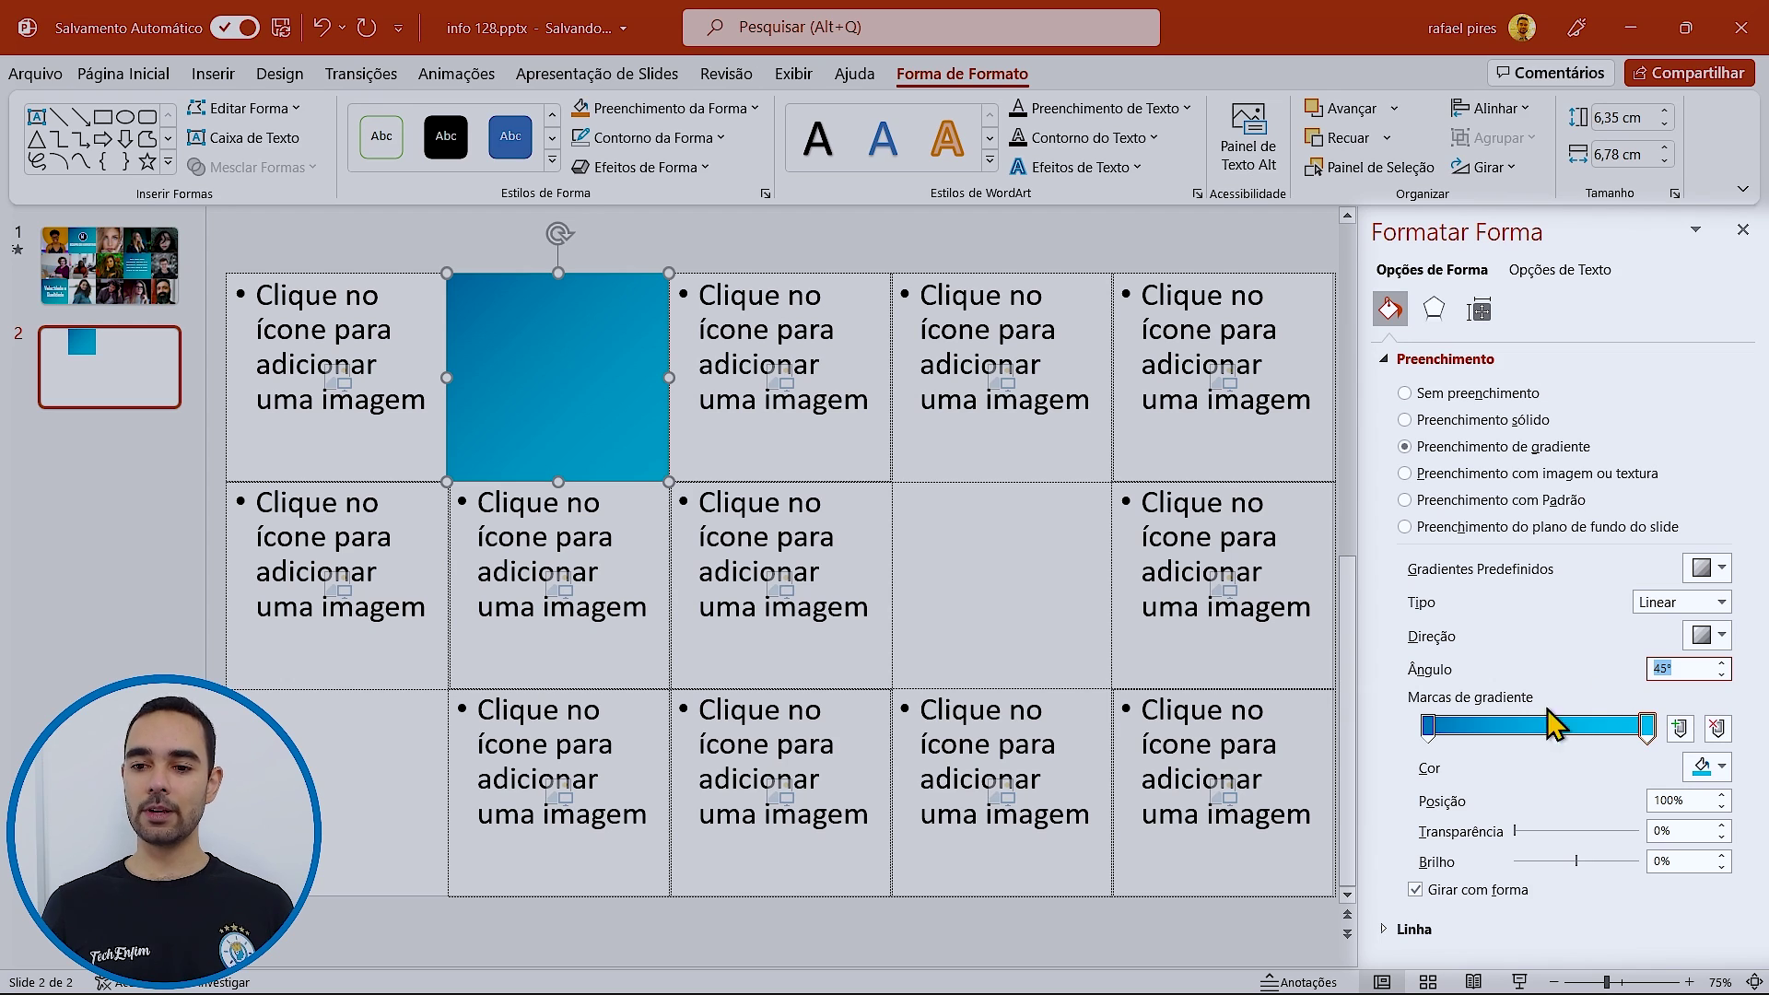
click(1428, 726)
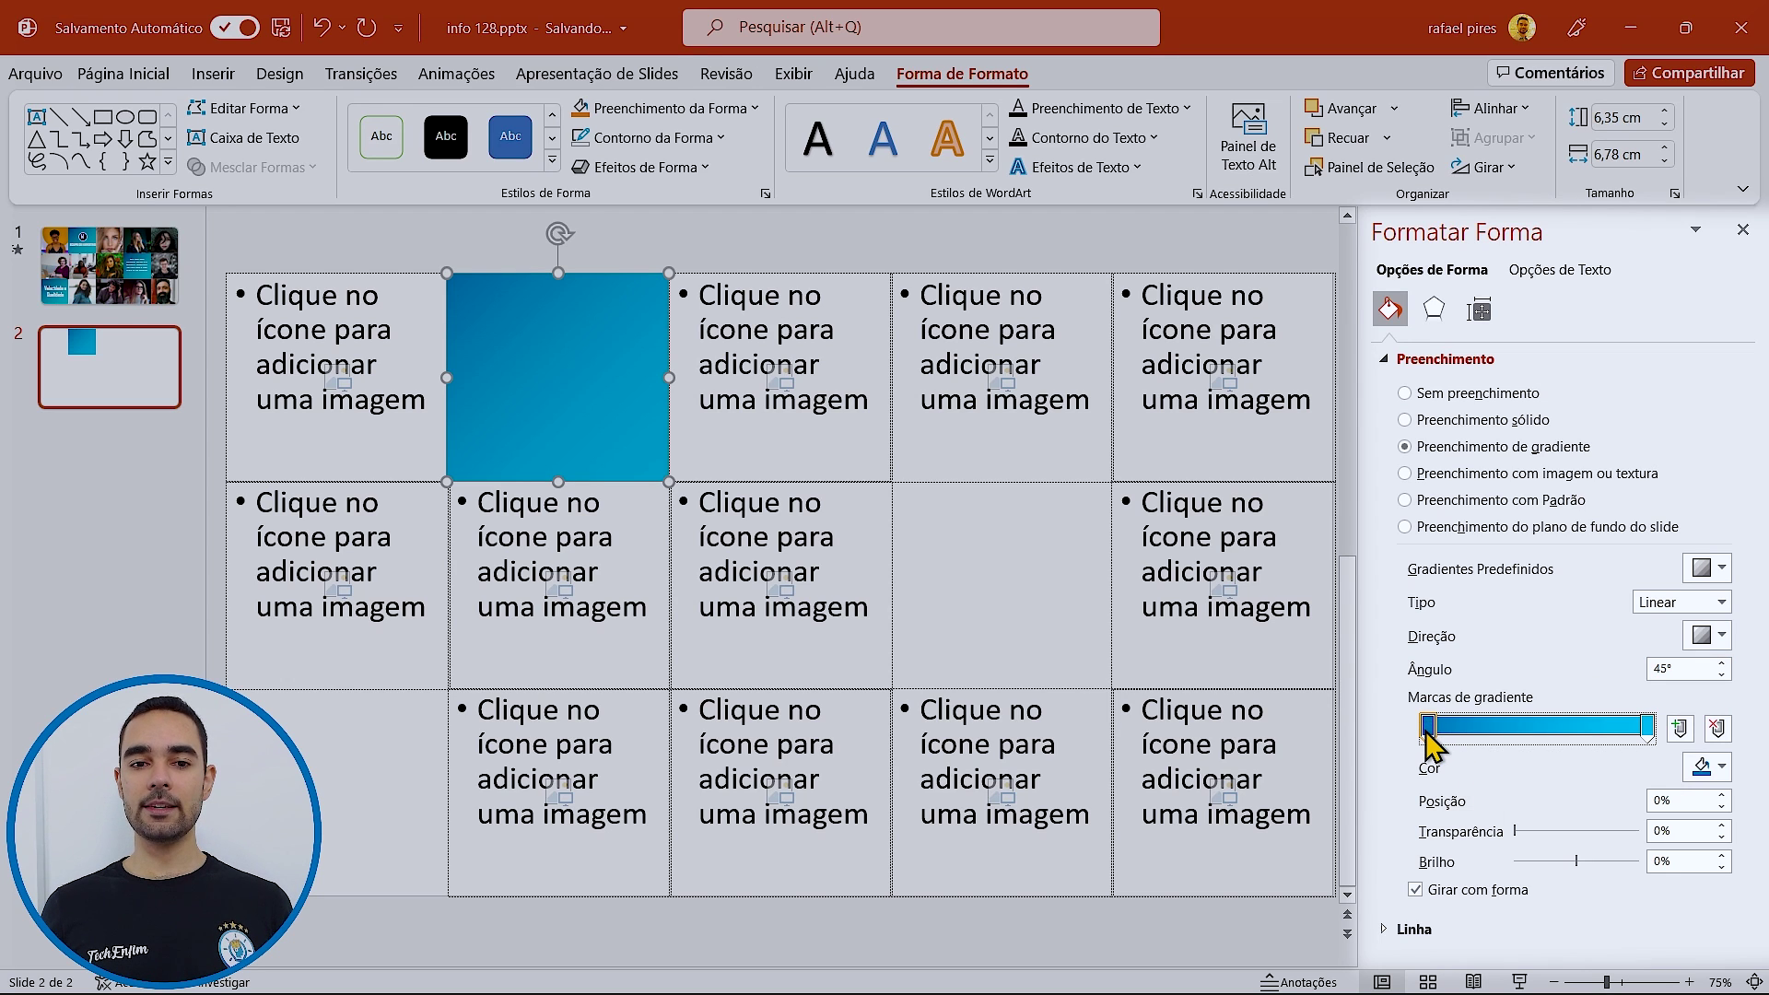
drag(1427, 734, 1436, 738)
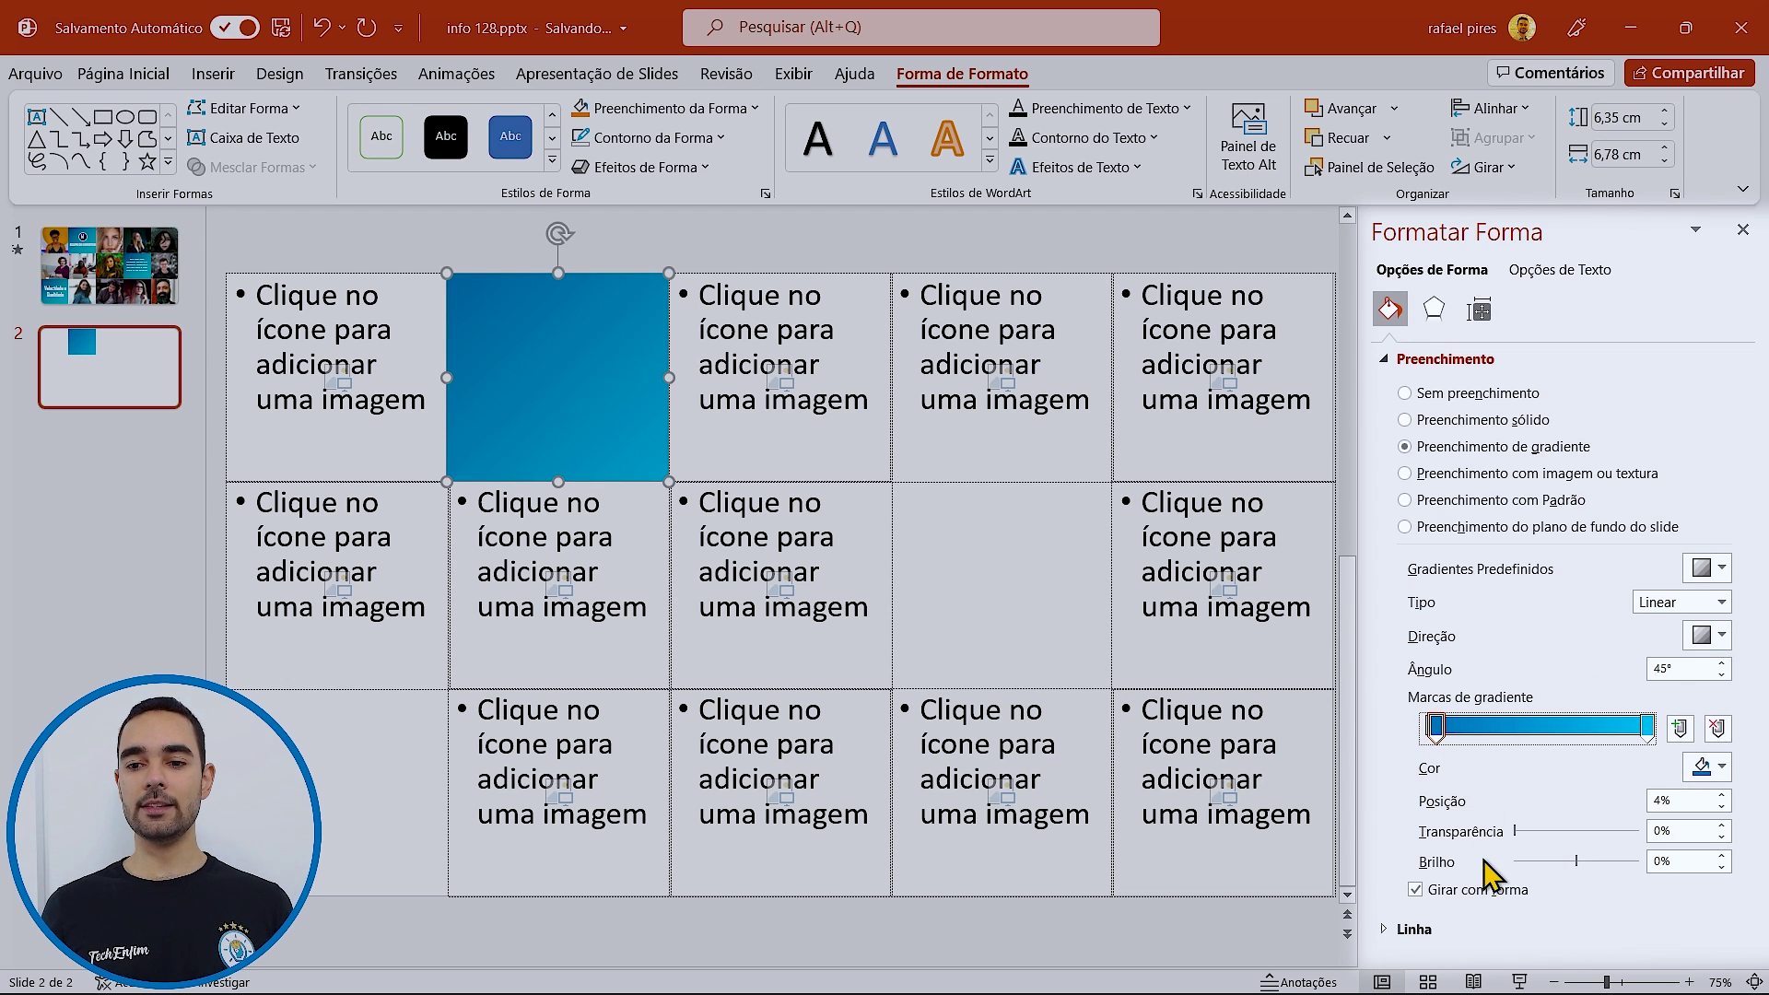
mouse_move(1648, 726)
mouse_down()
mouse_move(1566, 728)
mouse_move(1620, 735)
mouse_up()
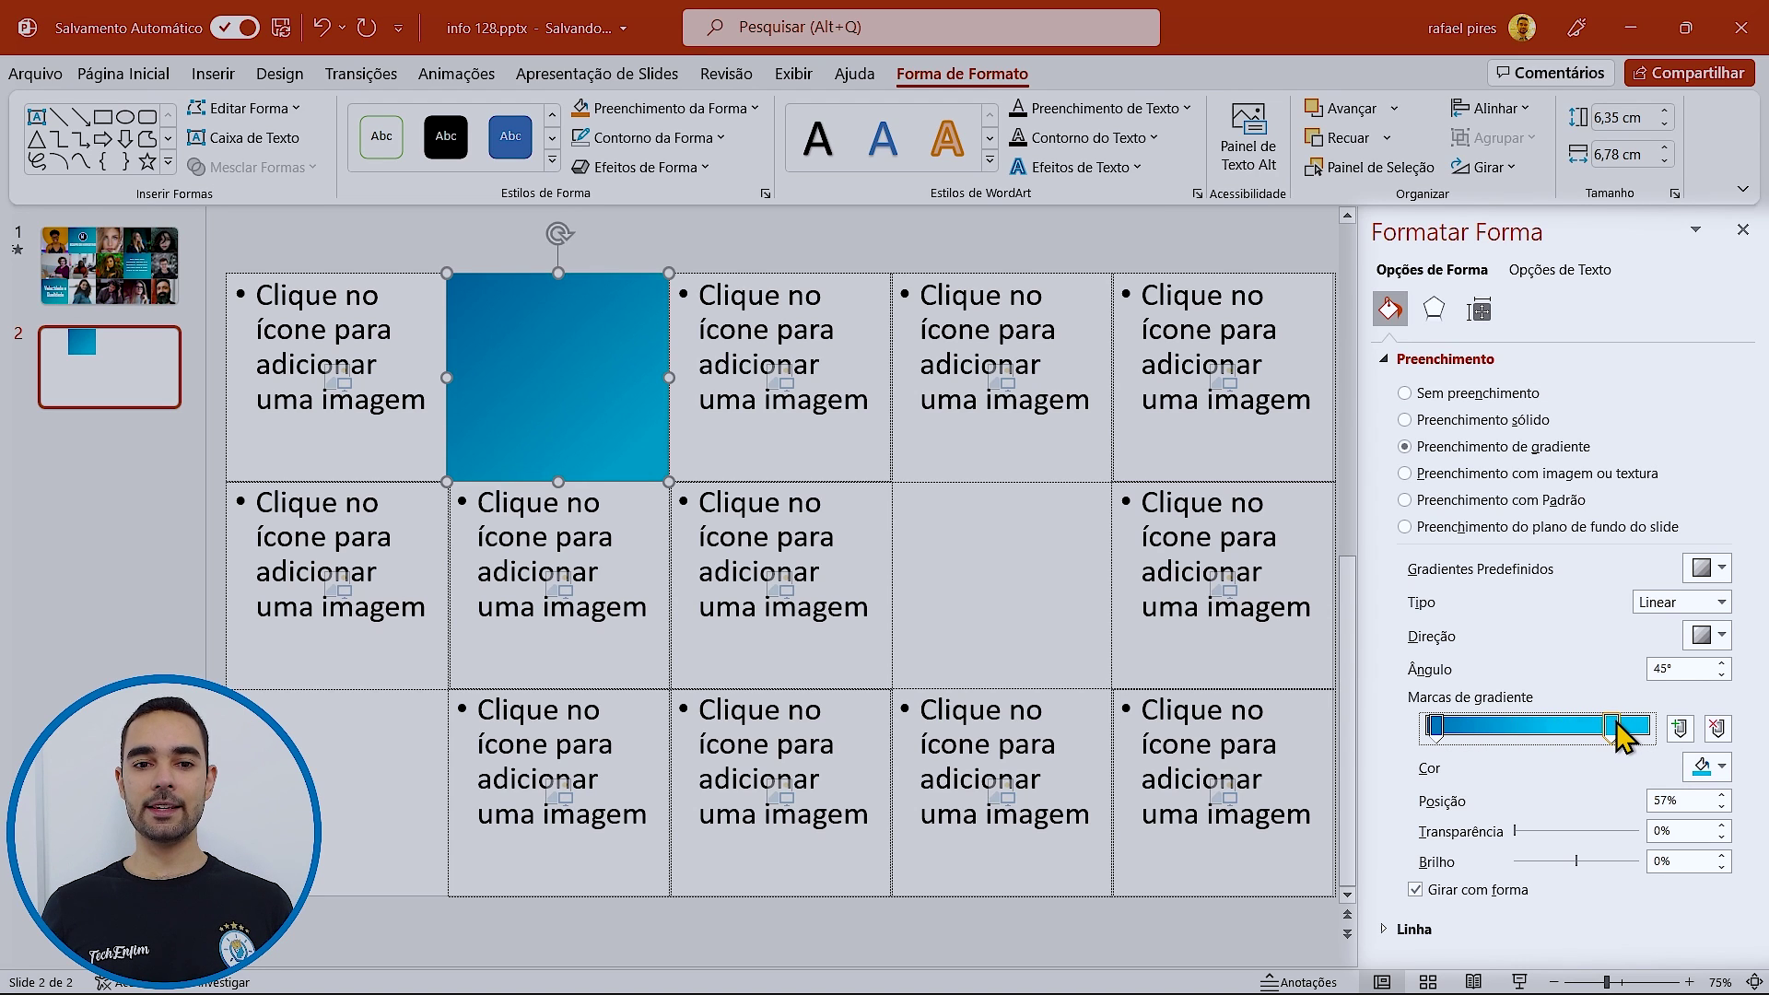
click(1435, 728)
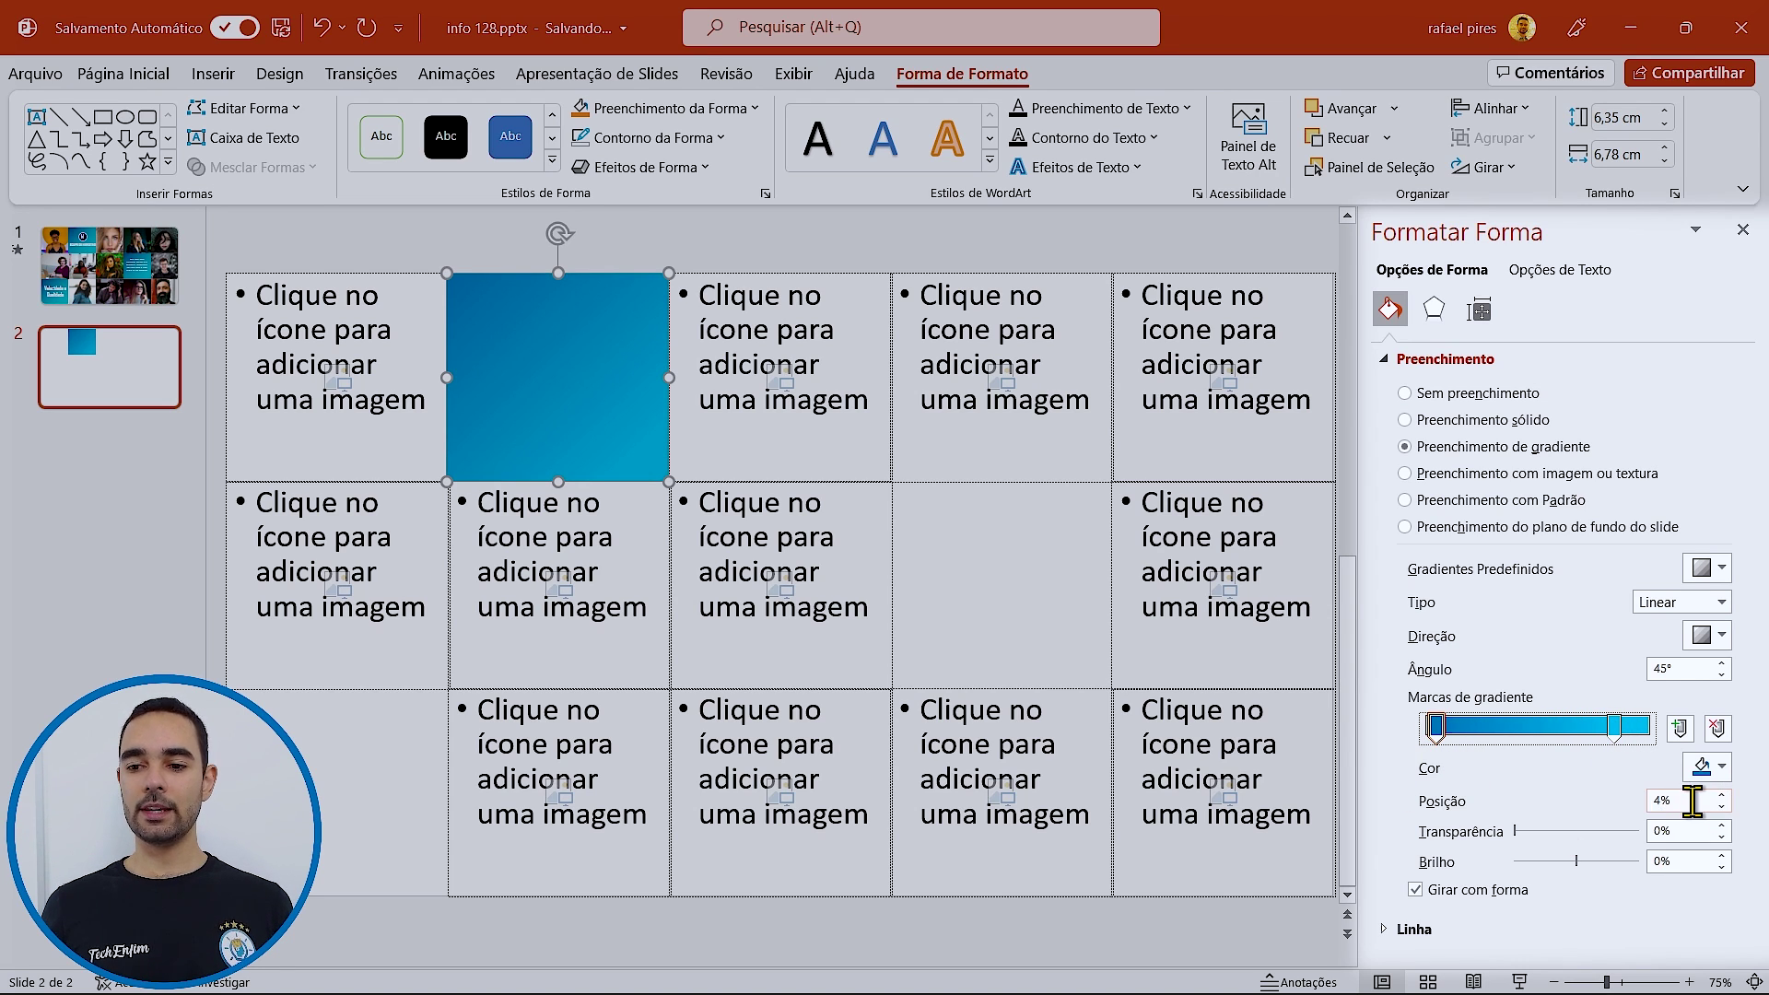
double_click(1664, 801)
click(1615, 728)
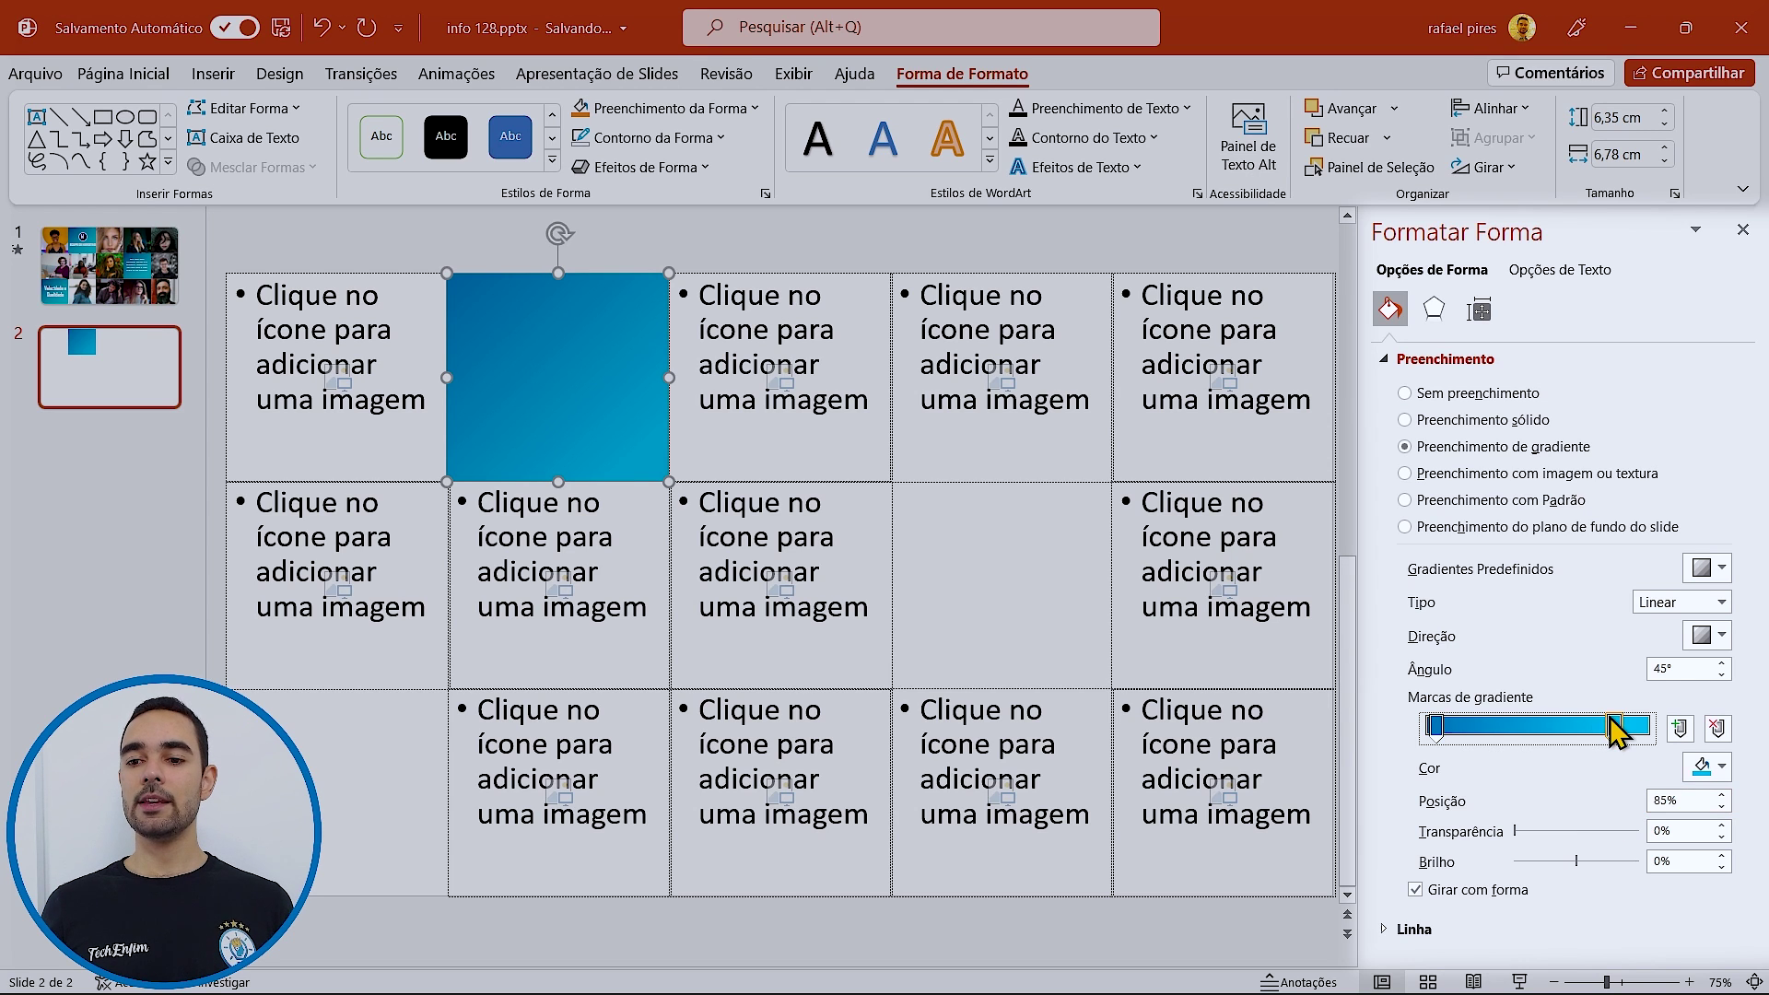
double_click(1664, 800)
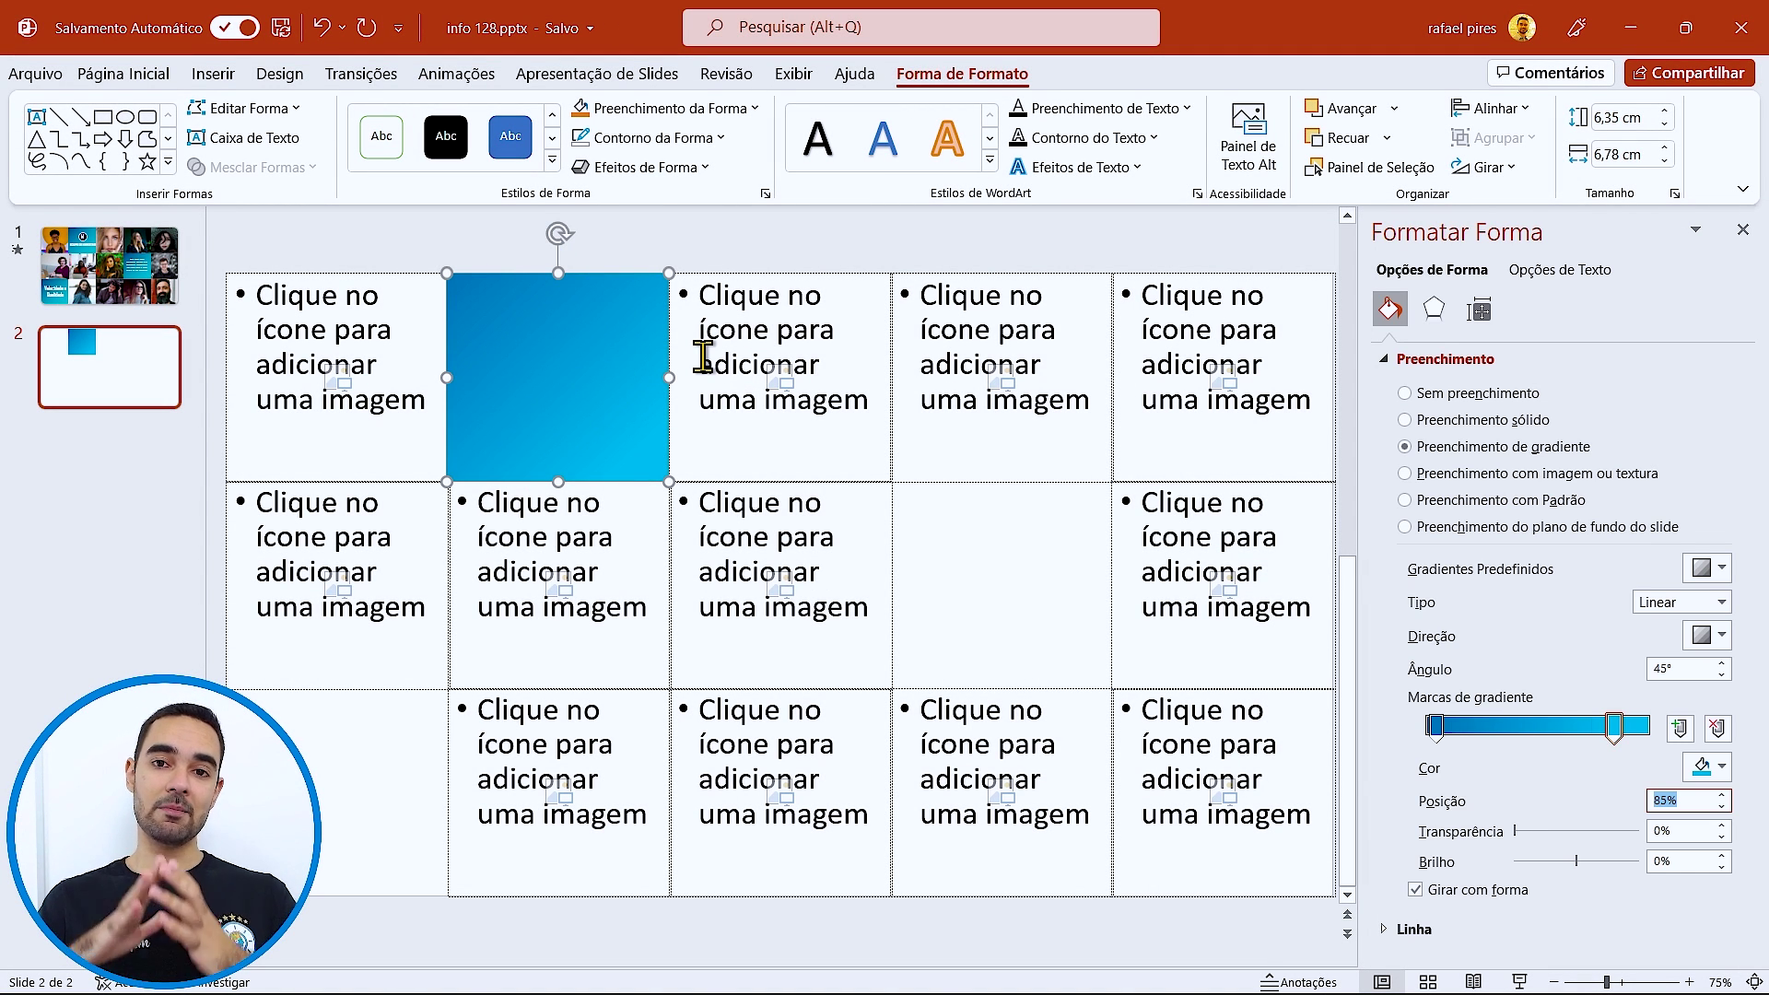
- Try a dark blue left stop and stops at the ends, then undo both changes
click(1434, 728)
click(1720, 767)
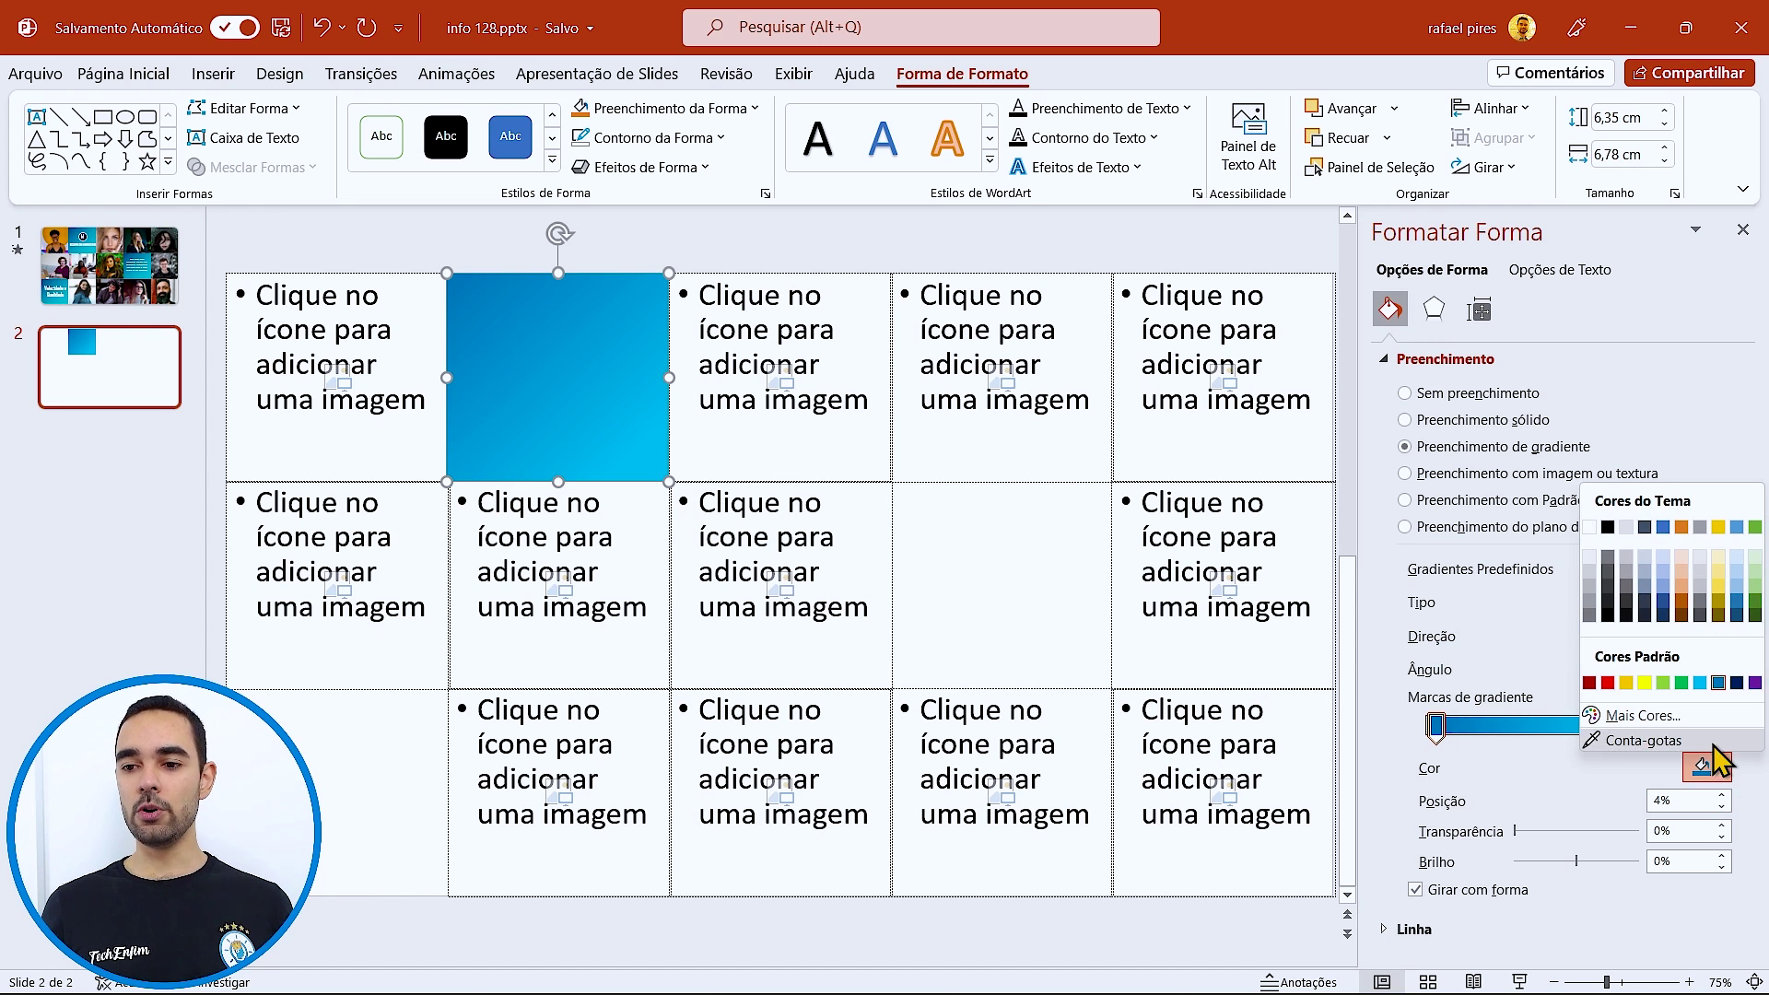
click(1738, 683)
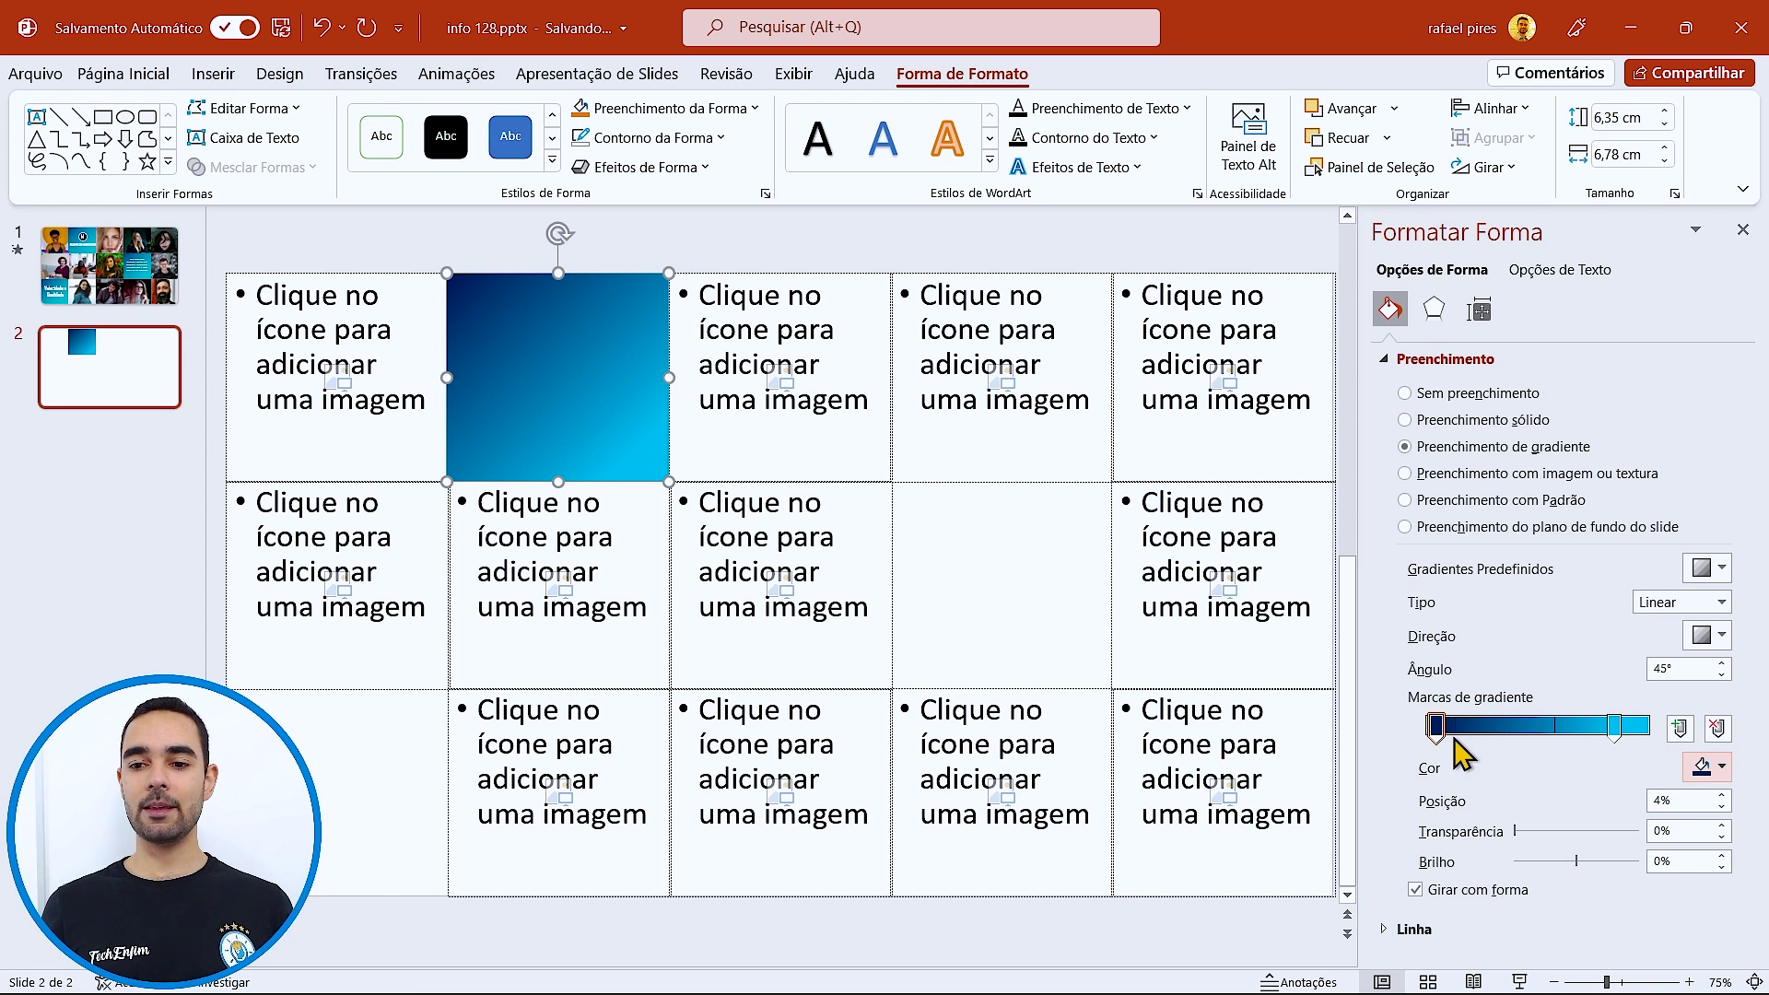
drag(1436, 728, 1415, 738)
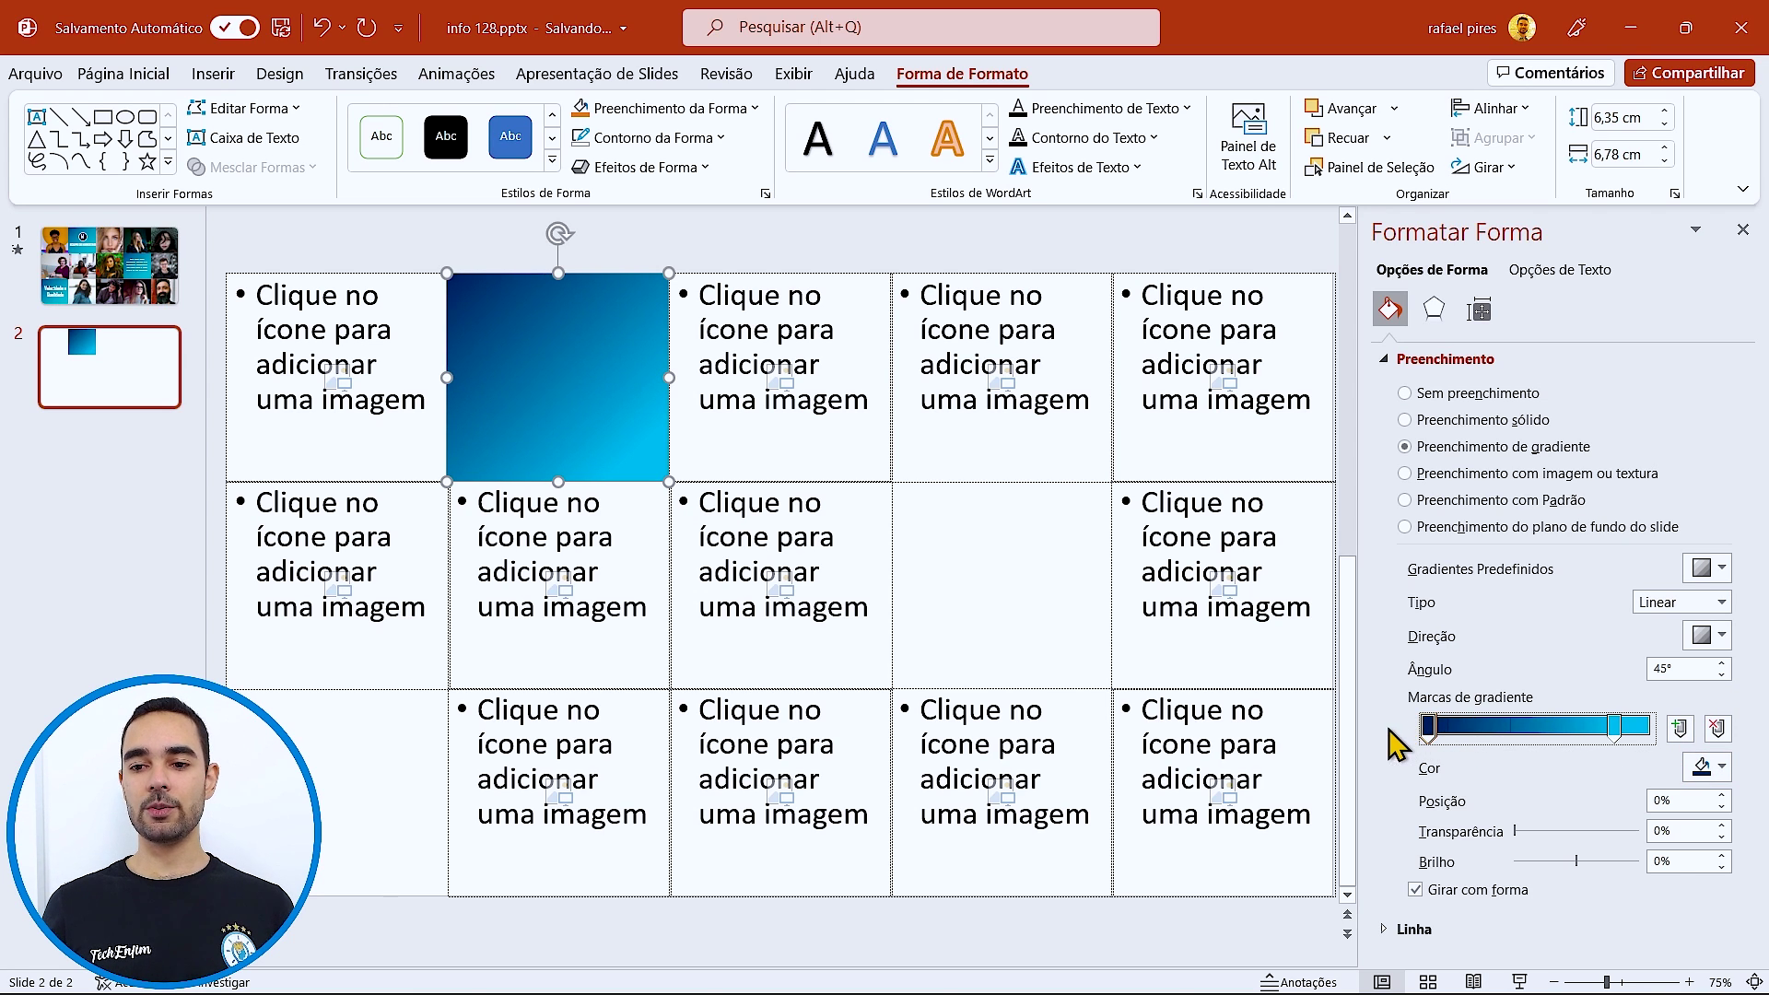
drag(1614, 728, 1654, 730)
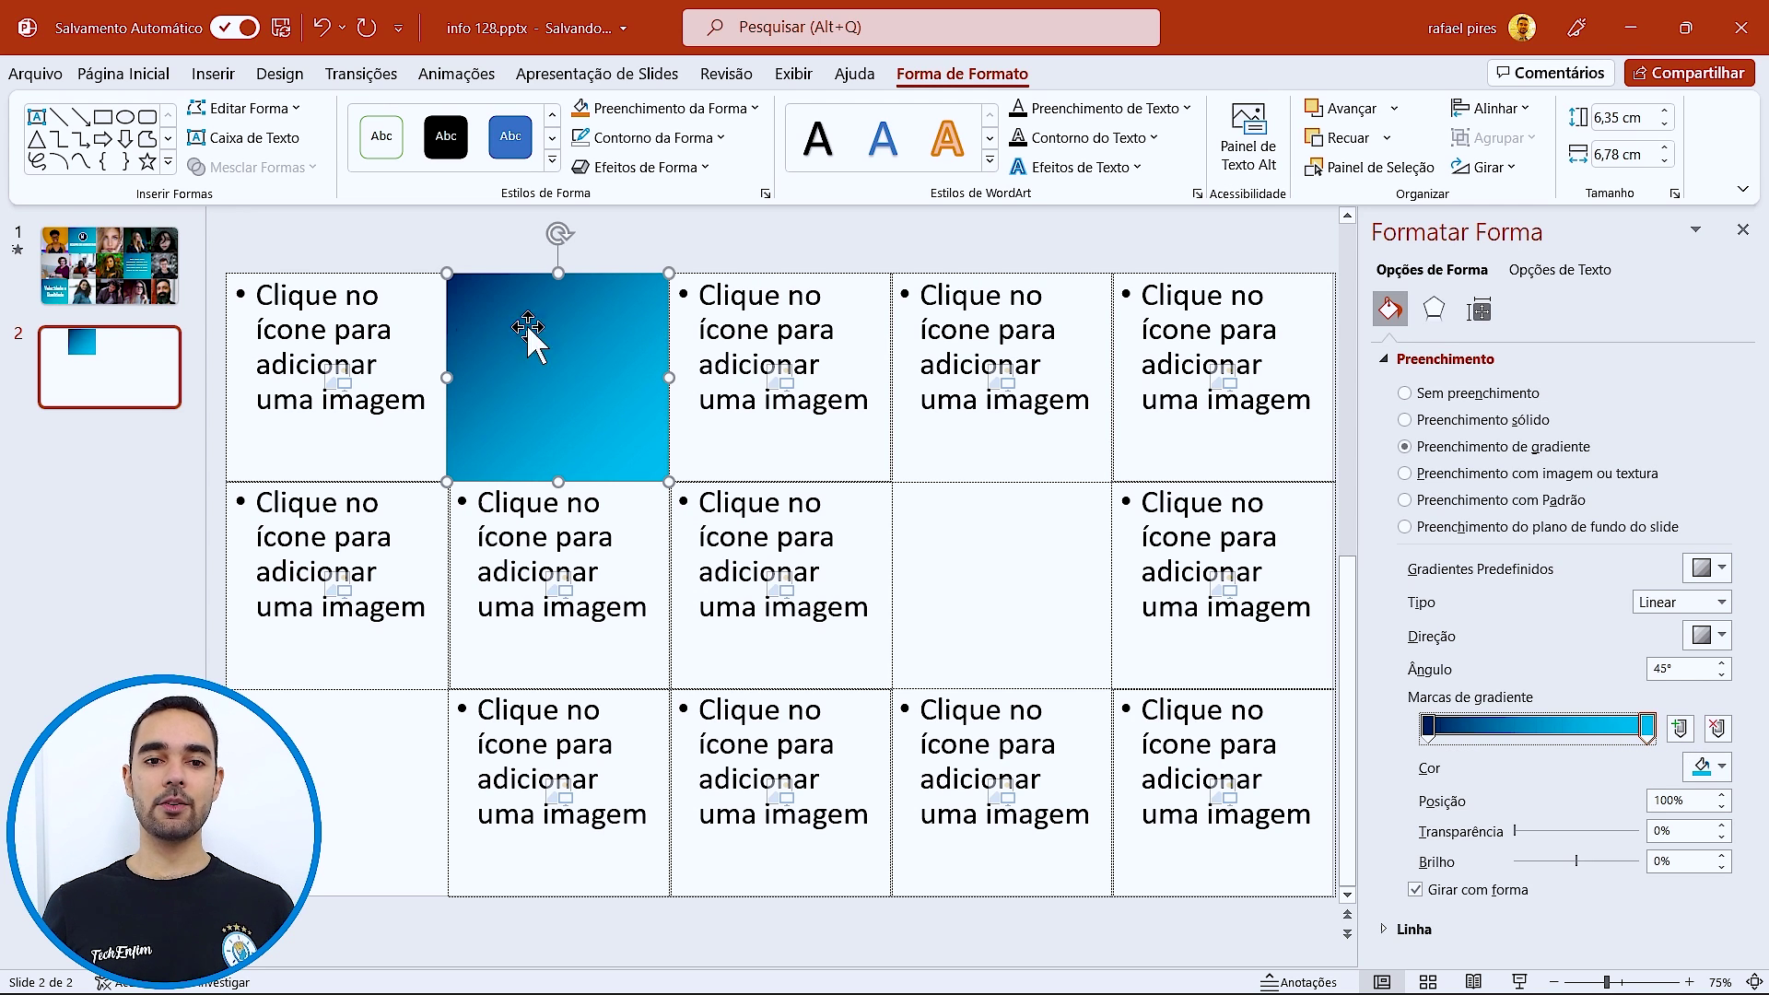
key(ctrl+z)
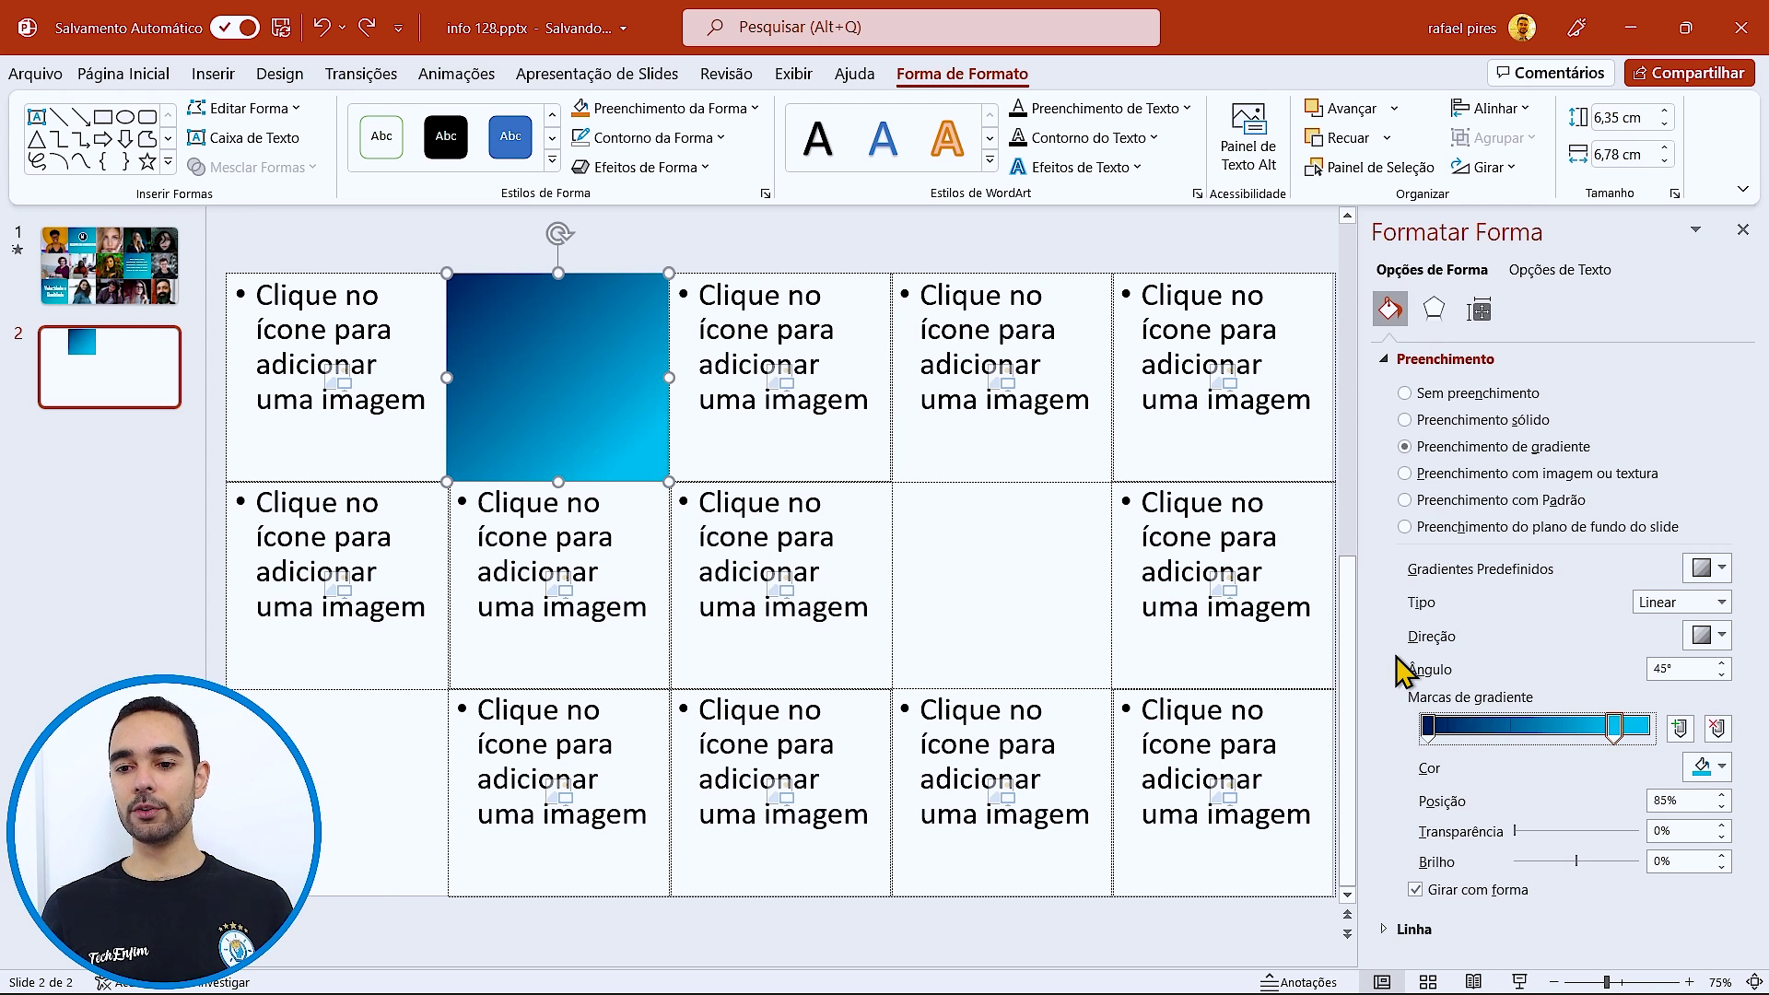
key(ctrl+z)
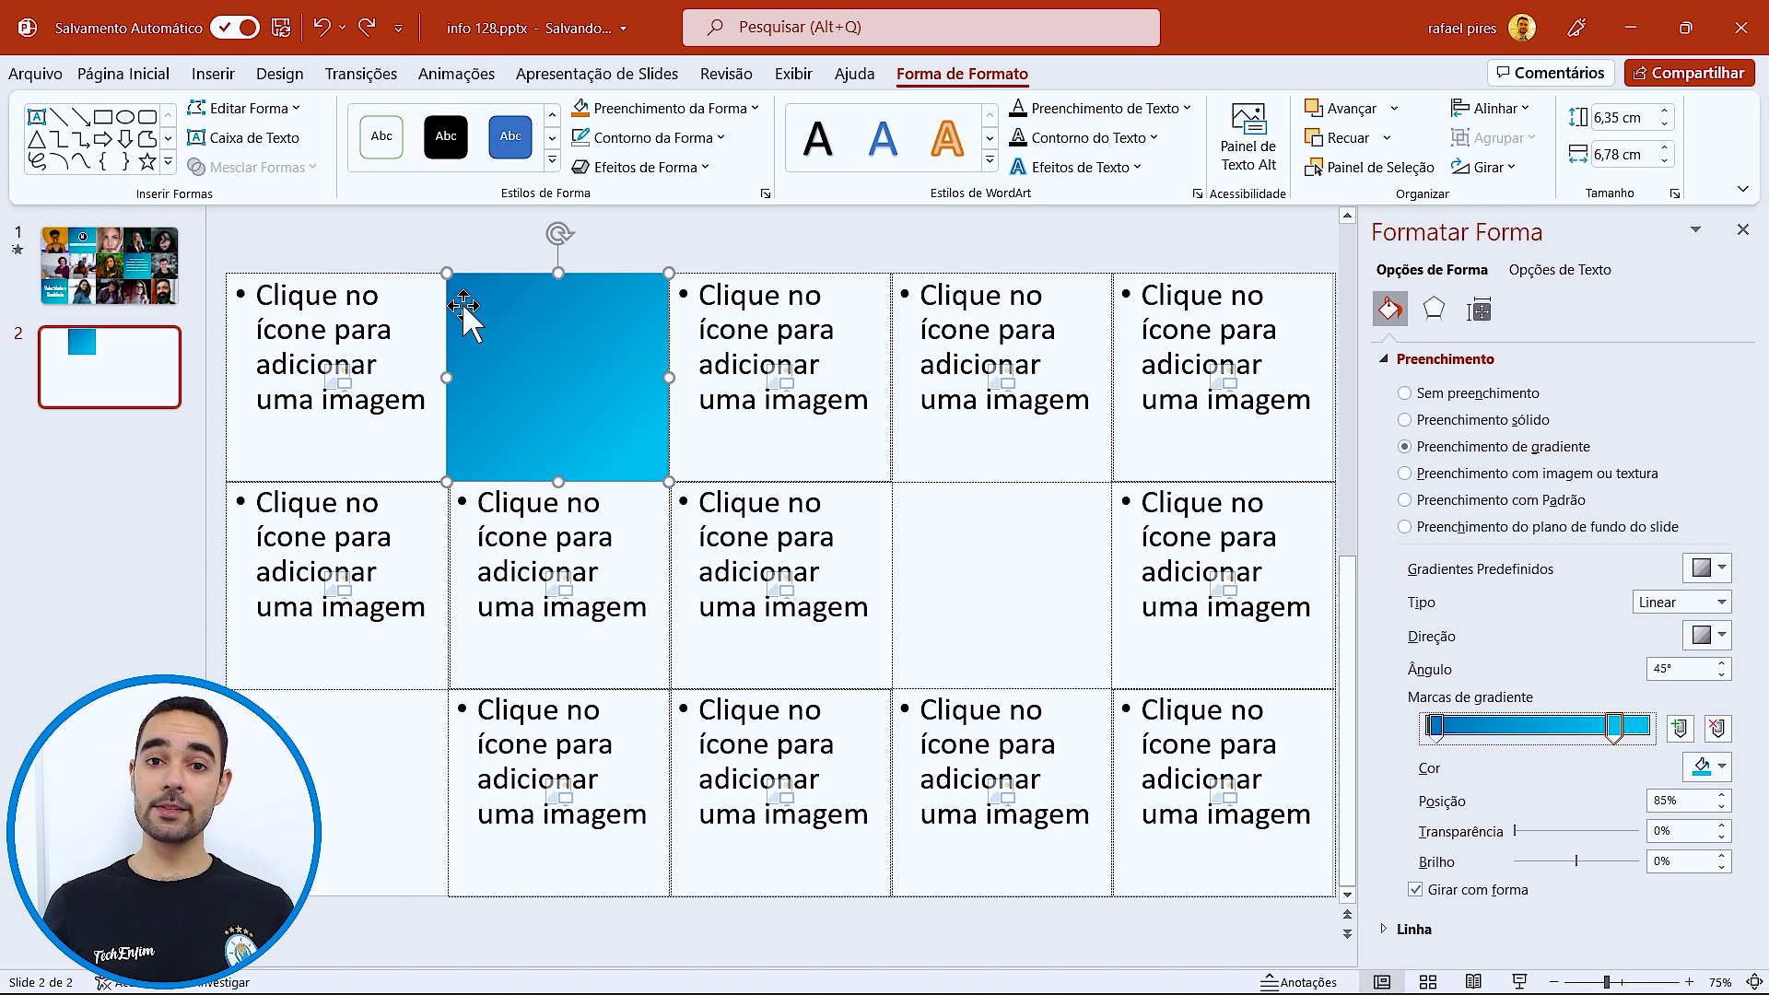
- Close Formatar Forma and Ctrl-drag gradient tile copies into row 2 column 4 and row 3 column 1
click(1742, 230)
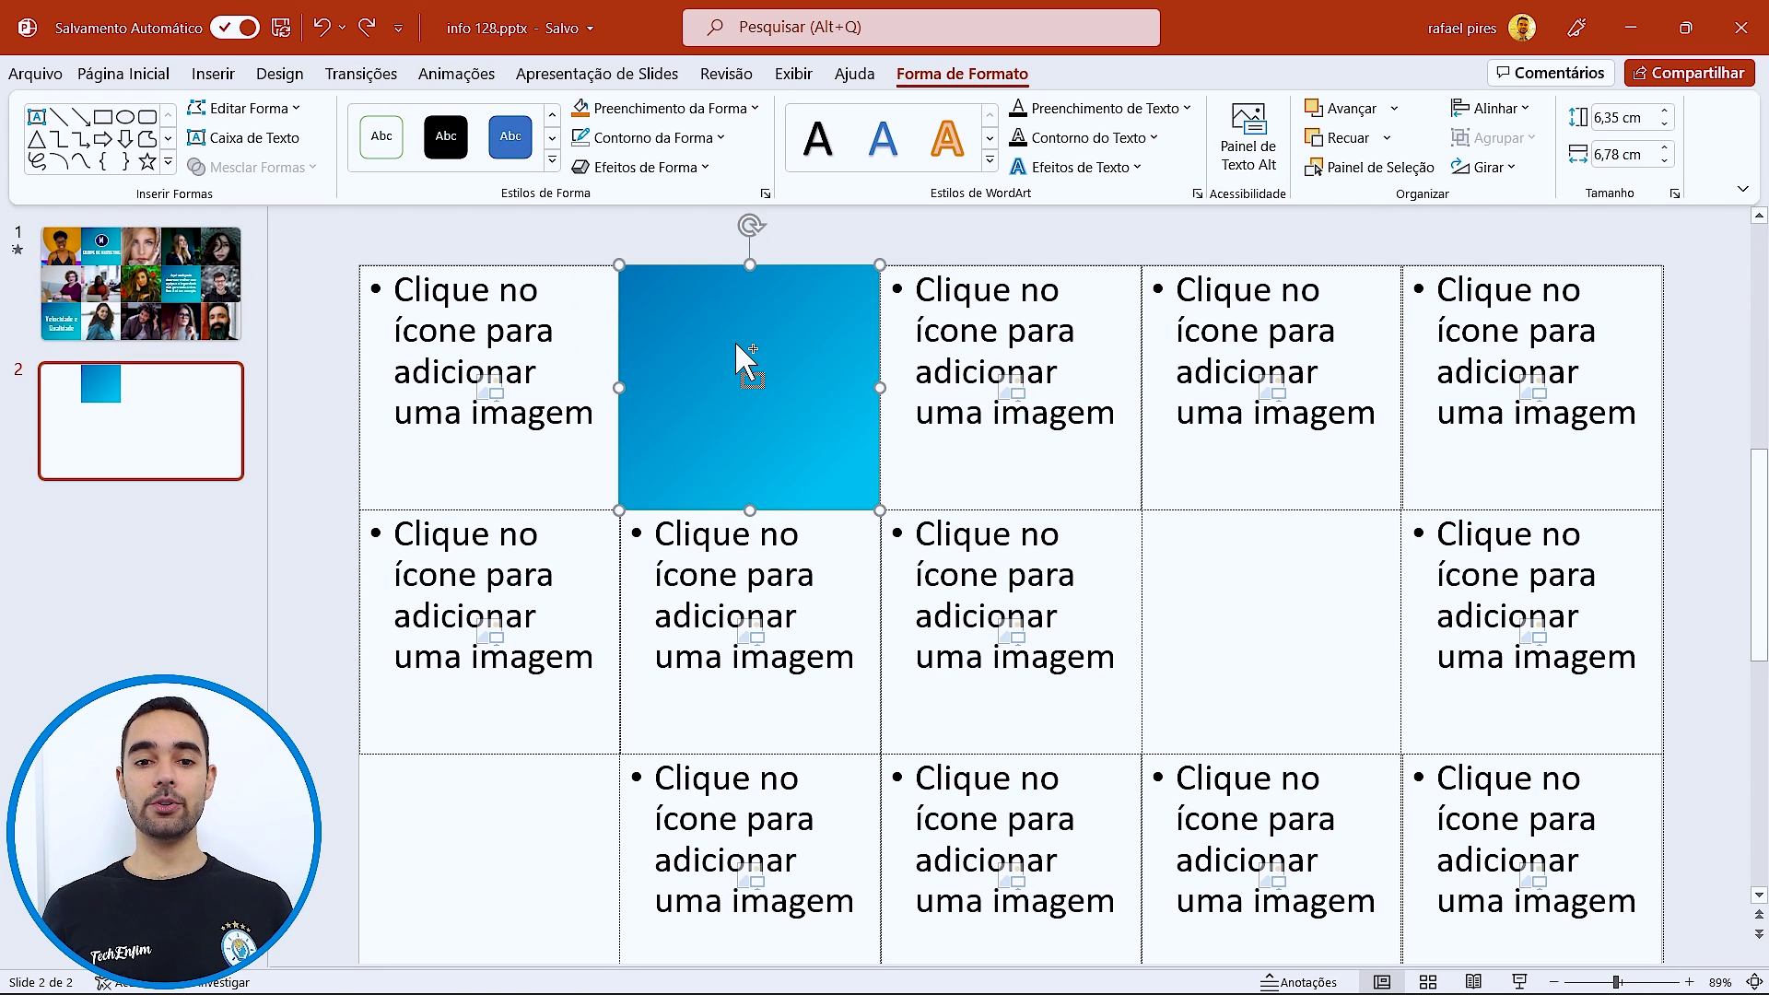
mouse_move(737, 344)
mouse_down()
mouse_move(1249, 558)
mouse_move(1249, 539)
mouse_up()
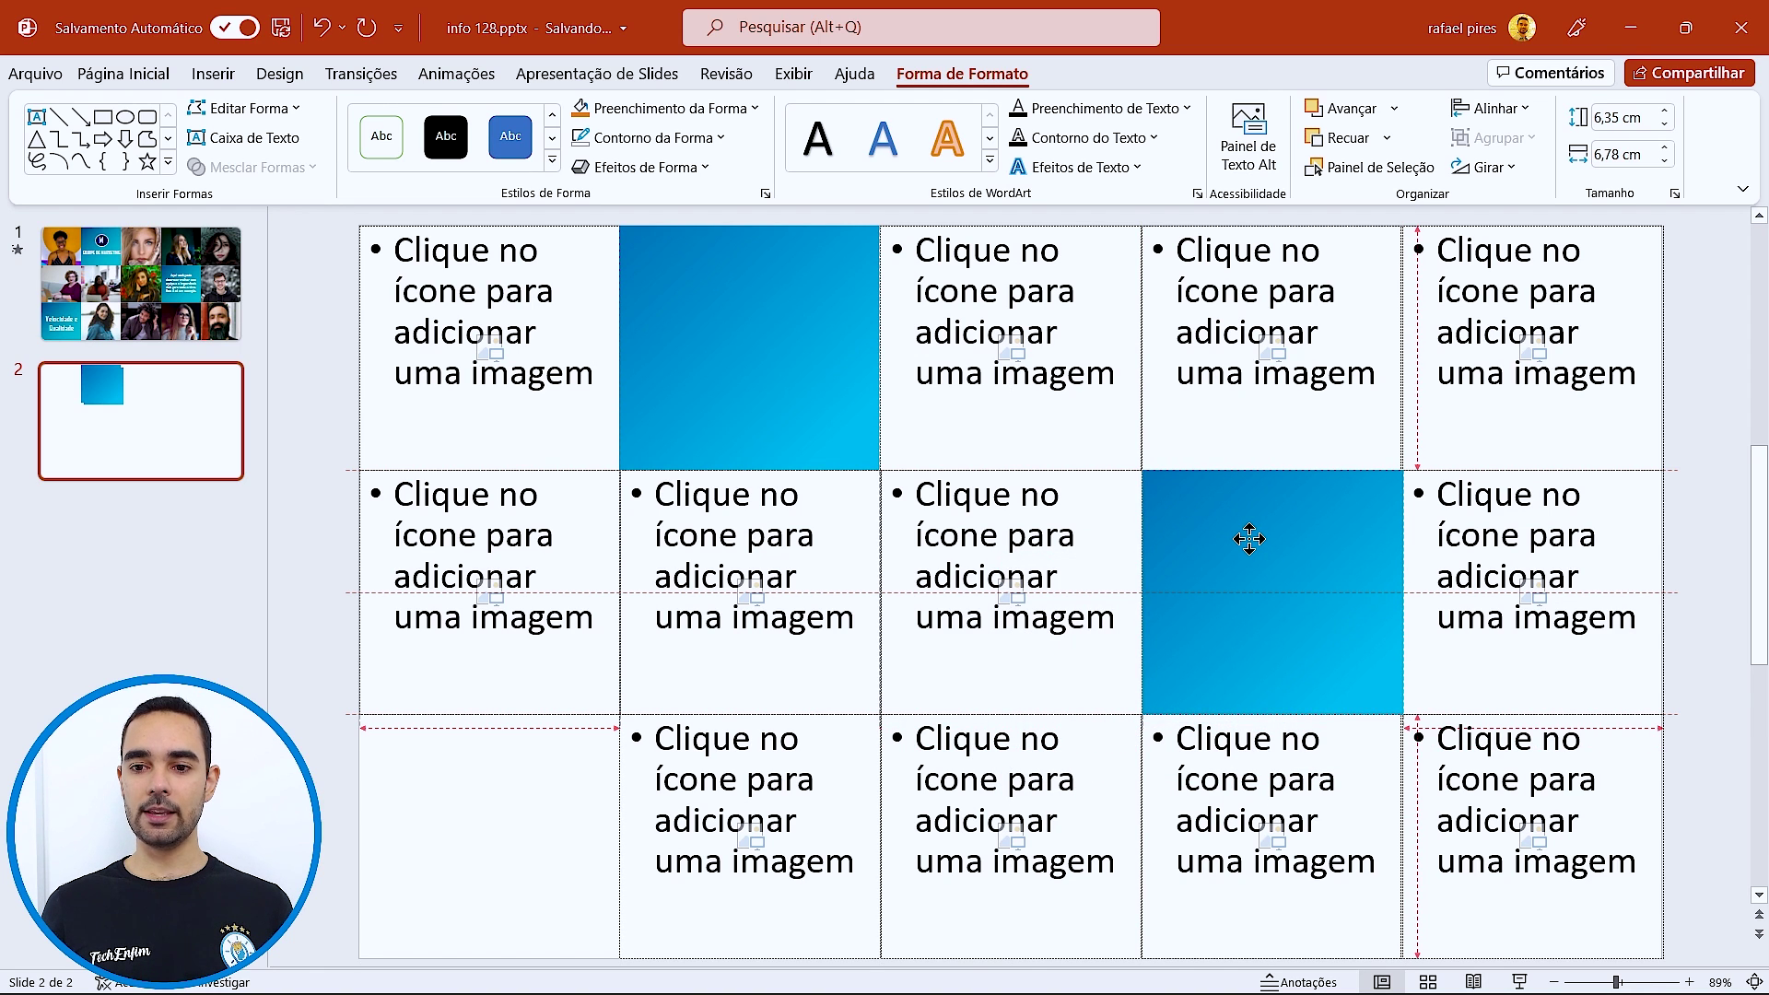
mouse_move(1246, 539)
mouse_down()
mouse_move(691, 759)
mouse_move(528, 775)
mouse_up()
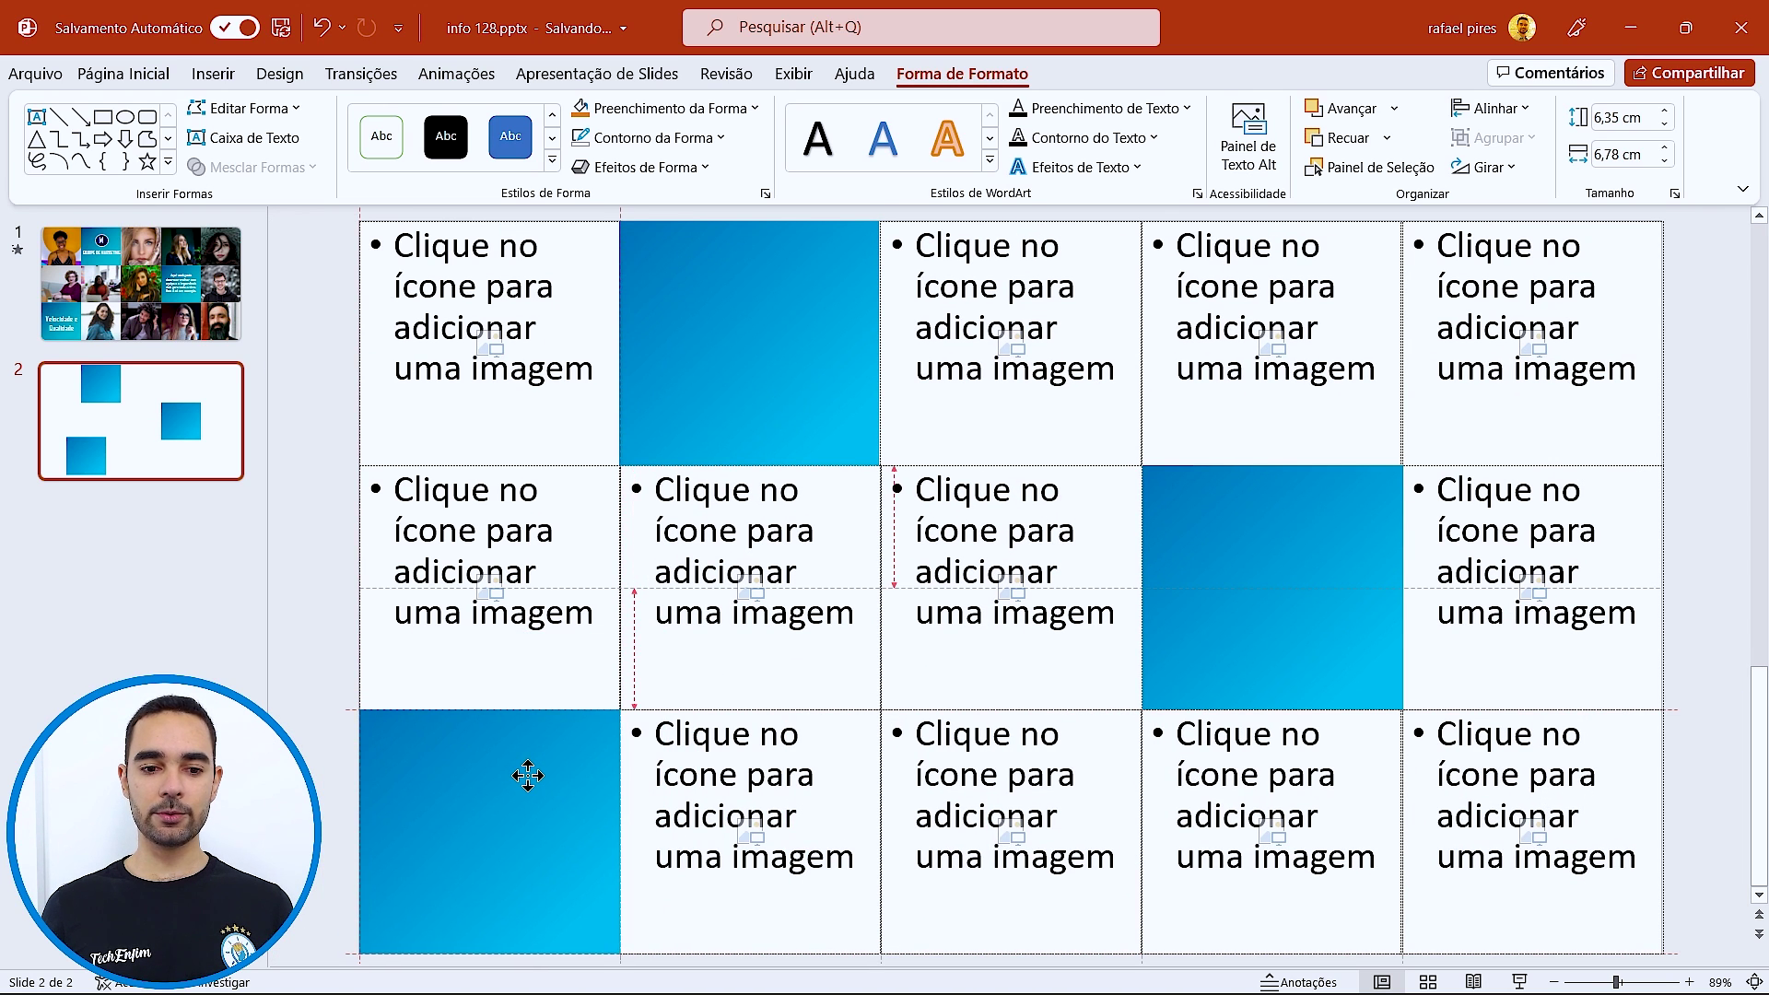
drag(528, 775, 526, 776)
click(341, 610)
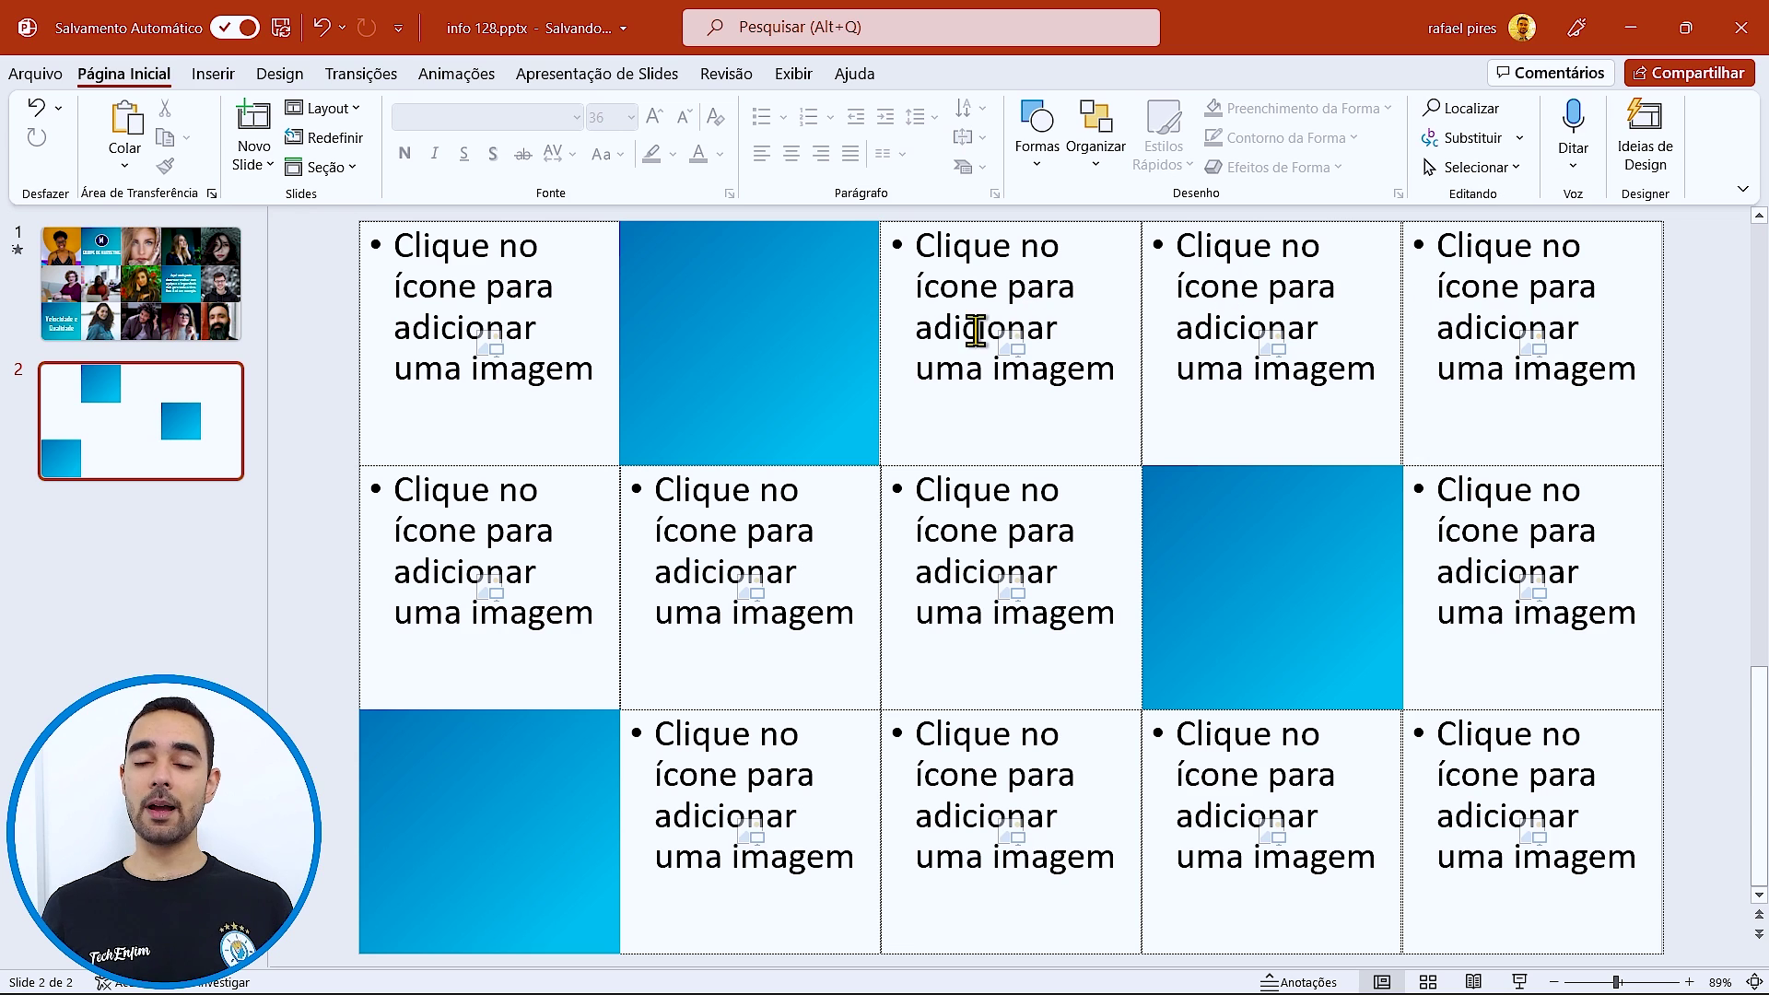
- Select the top, middle-row and bottom-left blue tiles in turn to give each its text
click(798, 290)
click(1264, 573)
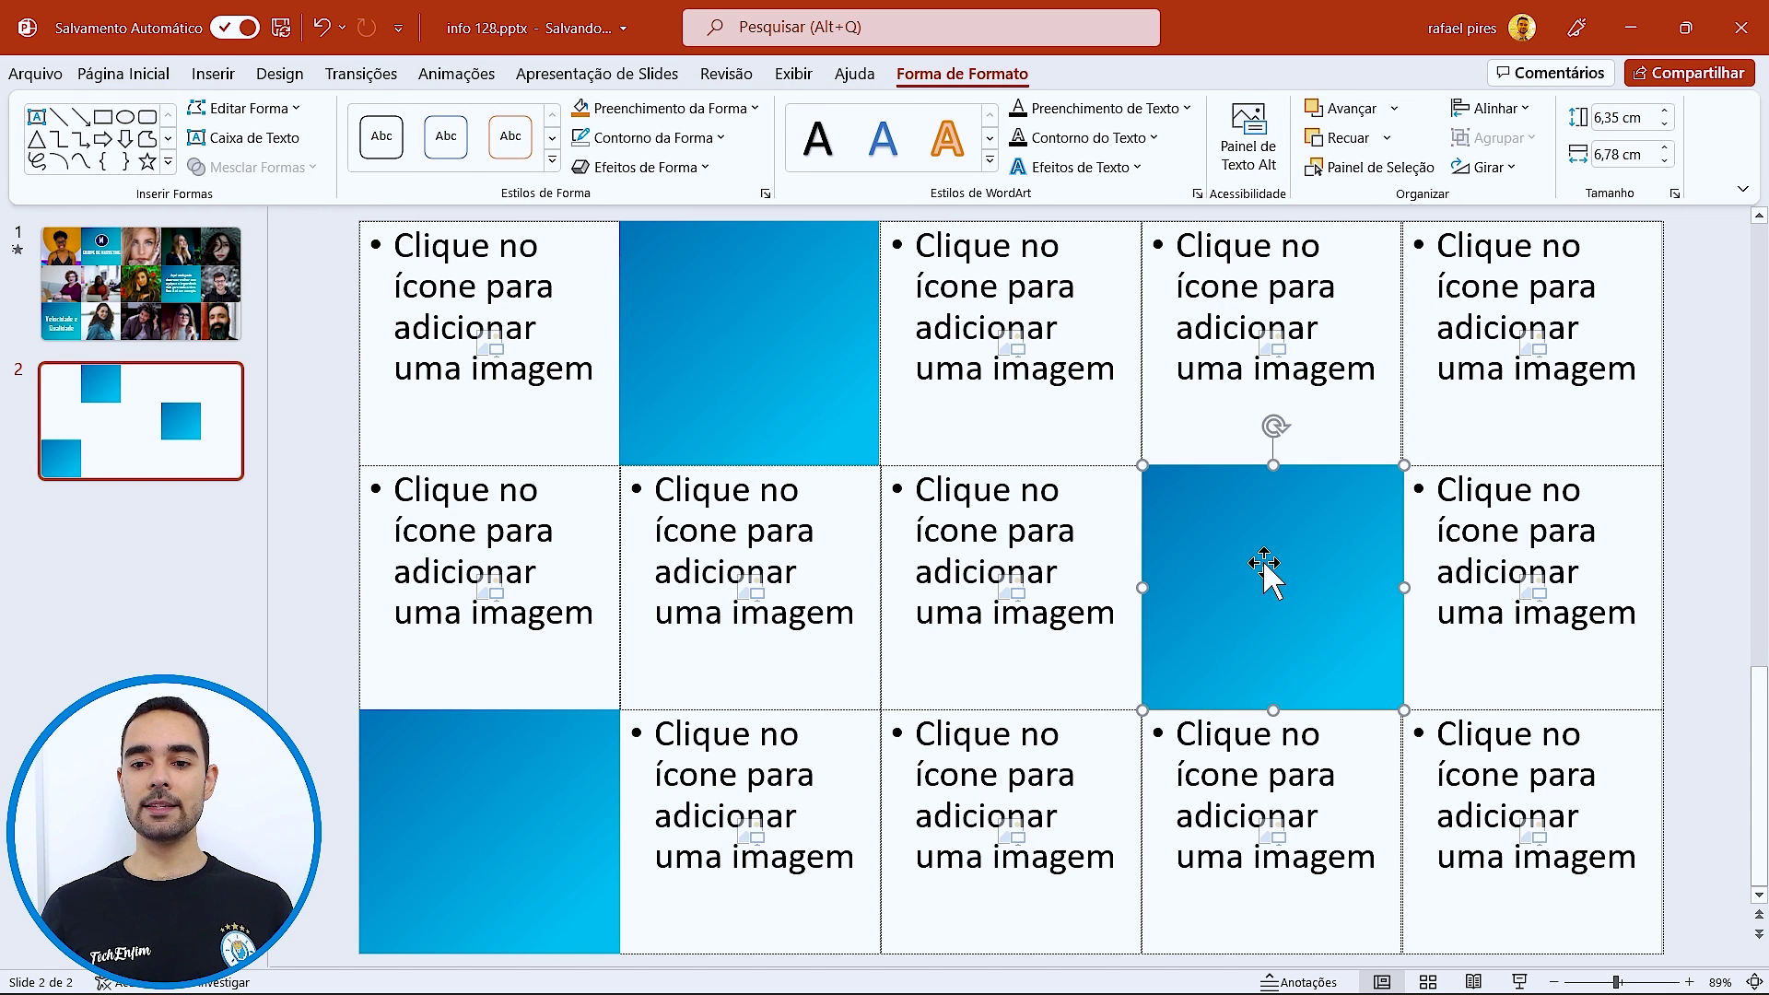
click(508, 829)
click(307, 754)
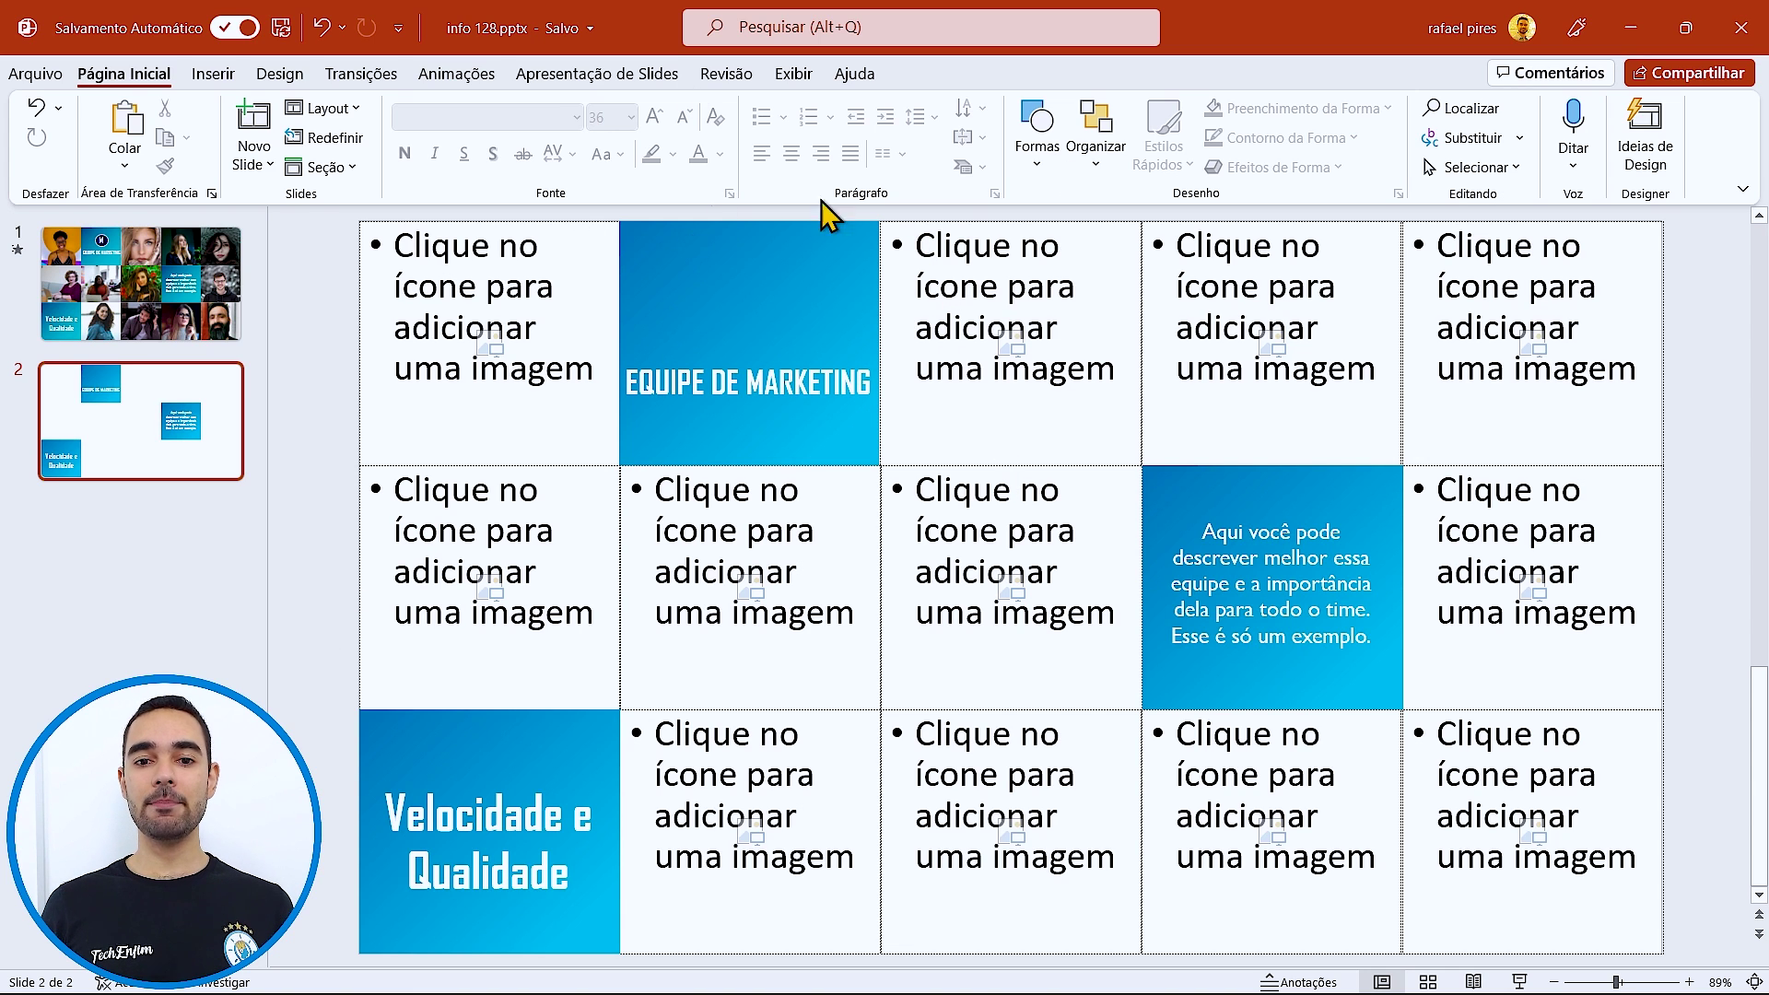
- Draw a small oval circle above EQUIPE DE MARKETING in its tile
click(1044, 142)
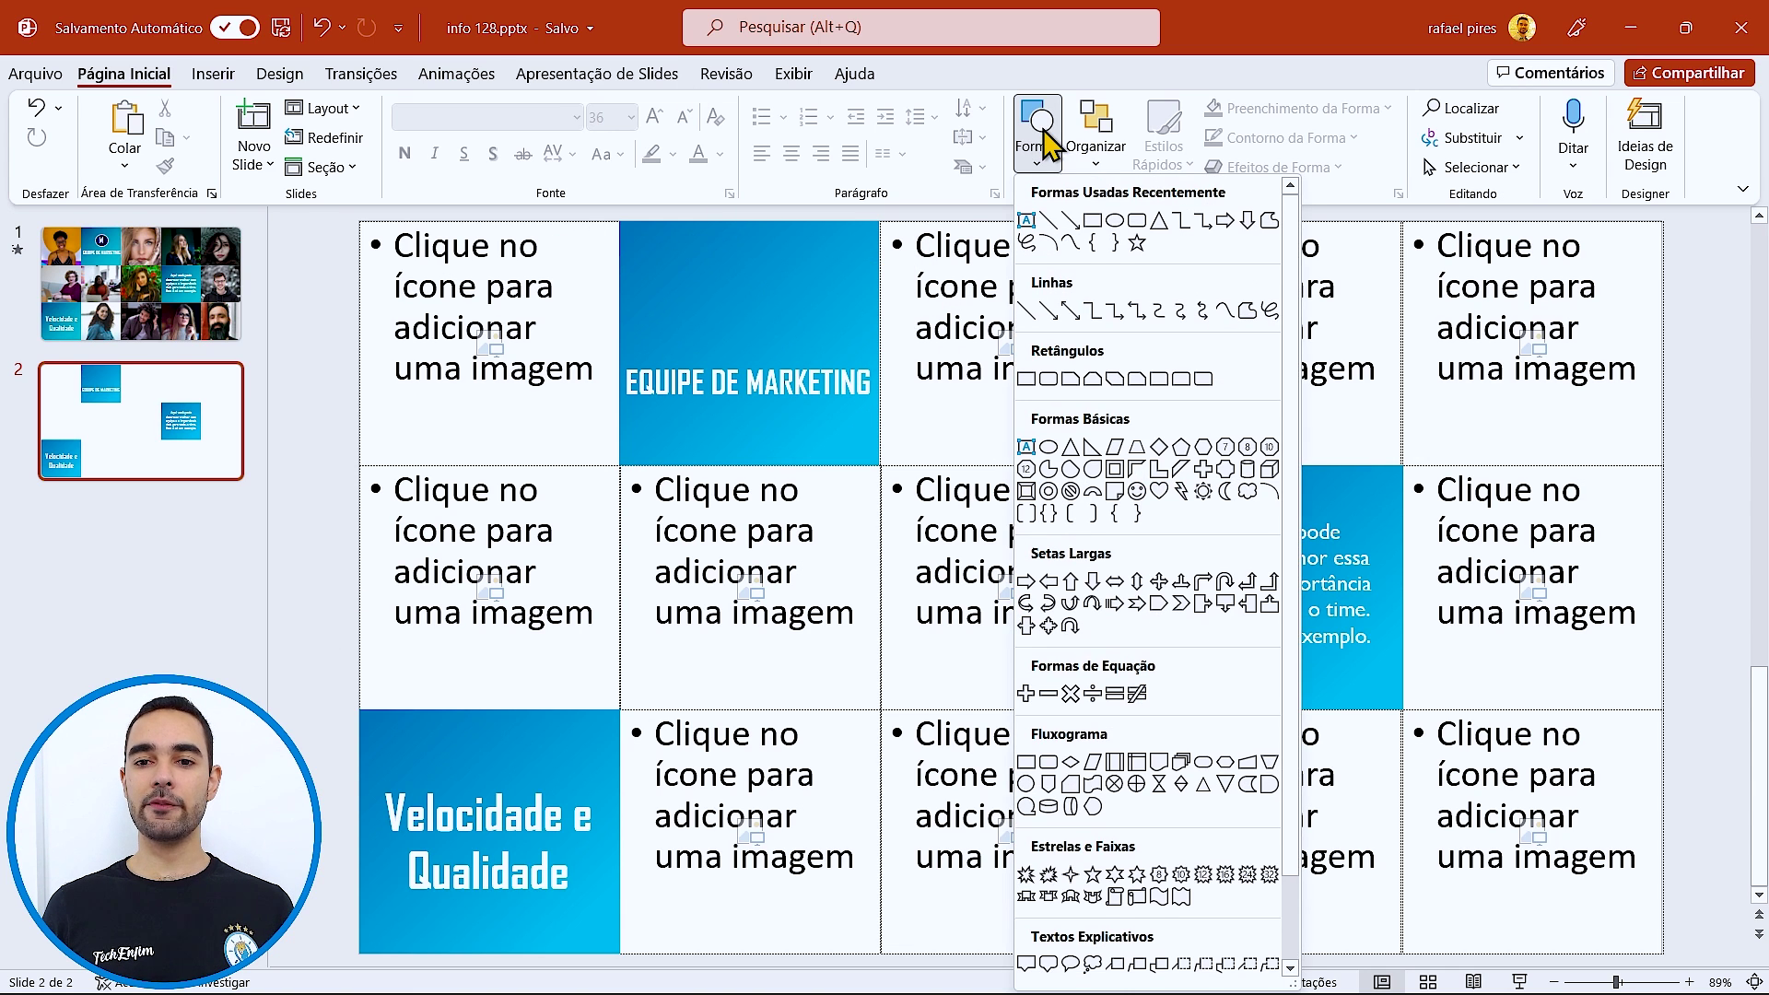
click(1115, 219)
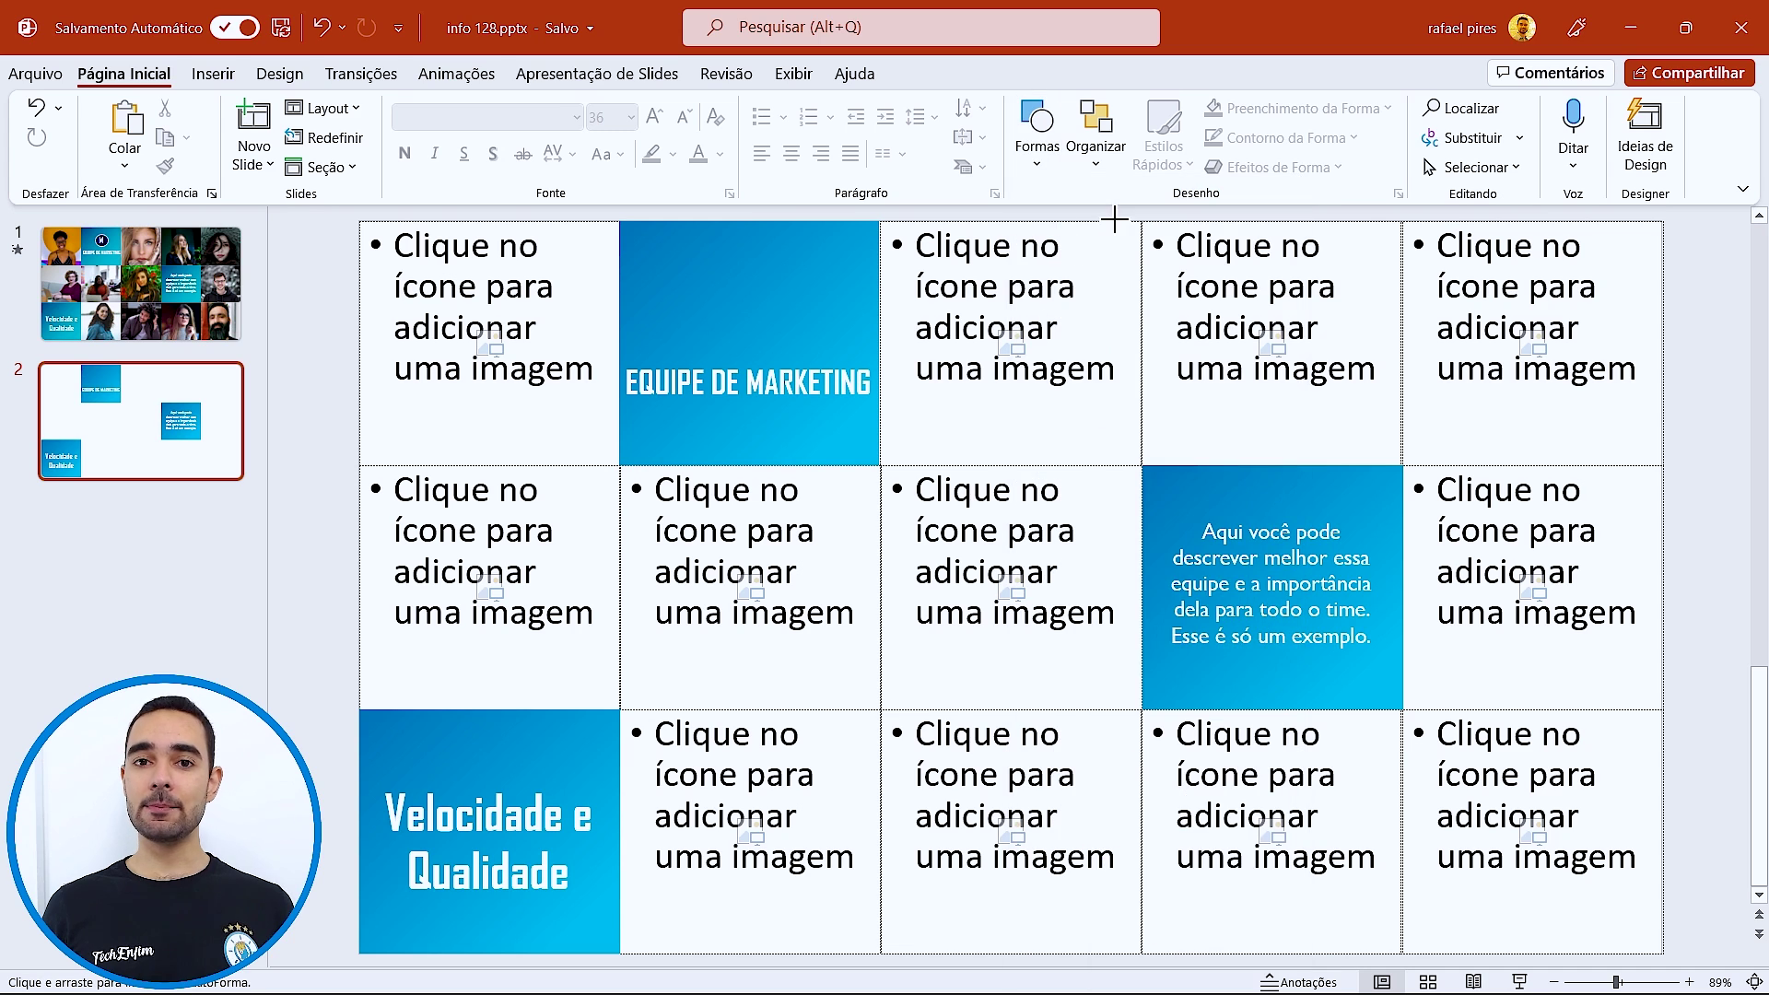
mouse_move(733, 290)
mouse_down()
mouse_move(786, 334)
mouse_move(753, 302)
mouse_up()
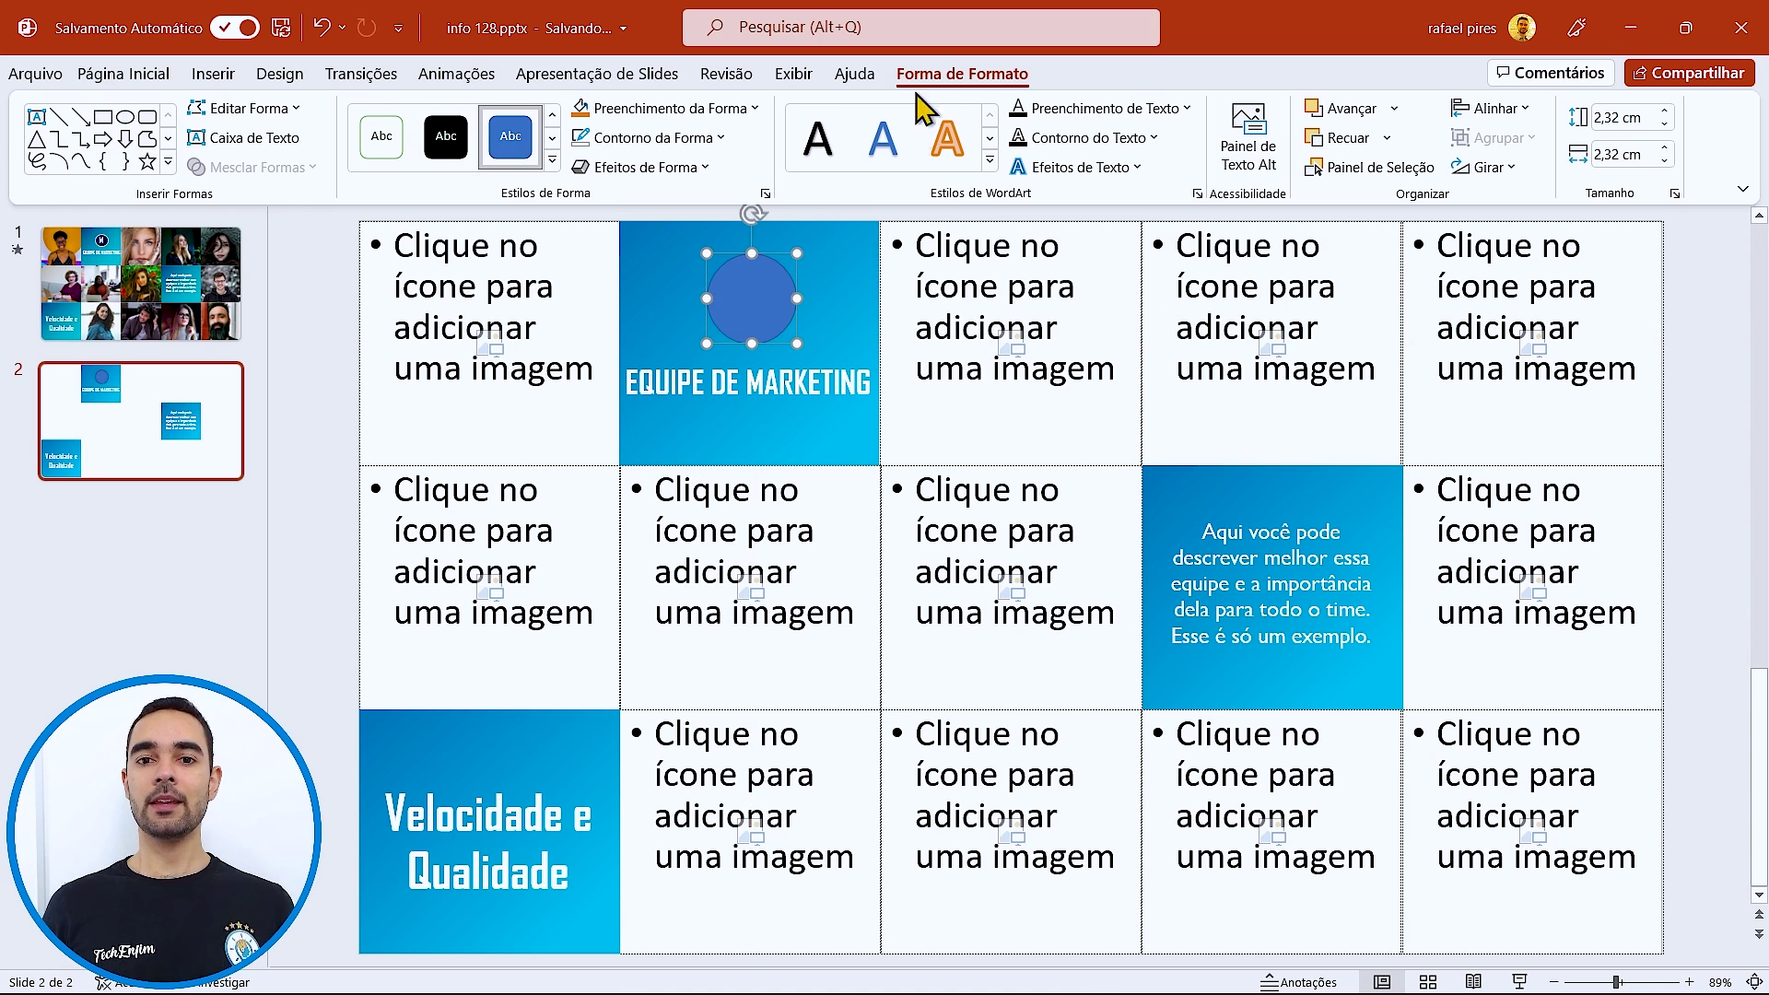
- Give the circle a 3 pt white outline and a dark navy fill
click(665, 147)
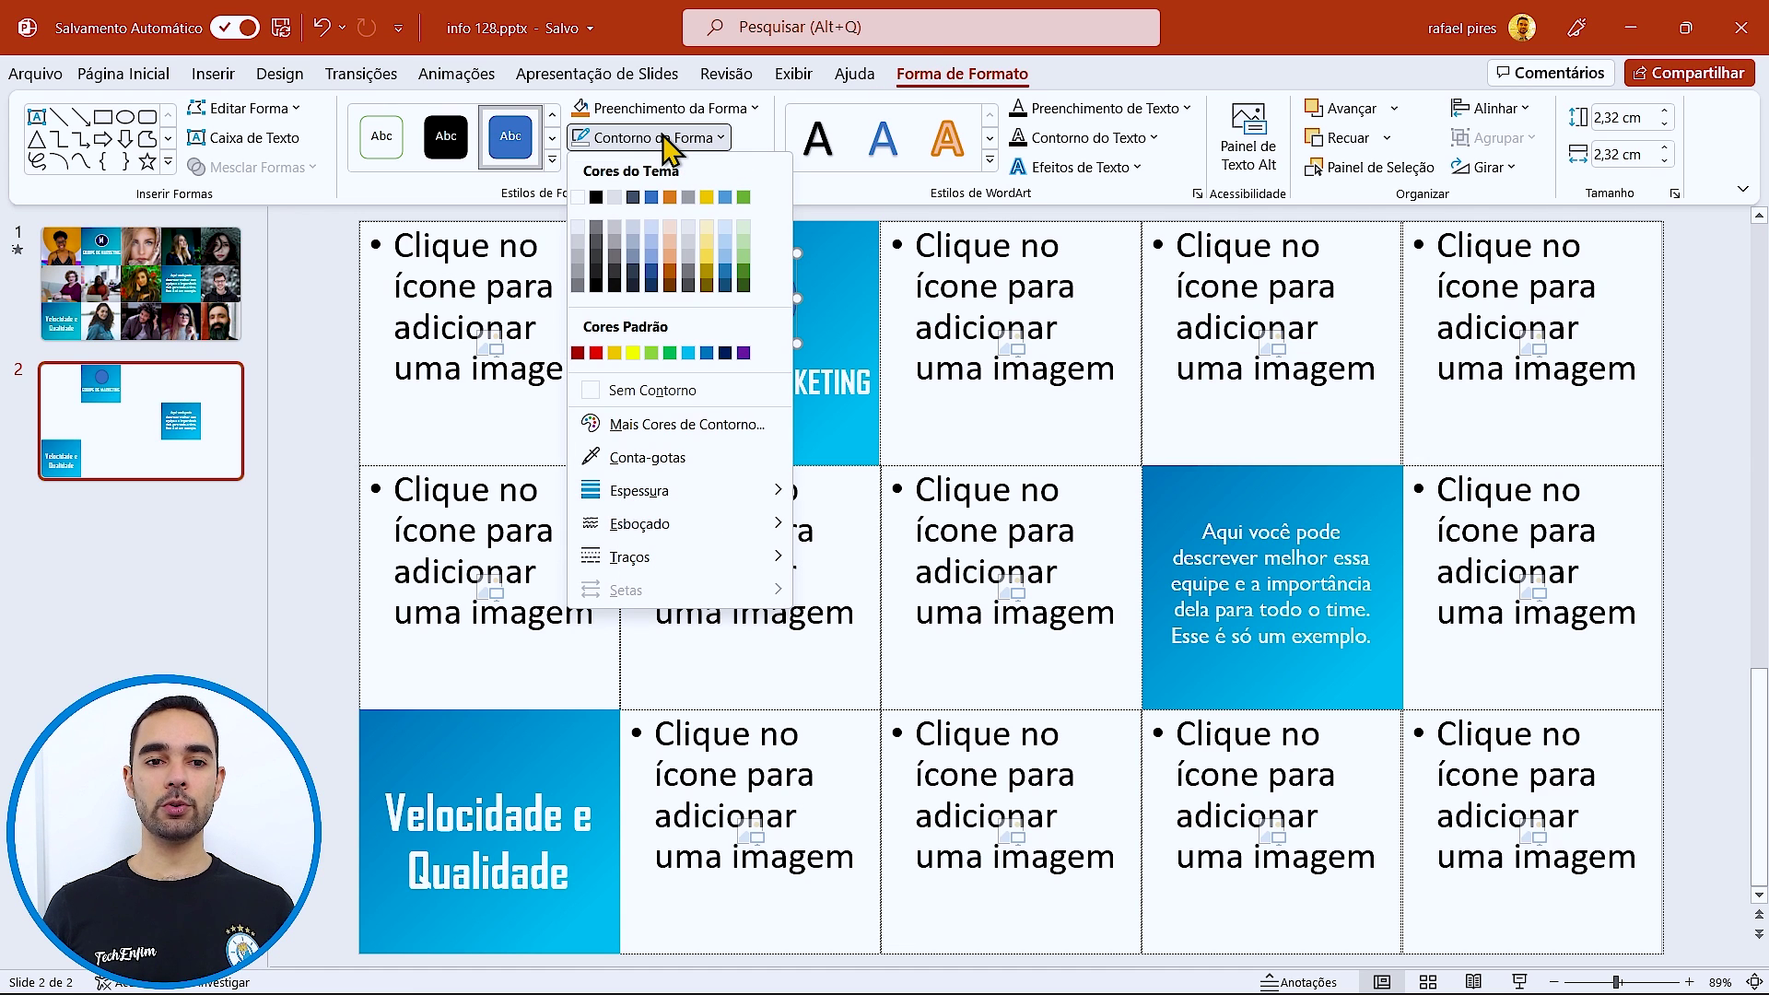
click(583, 208)
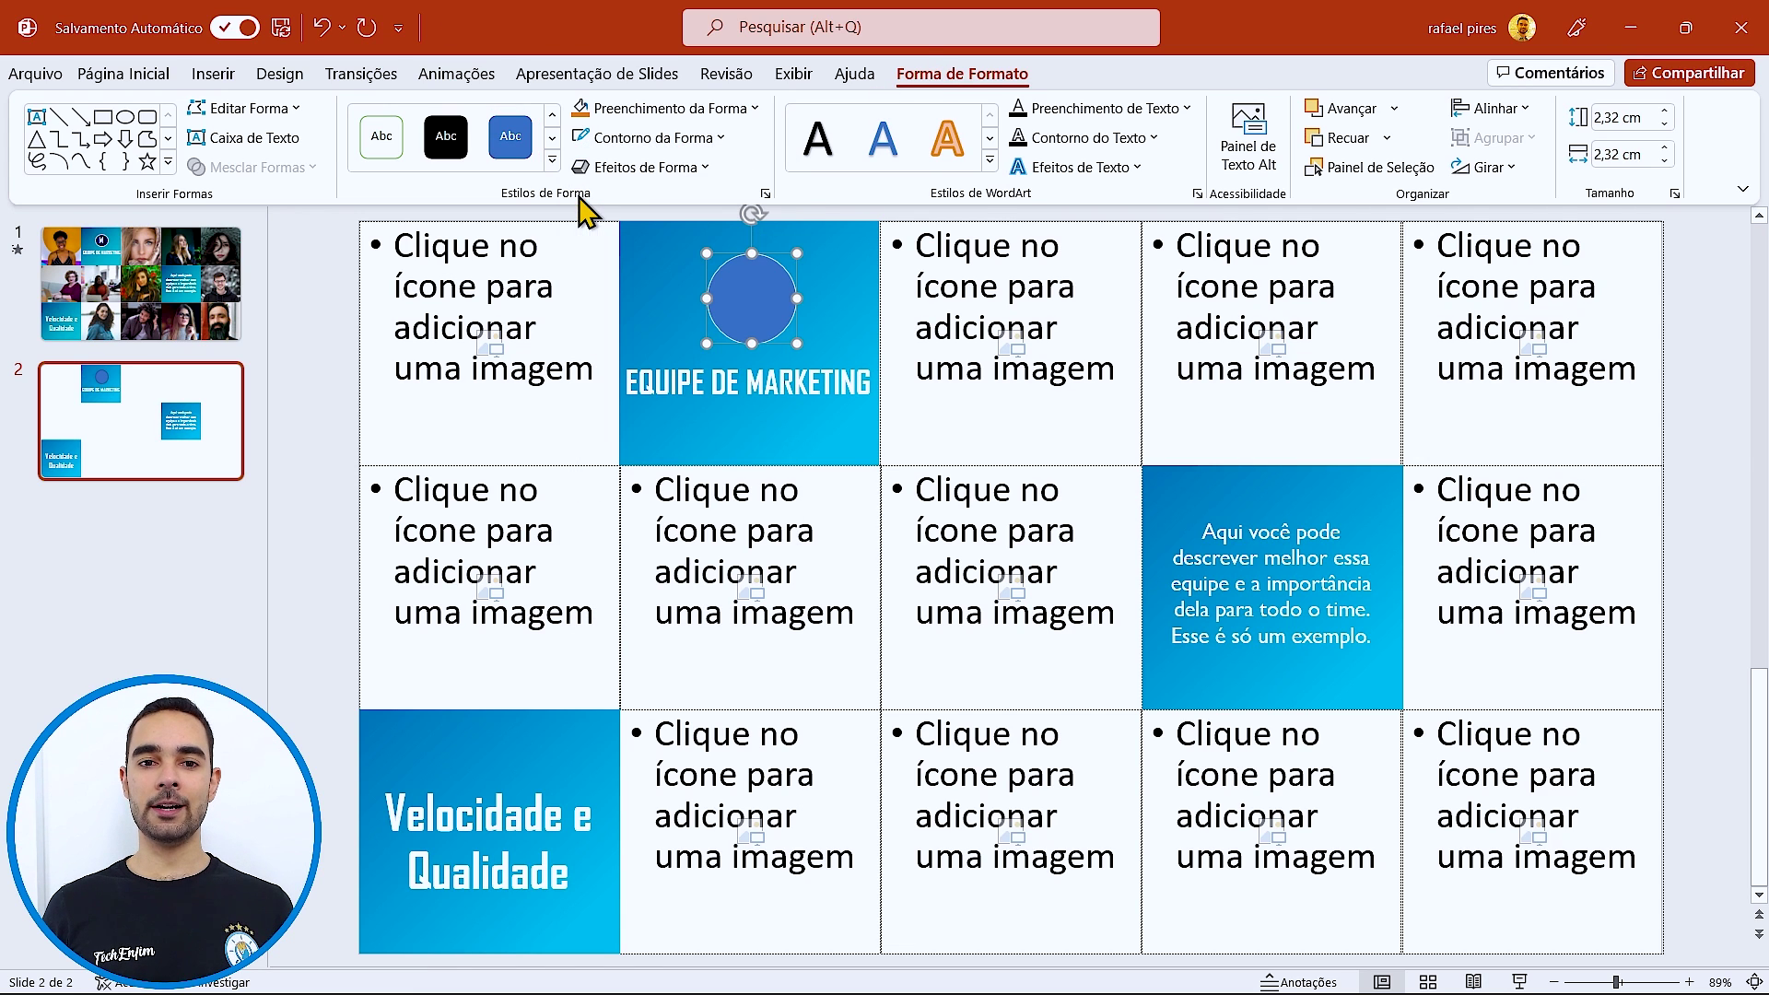
click(649, 138)
mouse_move(650, 491)
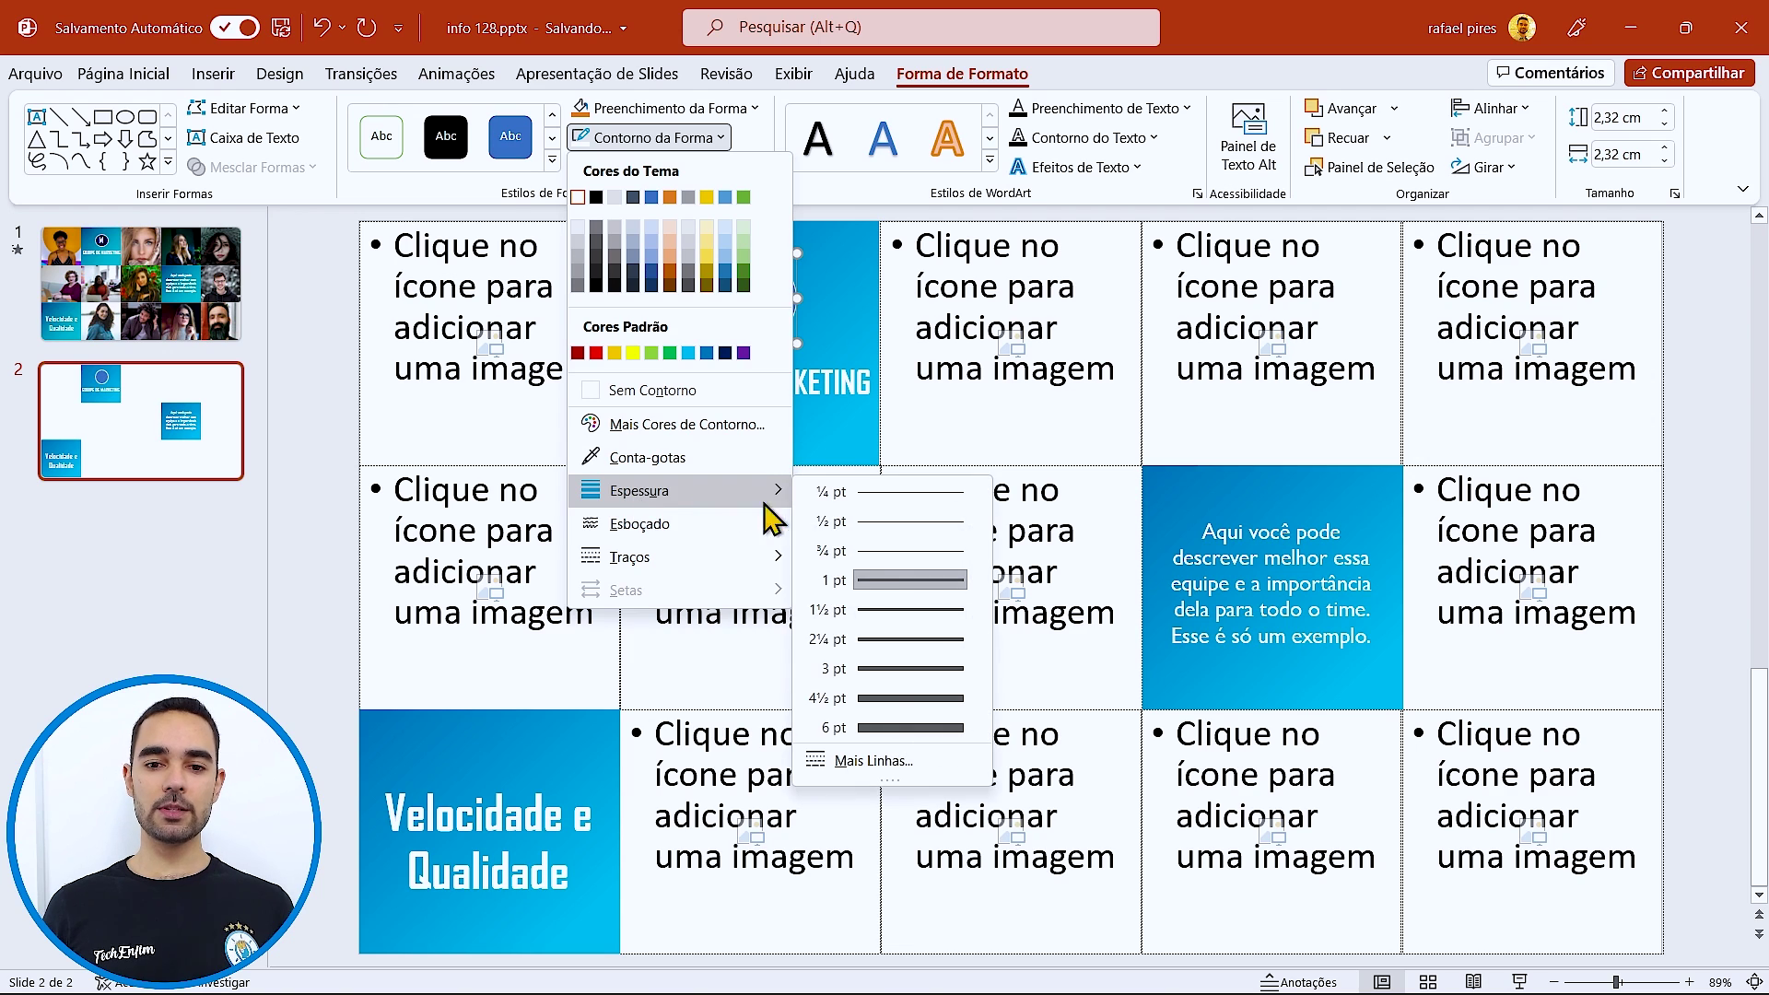
click(881, 670)
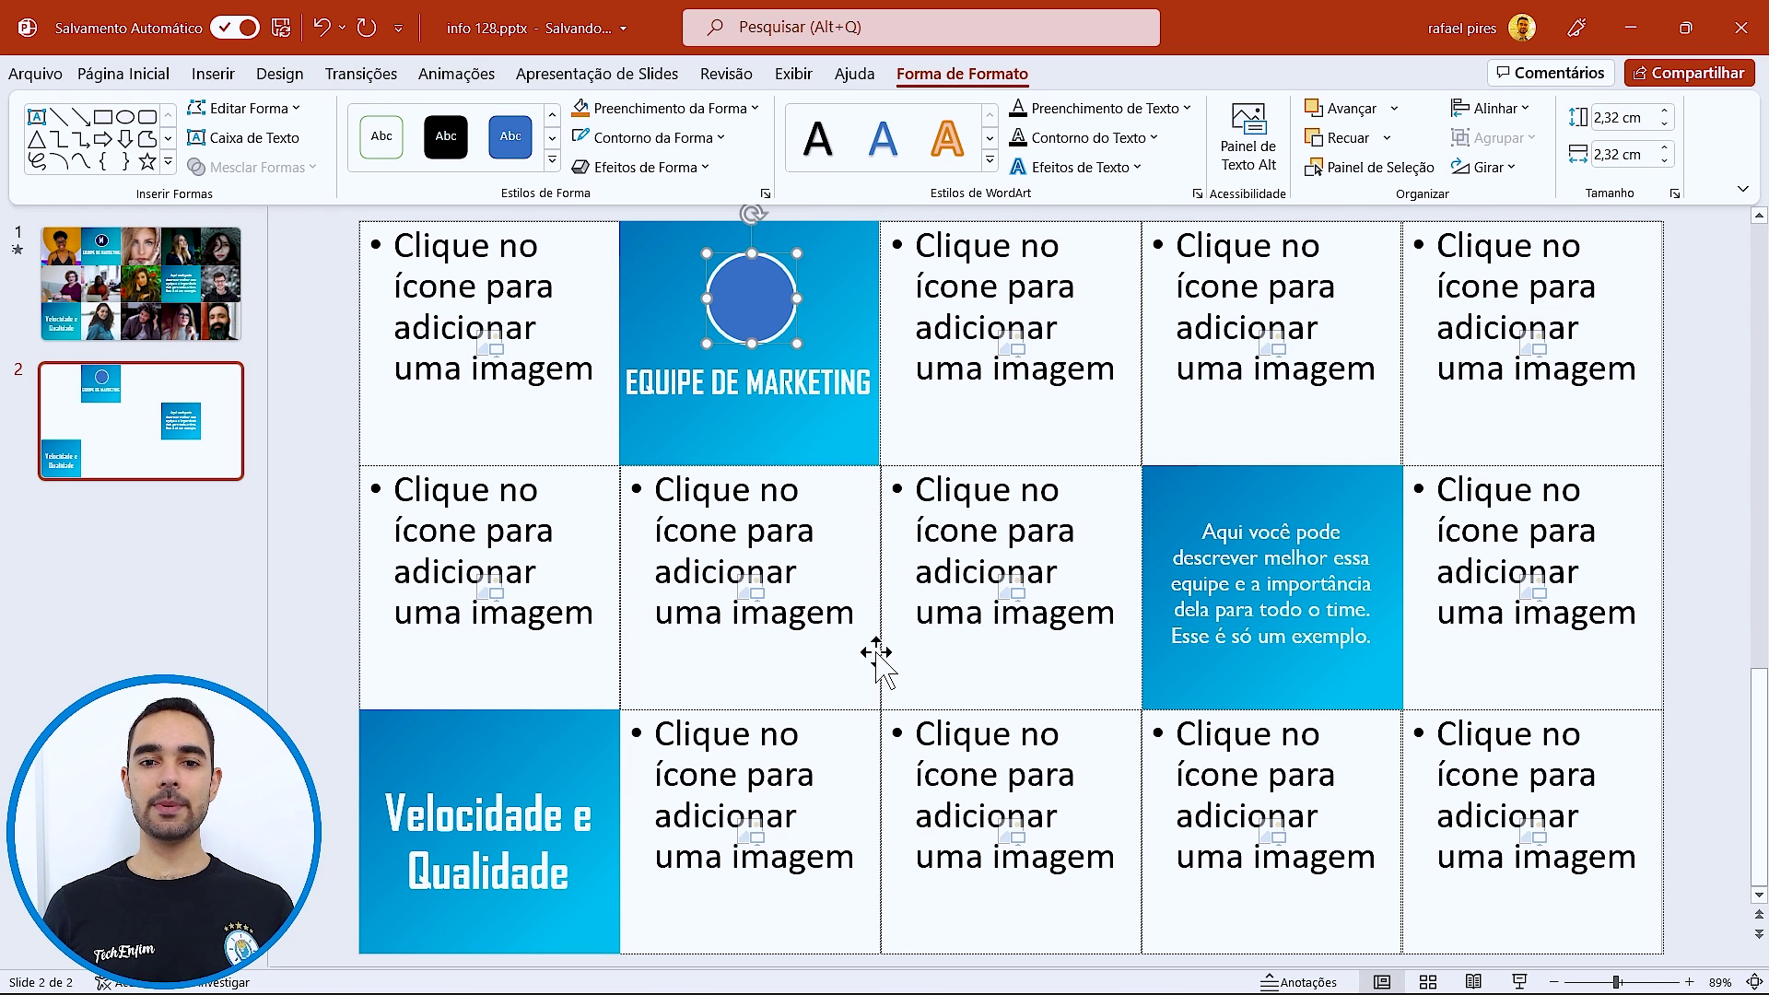
click(639, 108)
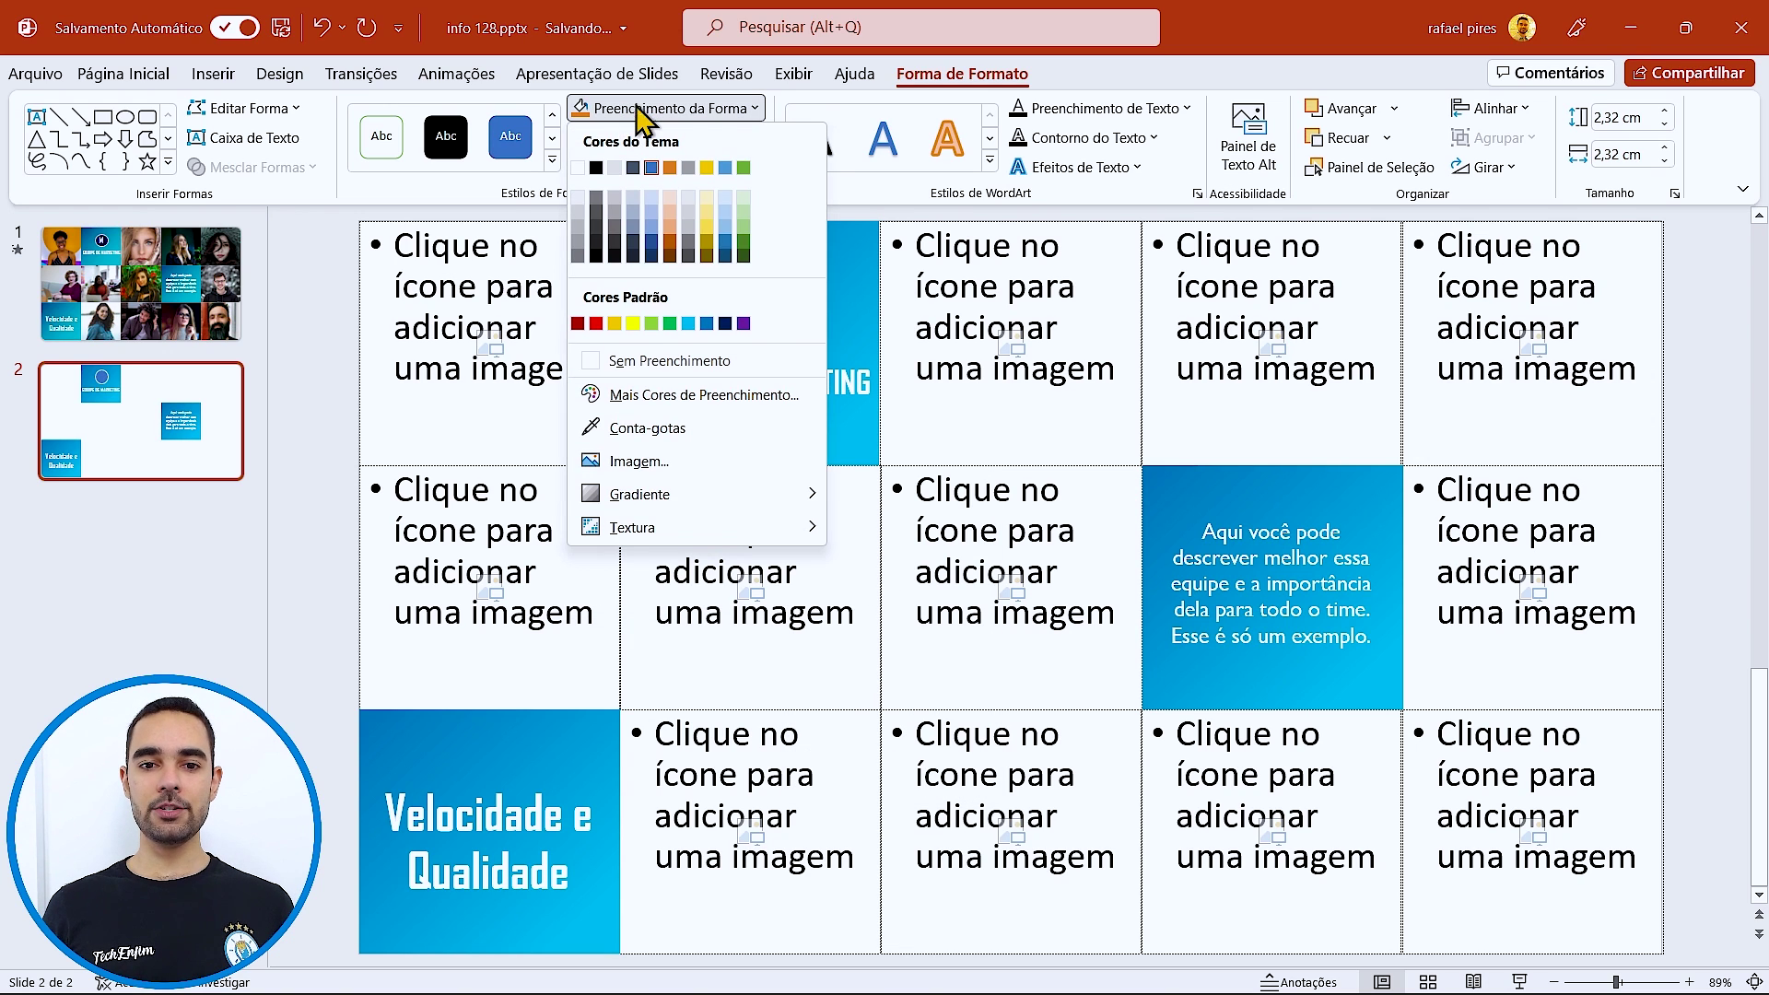
click(725, 323)
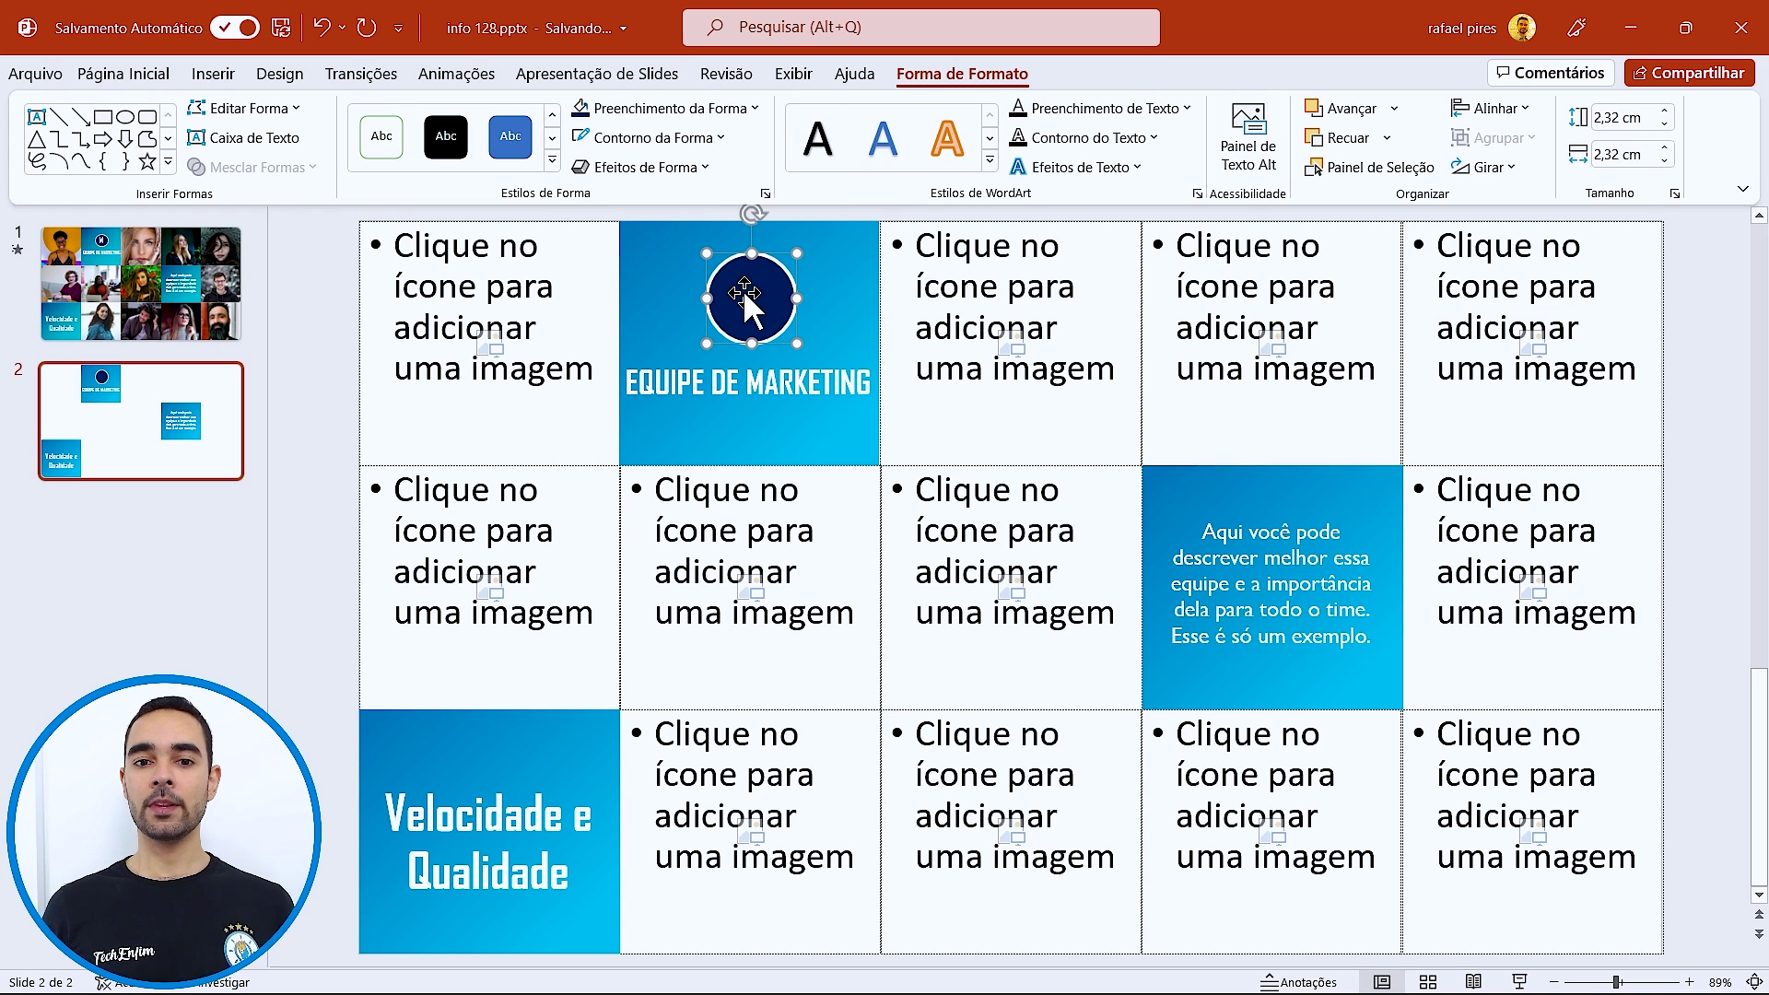
click(761, 301)
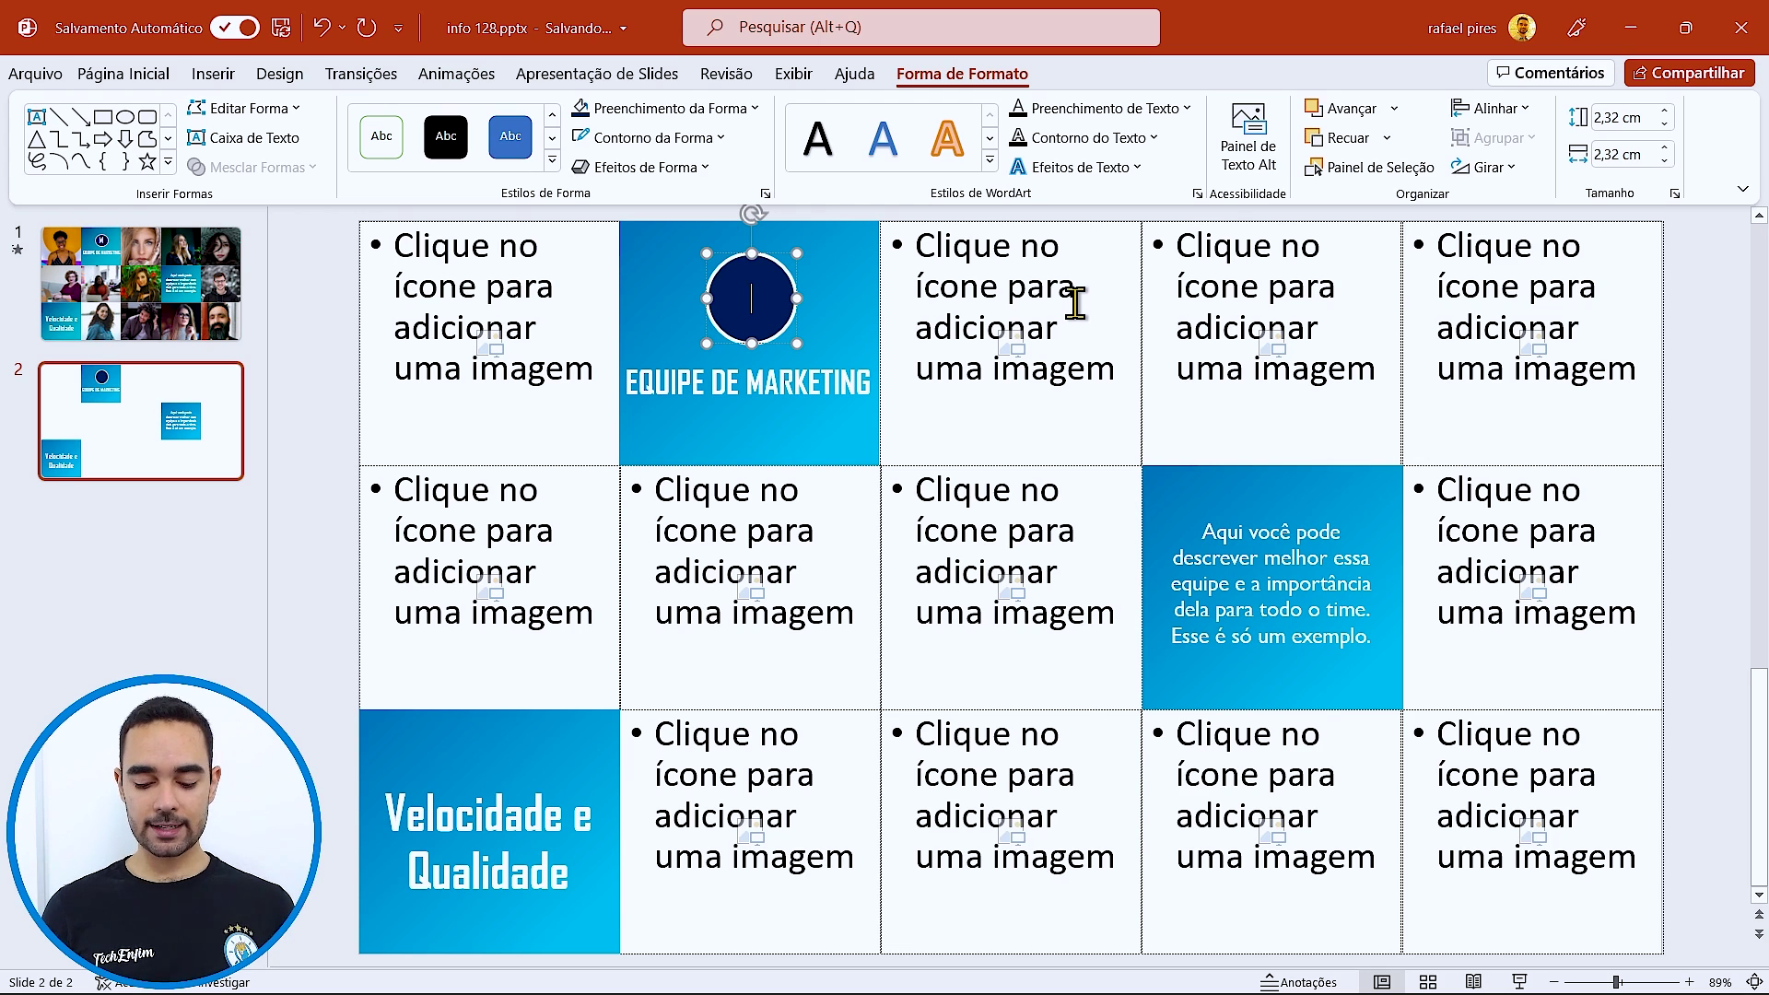
- Type M in the circle, set it to Agency FB, and enlarge it four font sizes
text(M)
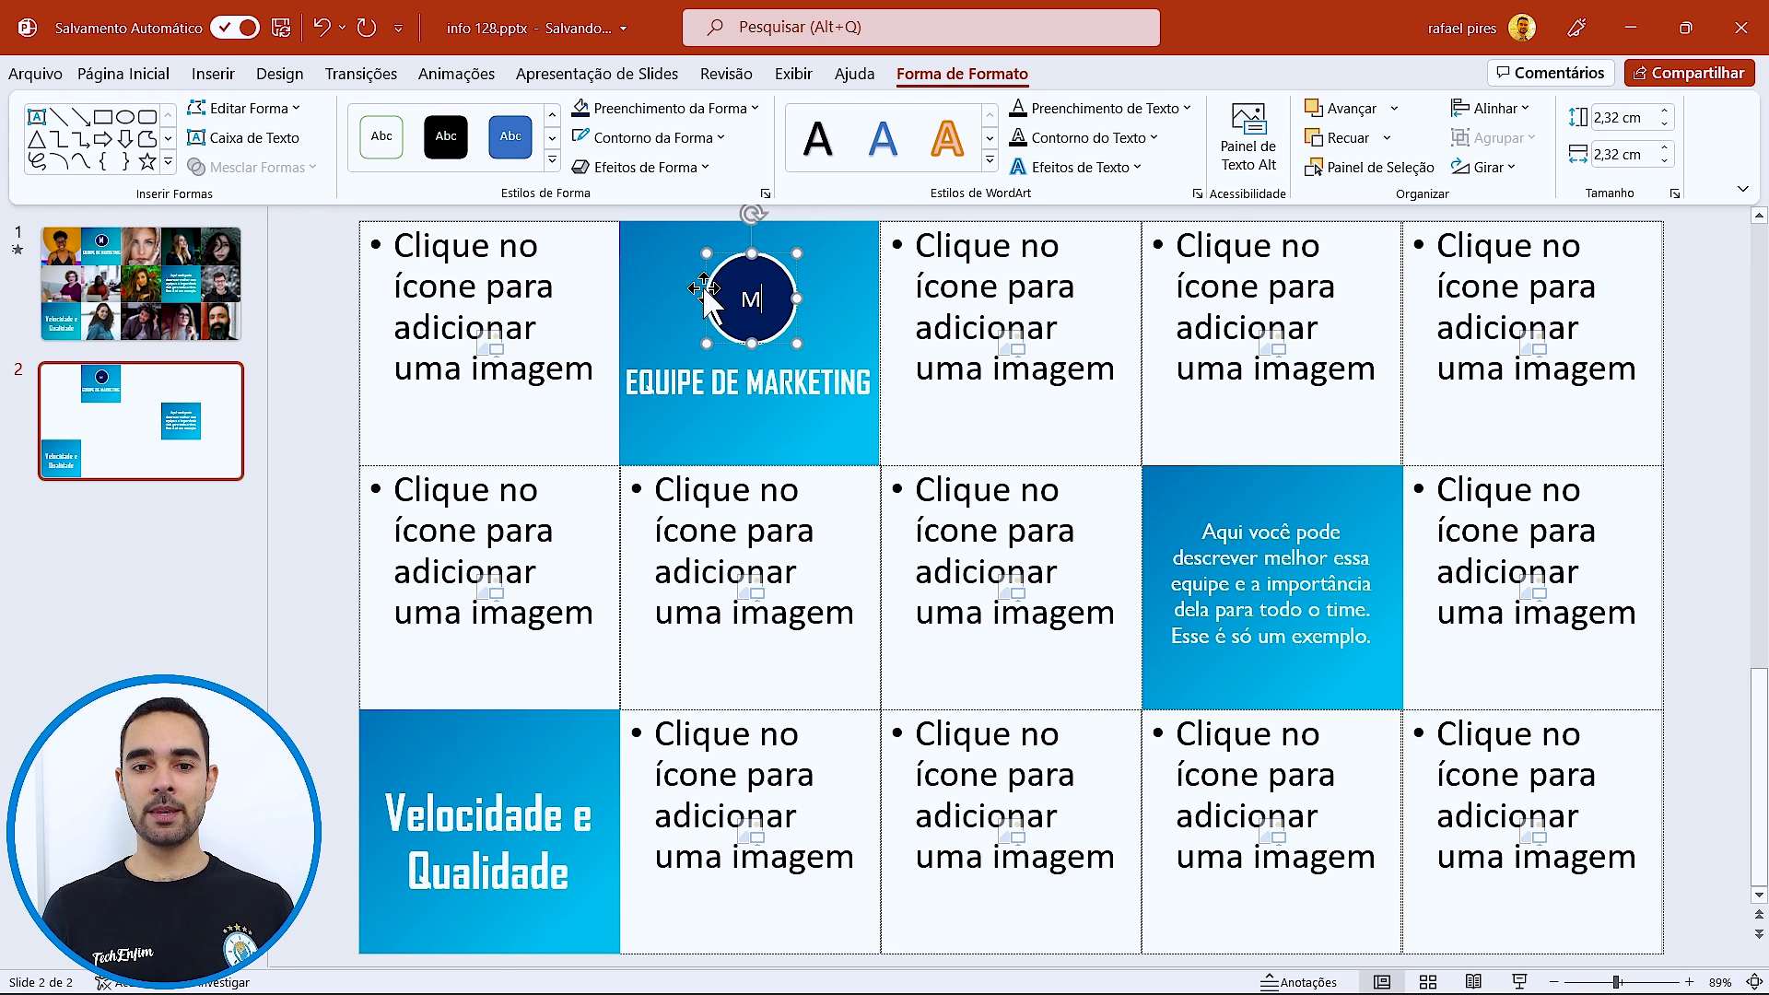
double_click(742, 297)
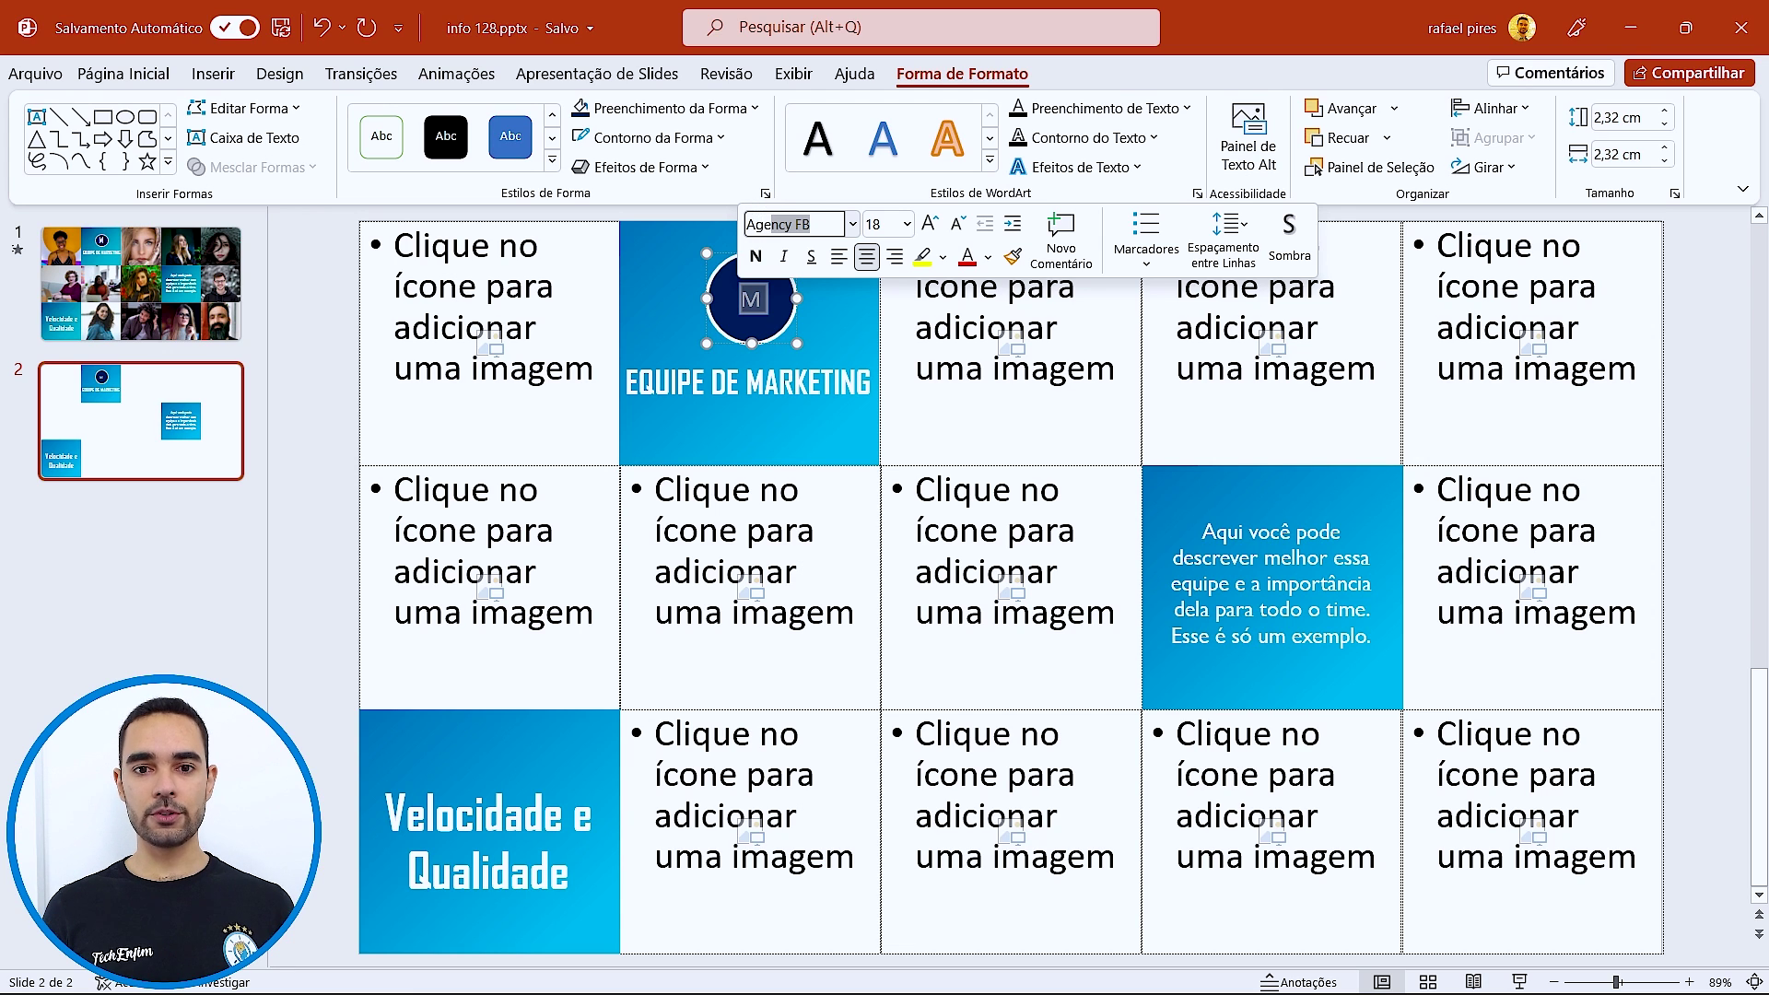
key(Return)
click(930, 224)
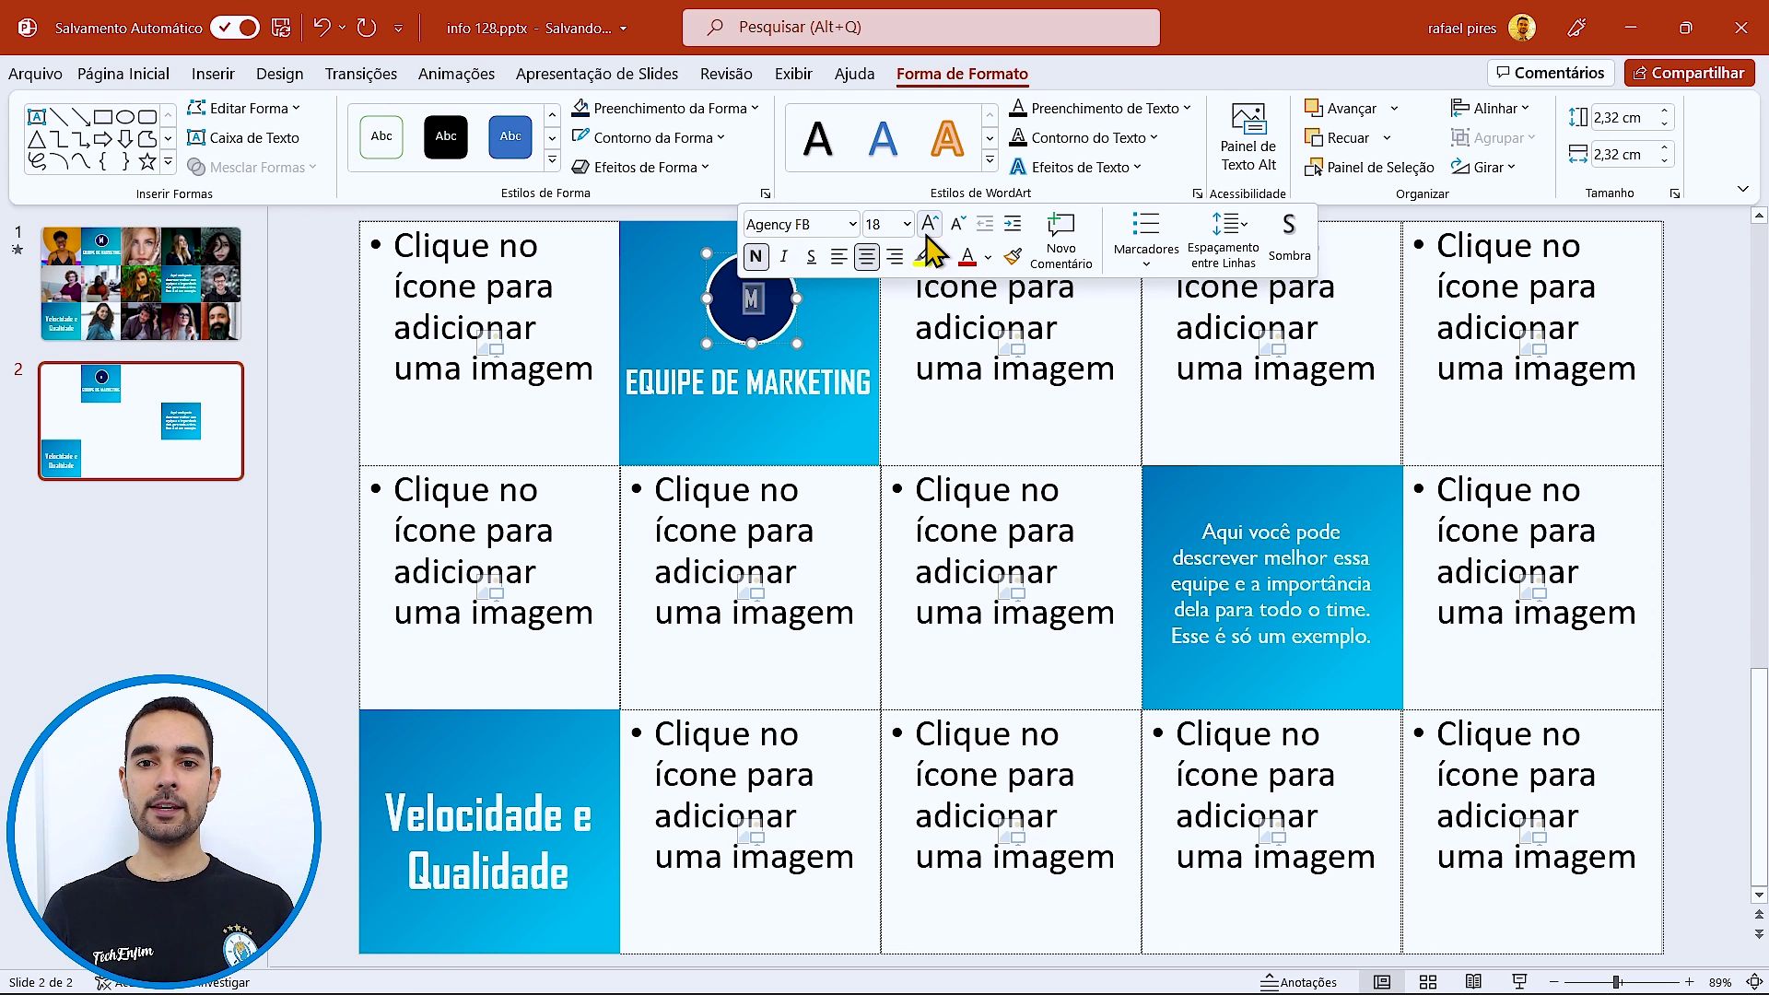
click(930, 224)
click(930, 224)
click(930, 224)
click(930, 226)
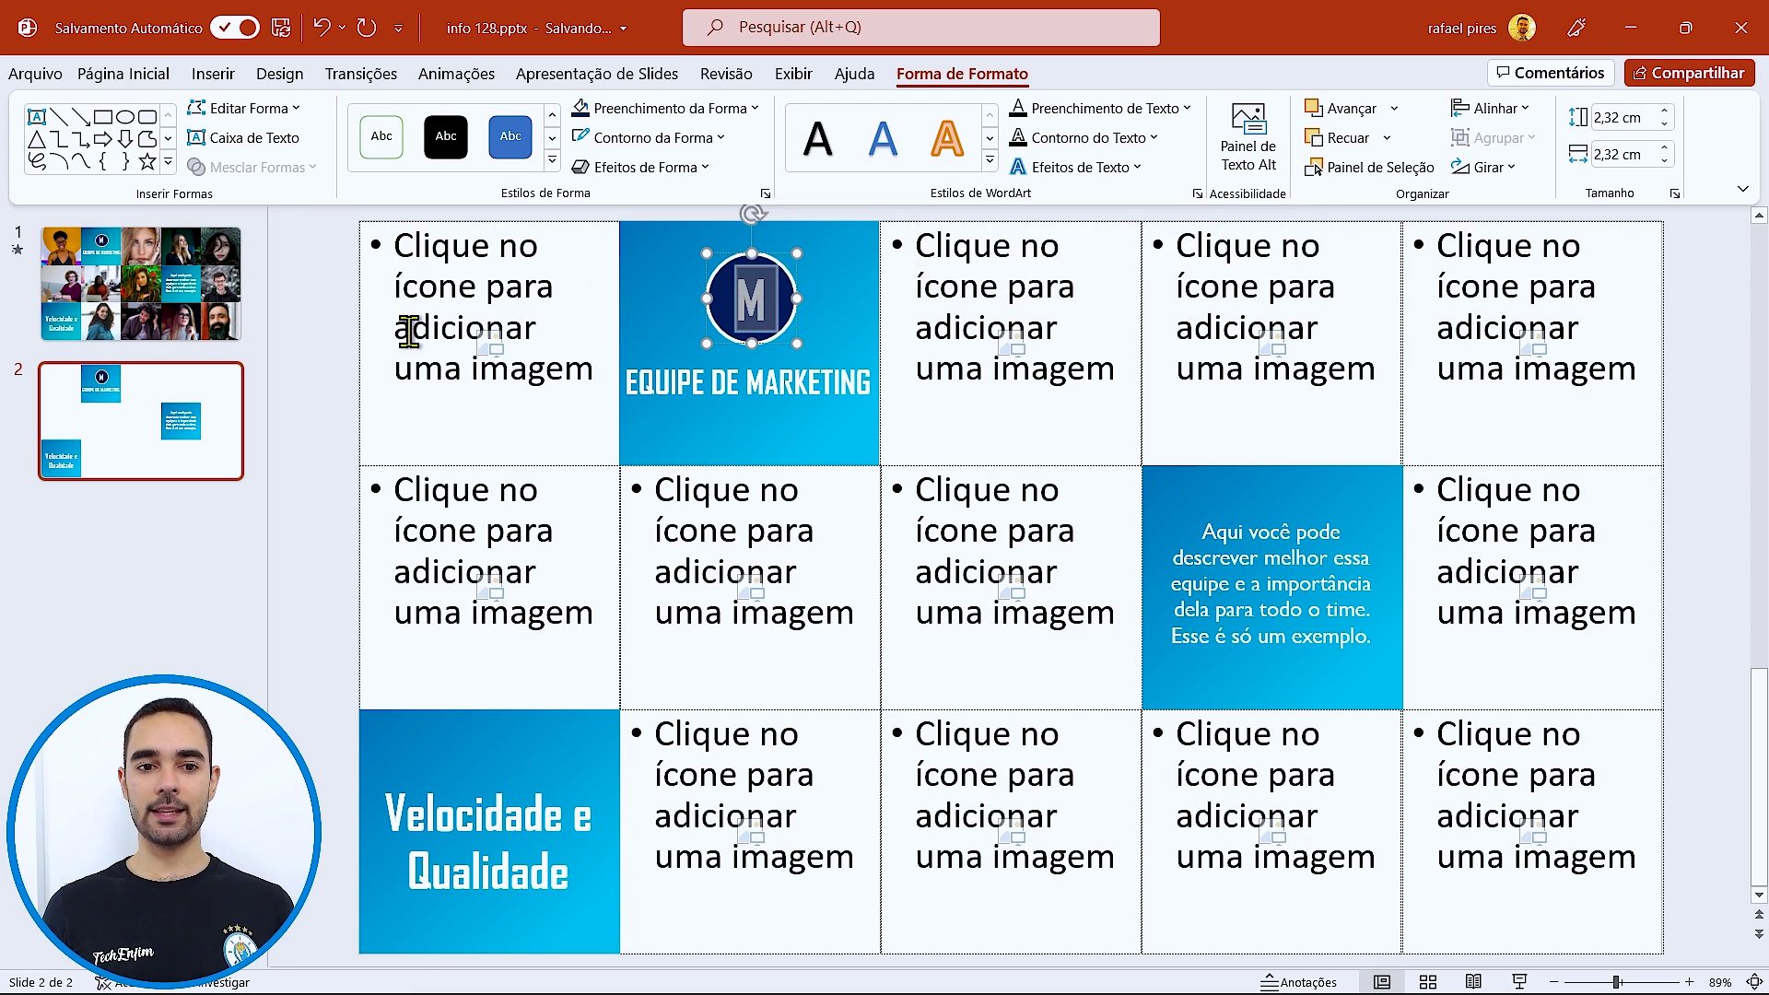
click(318, 392)
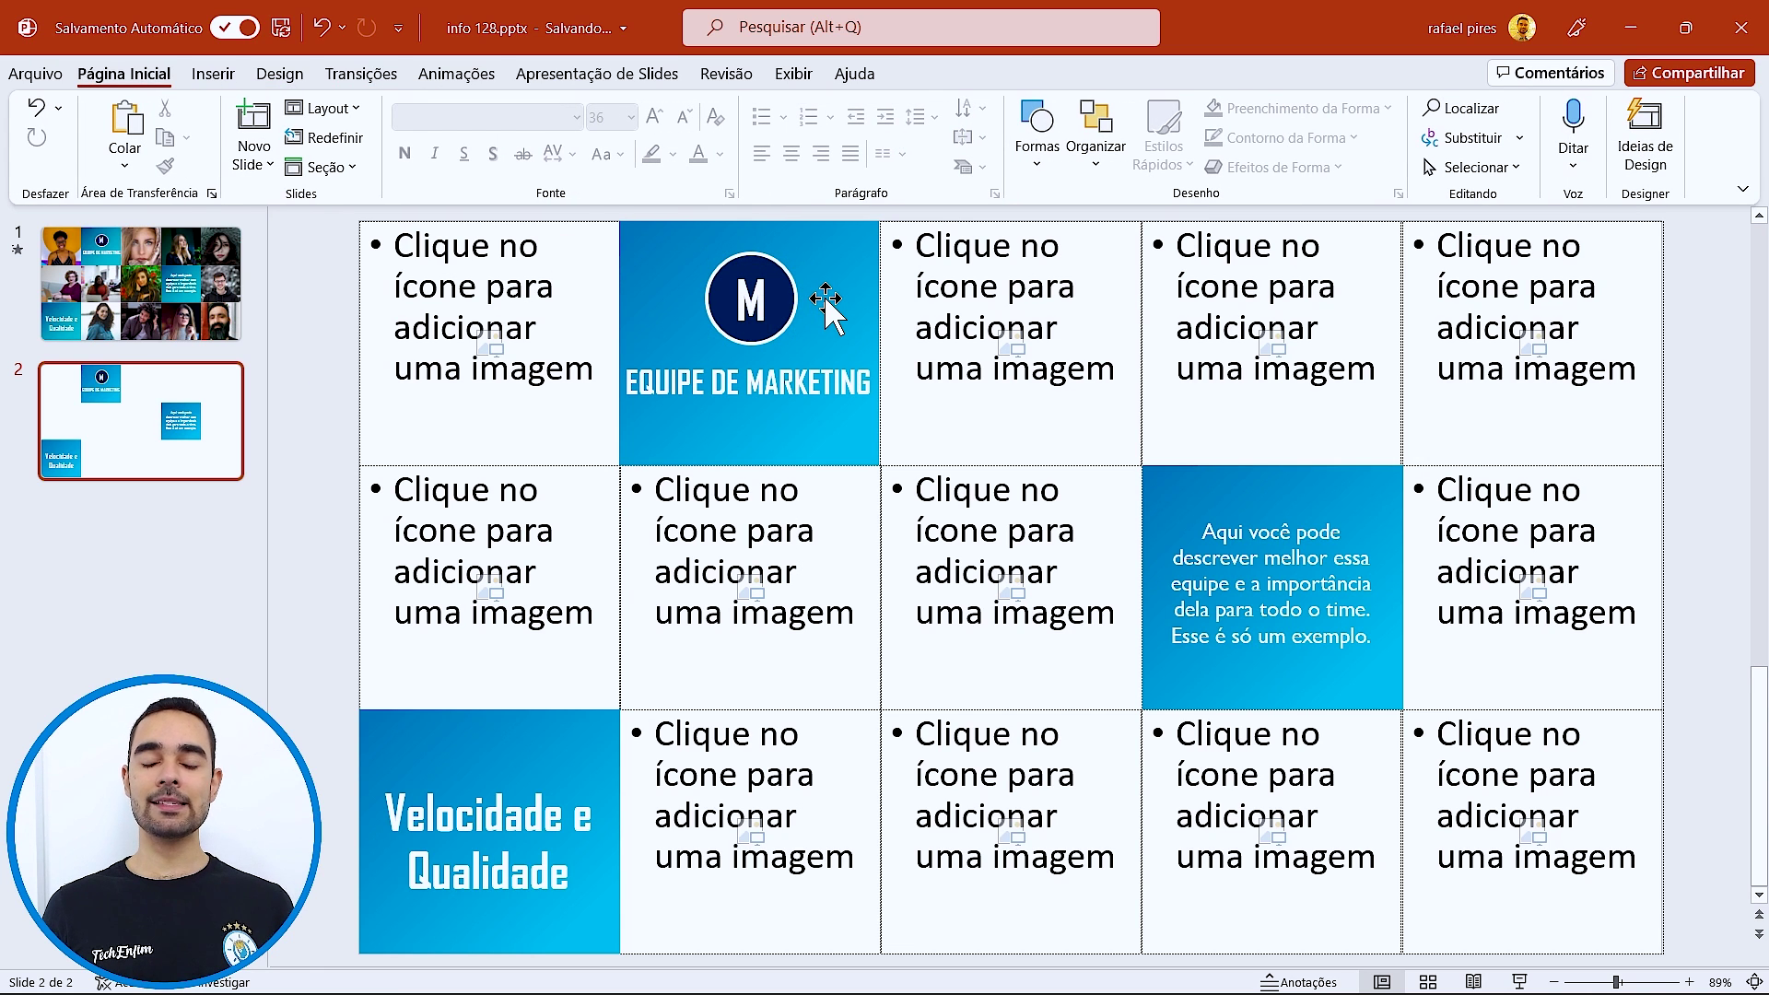
- Make the EQUIPE DE MARKETING heading text white
triple_click(770, 385)
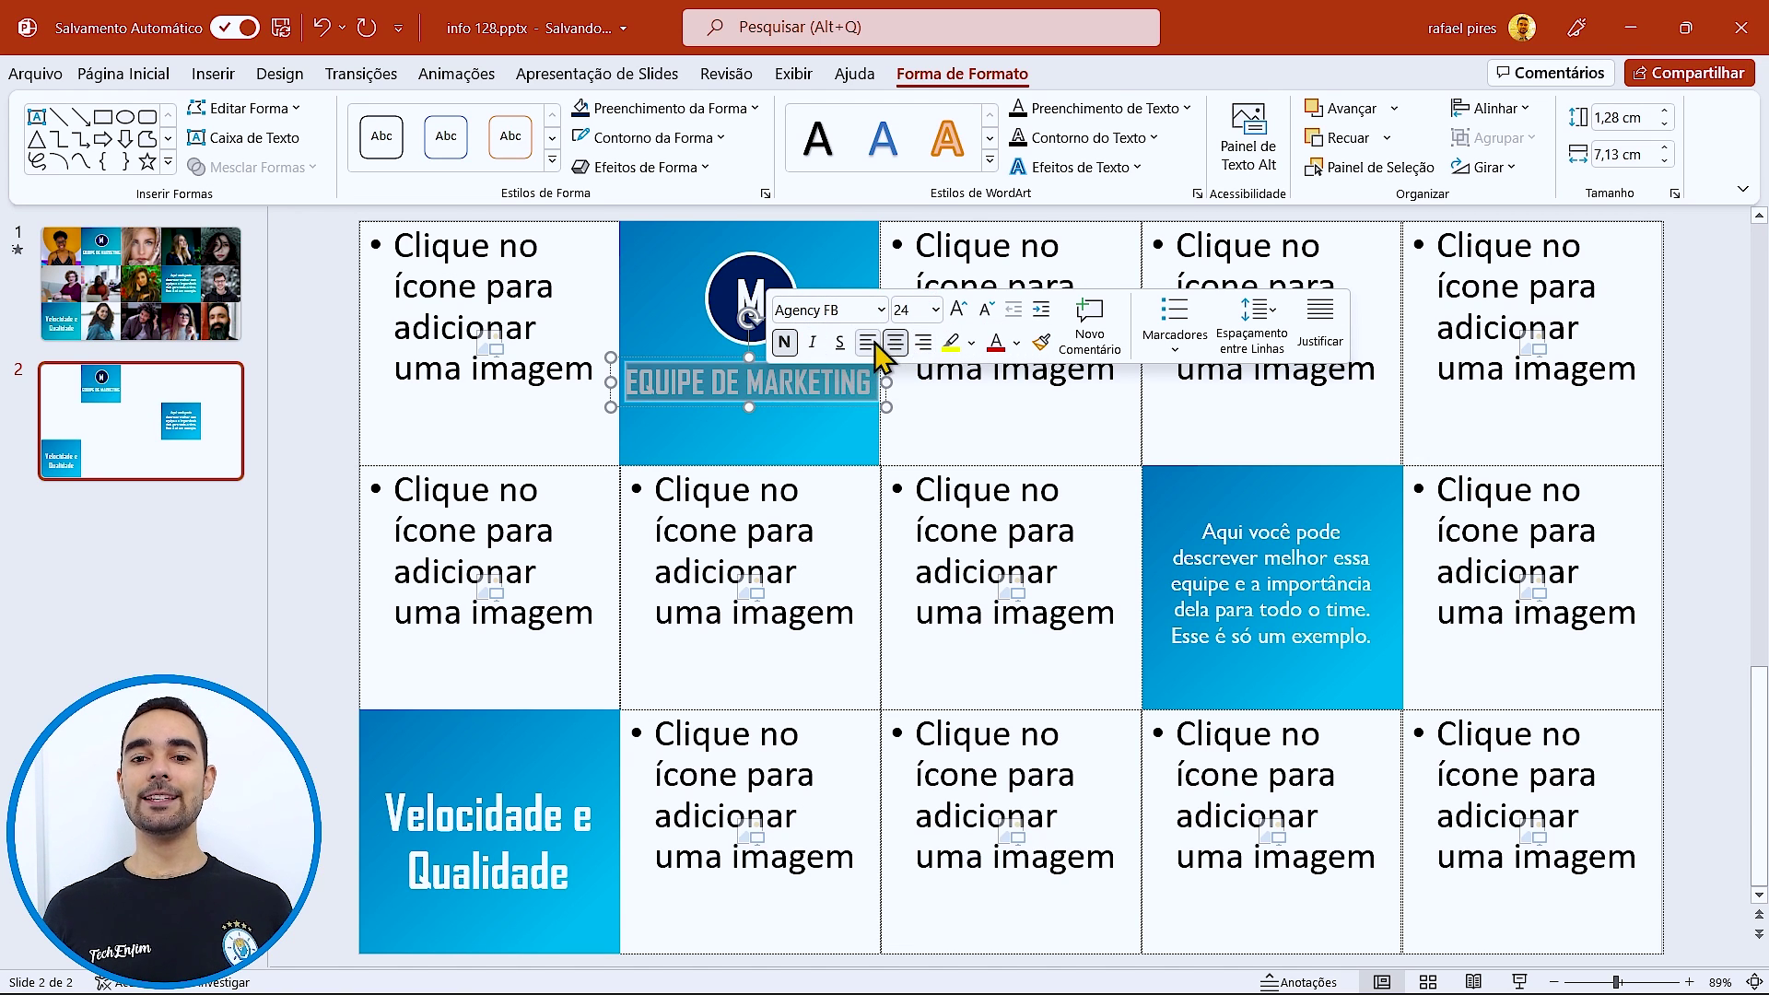
click(1017, 344)
click(994, 402)
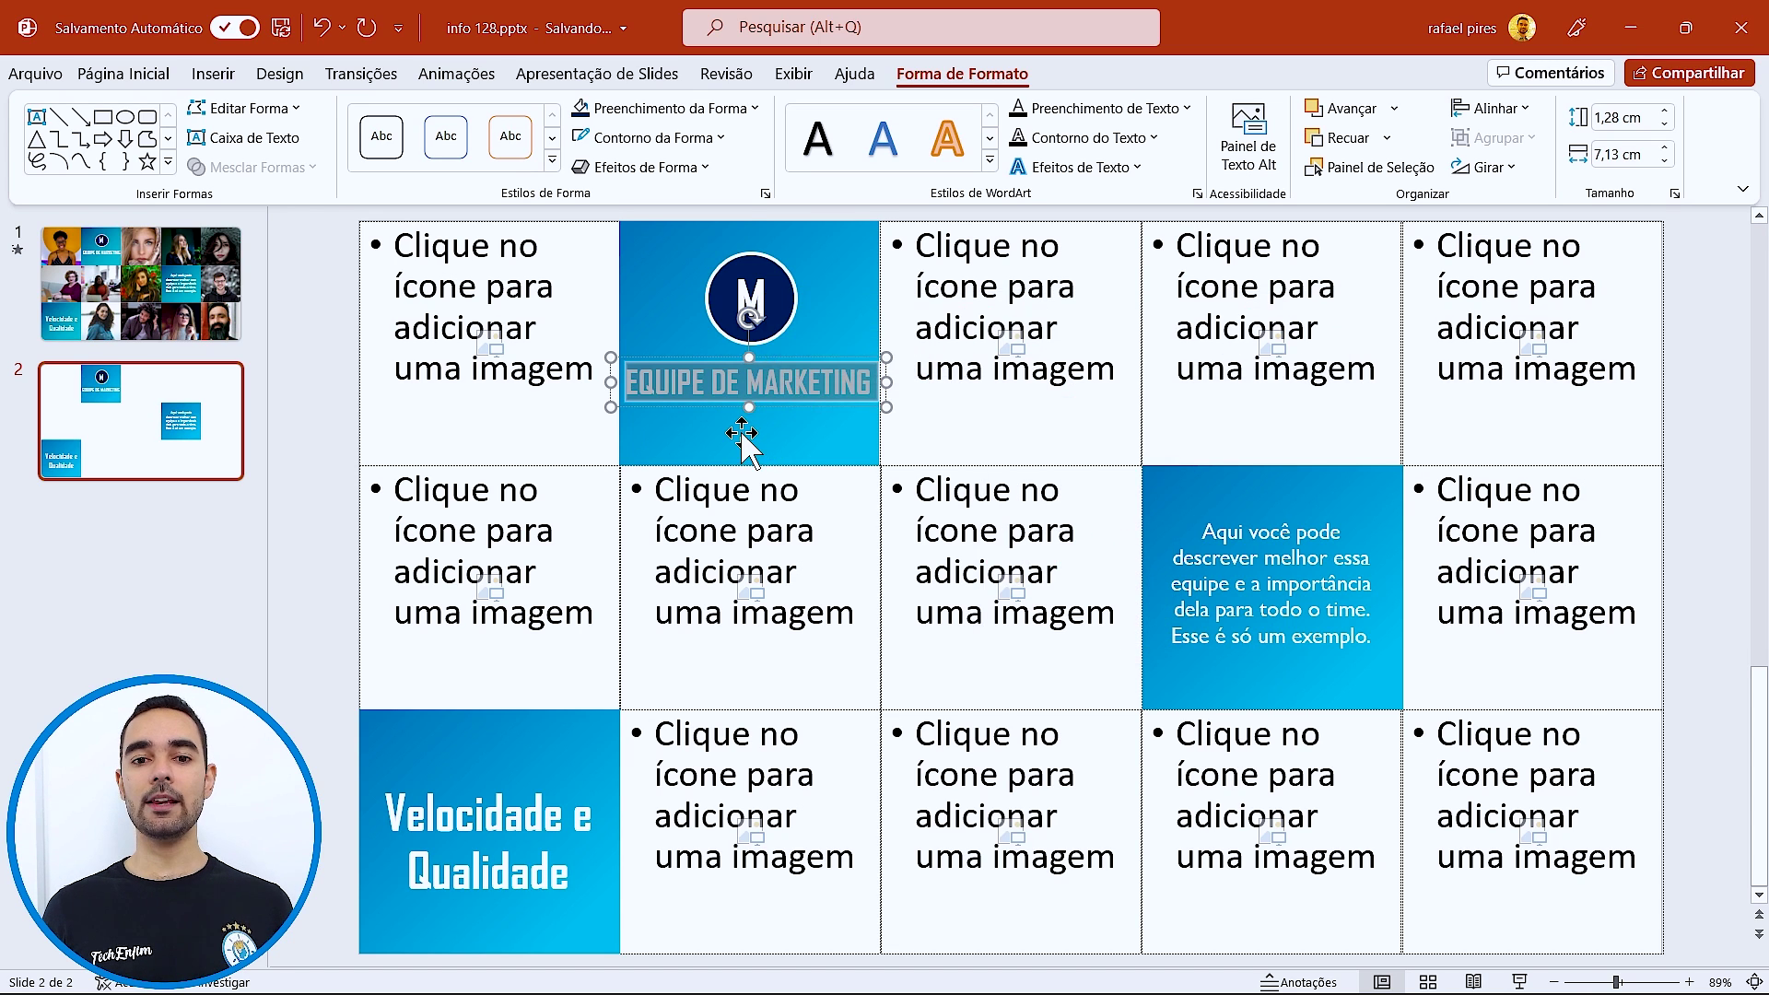
- Group the EQUIPE DE MARKETING text box with the M circle above it
click(742, 437)
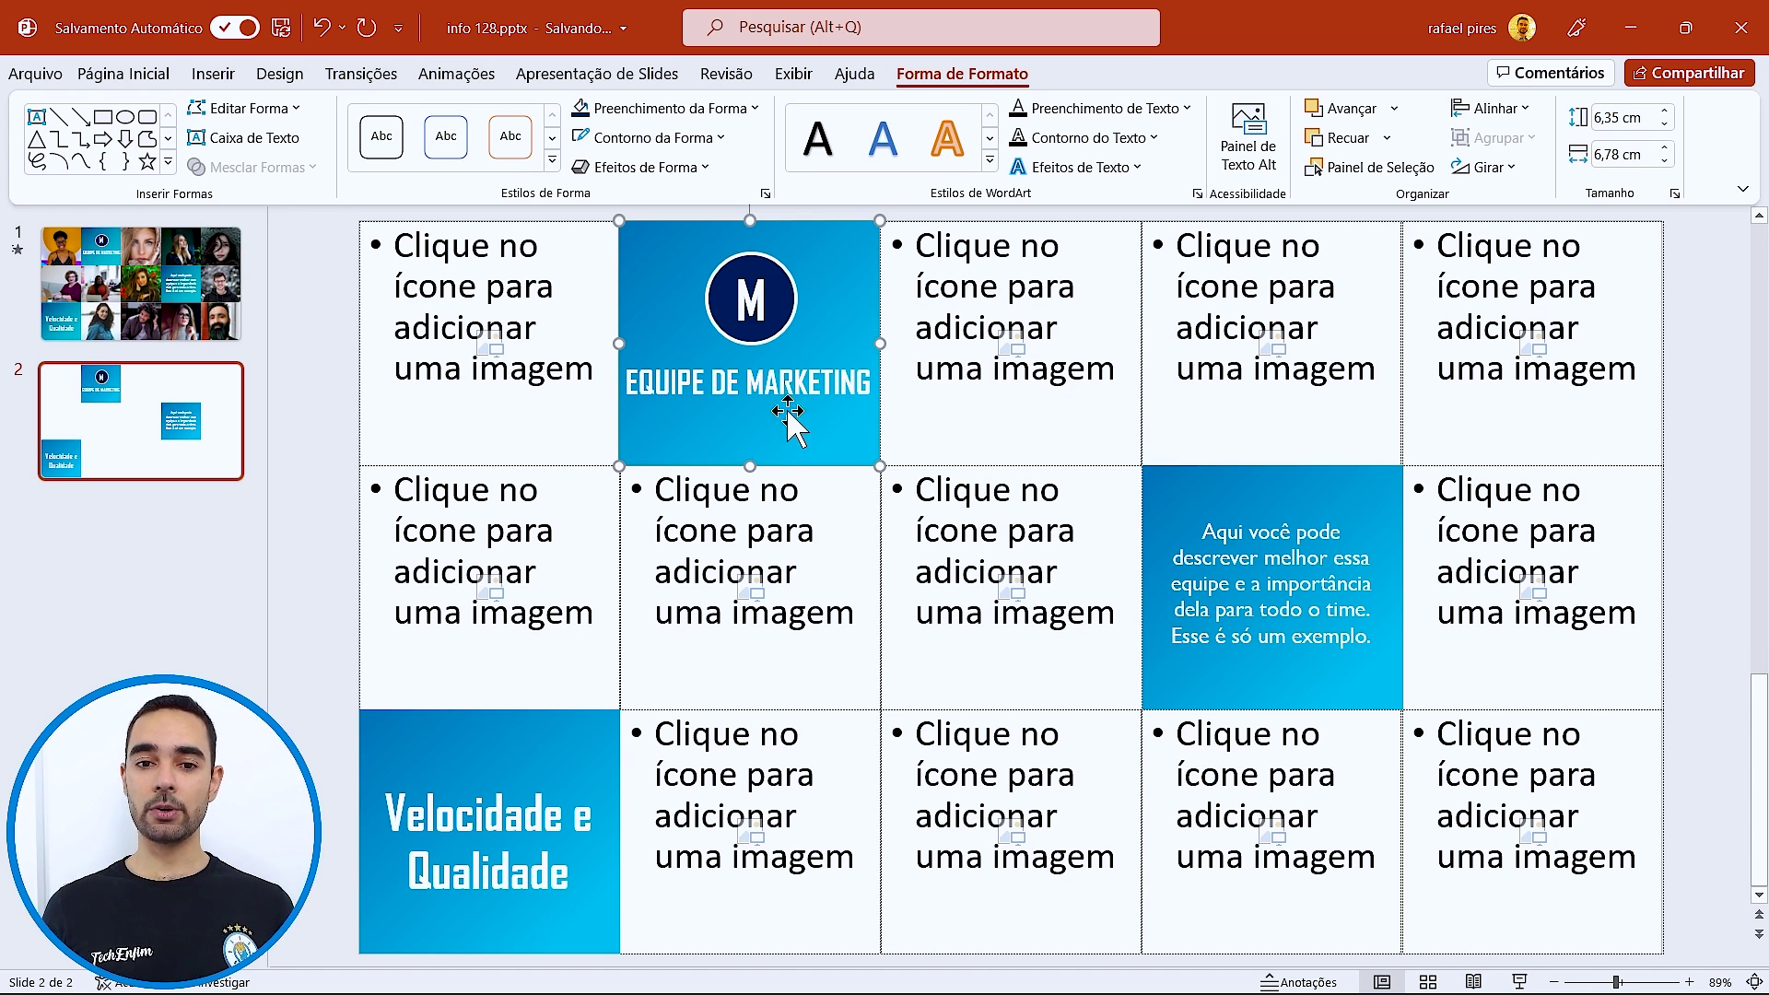
click(782, 376)
shift+click(781, 306)
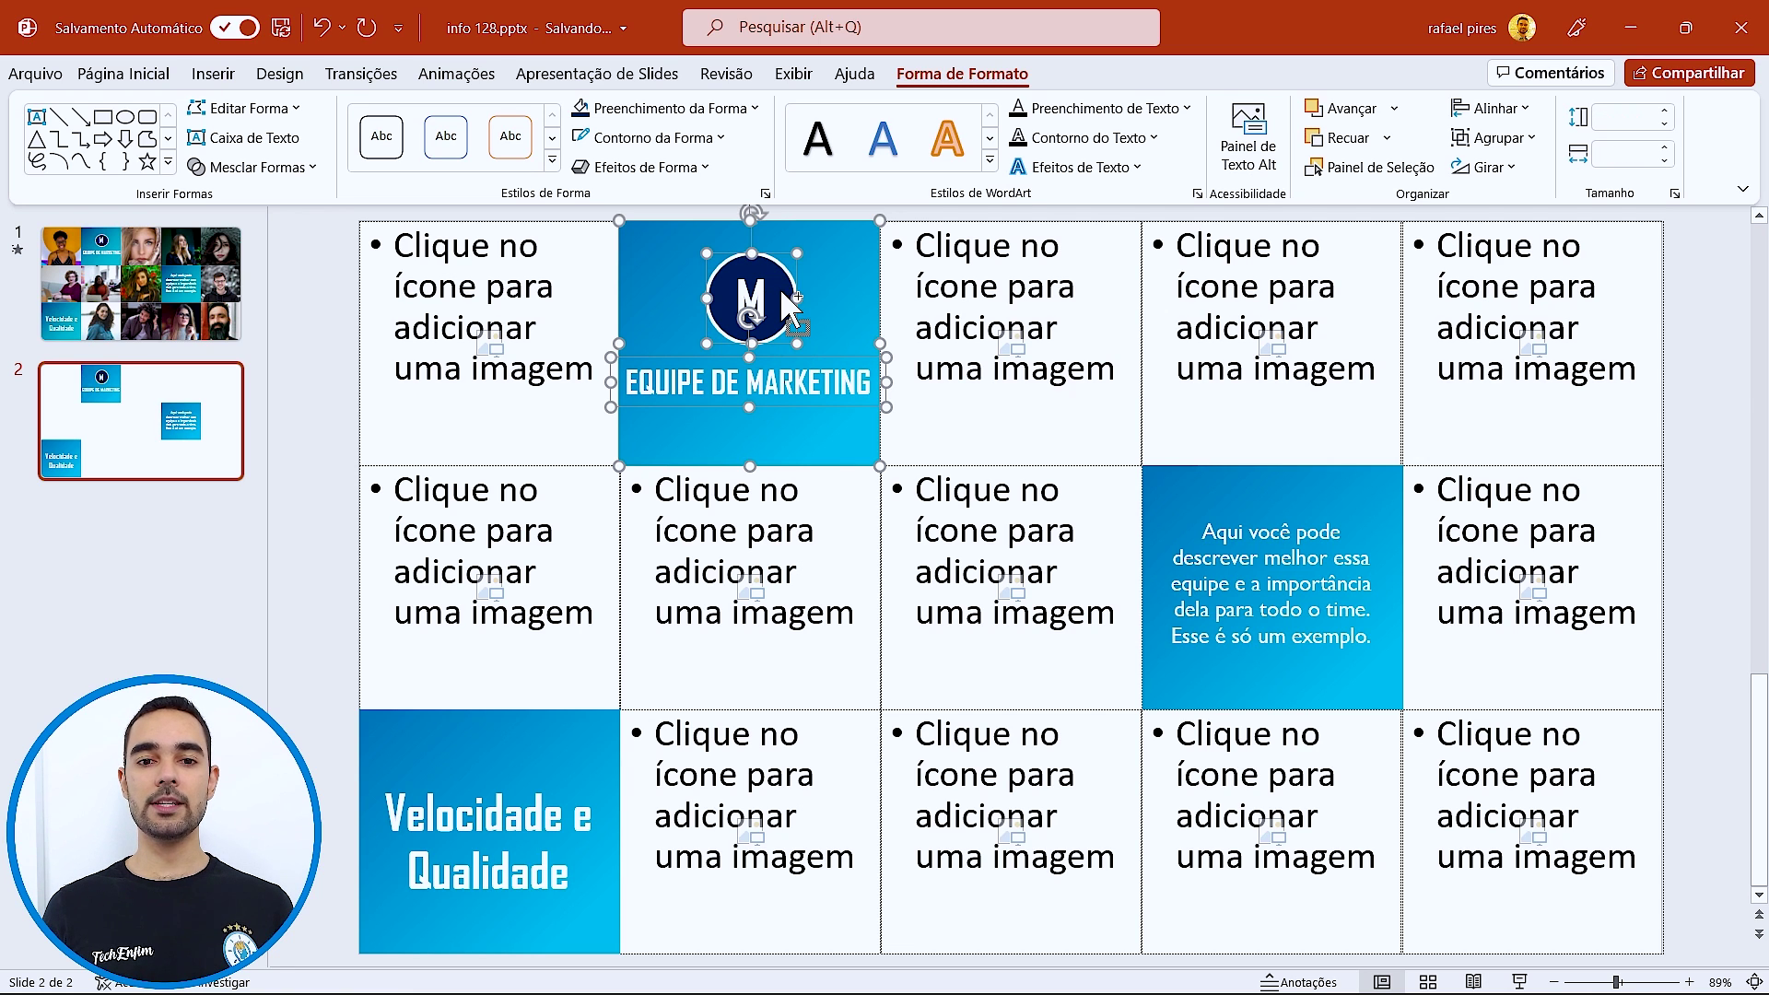
click(155, 83)
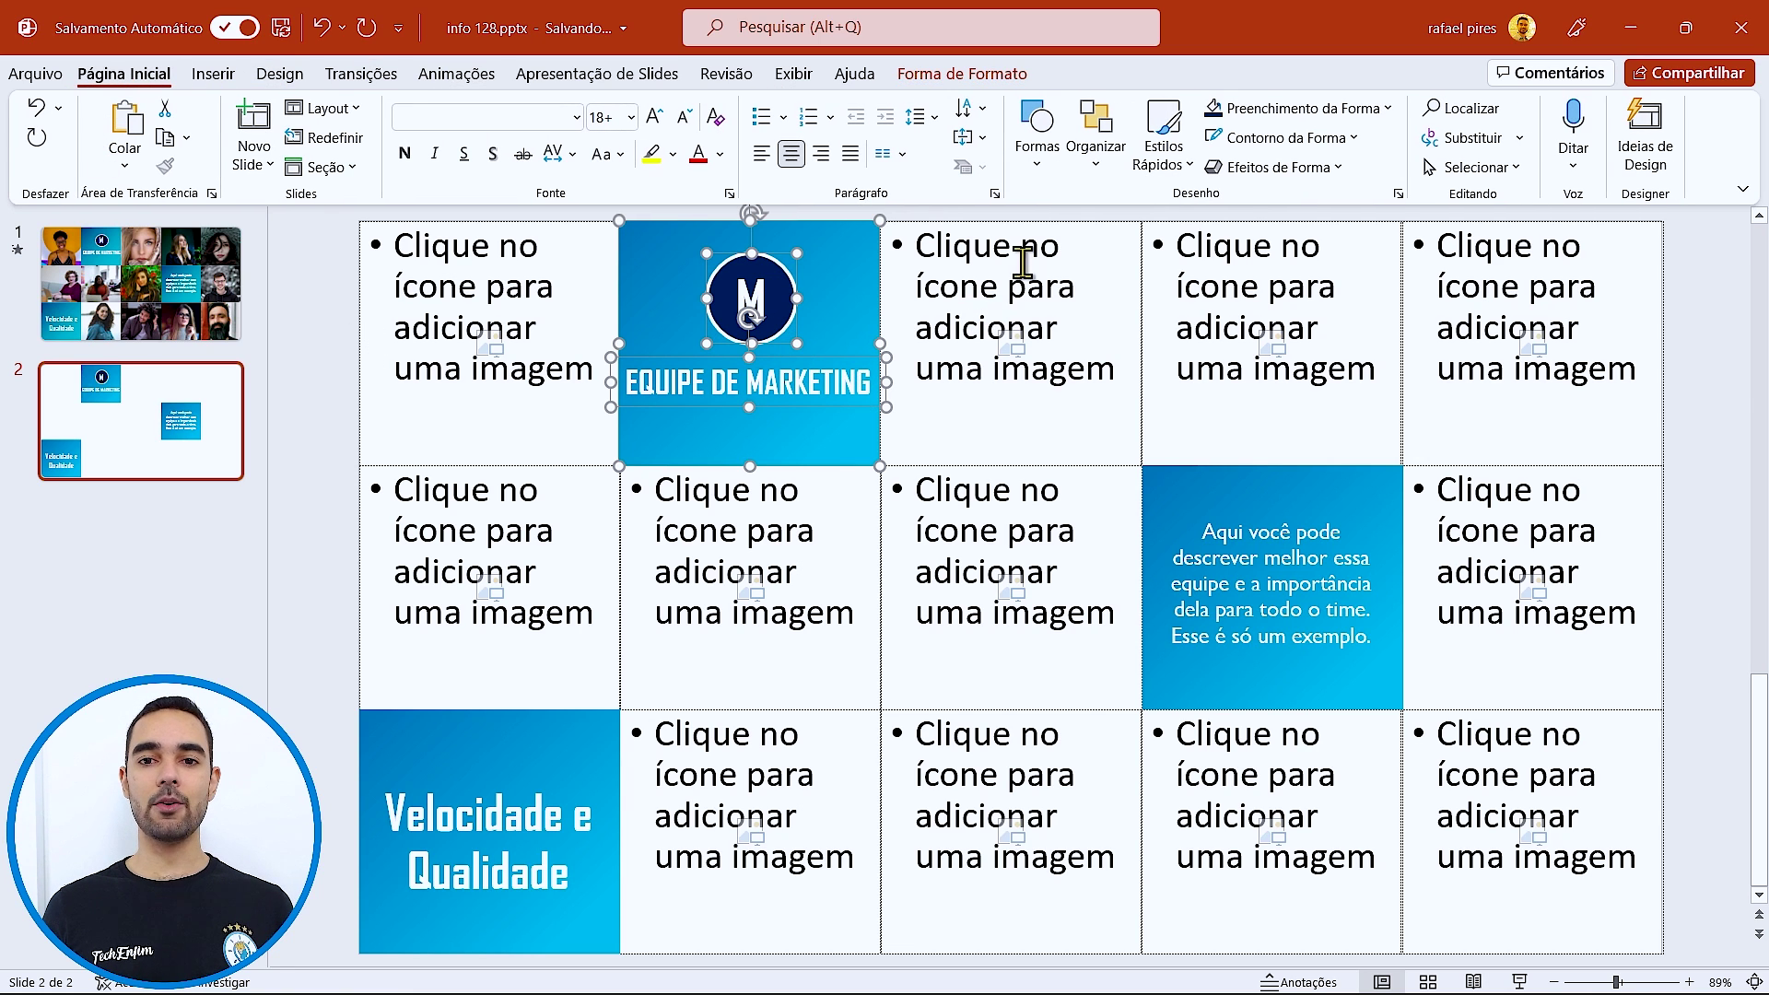
click(1096, 147)
click(1106, 403)
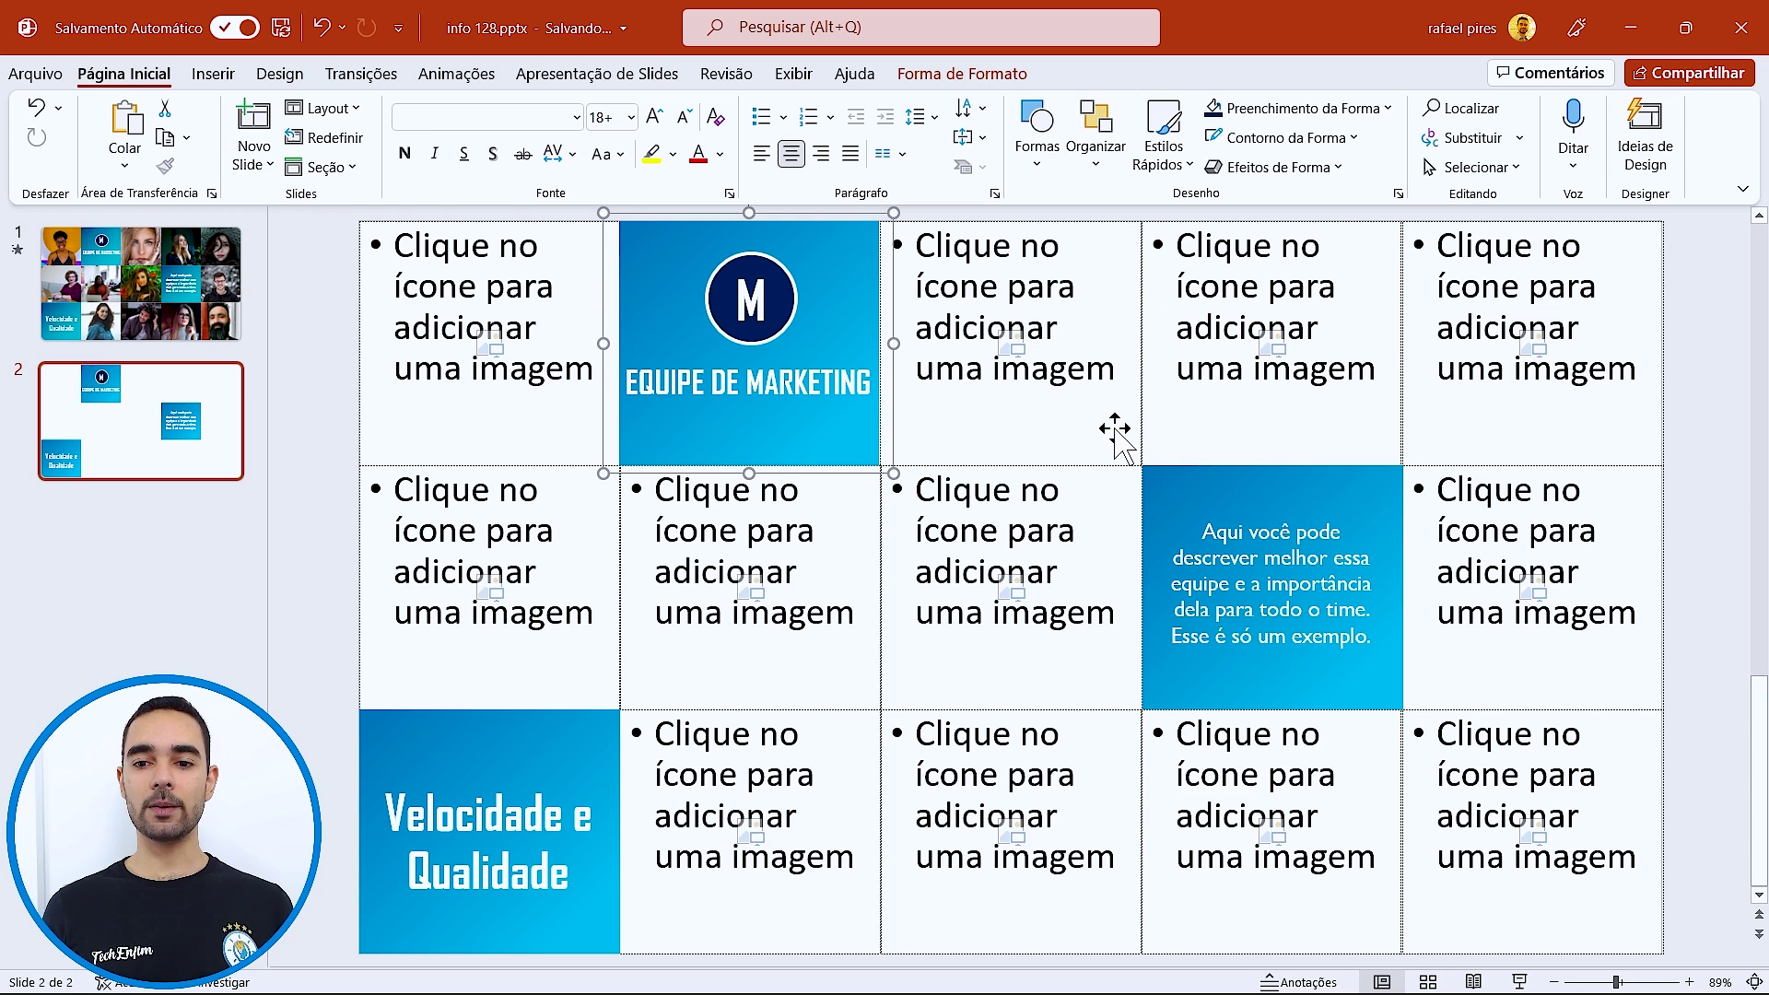
- Group the description text box with the blue tile behind it
triple_click(1275, 584)
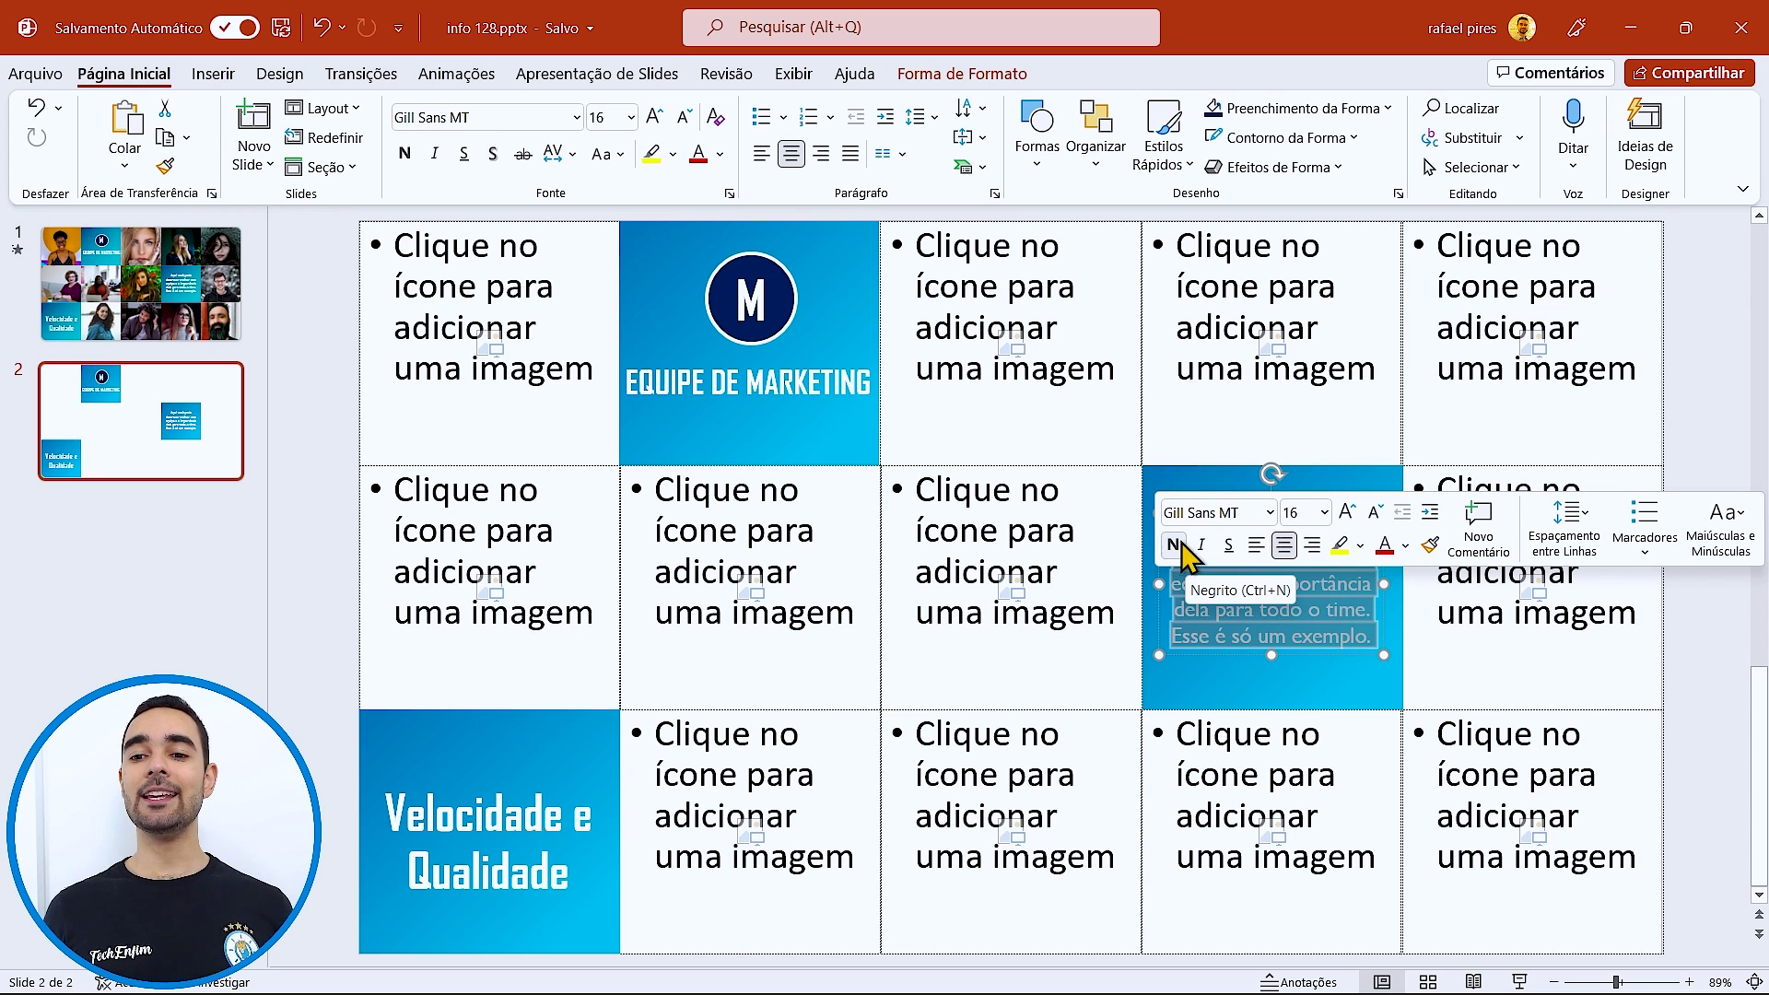
click(1406, 545)
key(Escape)
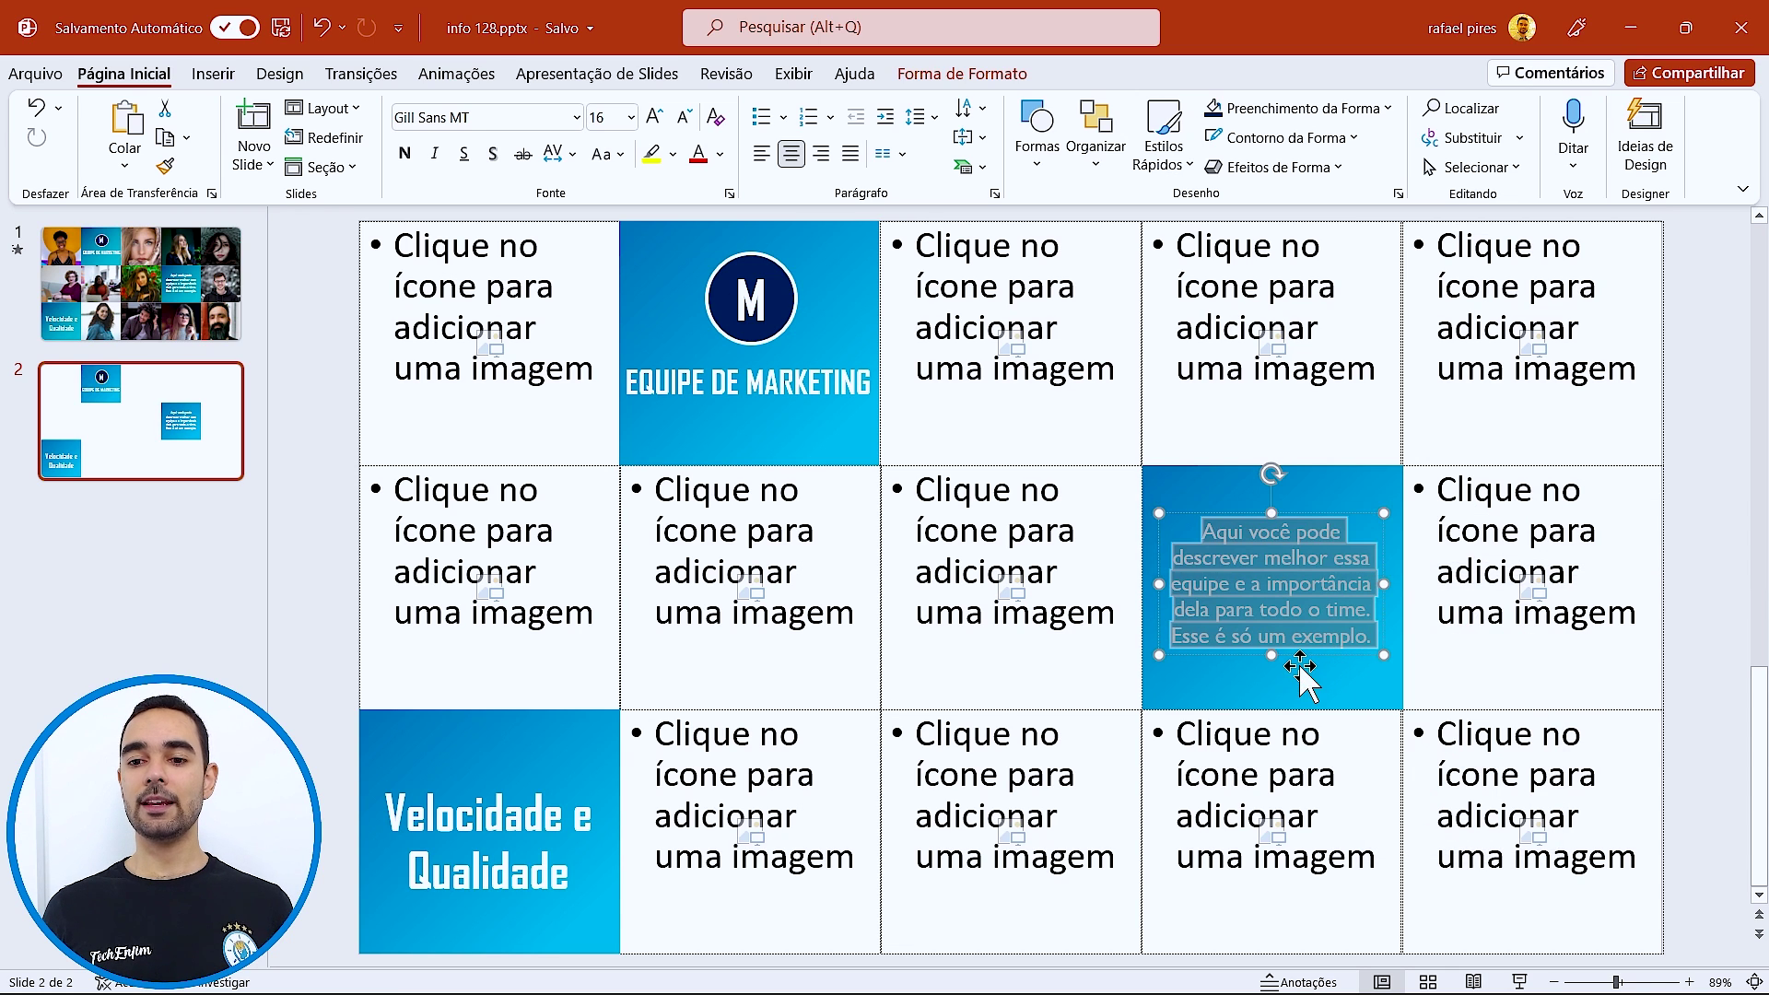
click(1302, 673)
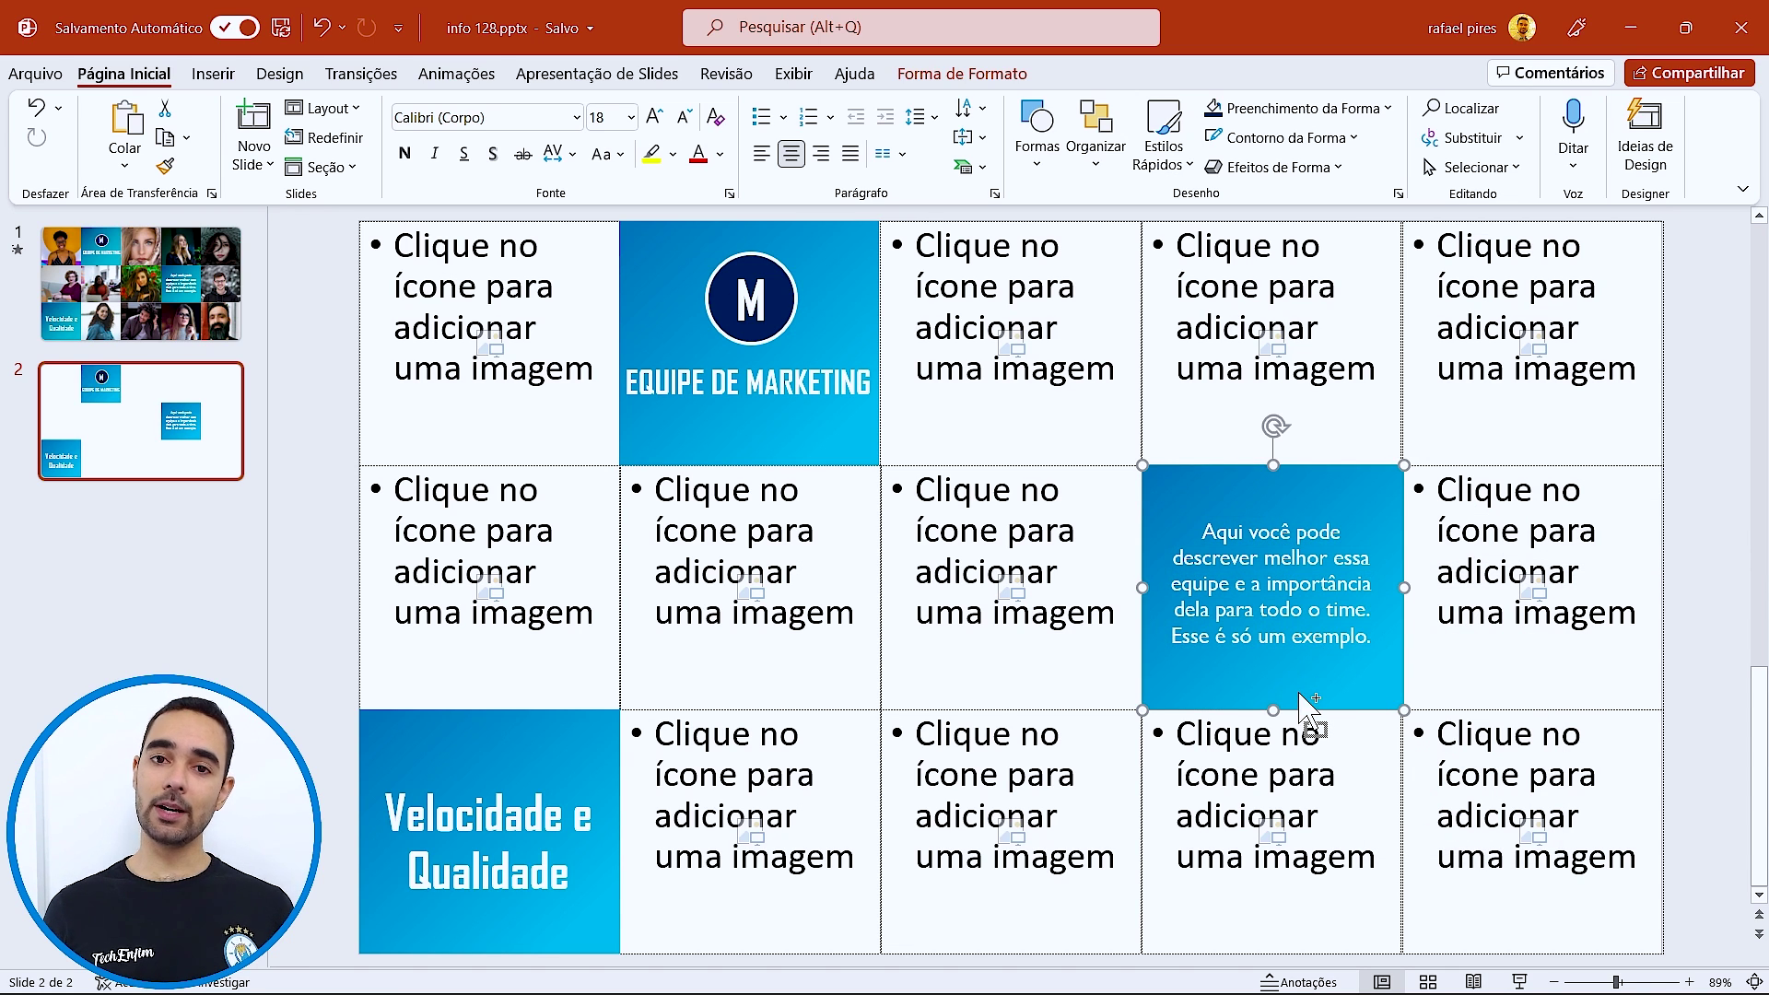
click(1249, 577)
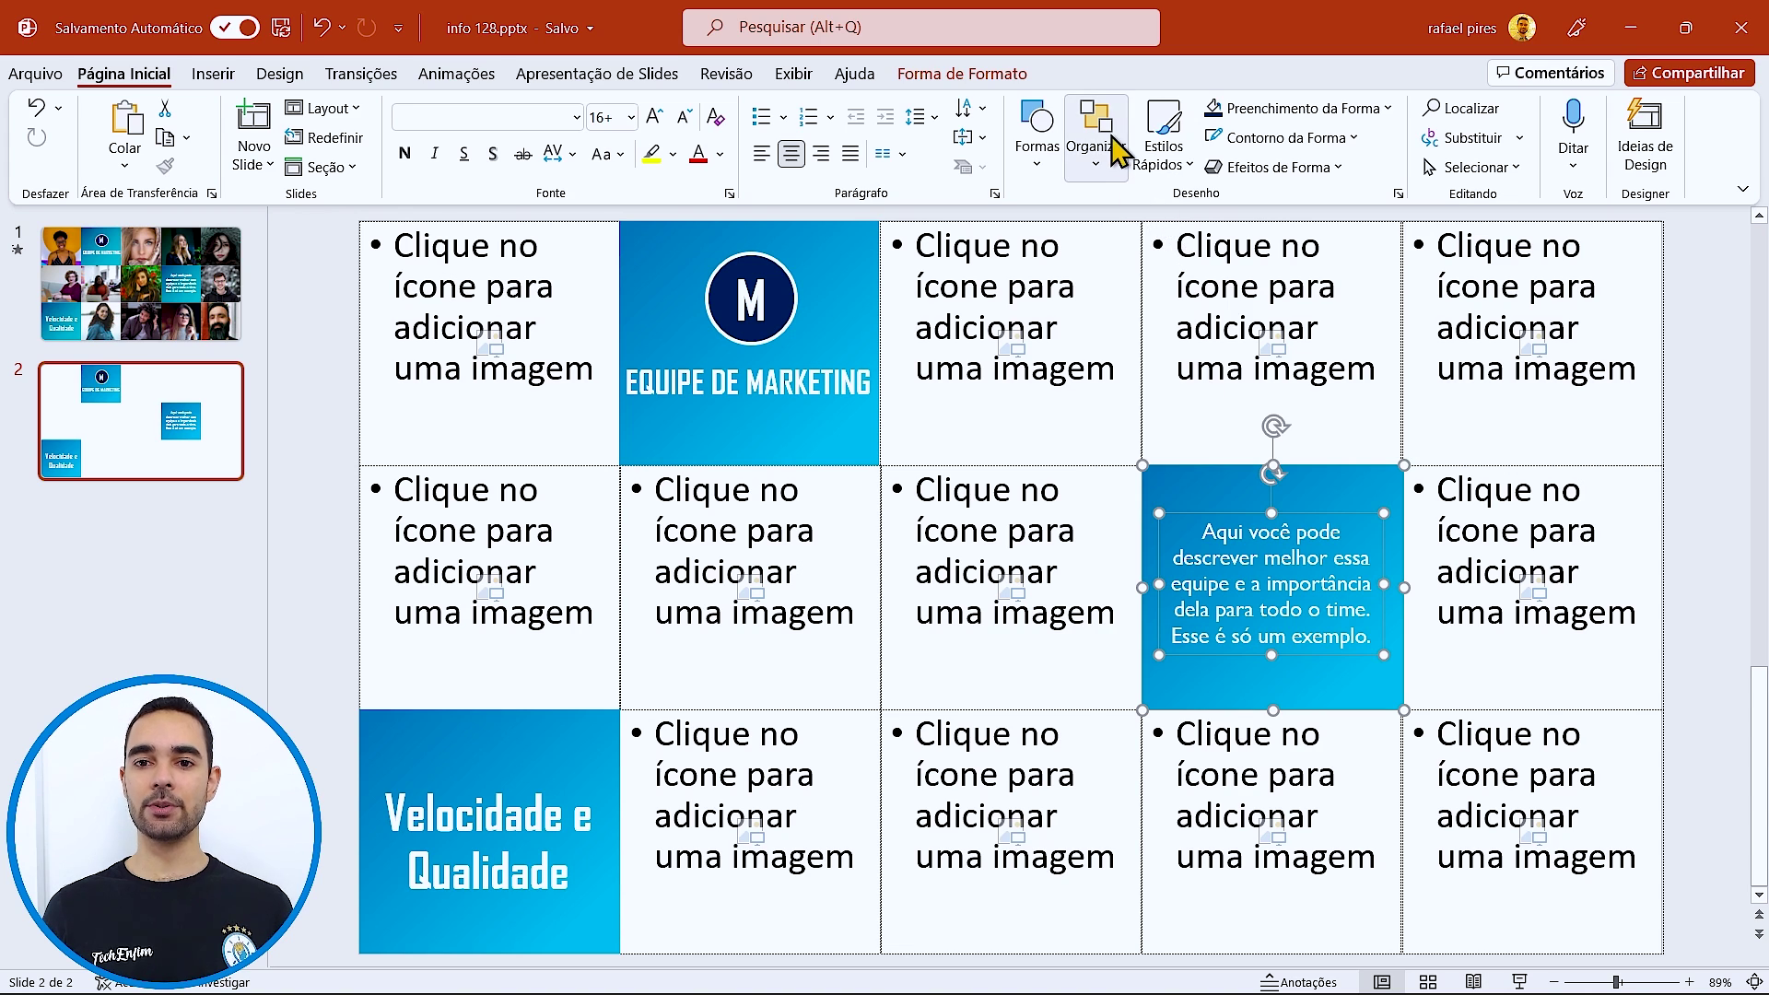
click(1096, 139)
click(1163, 406)
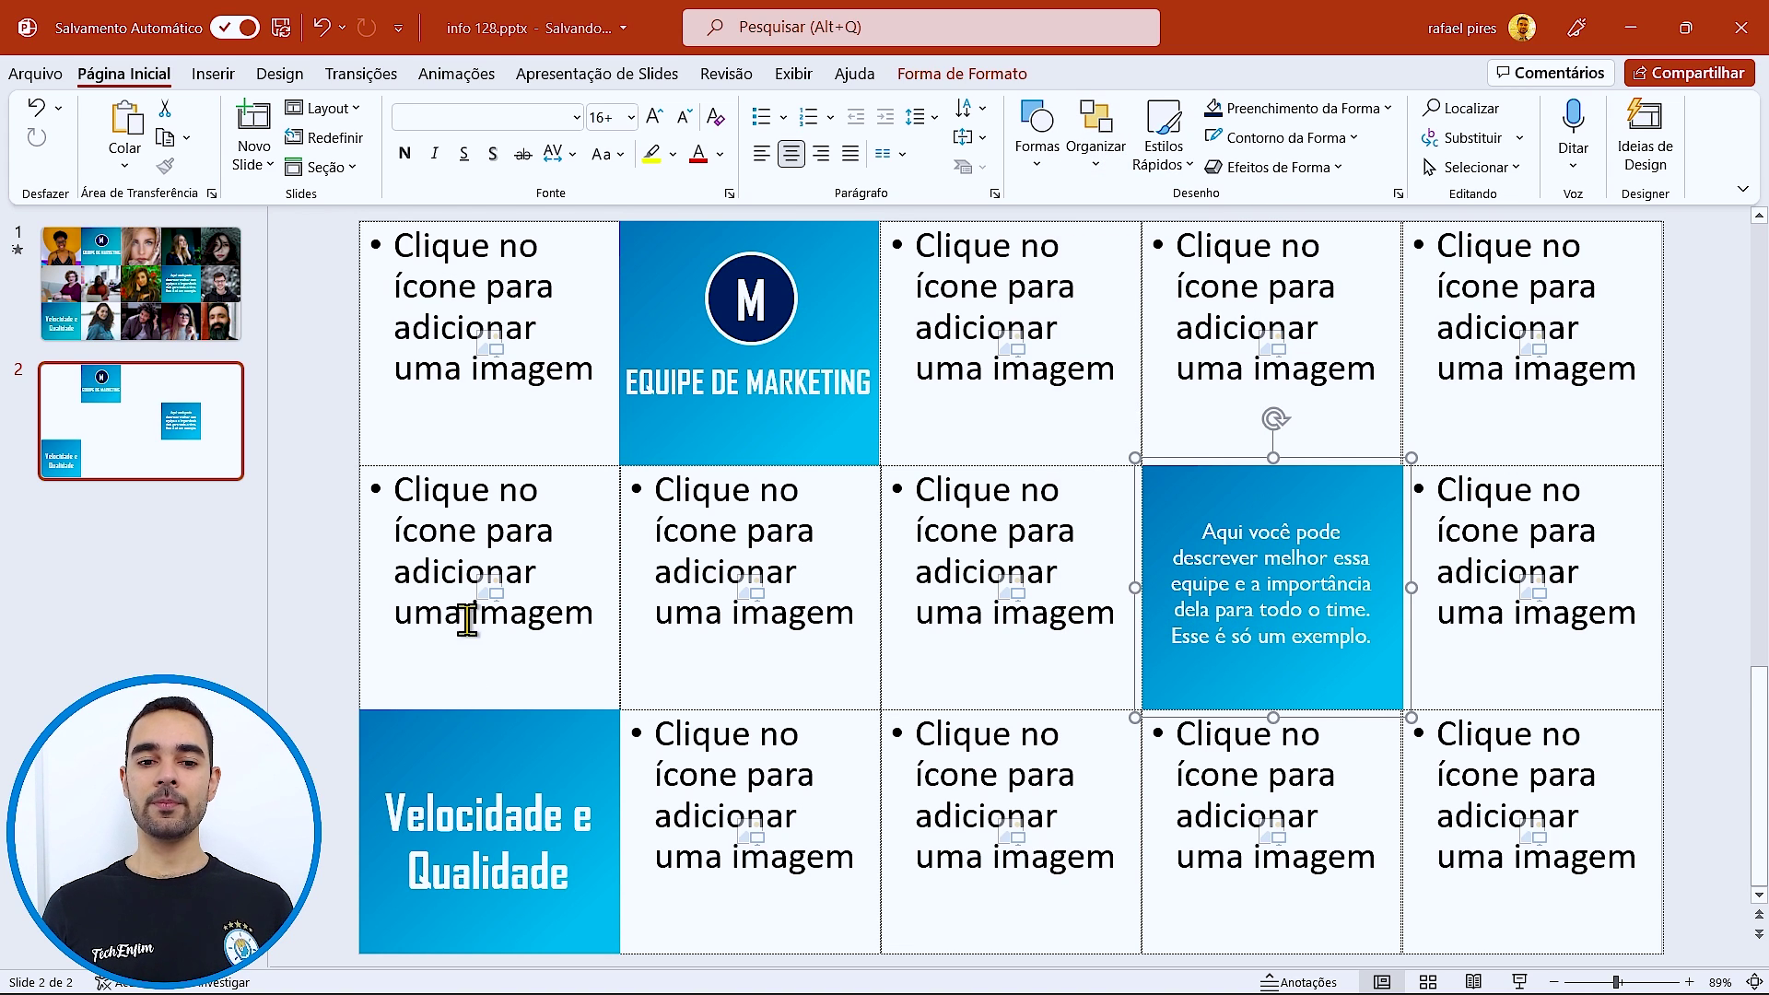
- Group the Velocidade e Qualidade text box with its blue tile
triple_click(429, 862)
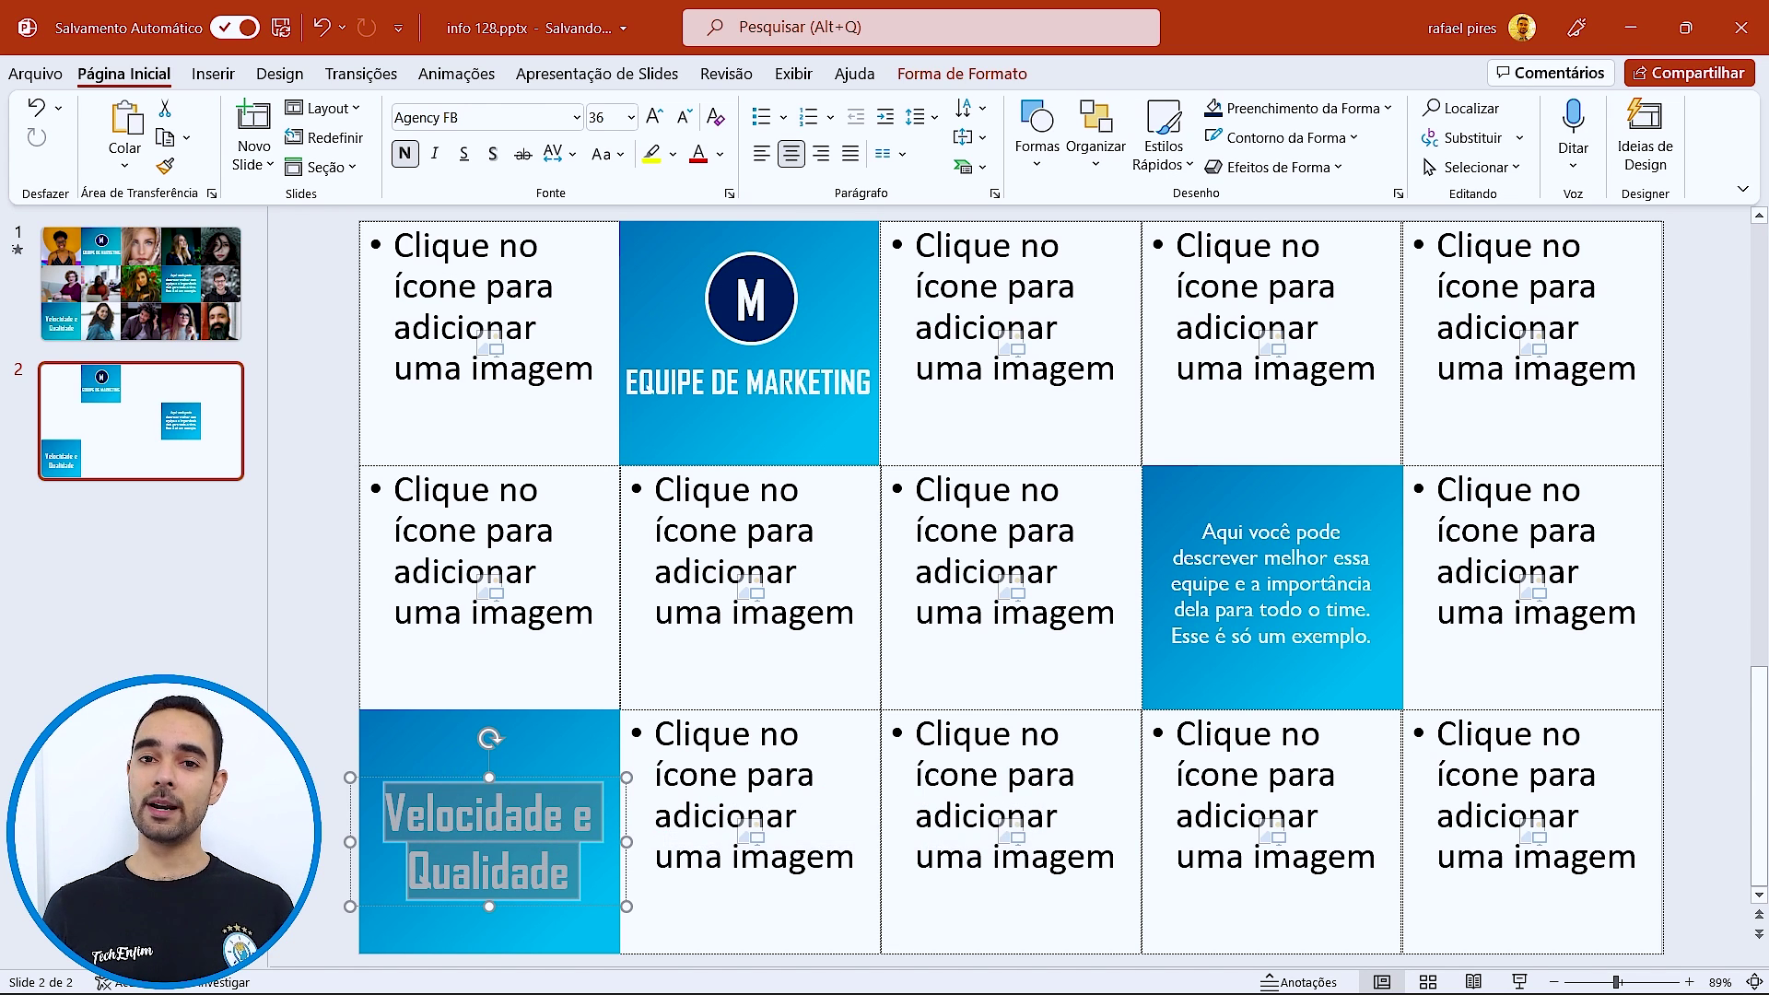
click(229, 765)
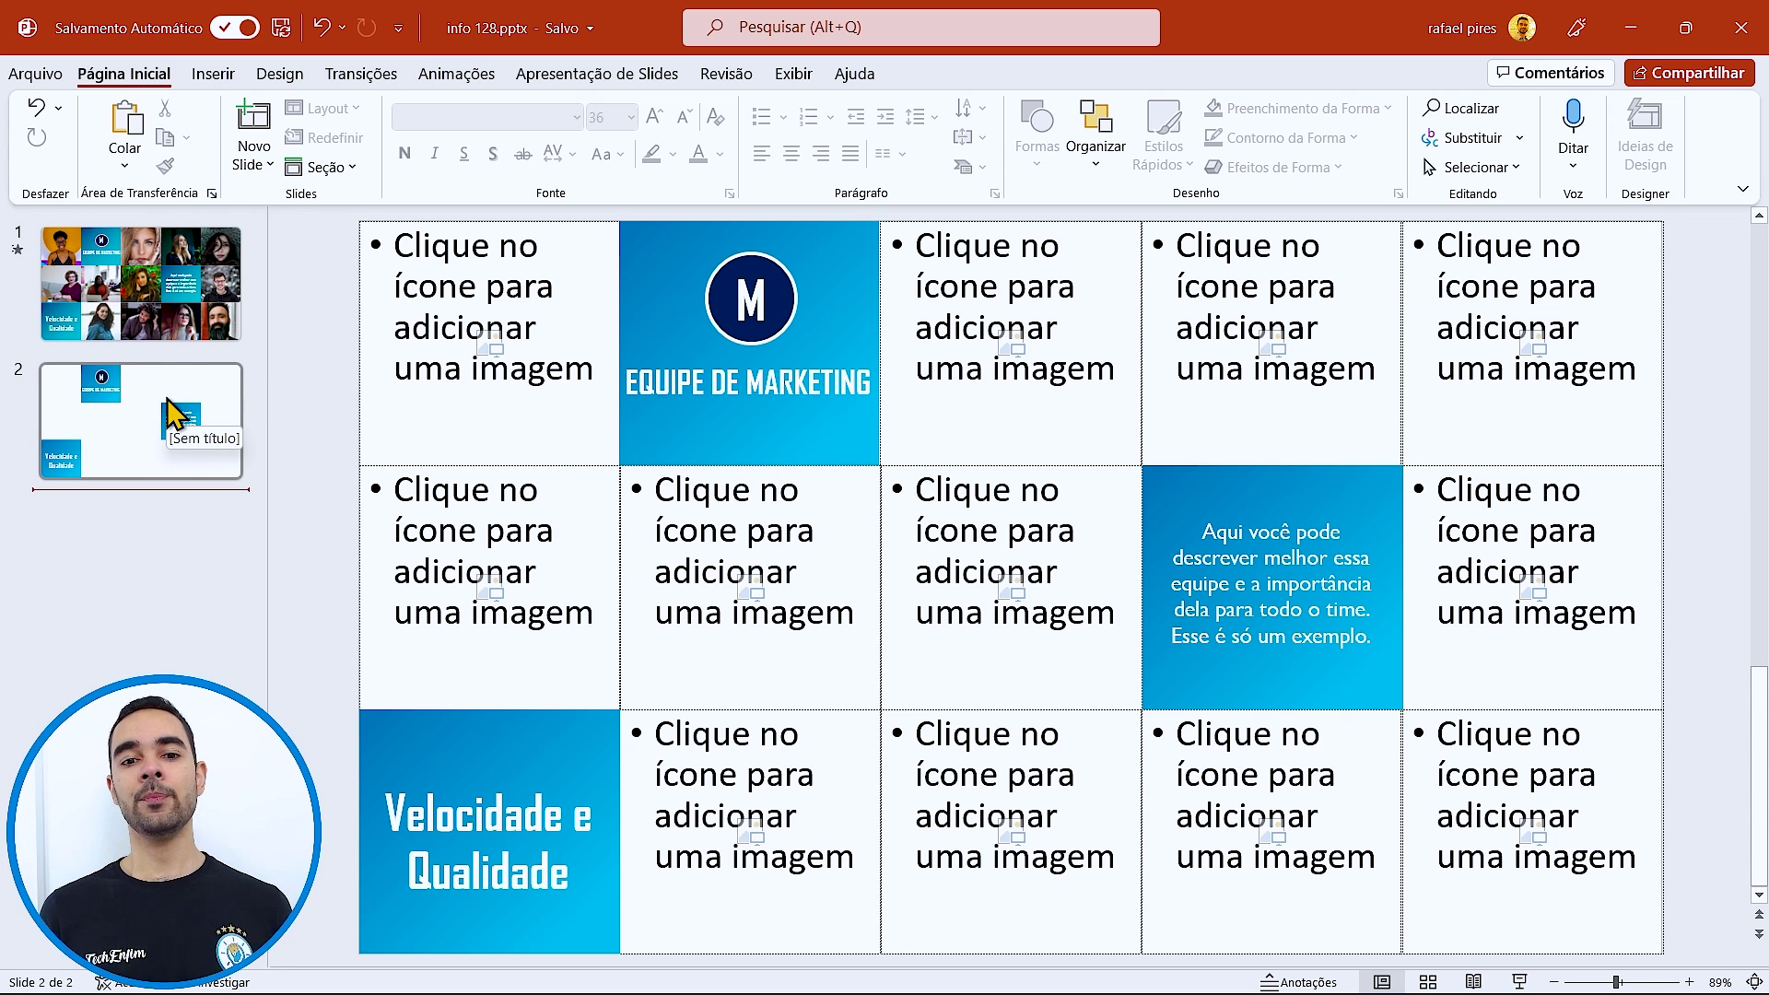
click(446, 754)
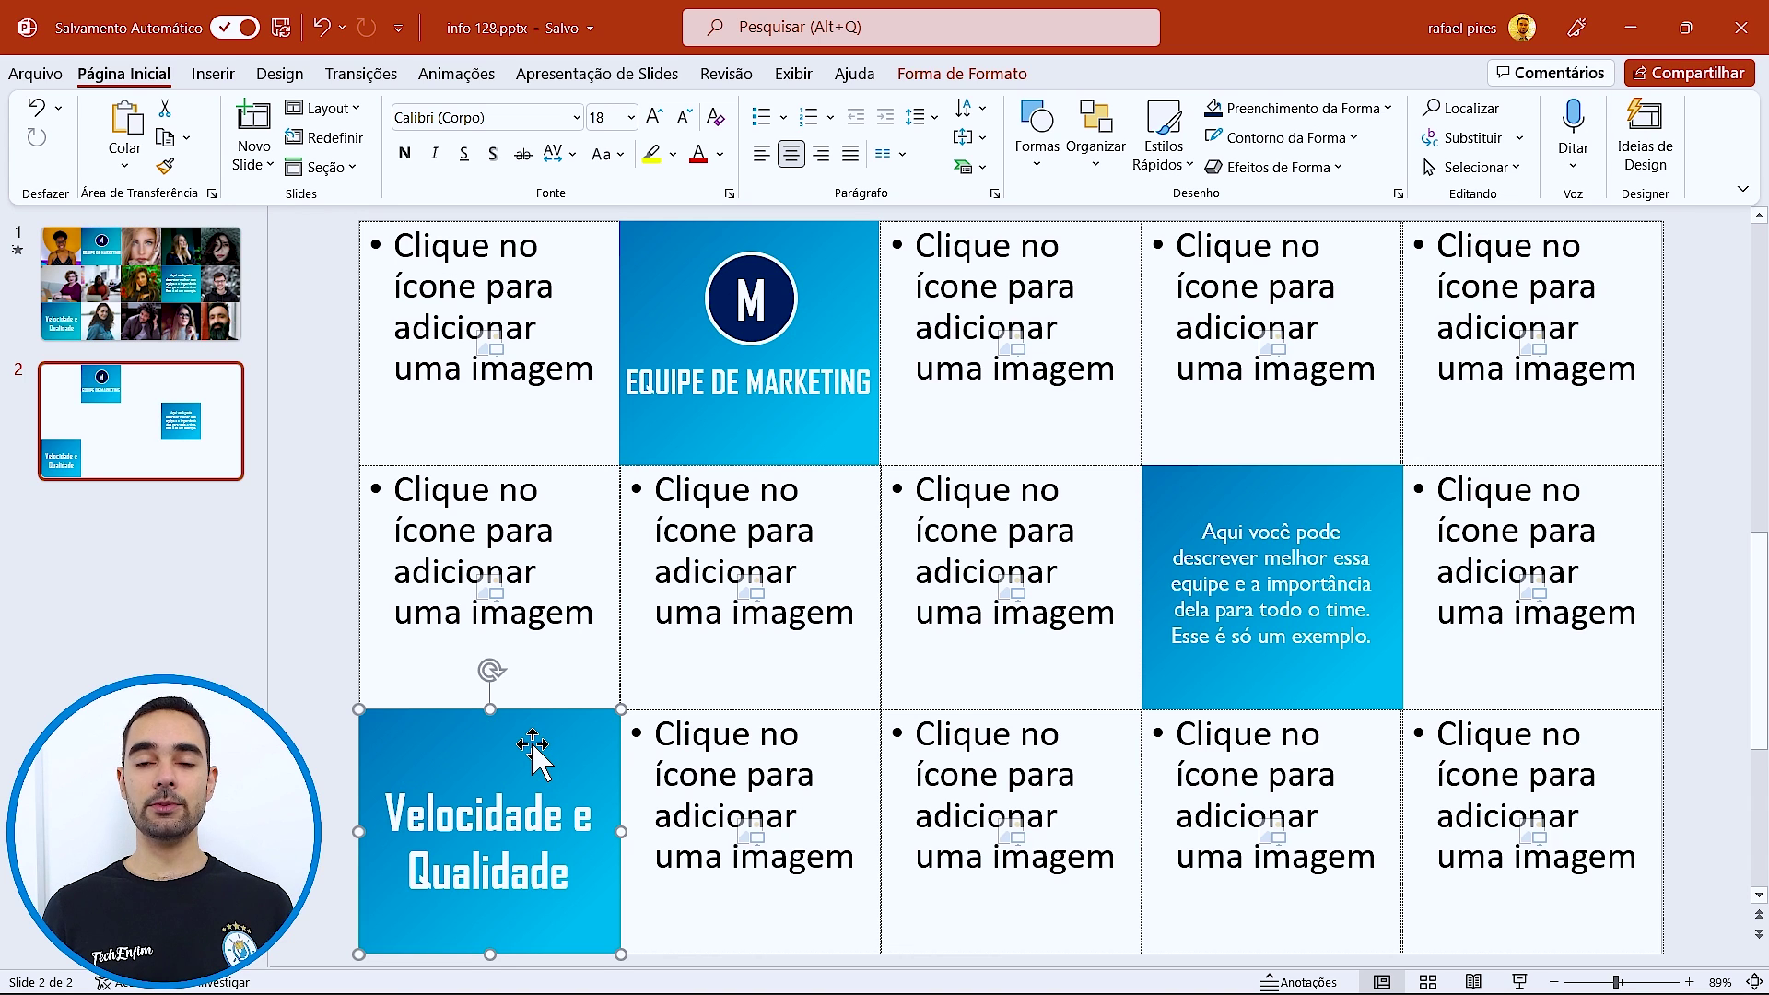
click(504, 828)
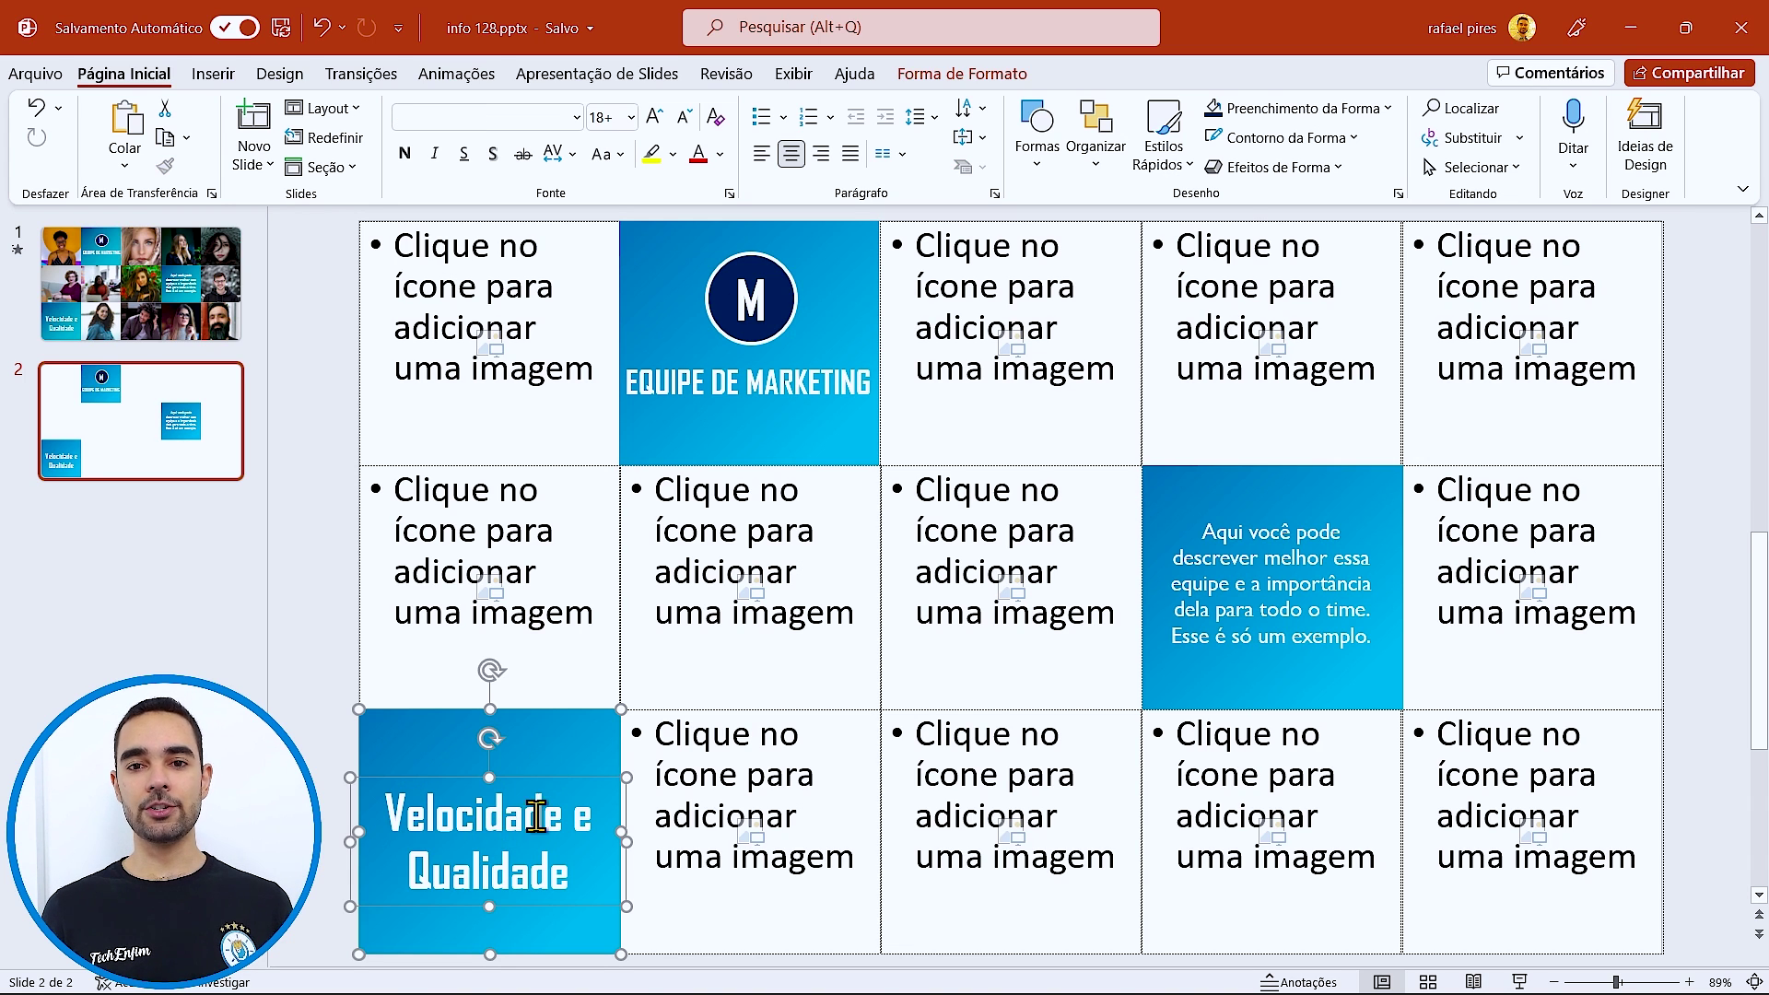
click(1095, 138)
click(1152, 399)
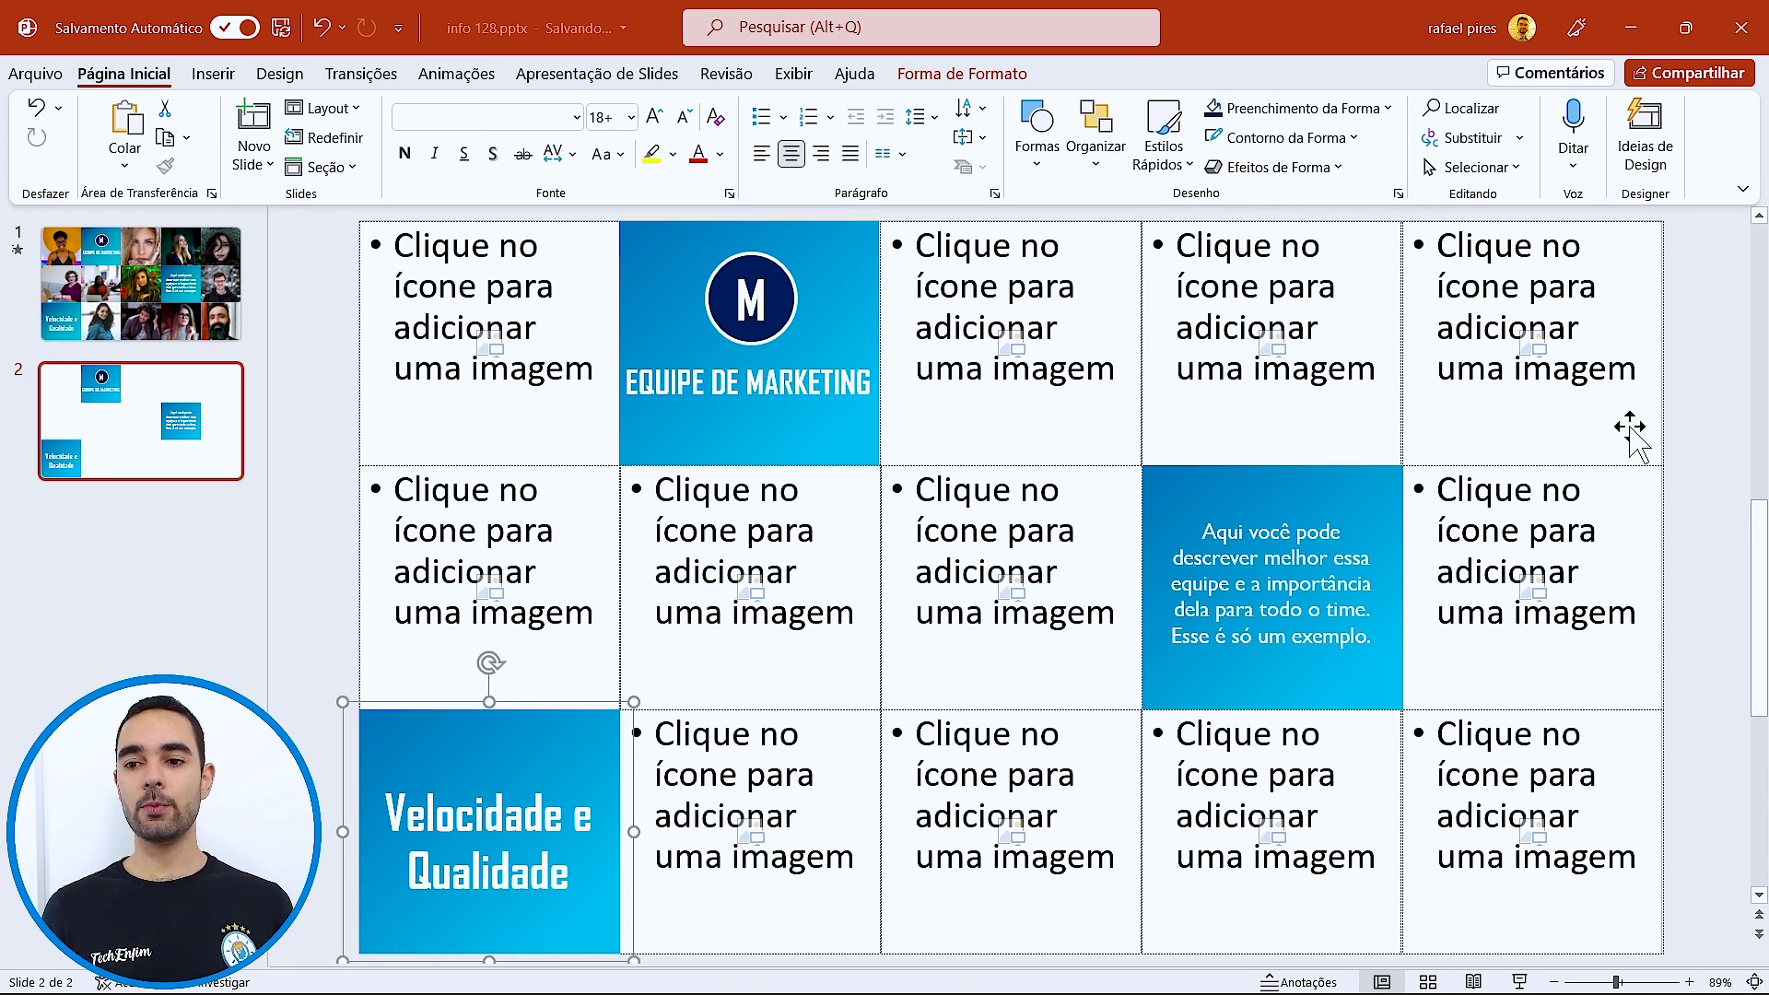
click(1698, 387)
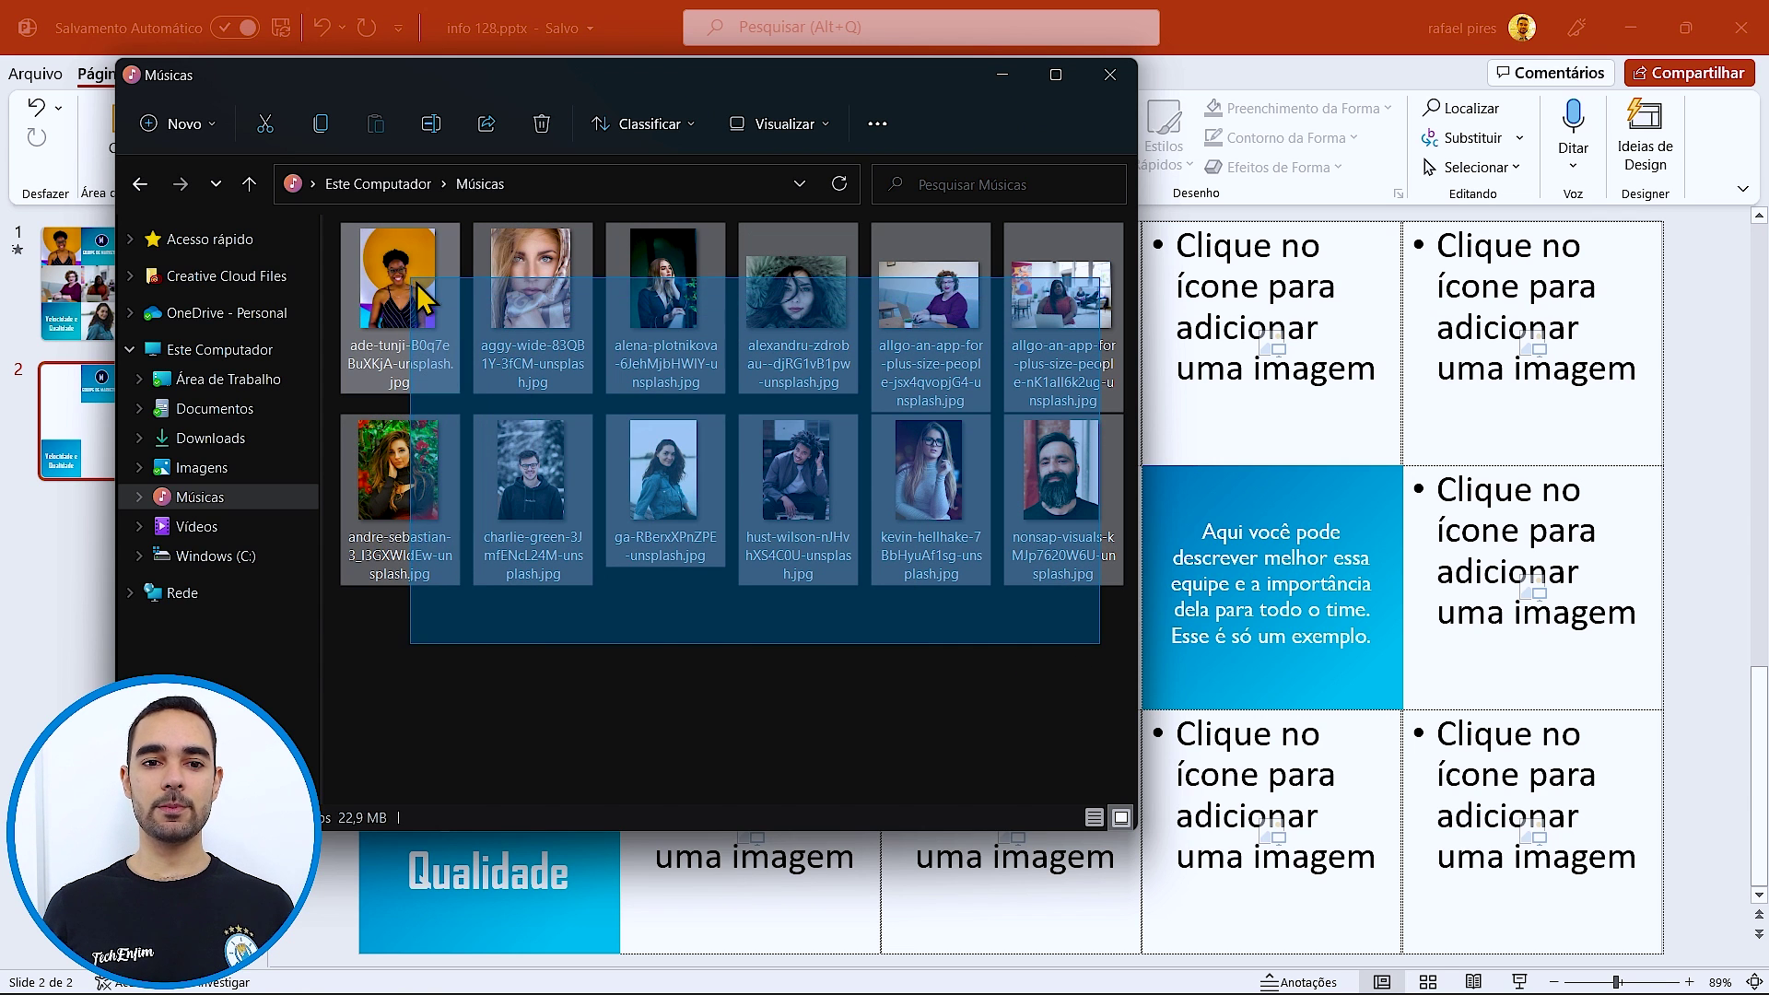
- Select all twelve photos in the Músicas folder and drop them into the slide's picture placeholders
drag(1083, 623, 516, 654)
drag(378, 724, 1046, 263)
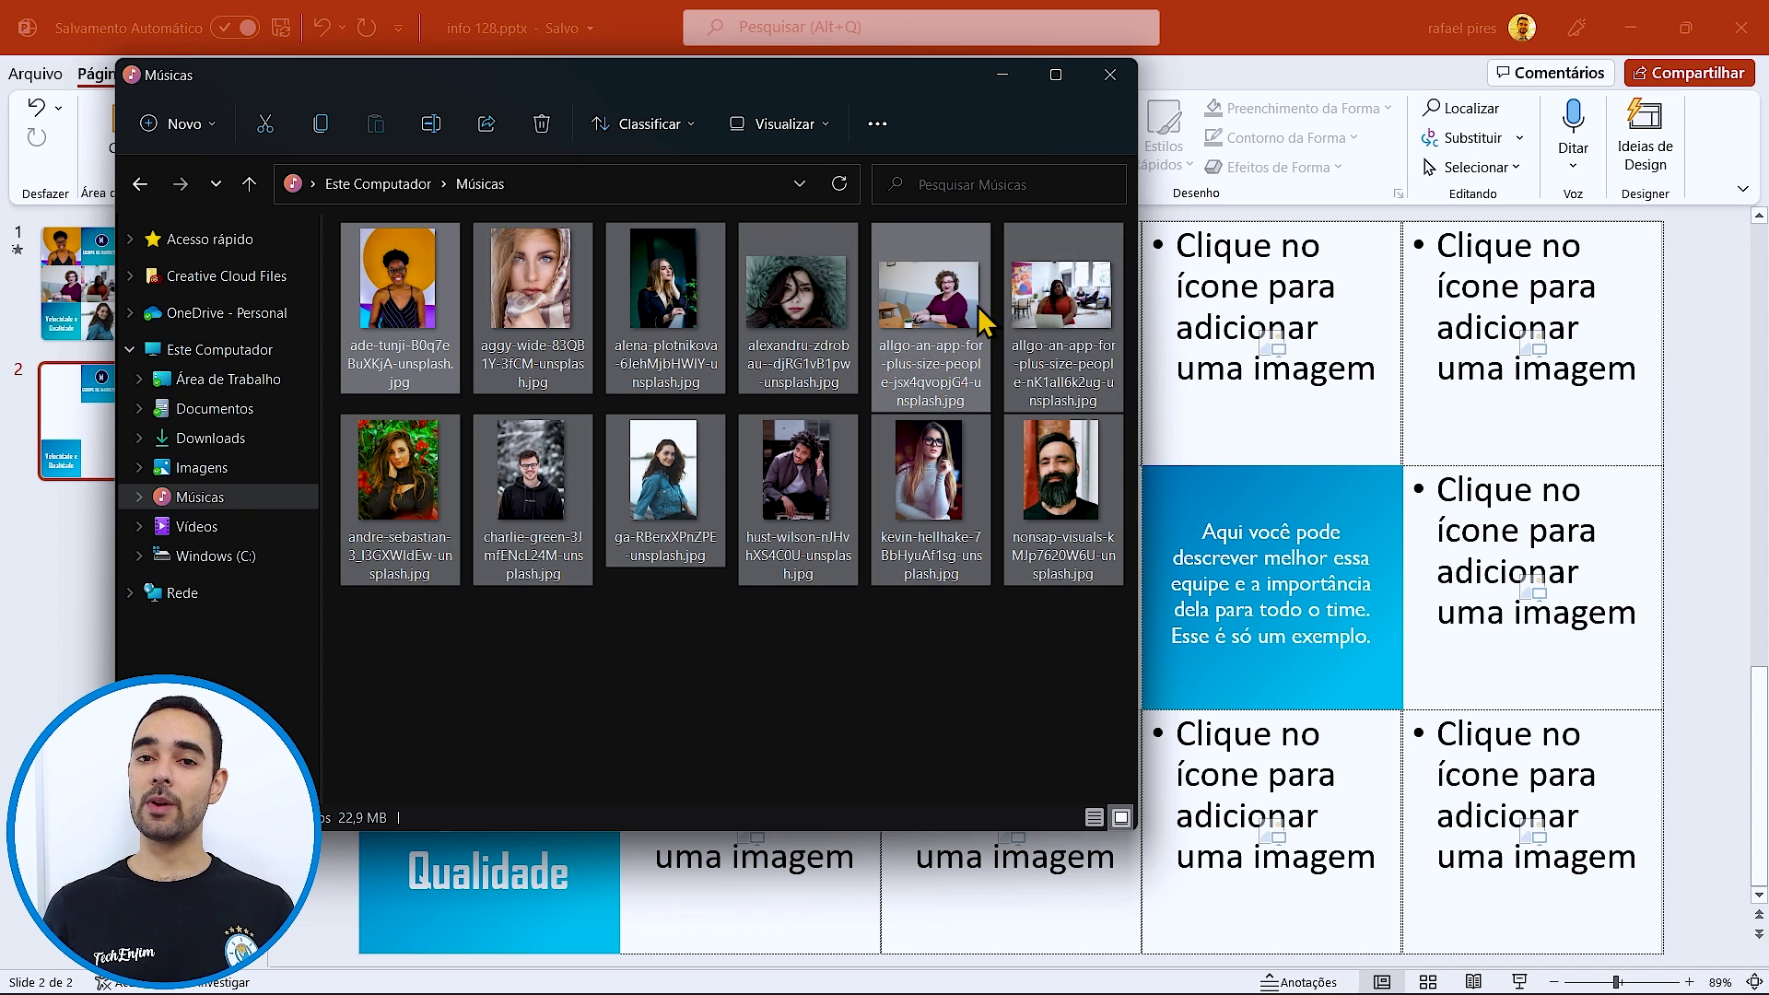
drag(411, 328, 1467, 327)
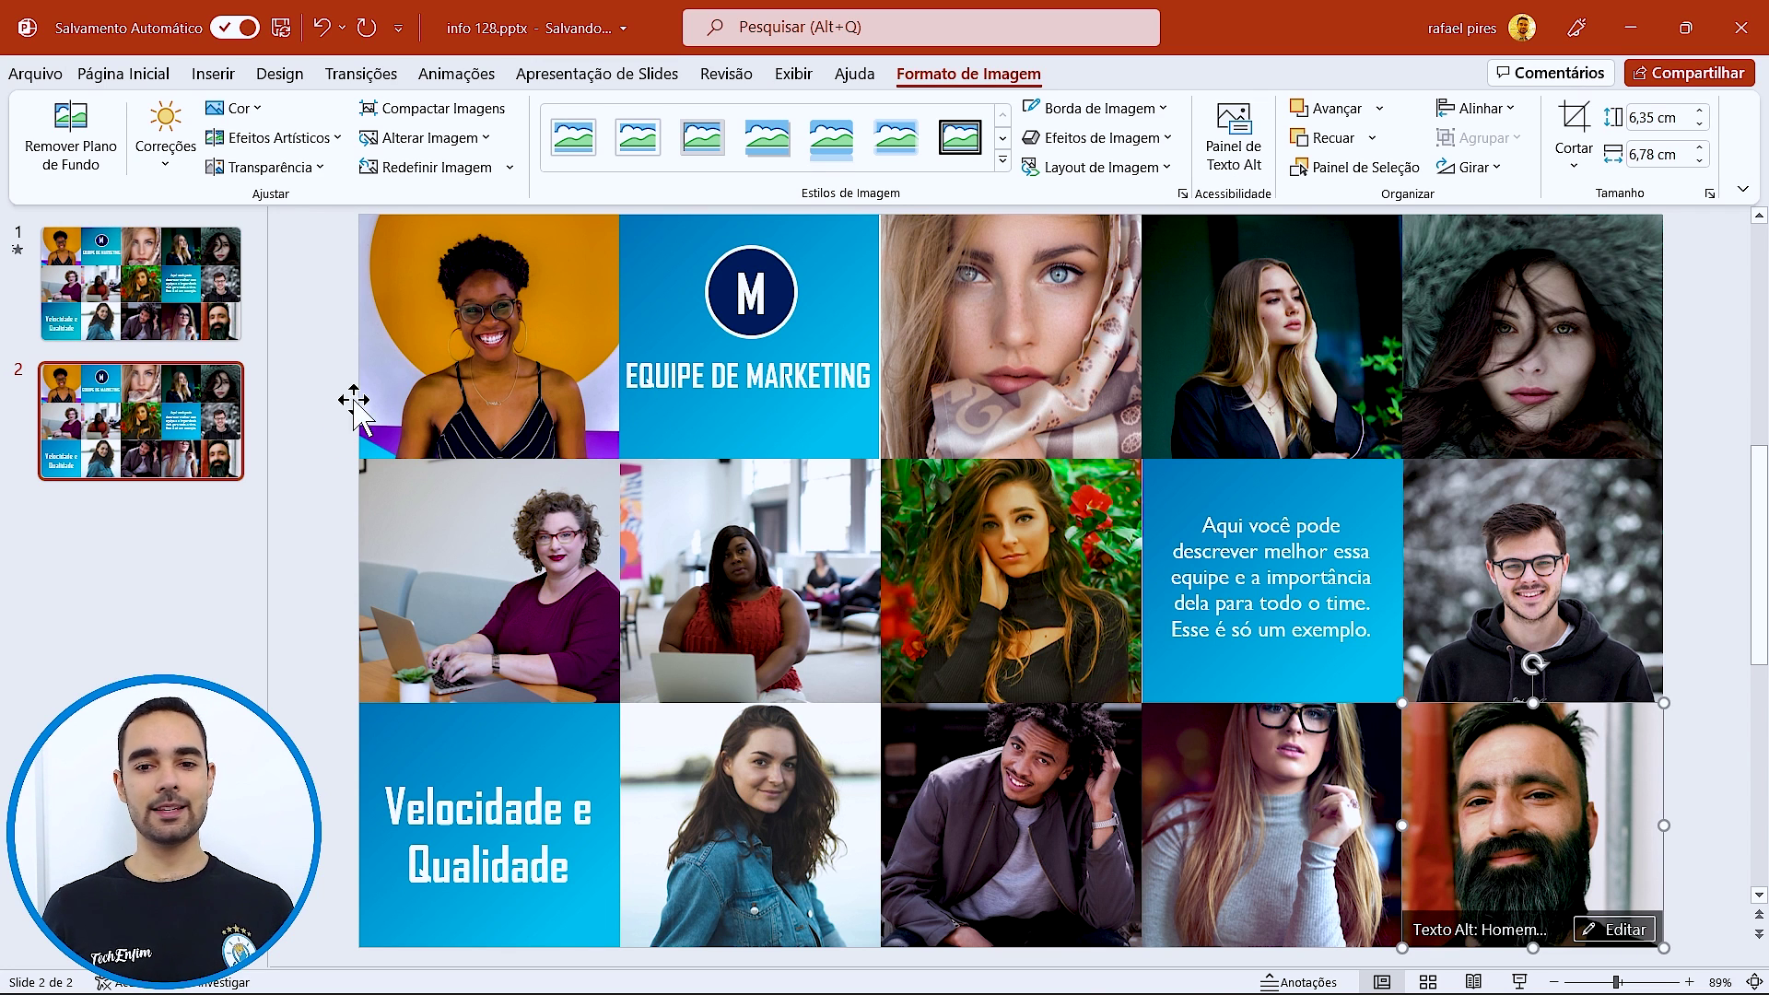
click(735, 407)
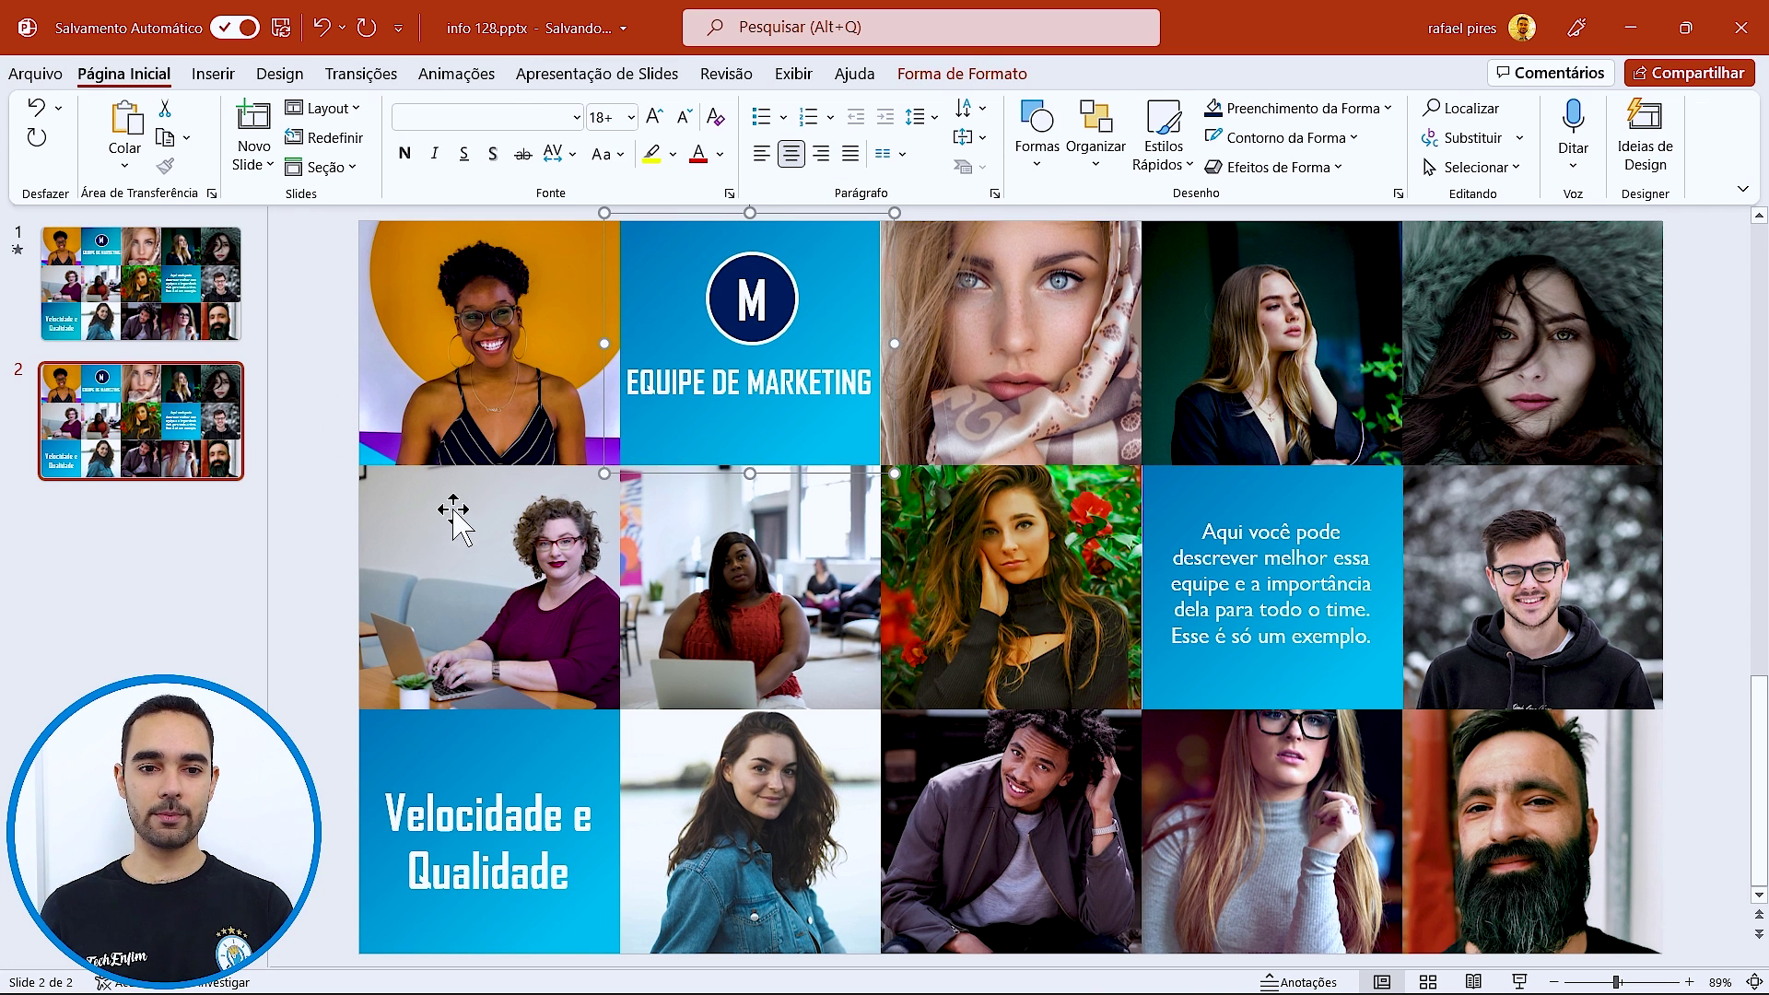
click(316, 533)
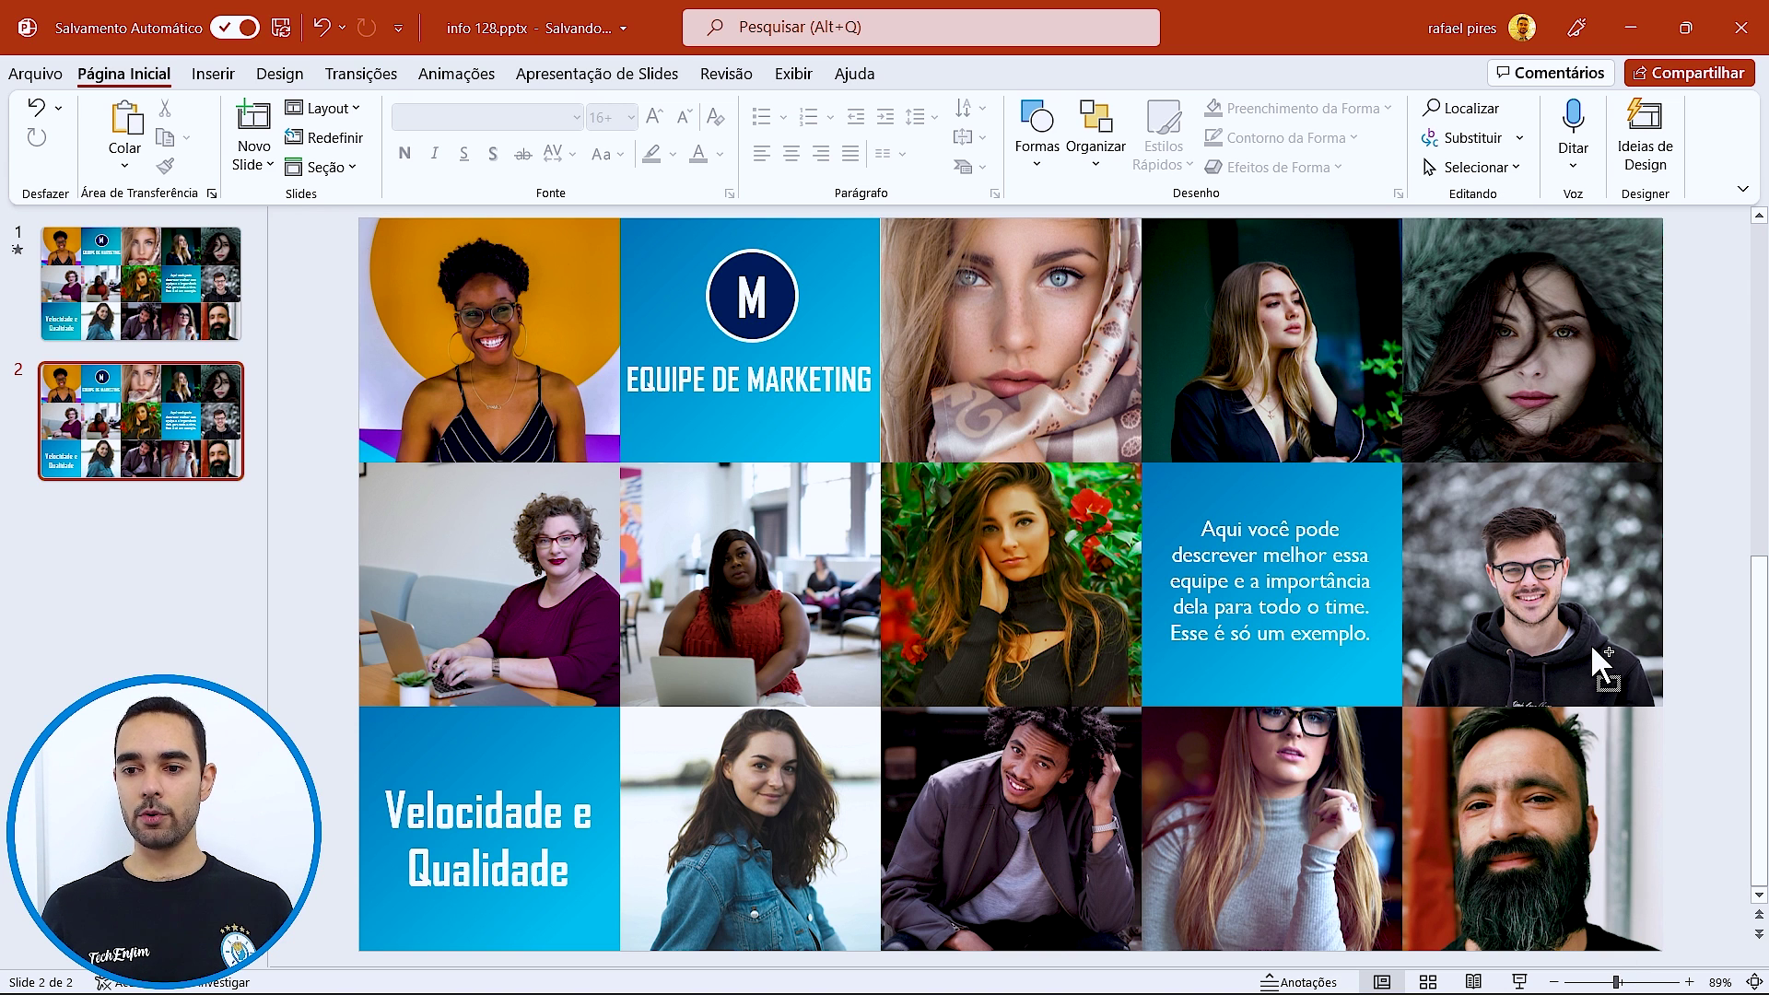
ctrl+scroll(1595, 649, down, 3)
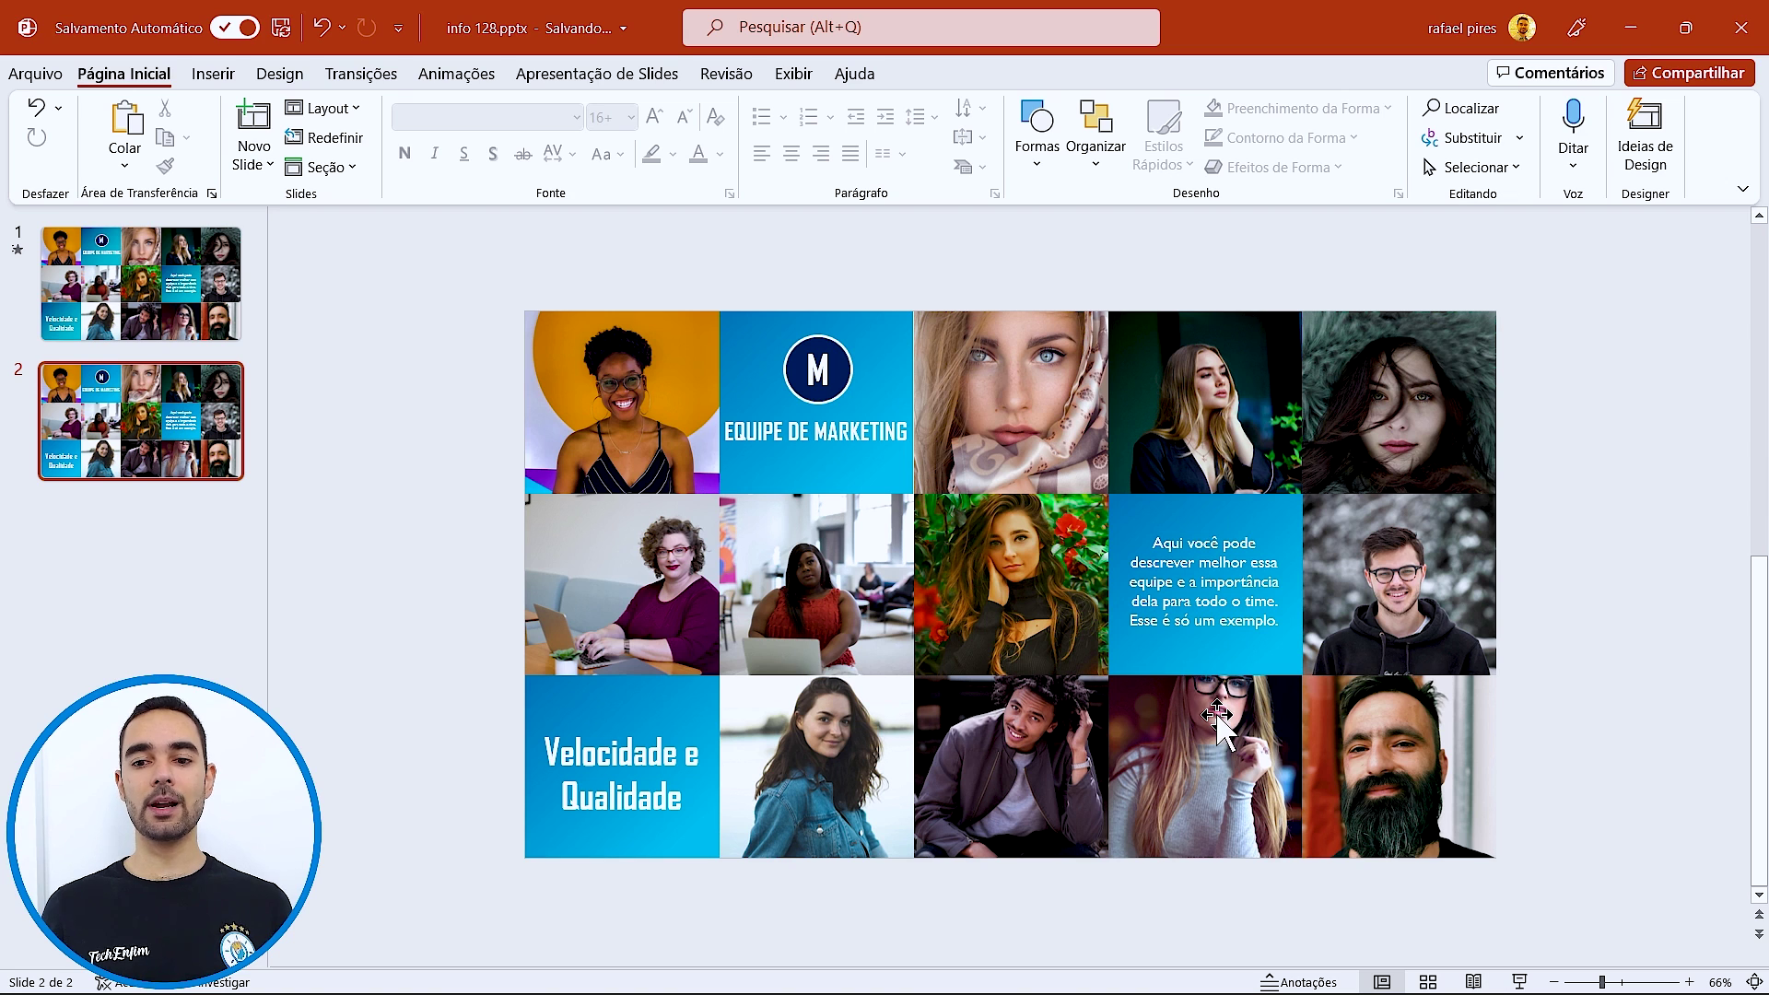
- Crop the glasses woman's photo so the image sits lower within its frame
click(1201, 779)
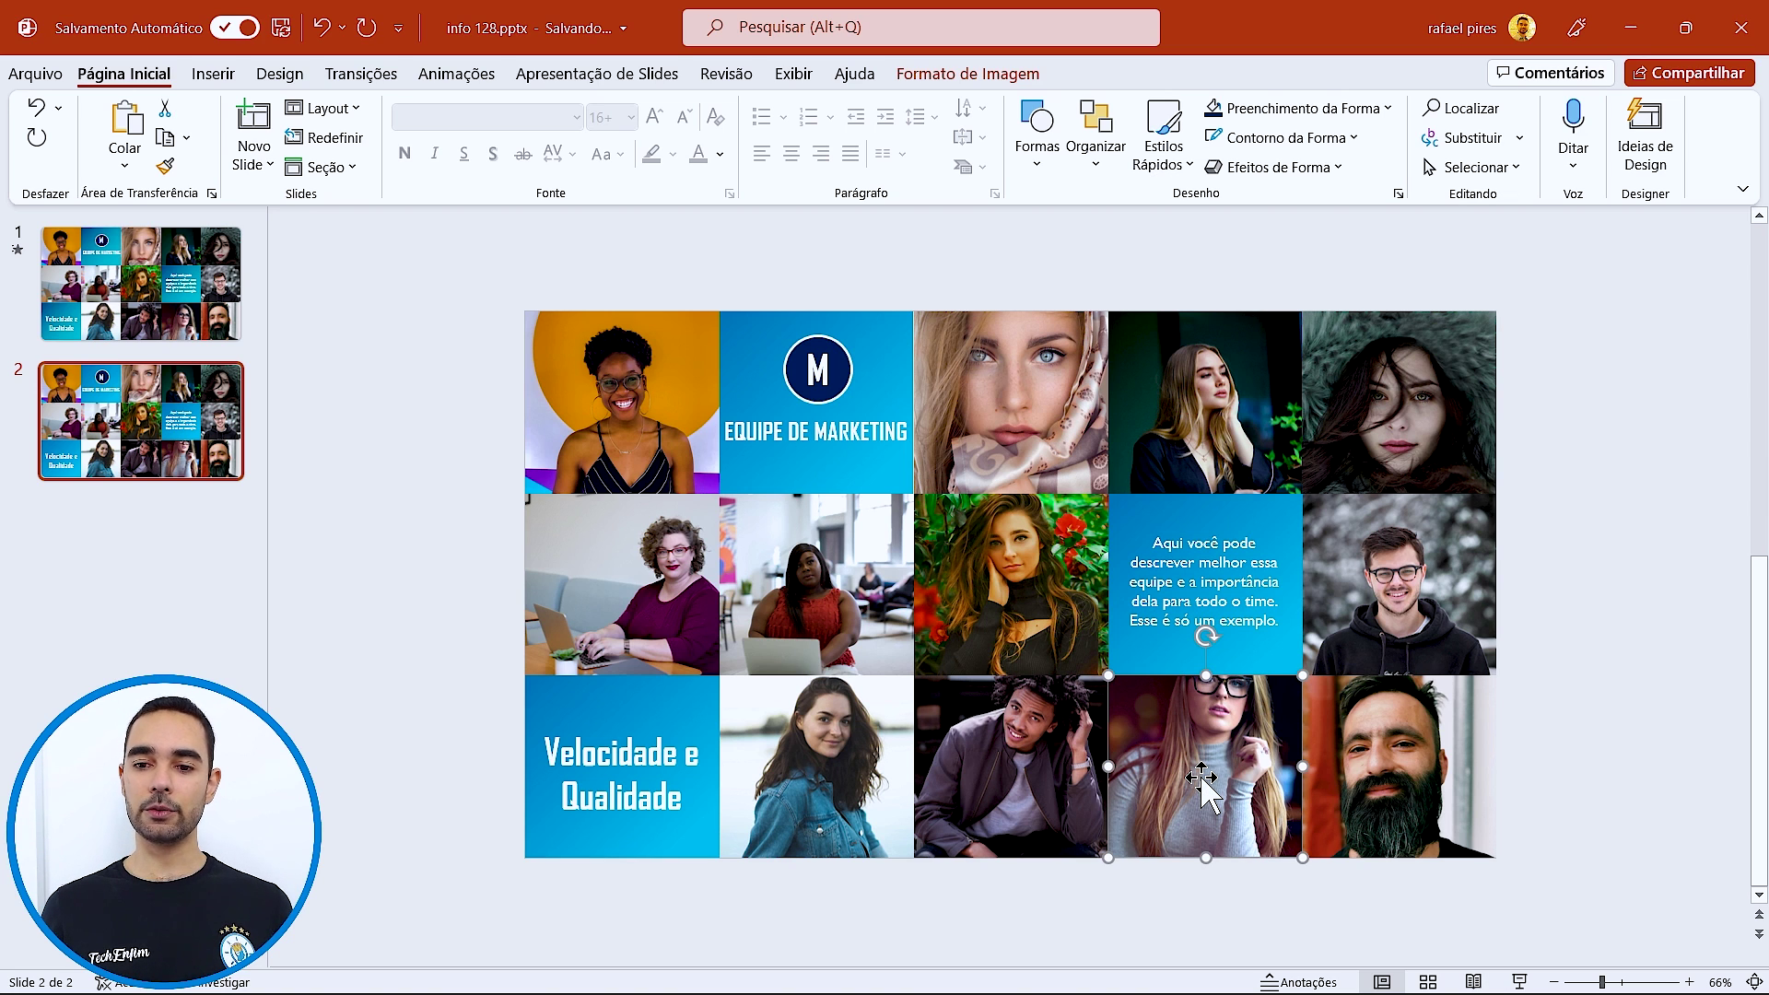
click(999, 75)
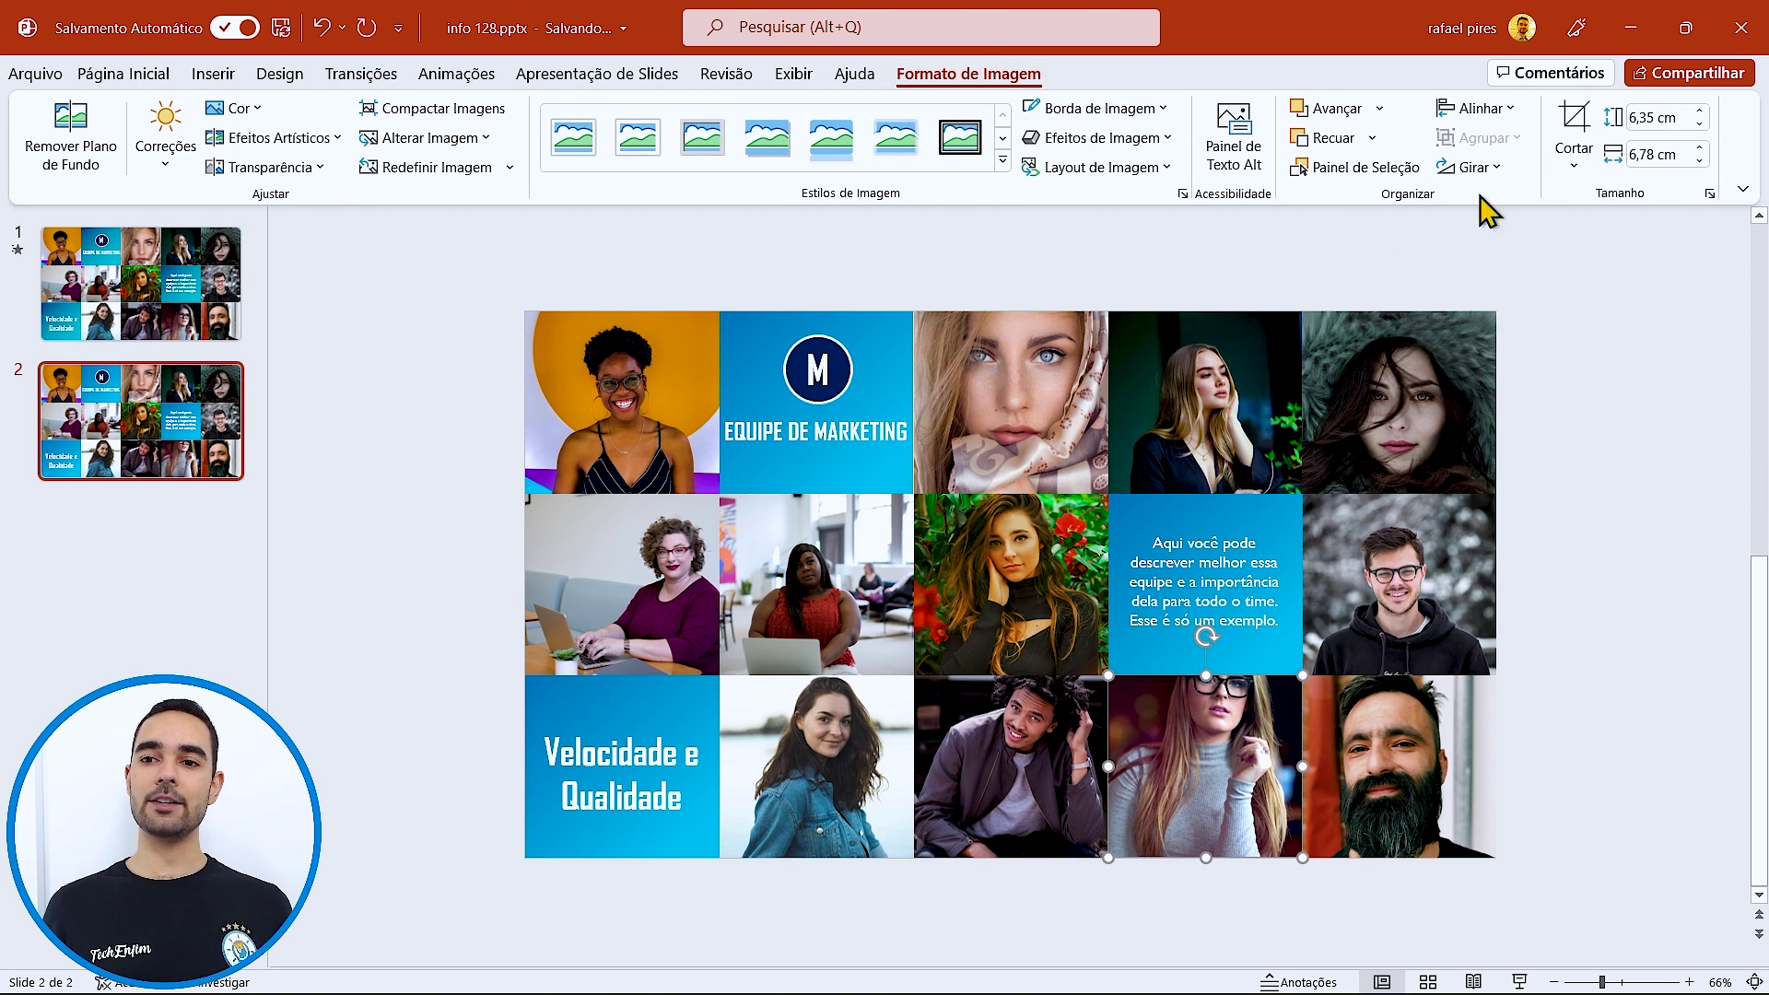
click(1574, 124)
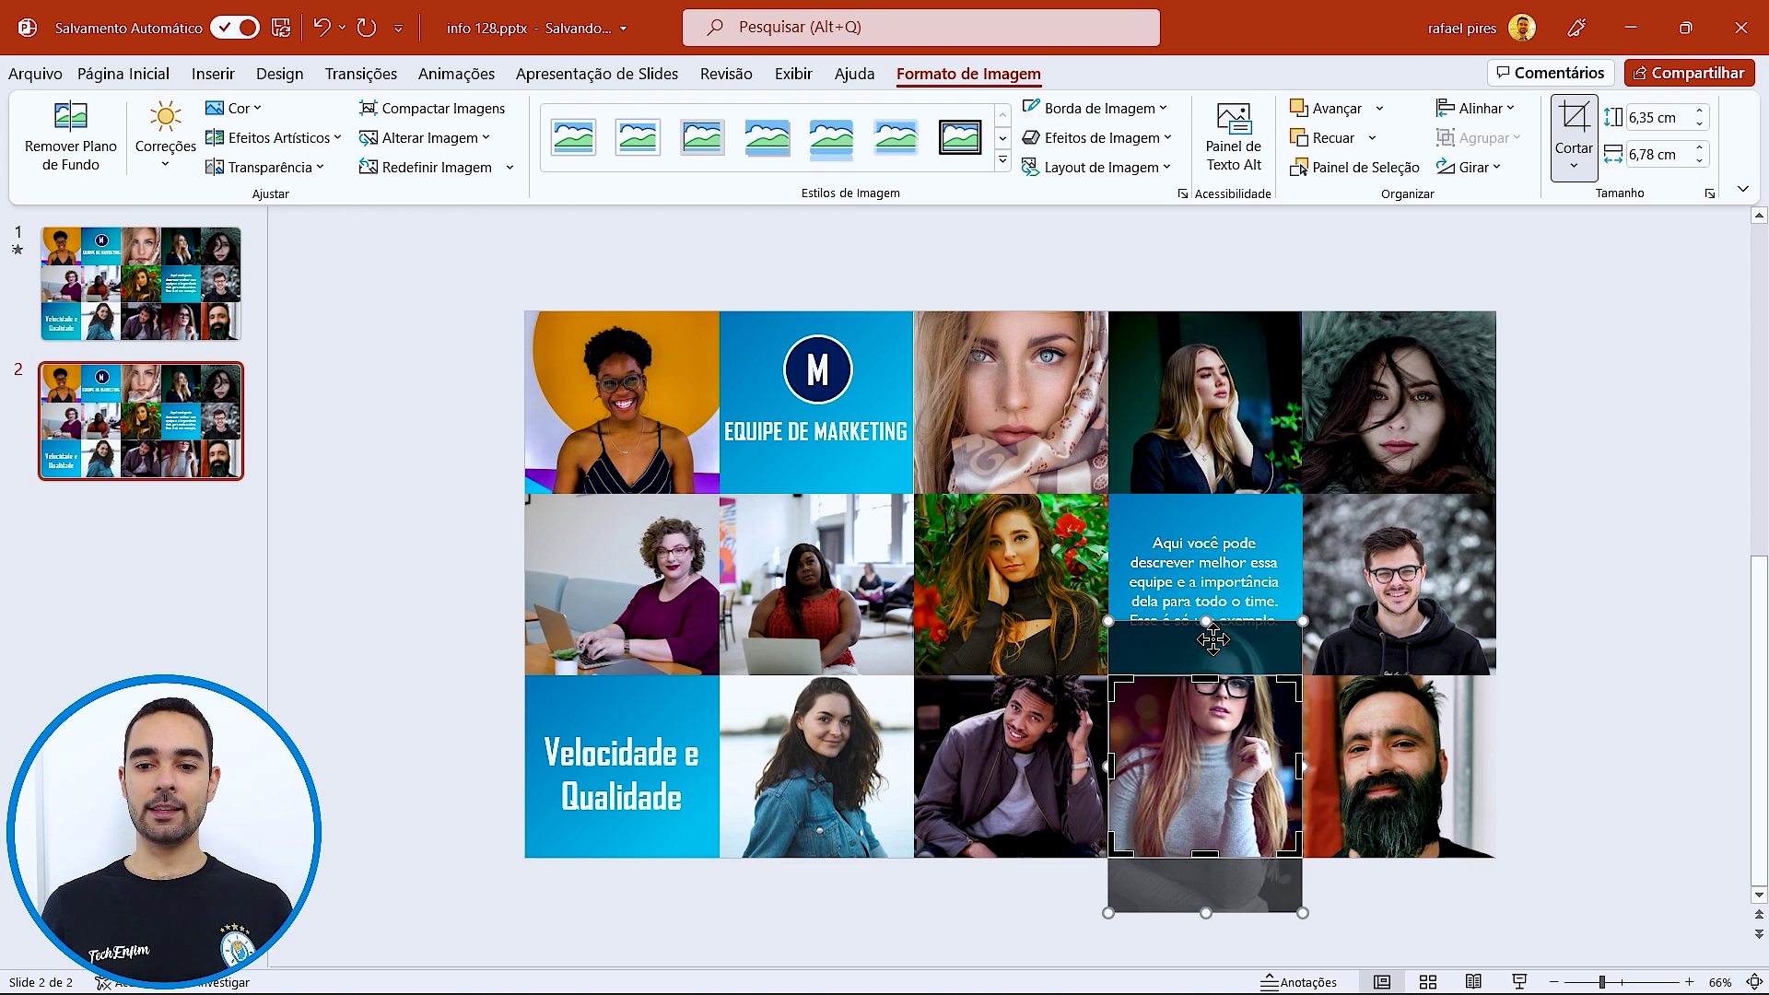
drag(1268, 646, 1268, 689)
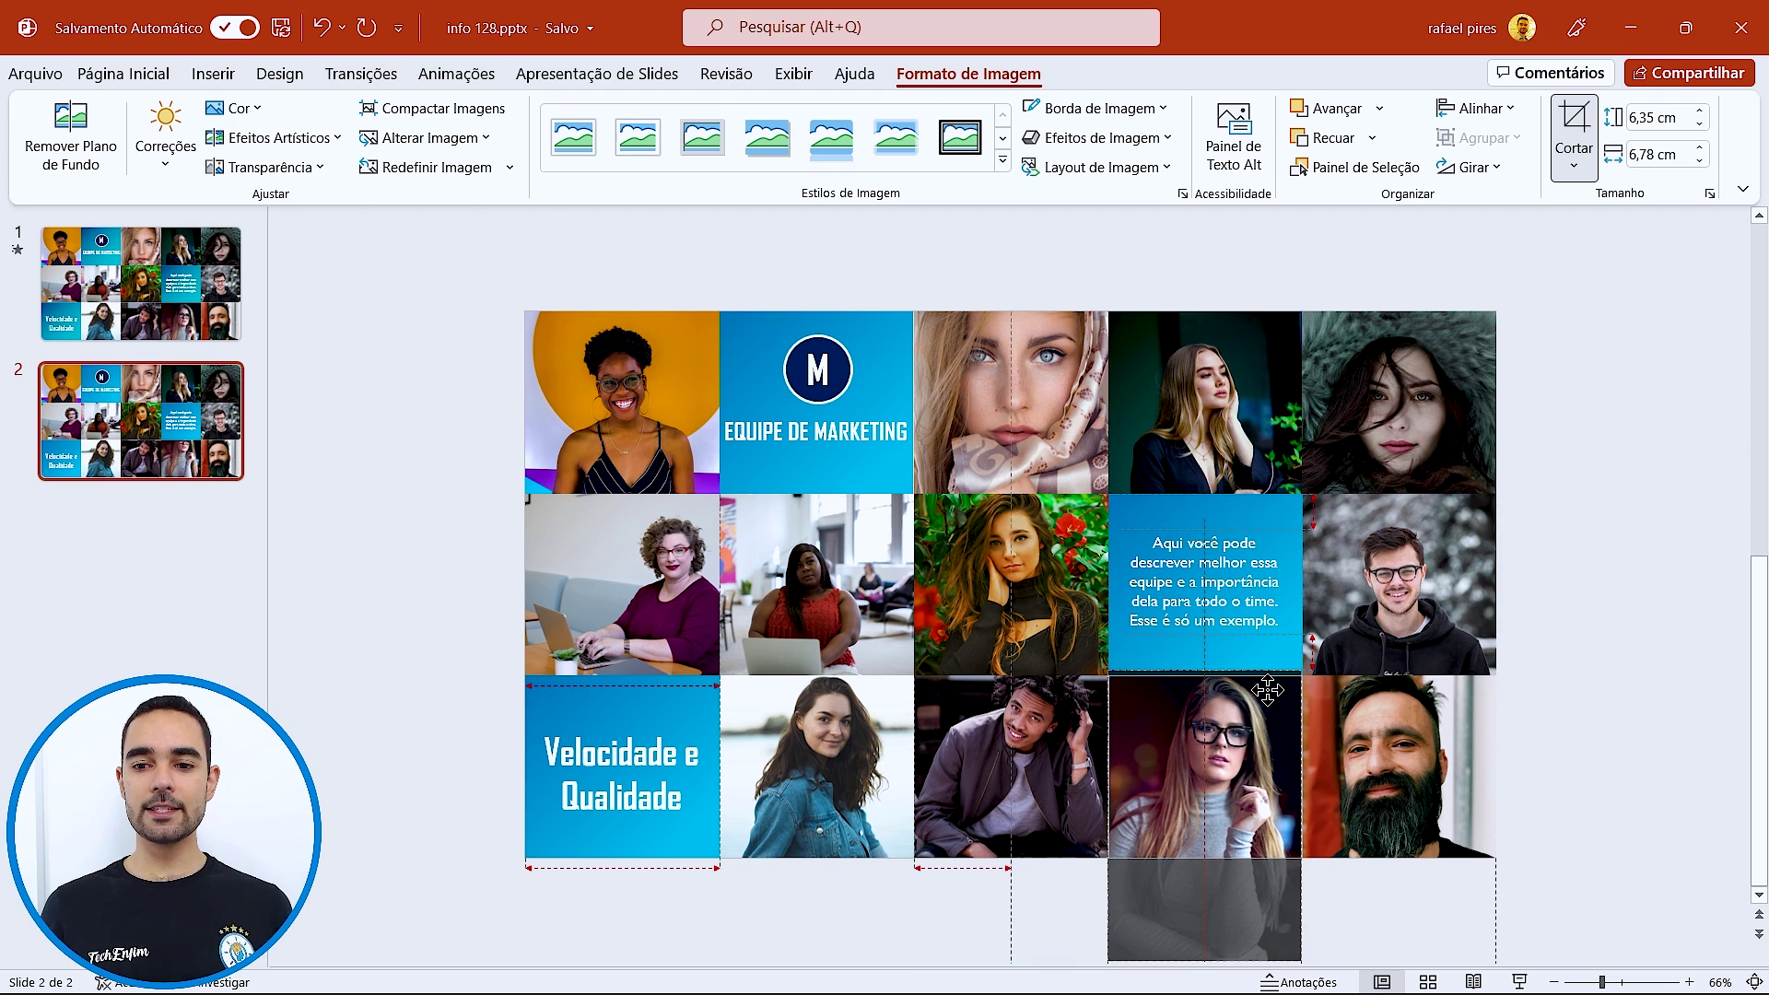
drag(1268, 692, 1268, 699)
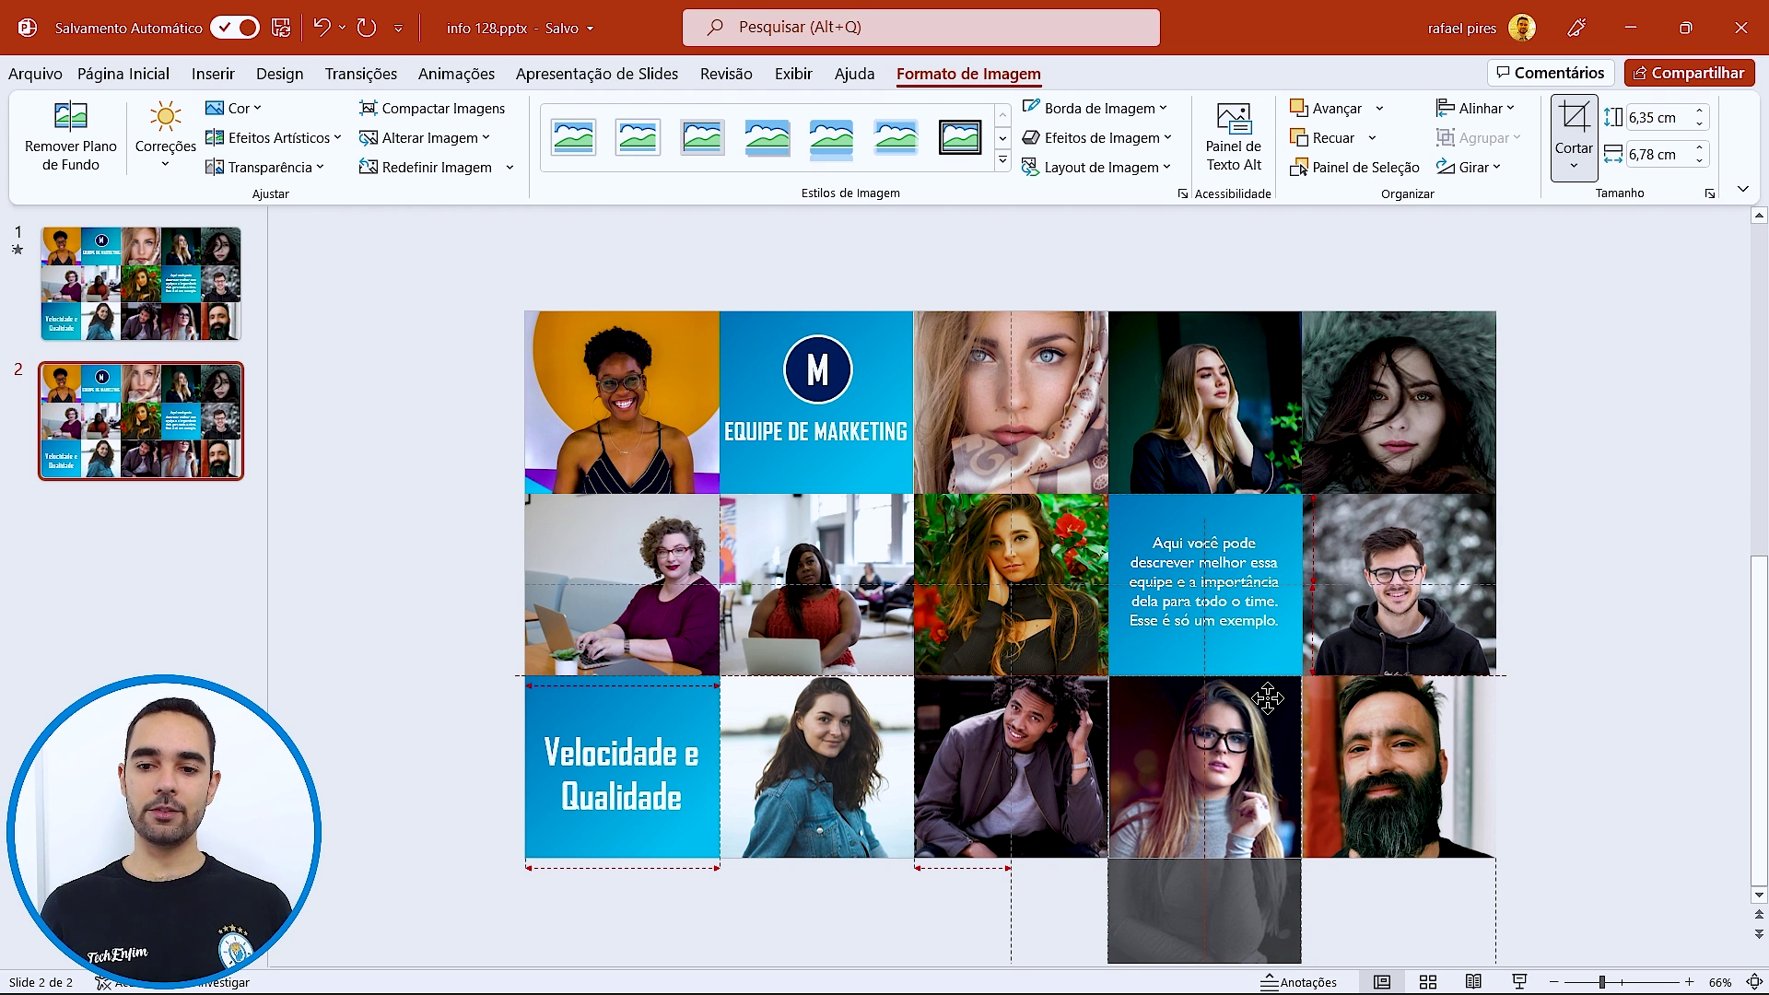
click(1678, 679)
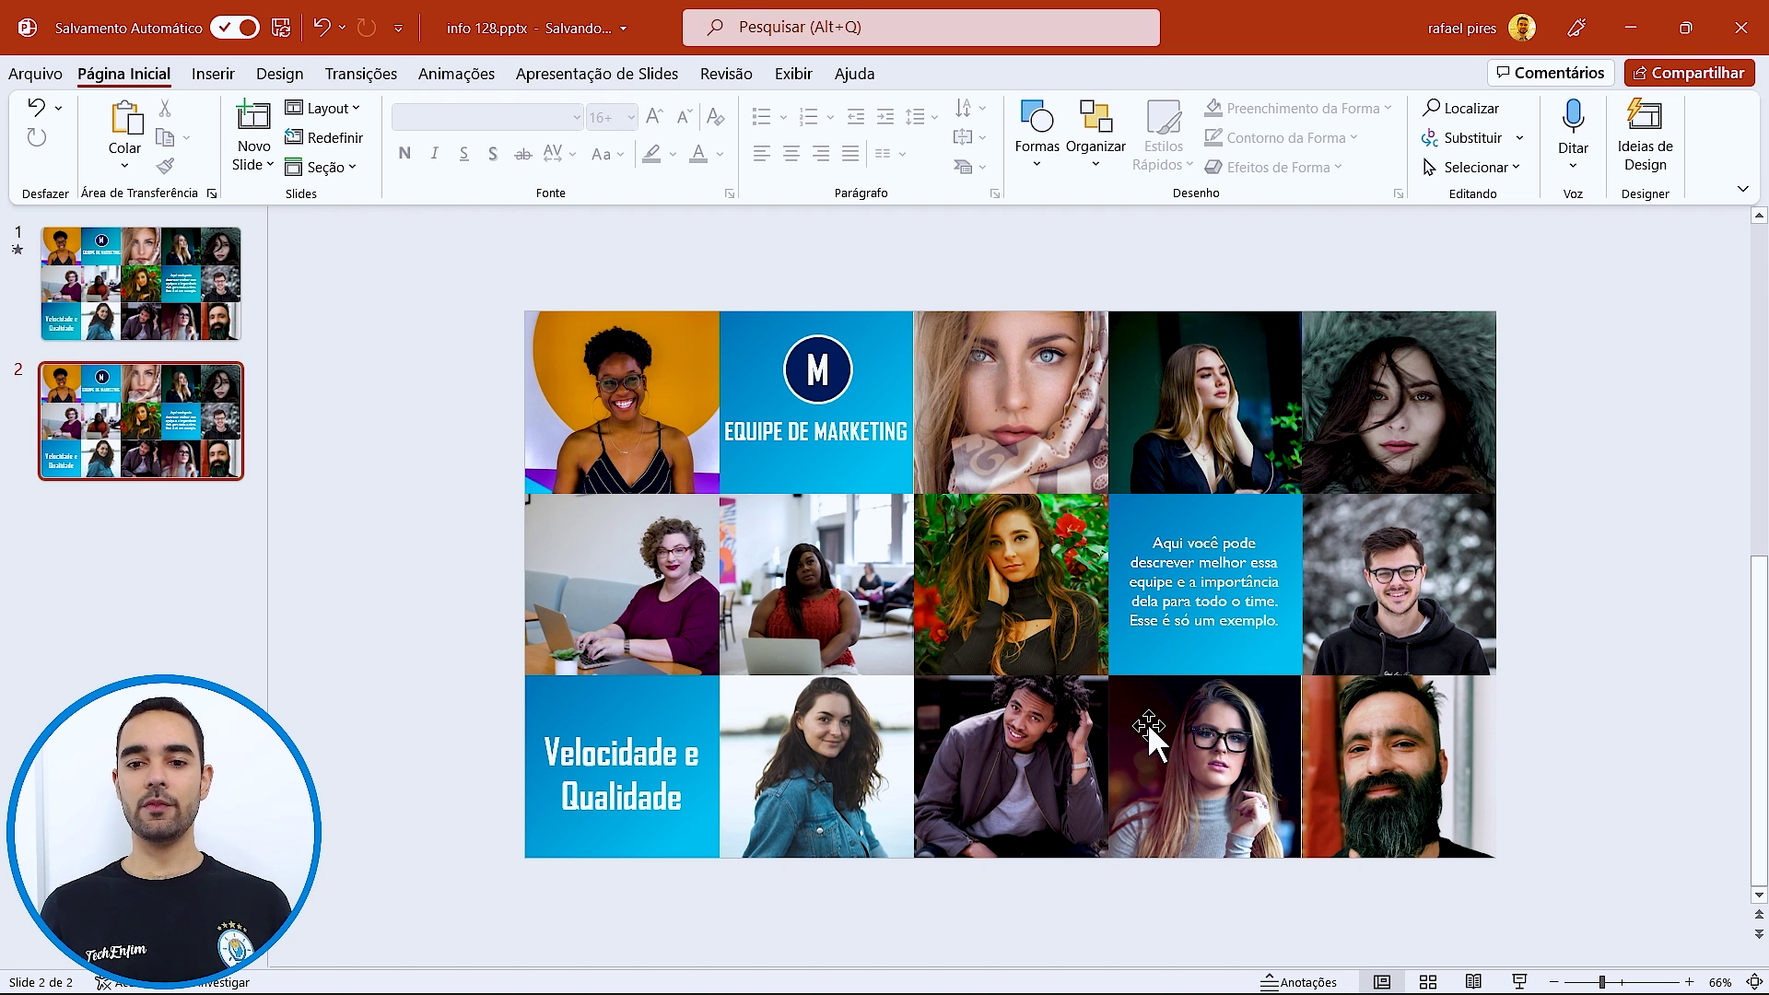
- Shift the curly-haired man's photo down within its tile, then fit the slide to the window
click(1050, 756)
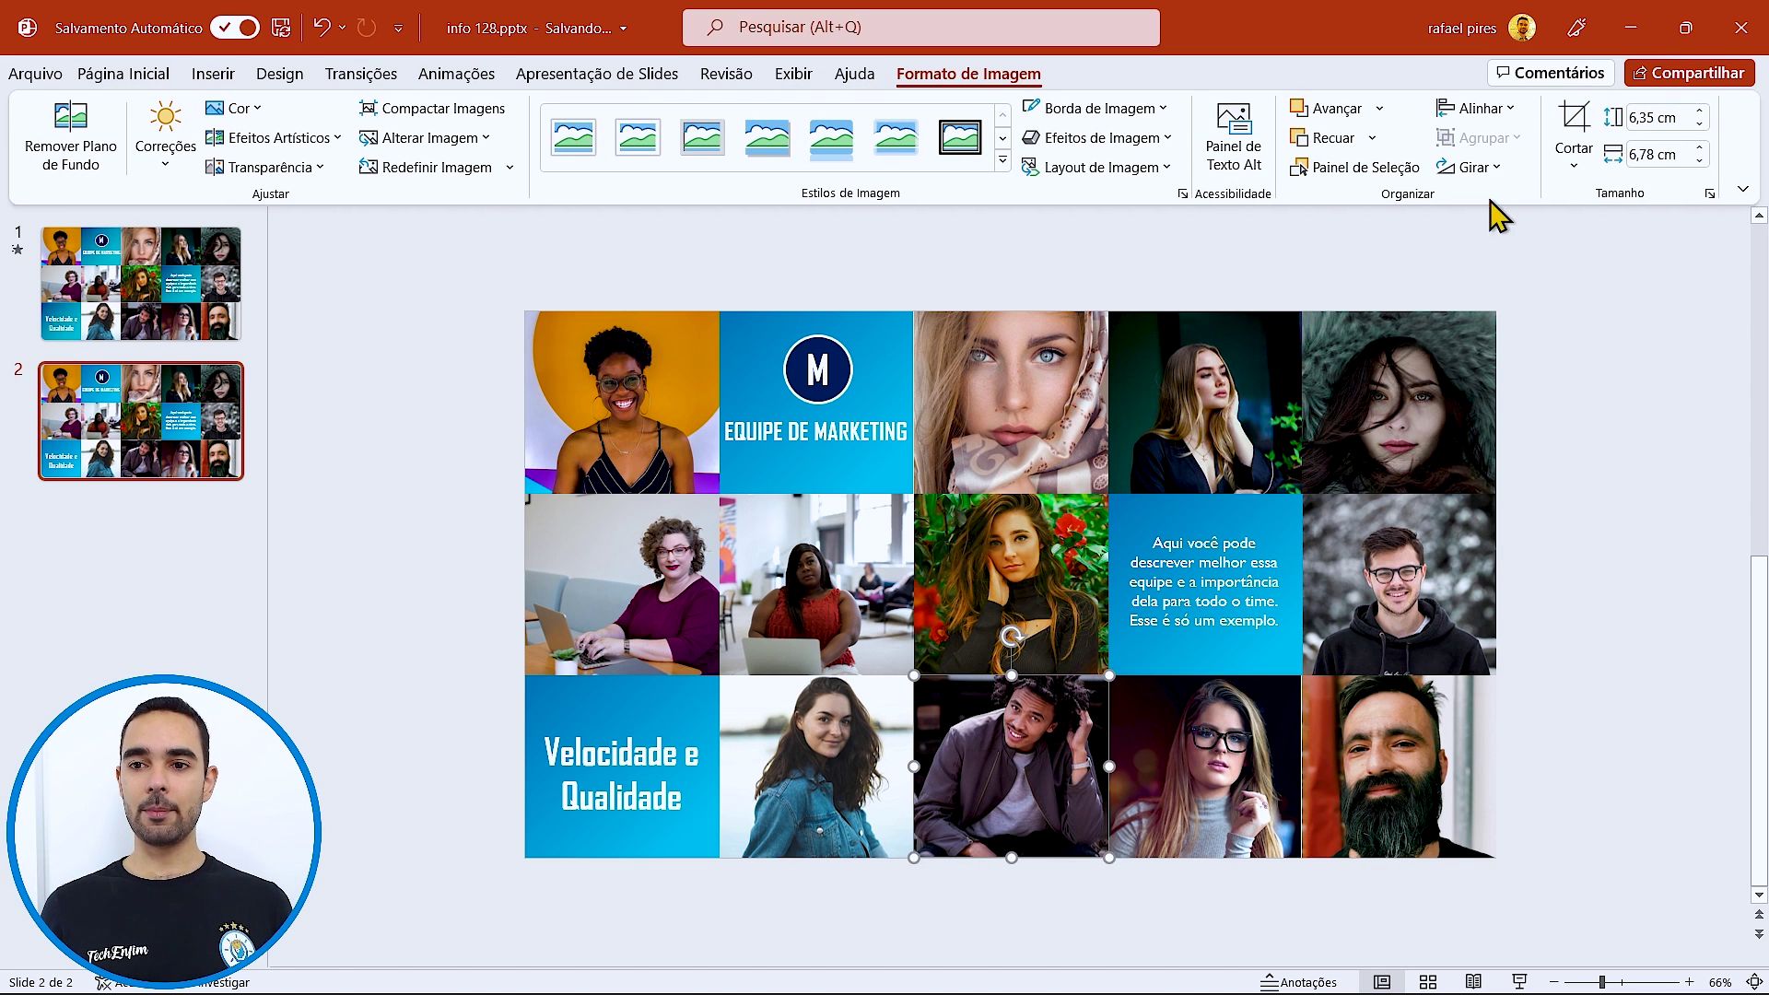
click(1573, 129)
drag(1070, 649, 1071, 679)
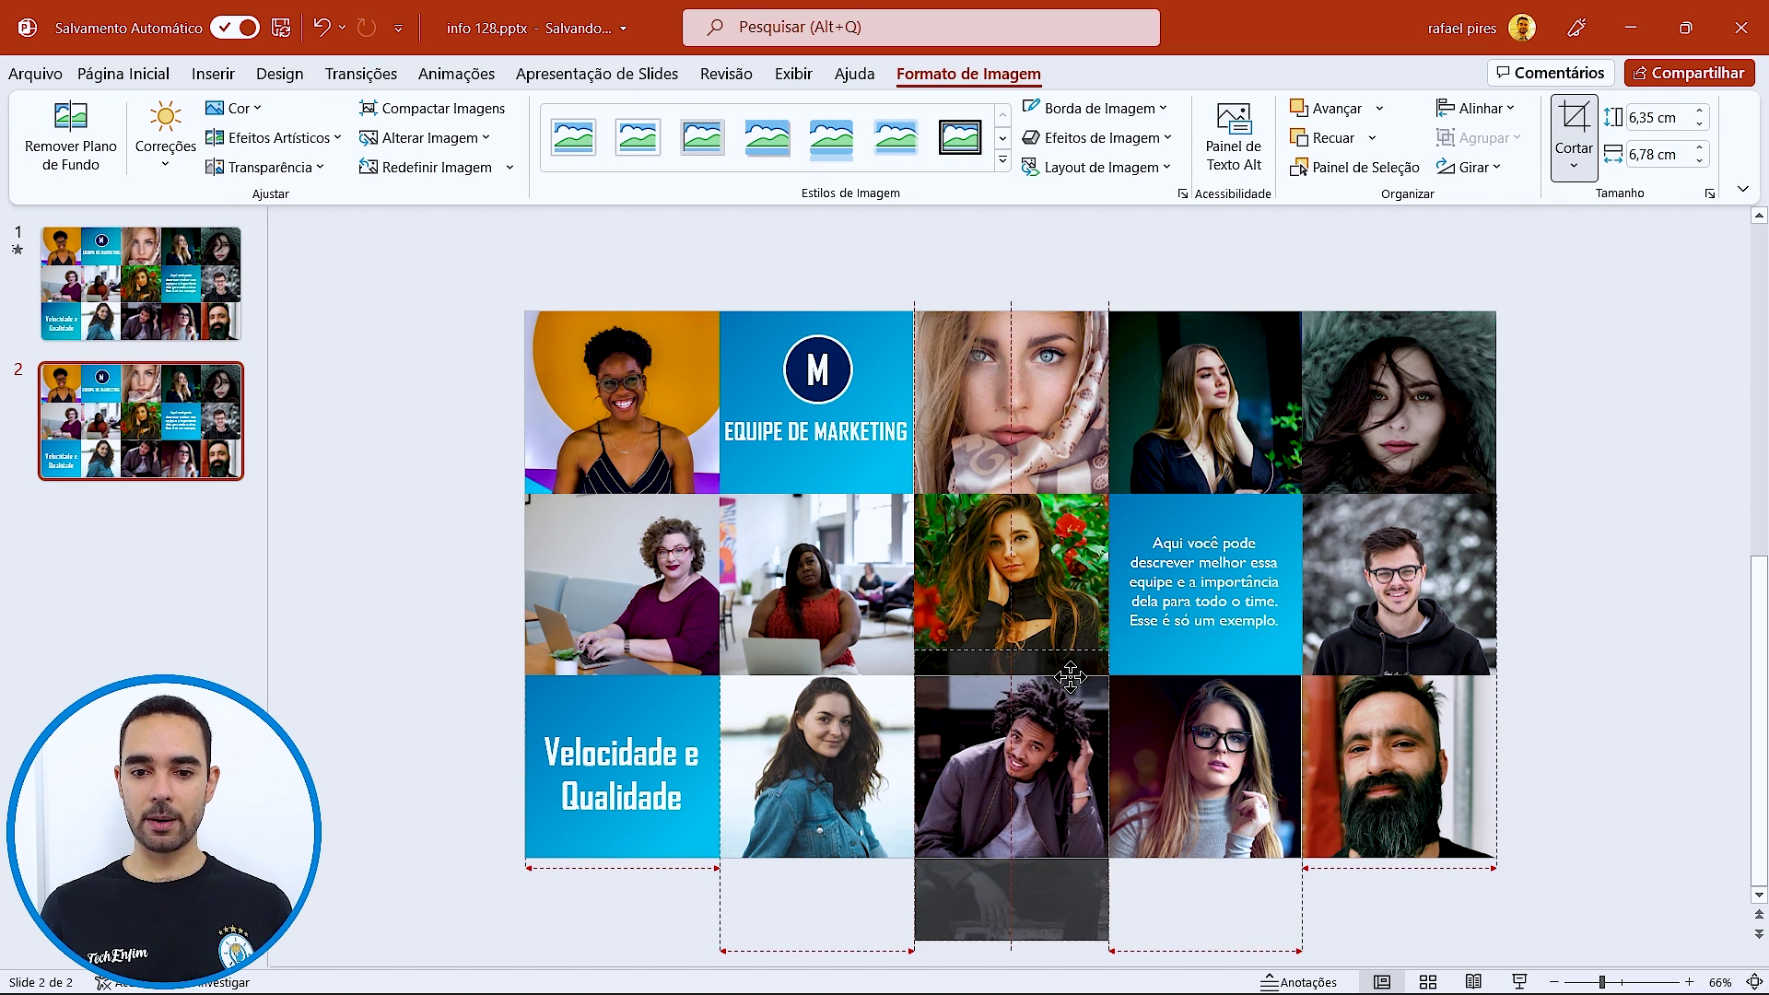
click(1608, 693)
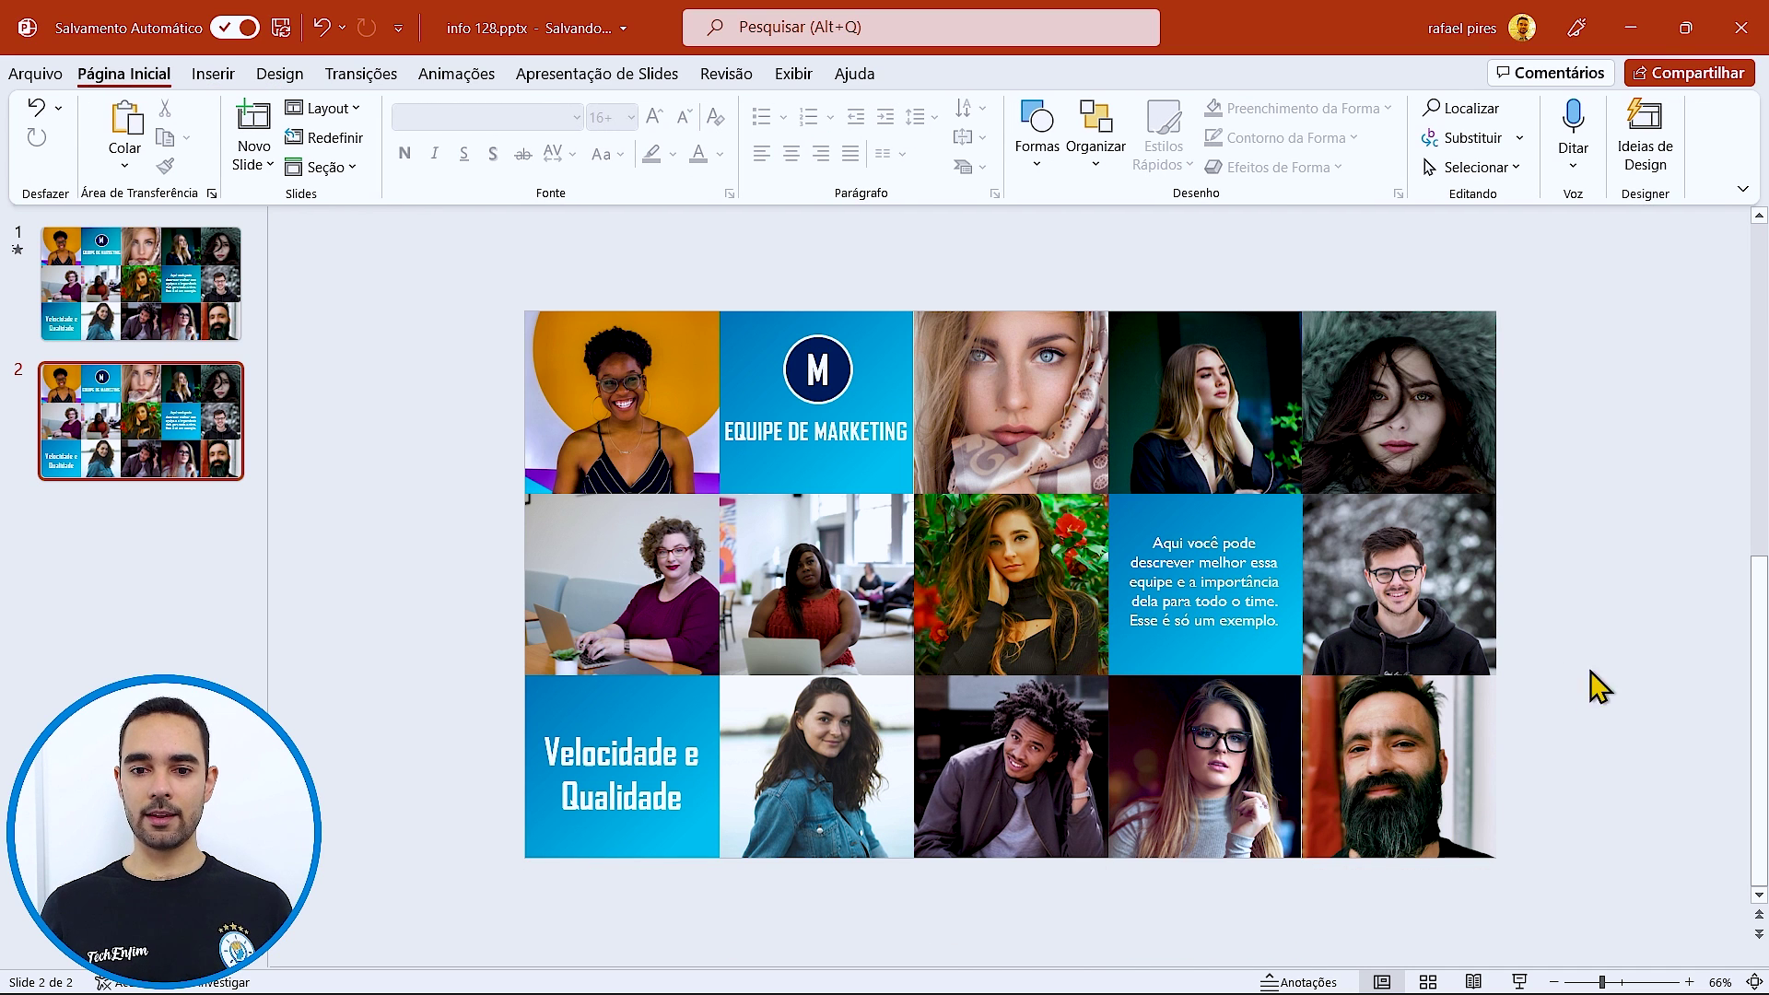
click(1754, 983)
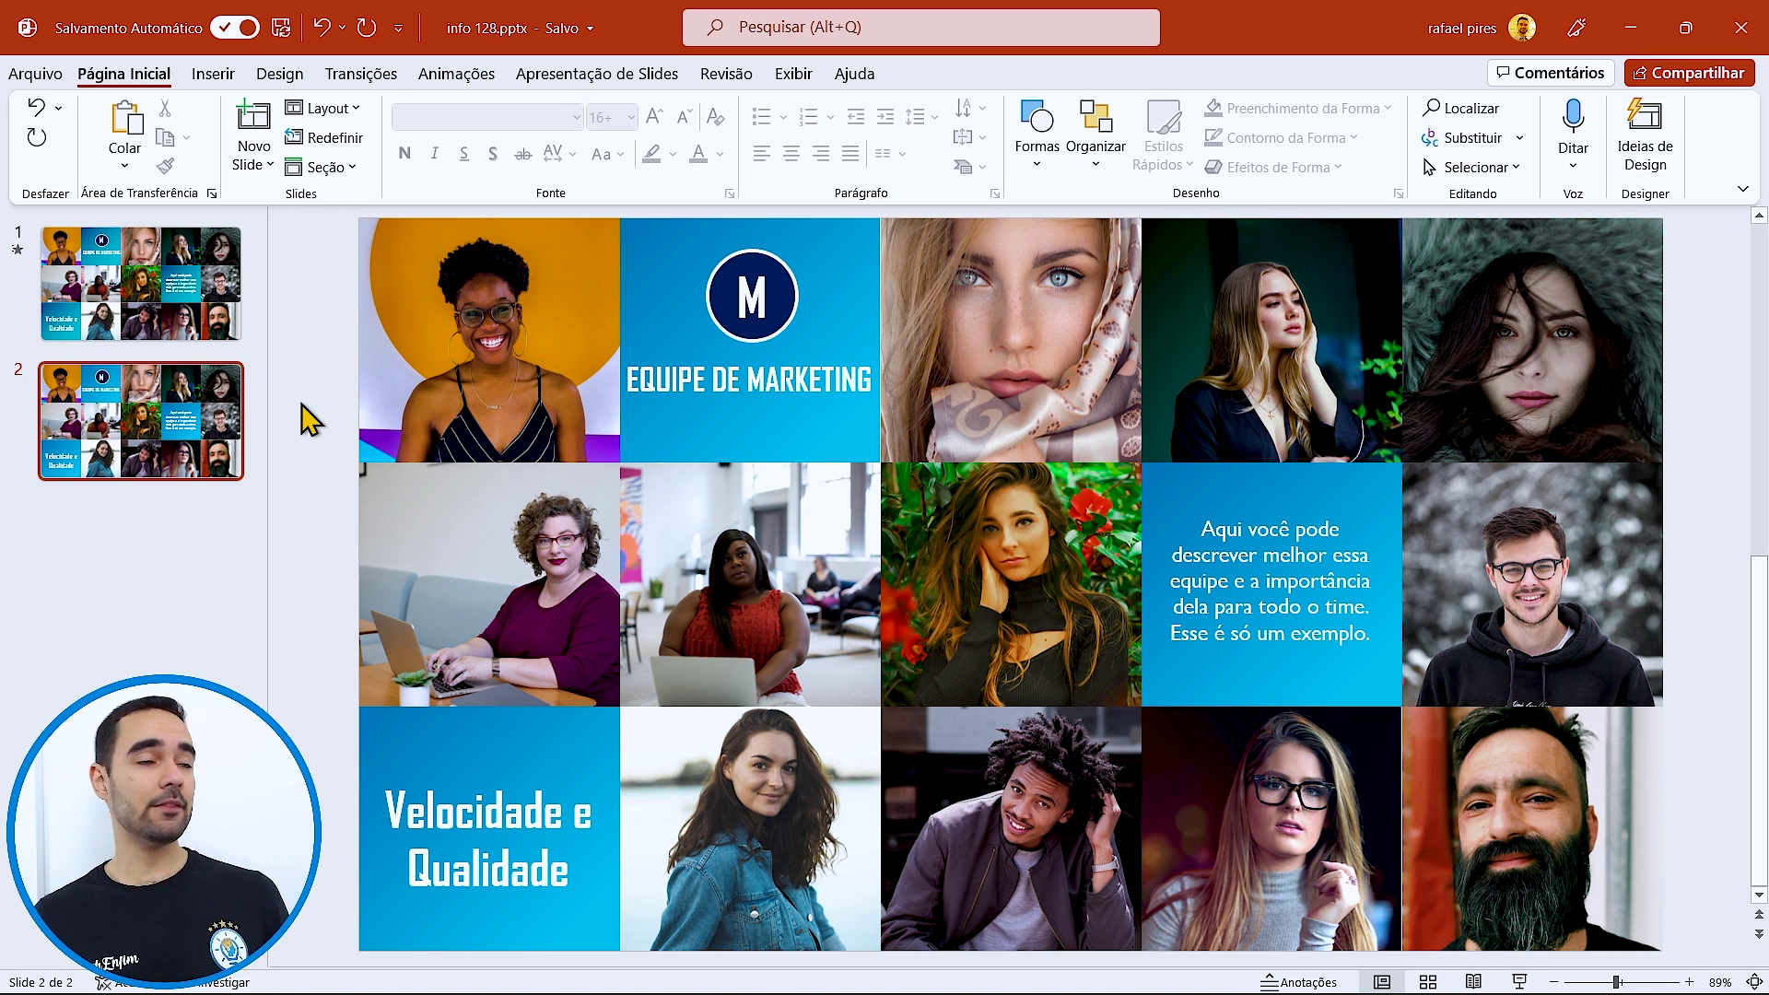
- Show the Animation Pane and widen it
click(454, 74)
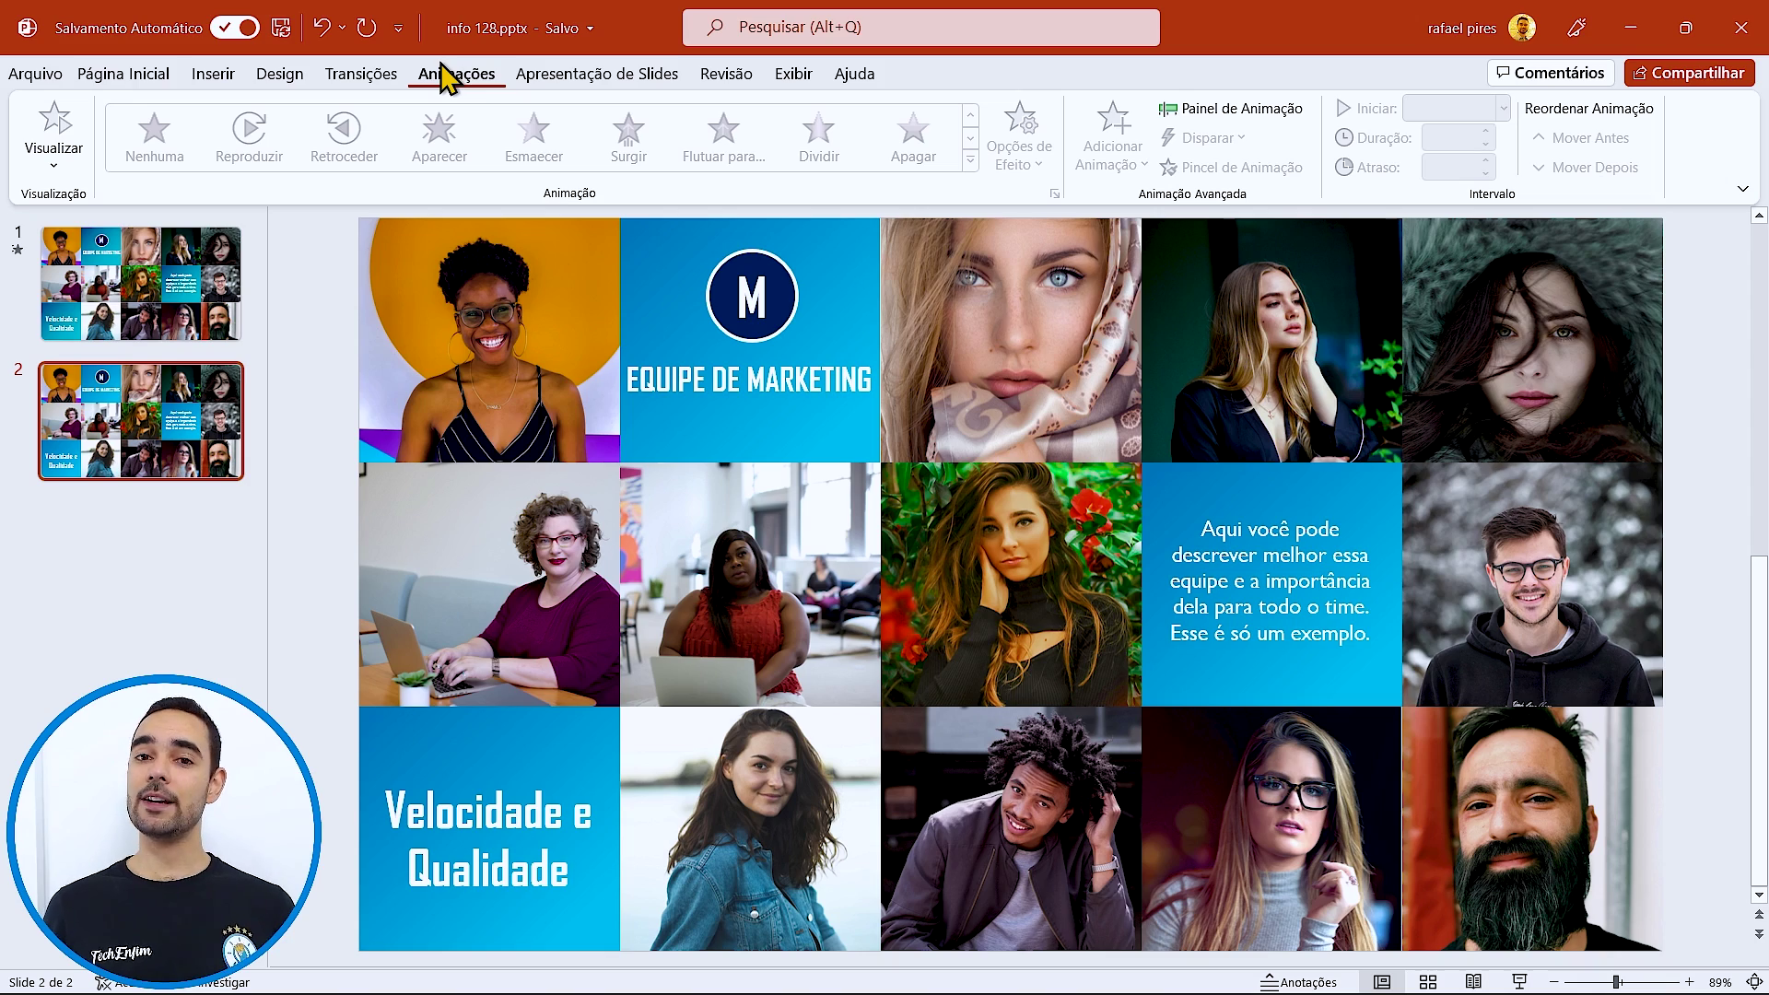
click(1233, 110)
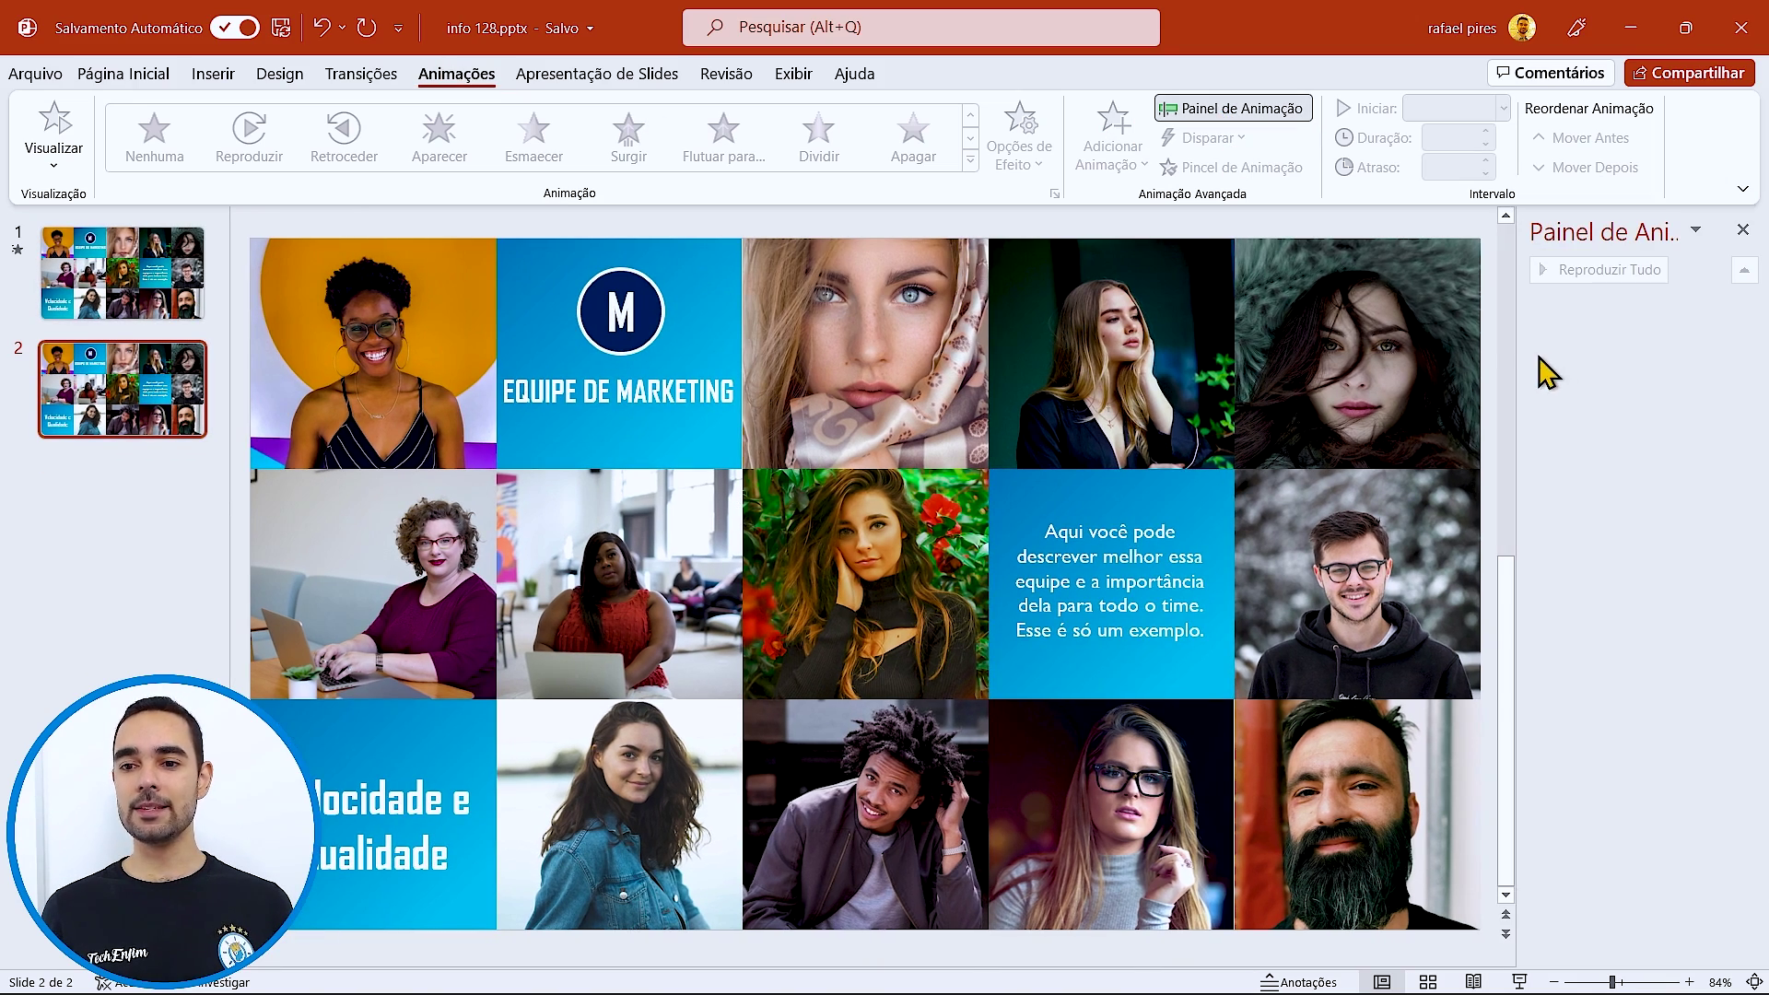
drag(1522, 345, 1382, 349)
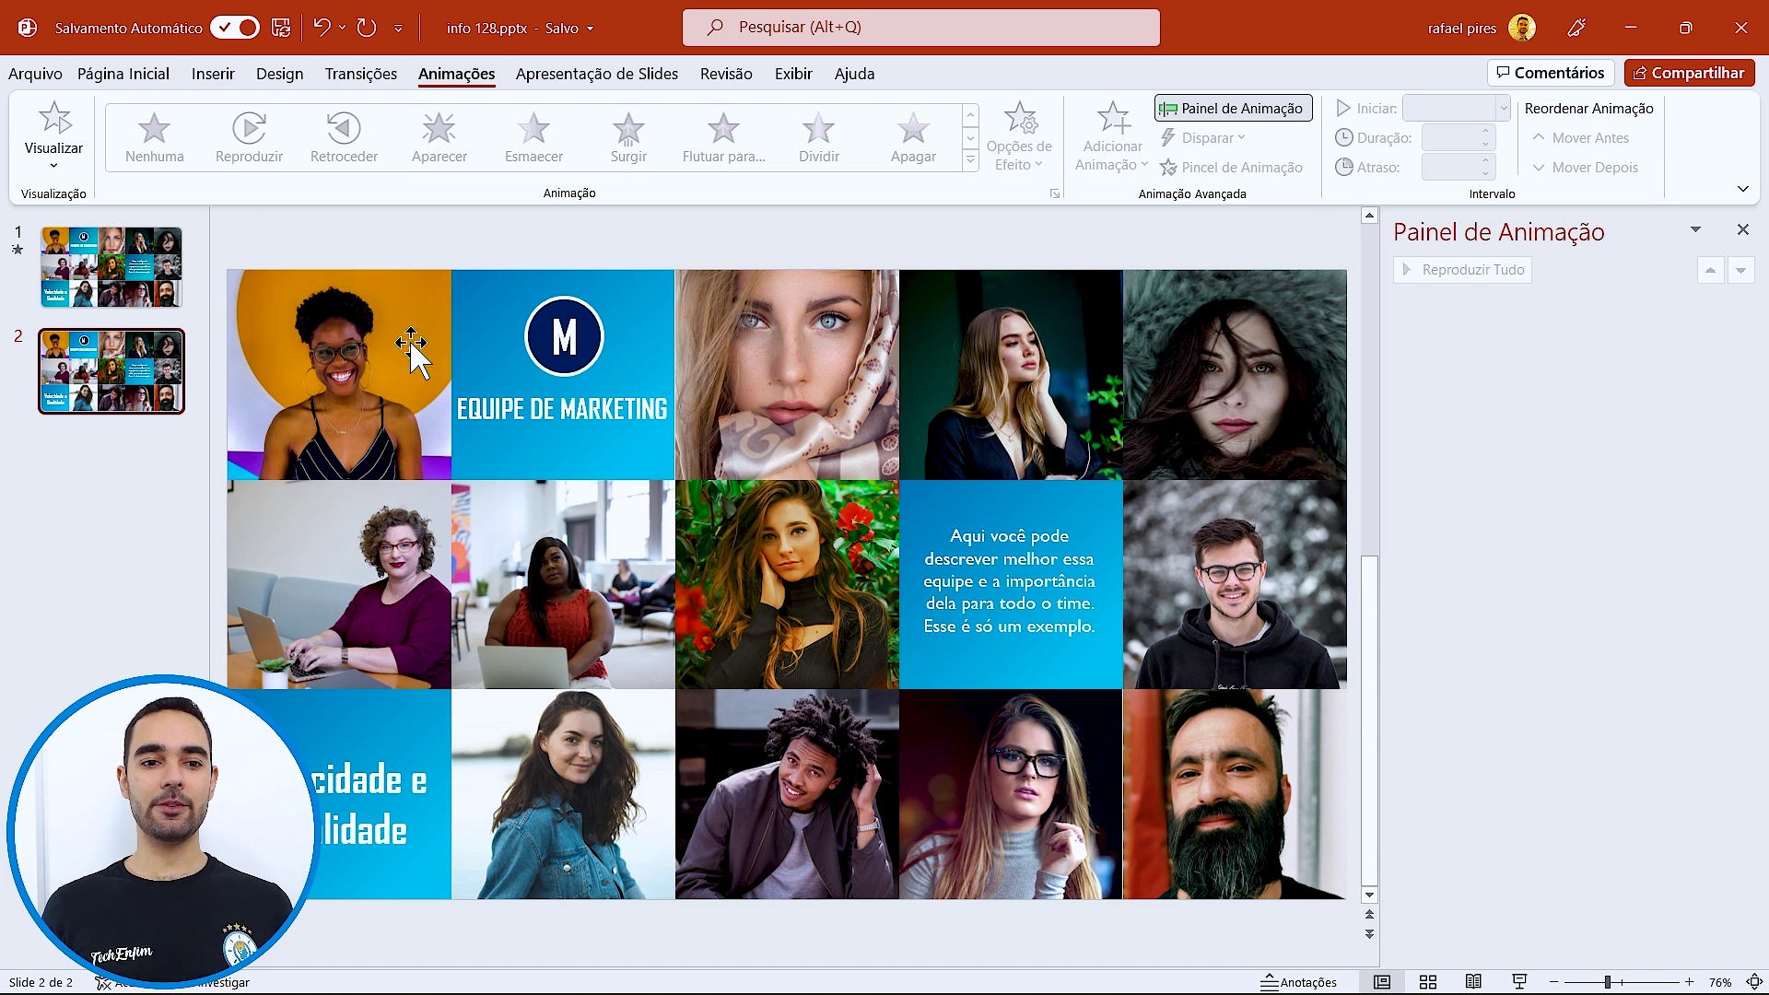
- Select all fifteen photo and text tiles of the grid together
click(329, 343)
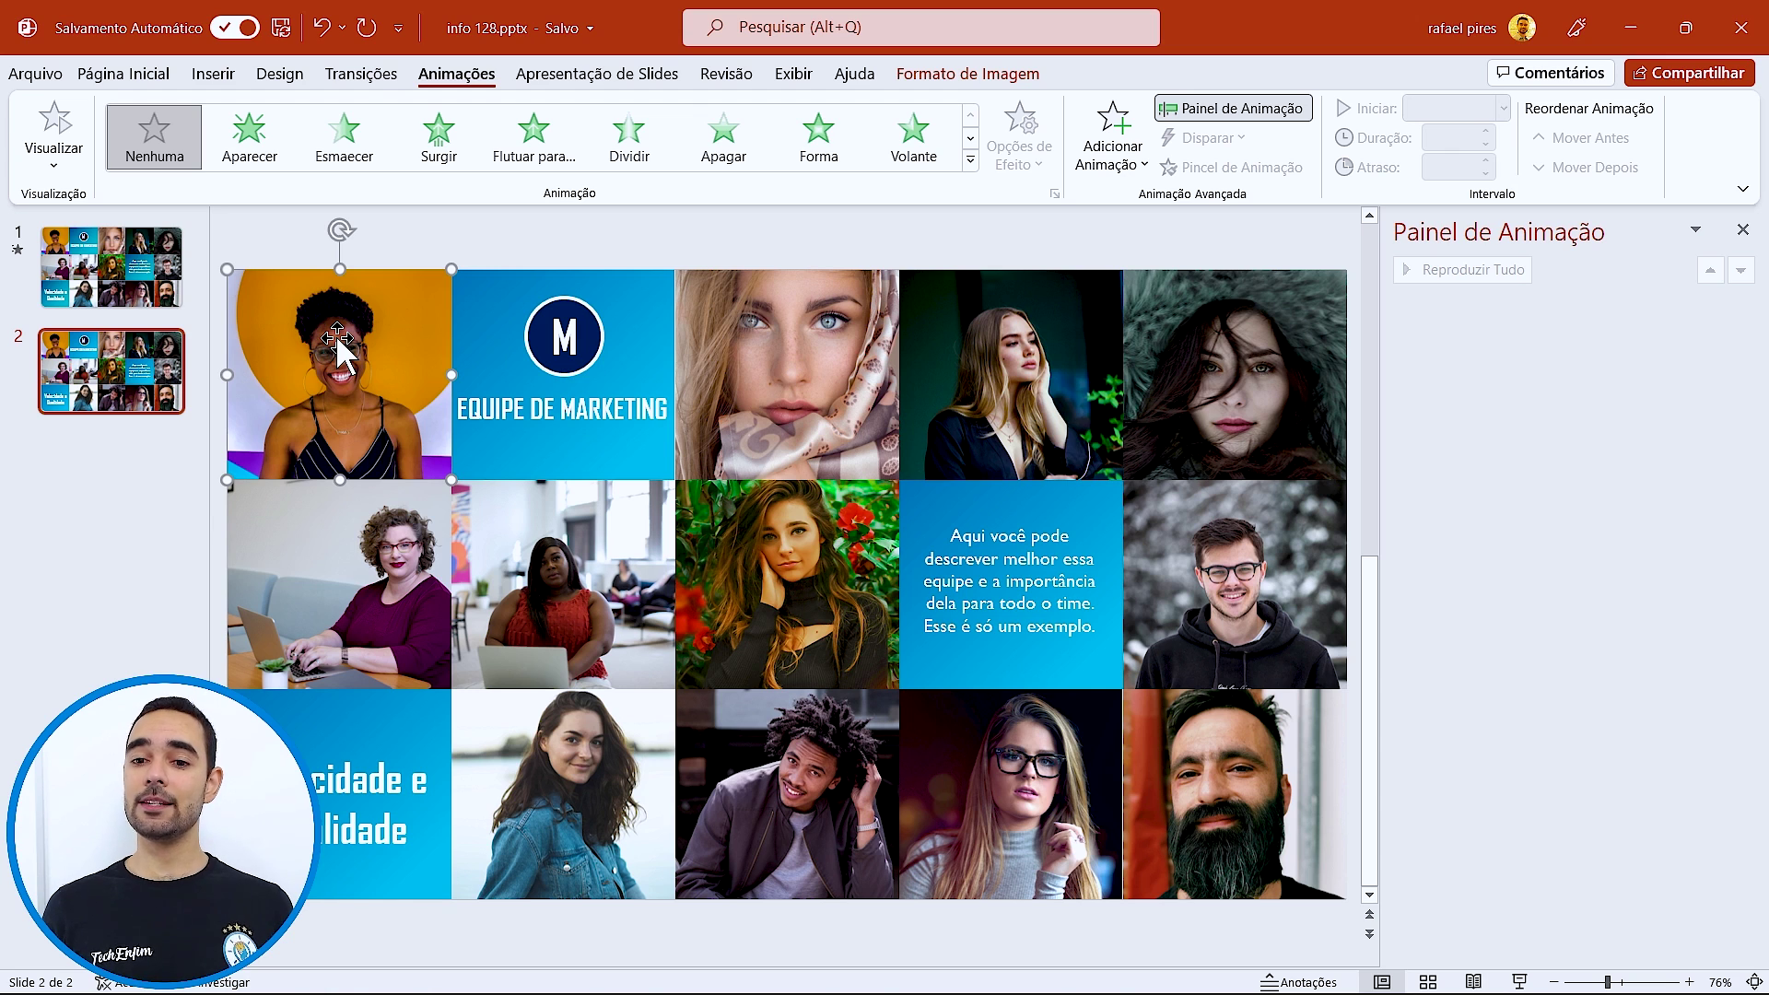
ctrl+click(1216, 585)
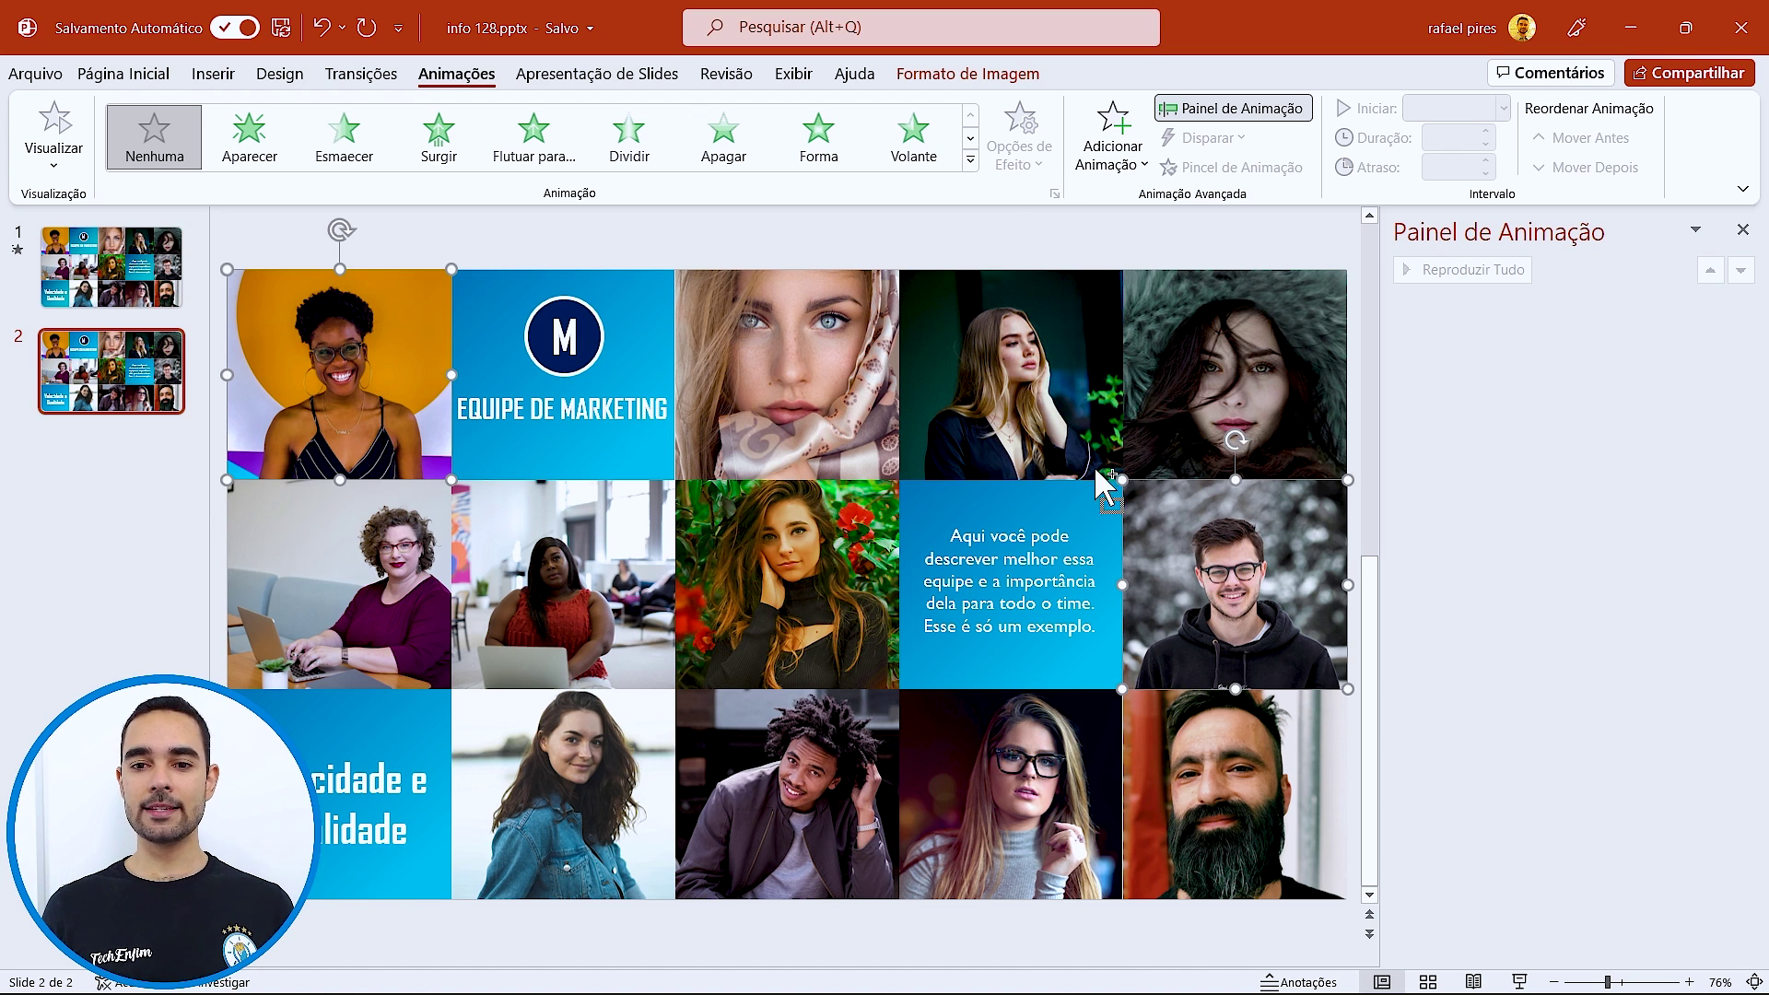
ctrl+click(1046, 428)
ctrl+click(1051, 655)
ctrl+click(1056, 769)
ctrl+click(1207, 797)
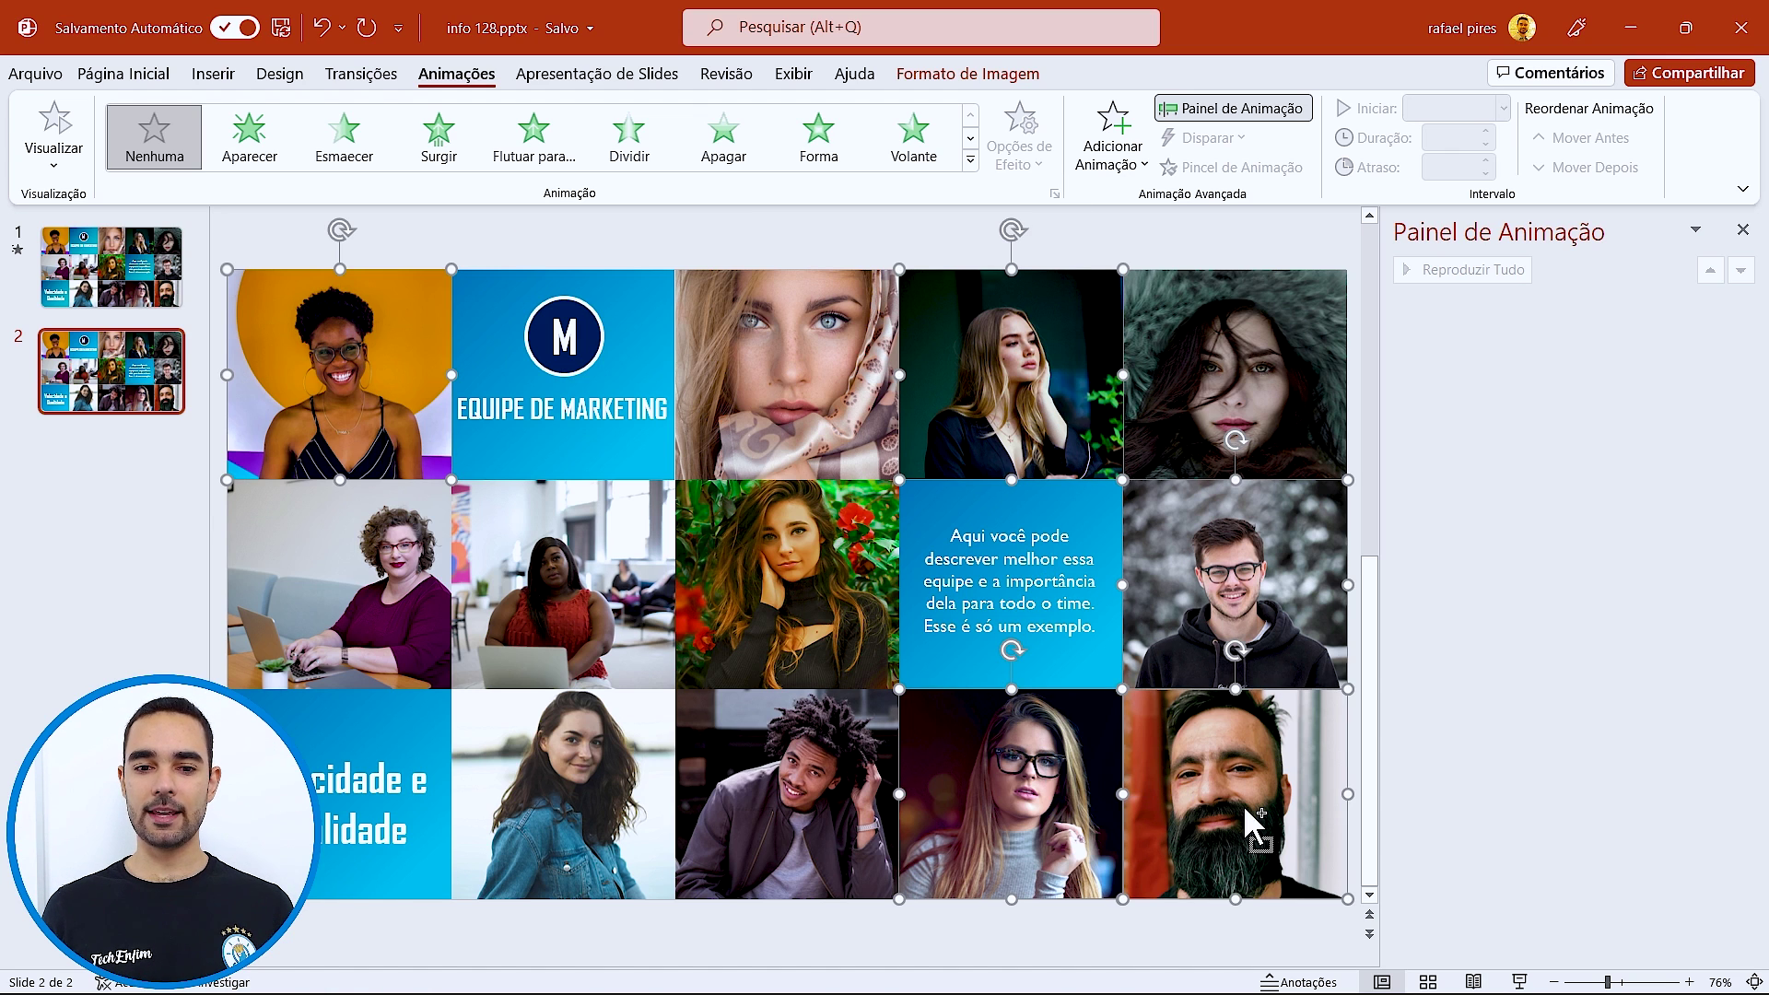
ctrl+click(608, 626)
ctrl+click(1215, 374)
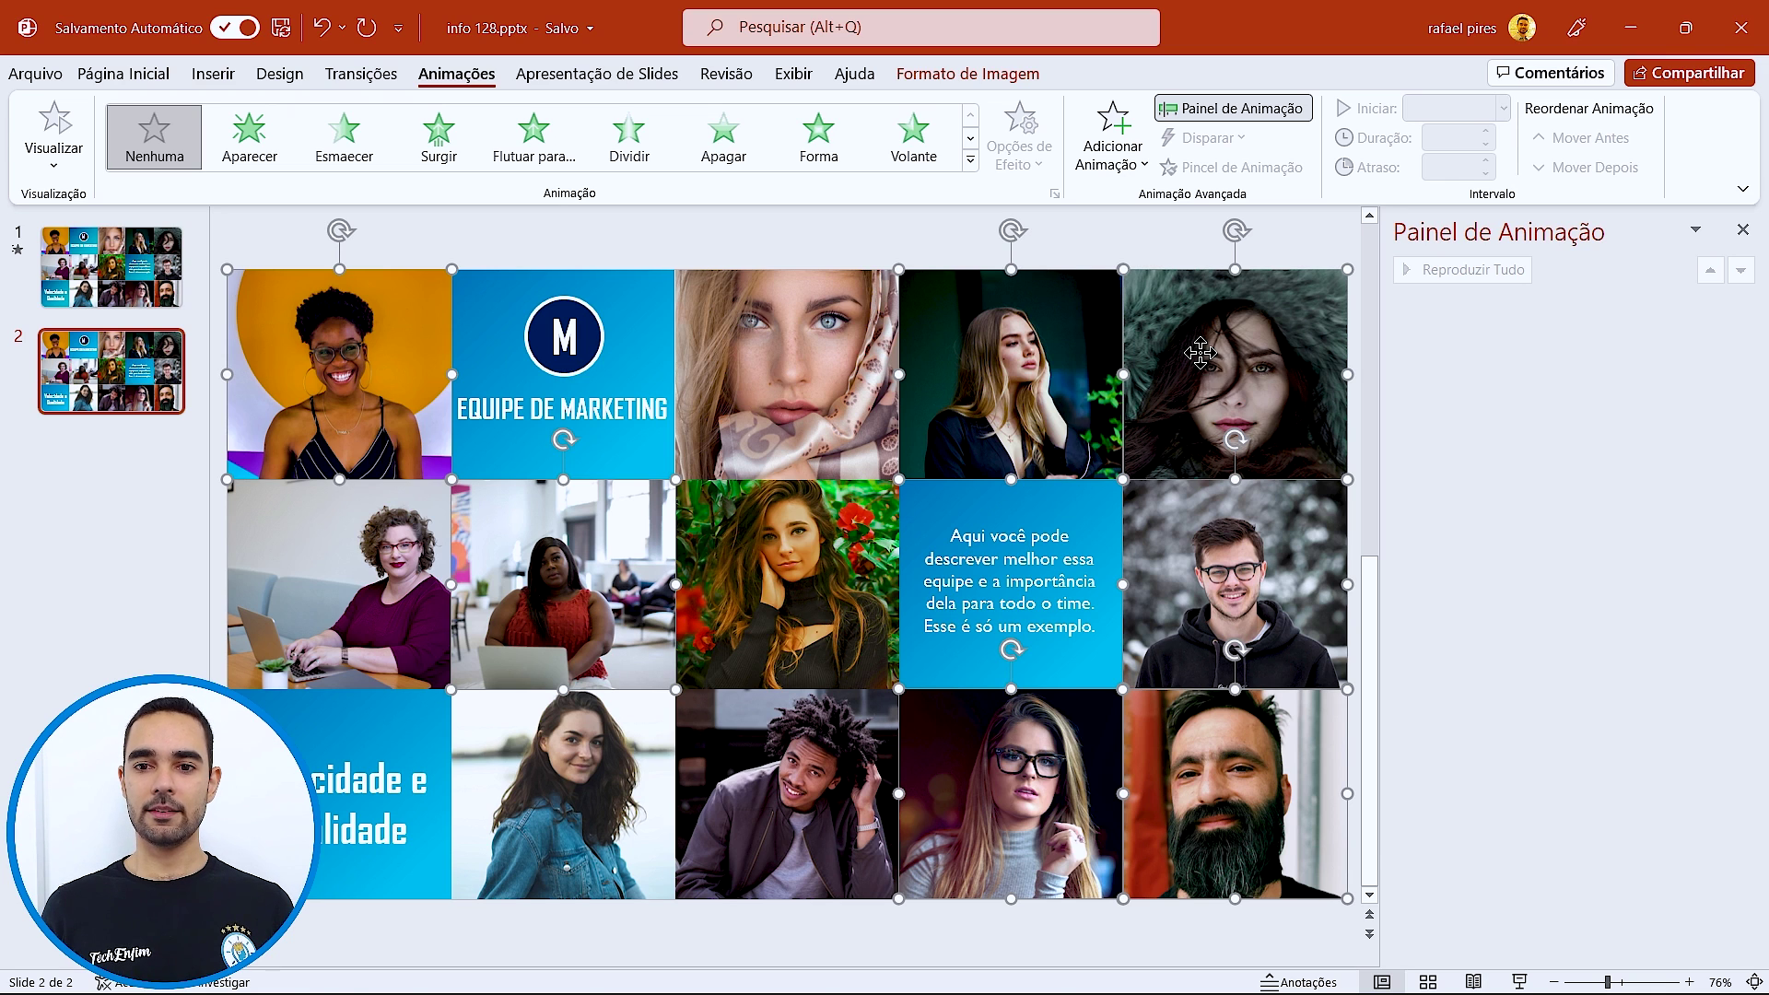
ctrl+click(788, 548)
ctrl+click(774, 381)
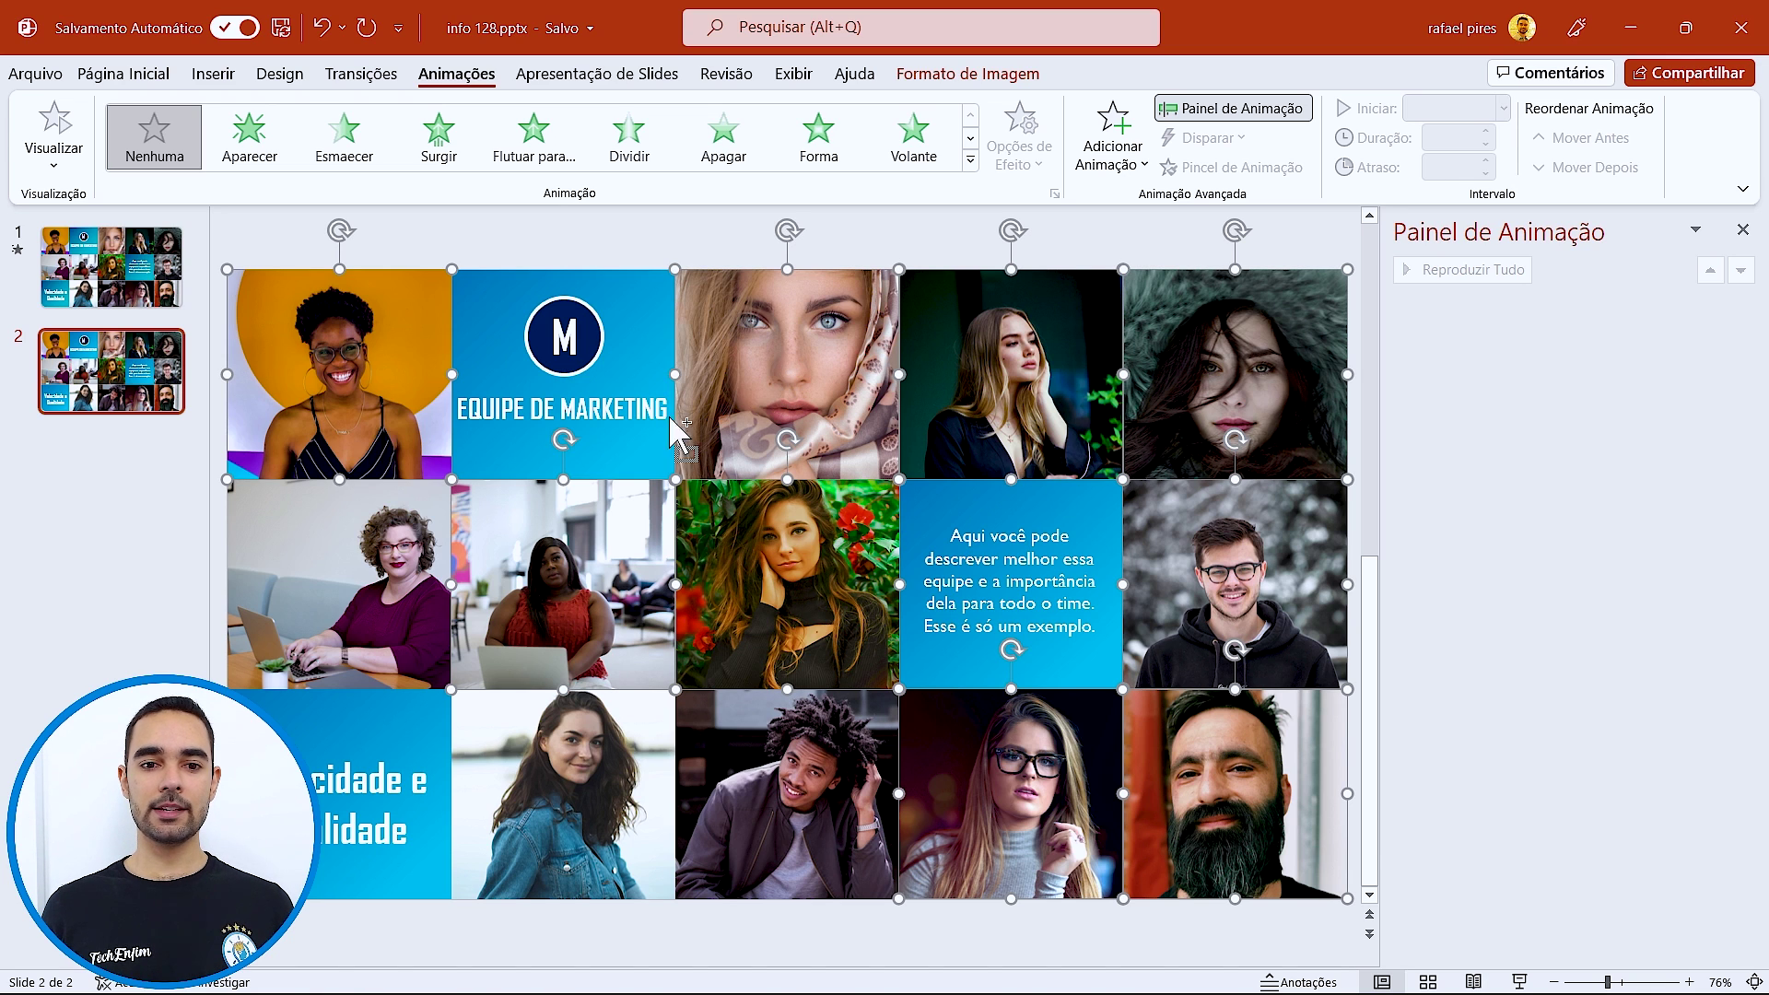
ctrl+click(581, 564)
ctrl+click(562, 636)
ctrl+click(405, 590)
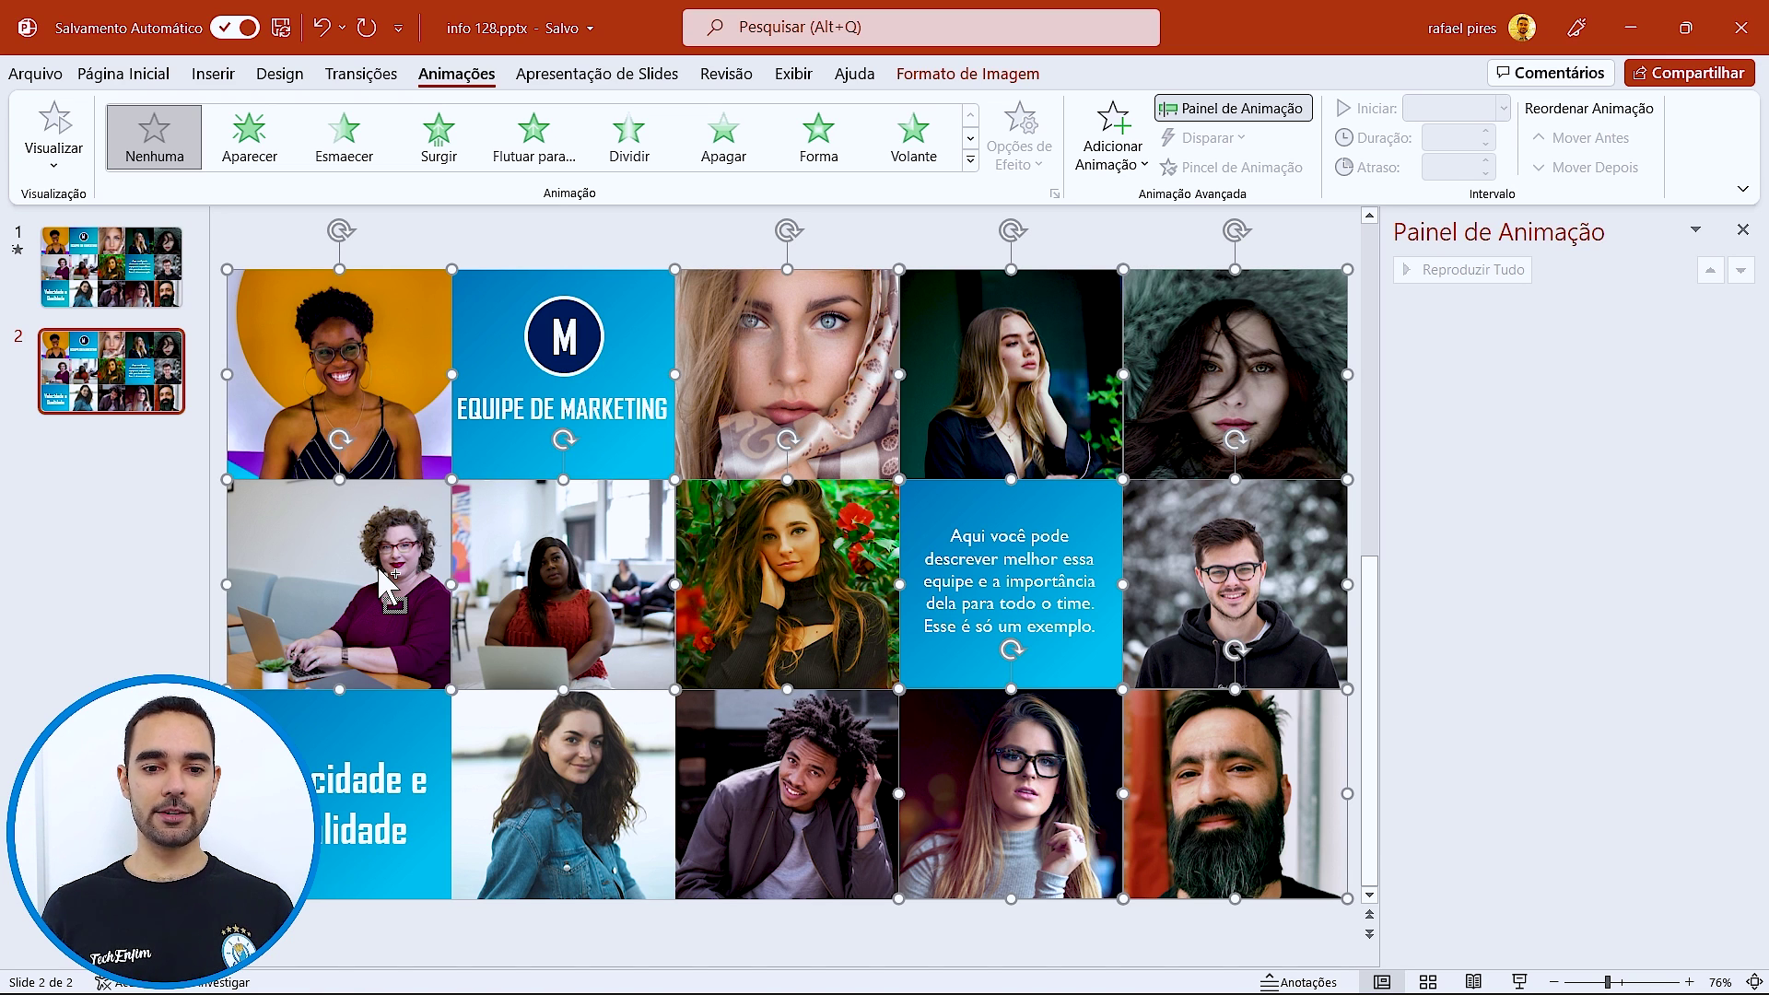
ctrl+click(567, 788)
ctrl+click(773, 775)
ctrl+click(959, 765)
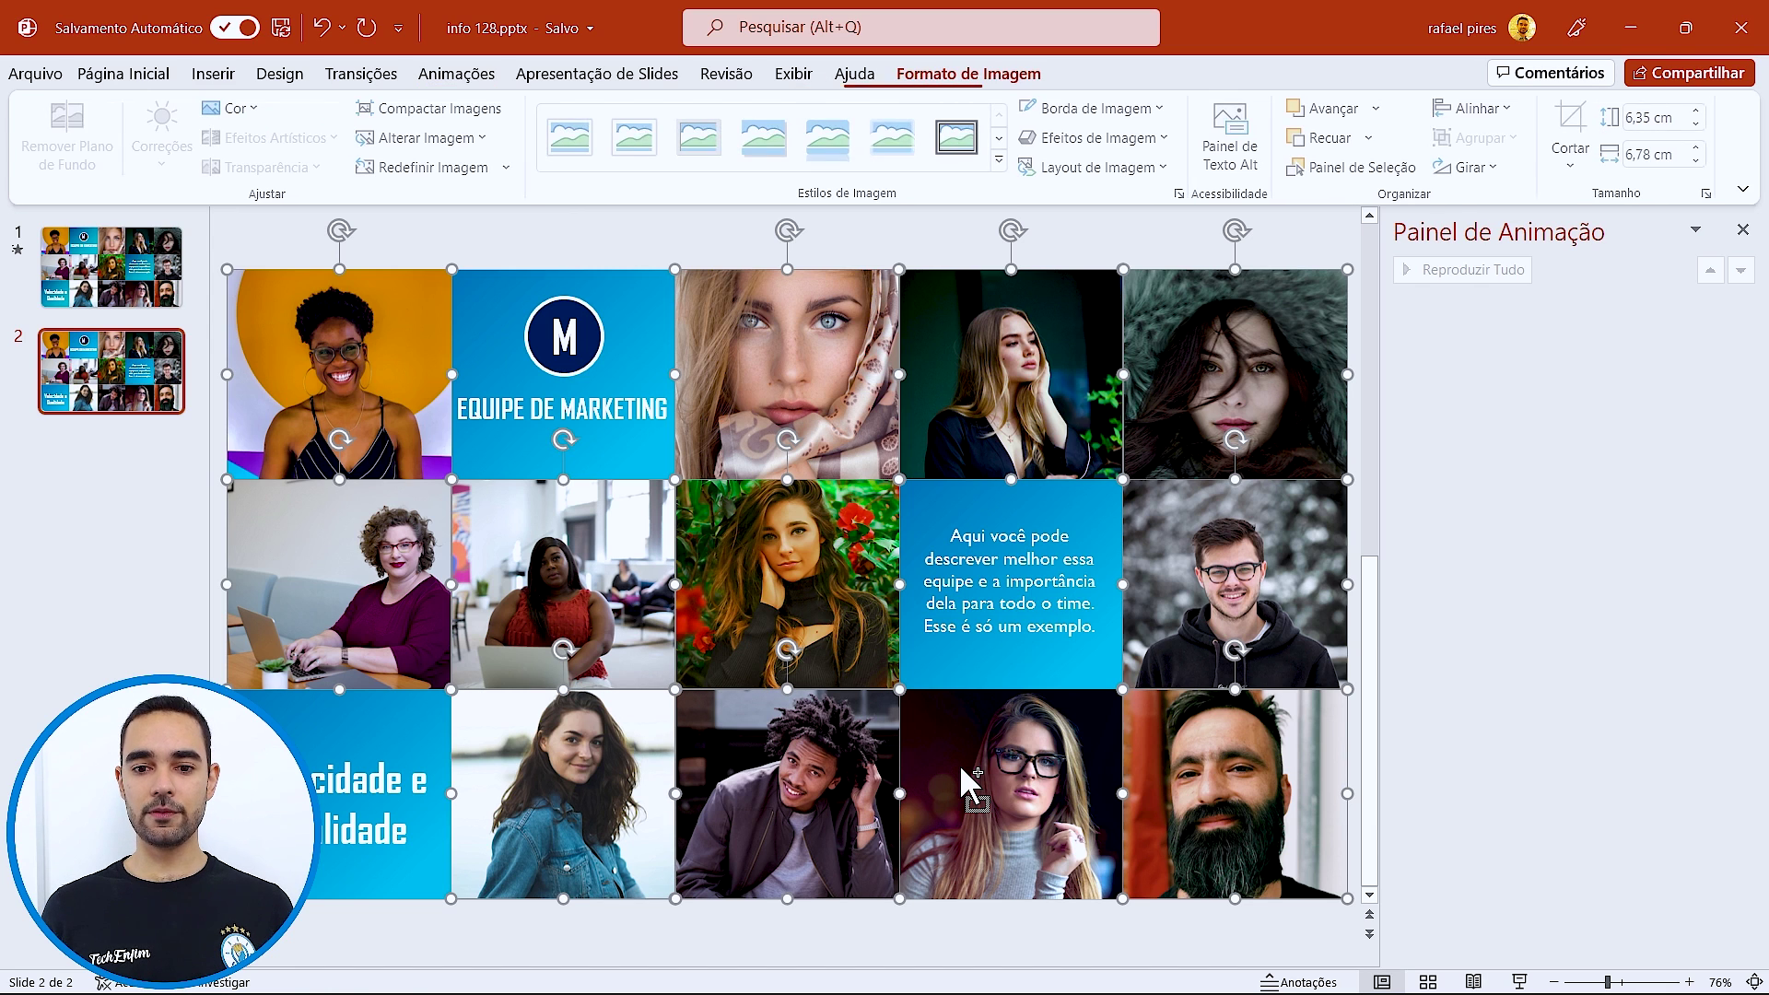
ctrl+click(1016, 837)
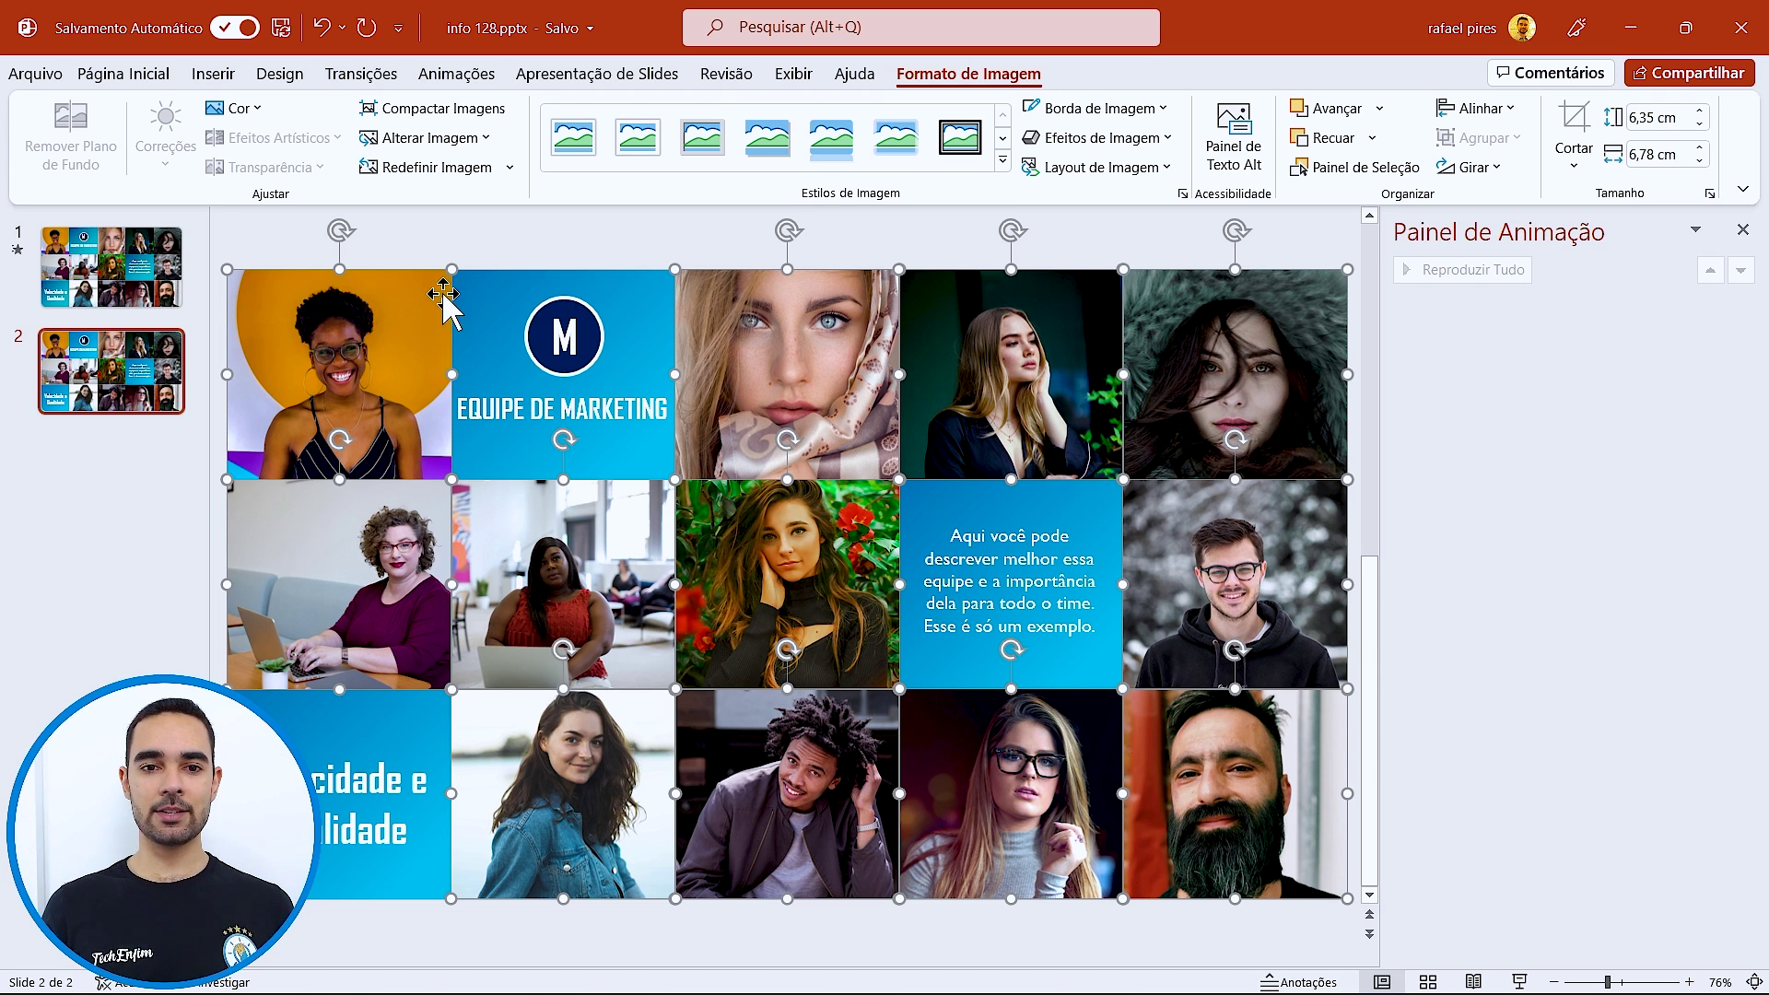
- Add the Zoom Básico entrance effect to all selected tiles
click(467, 79)
click(1134, 159)
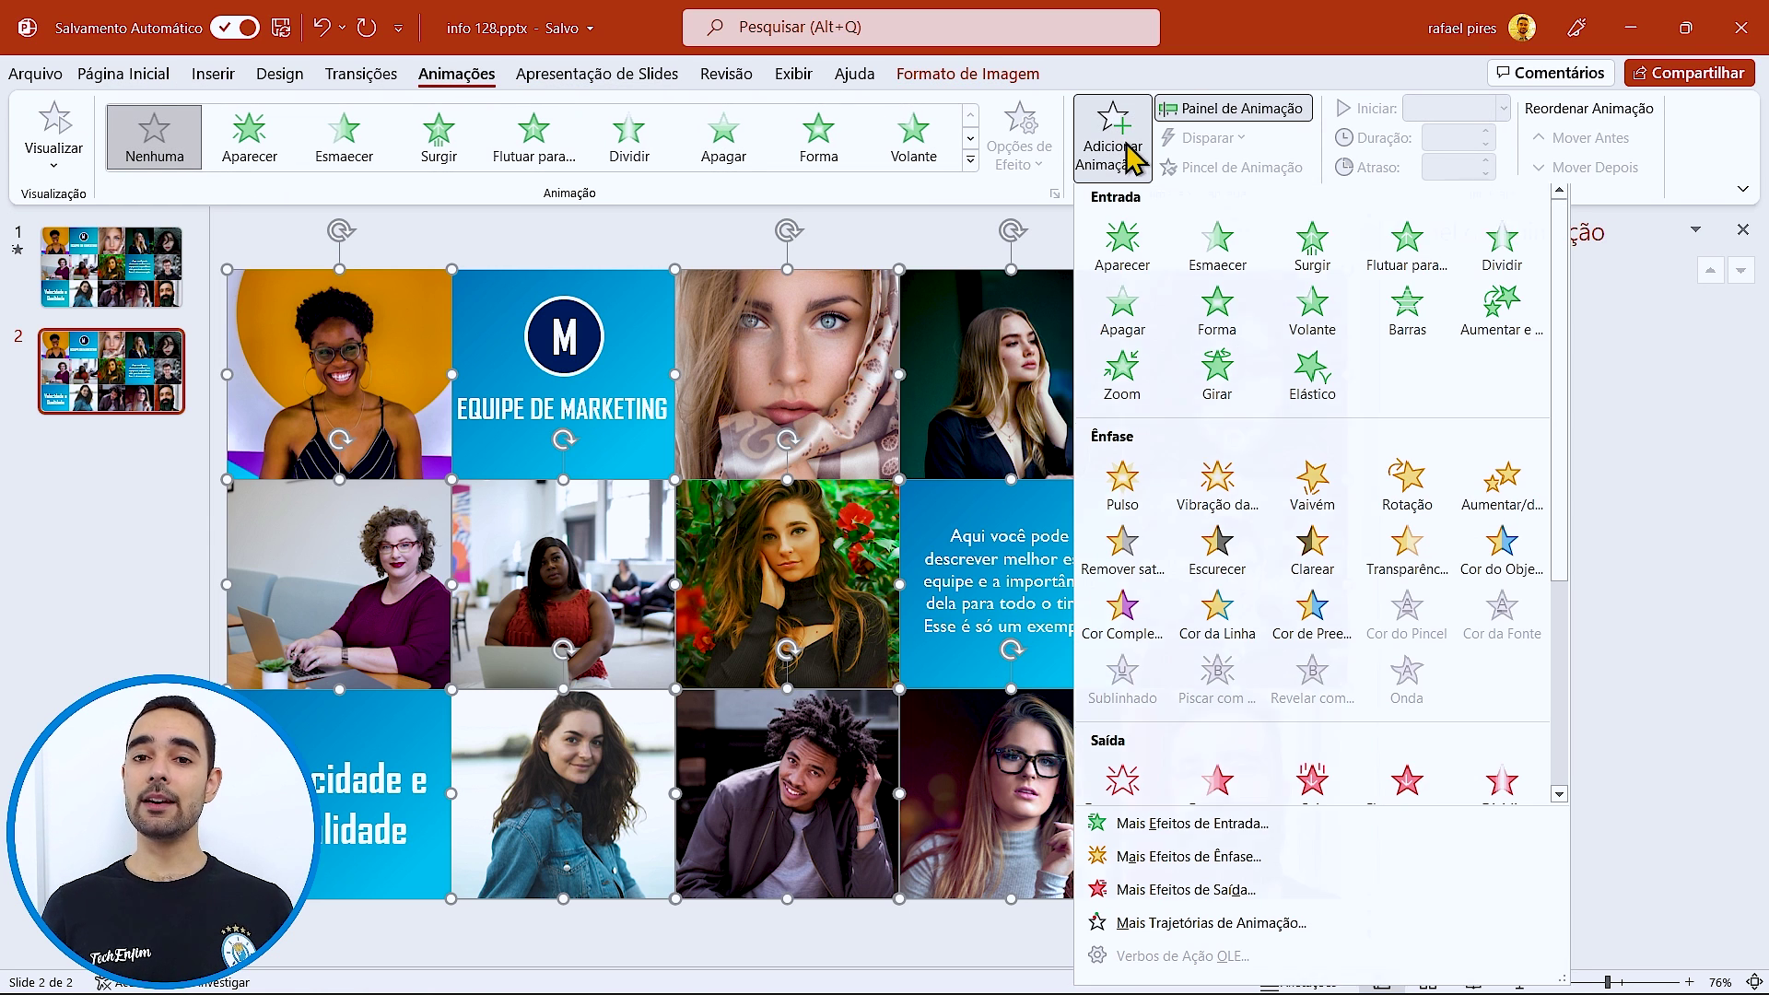
click(1192, 829)
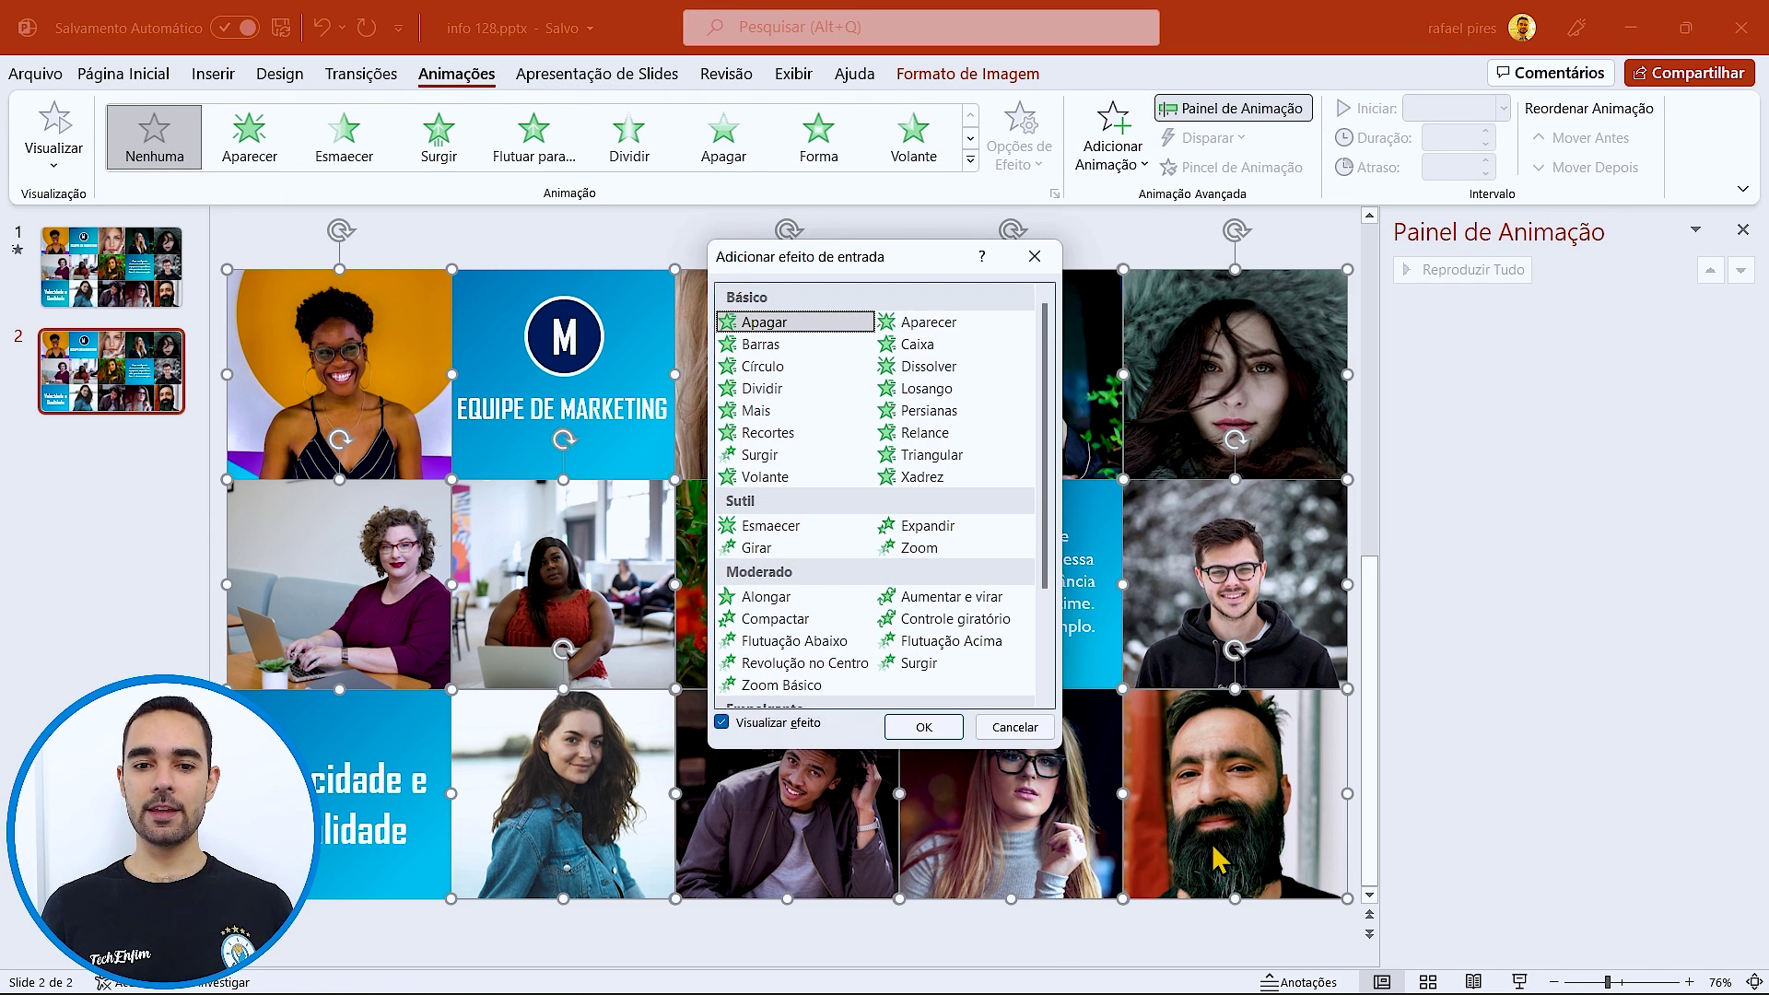
click(816, 689)
click(949, 728)
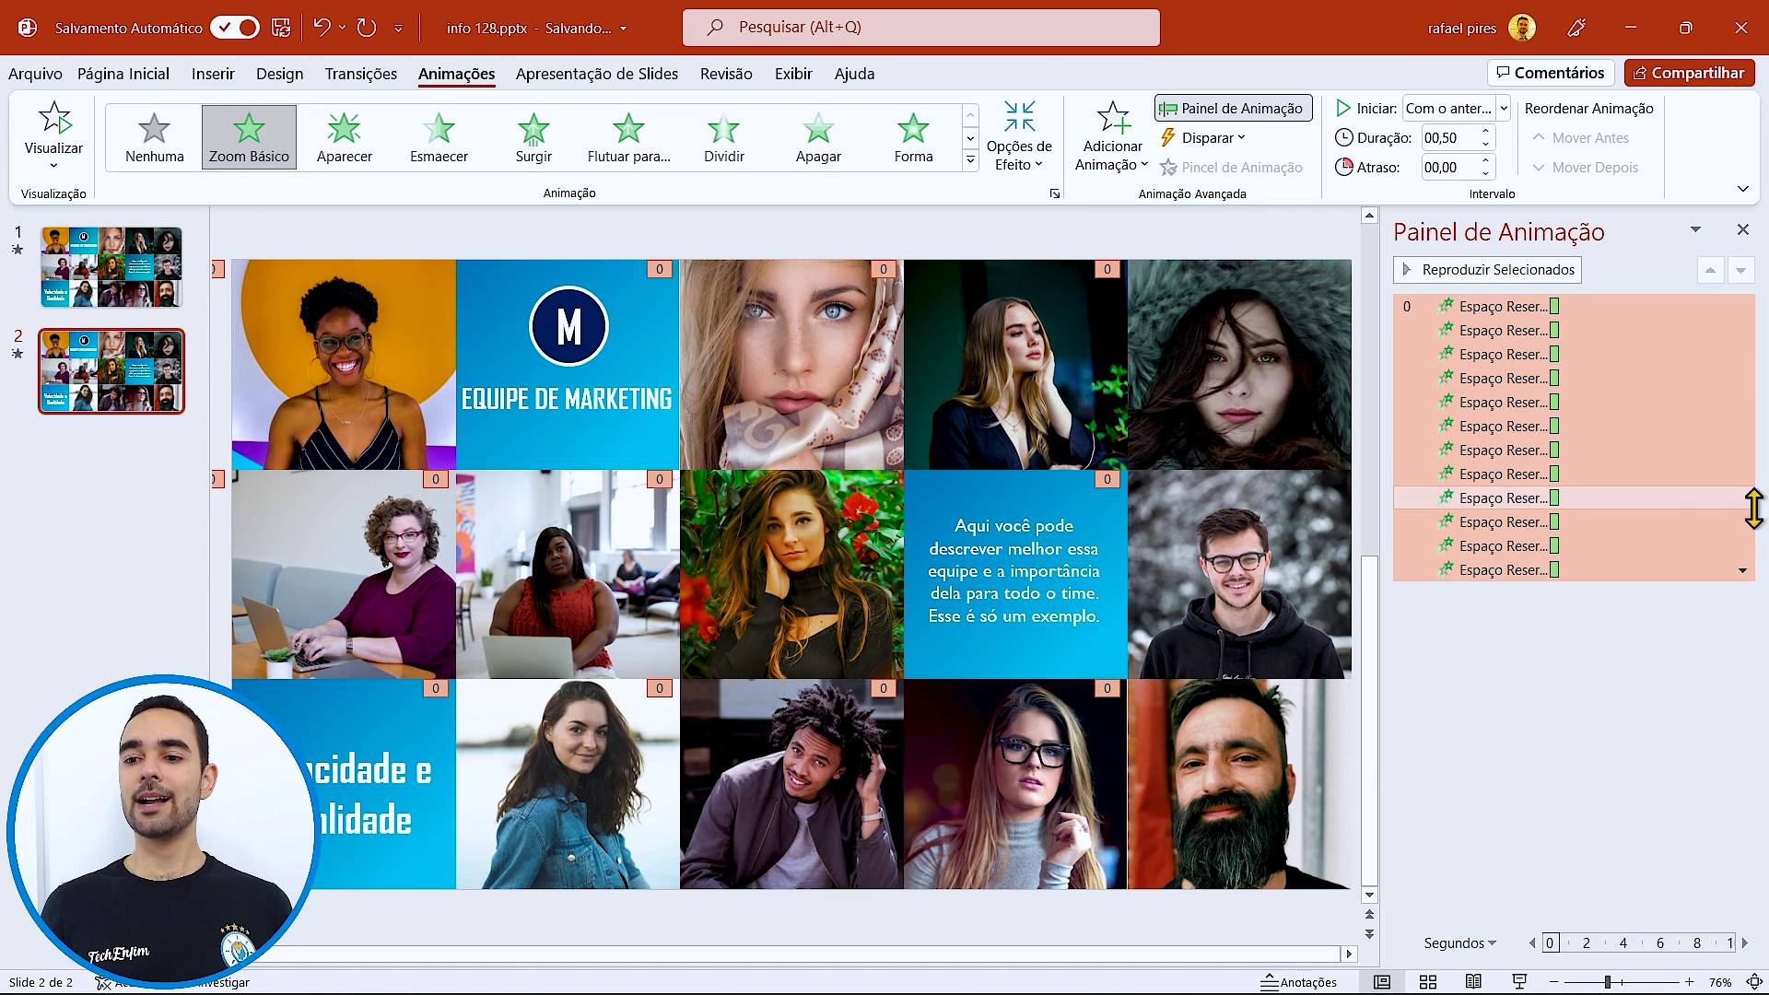
- Set the Zoom Básico style to Reduzir Suavemente for the new animations
click(1743, 572)
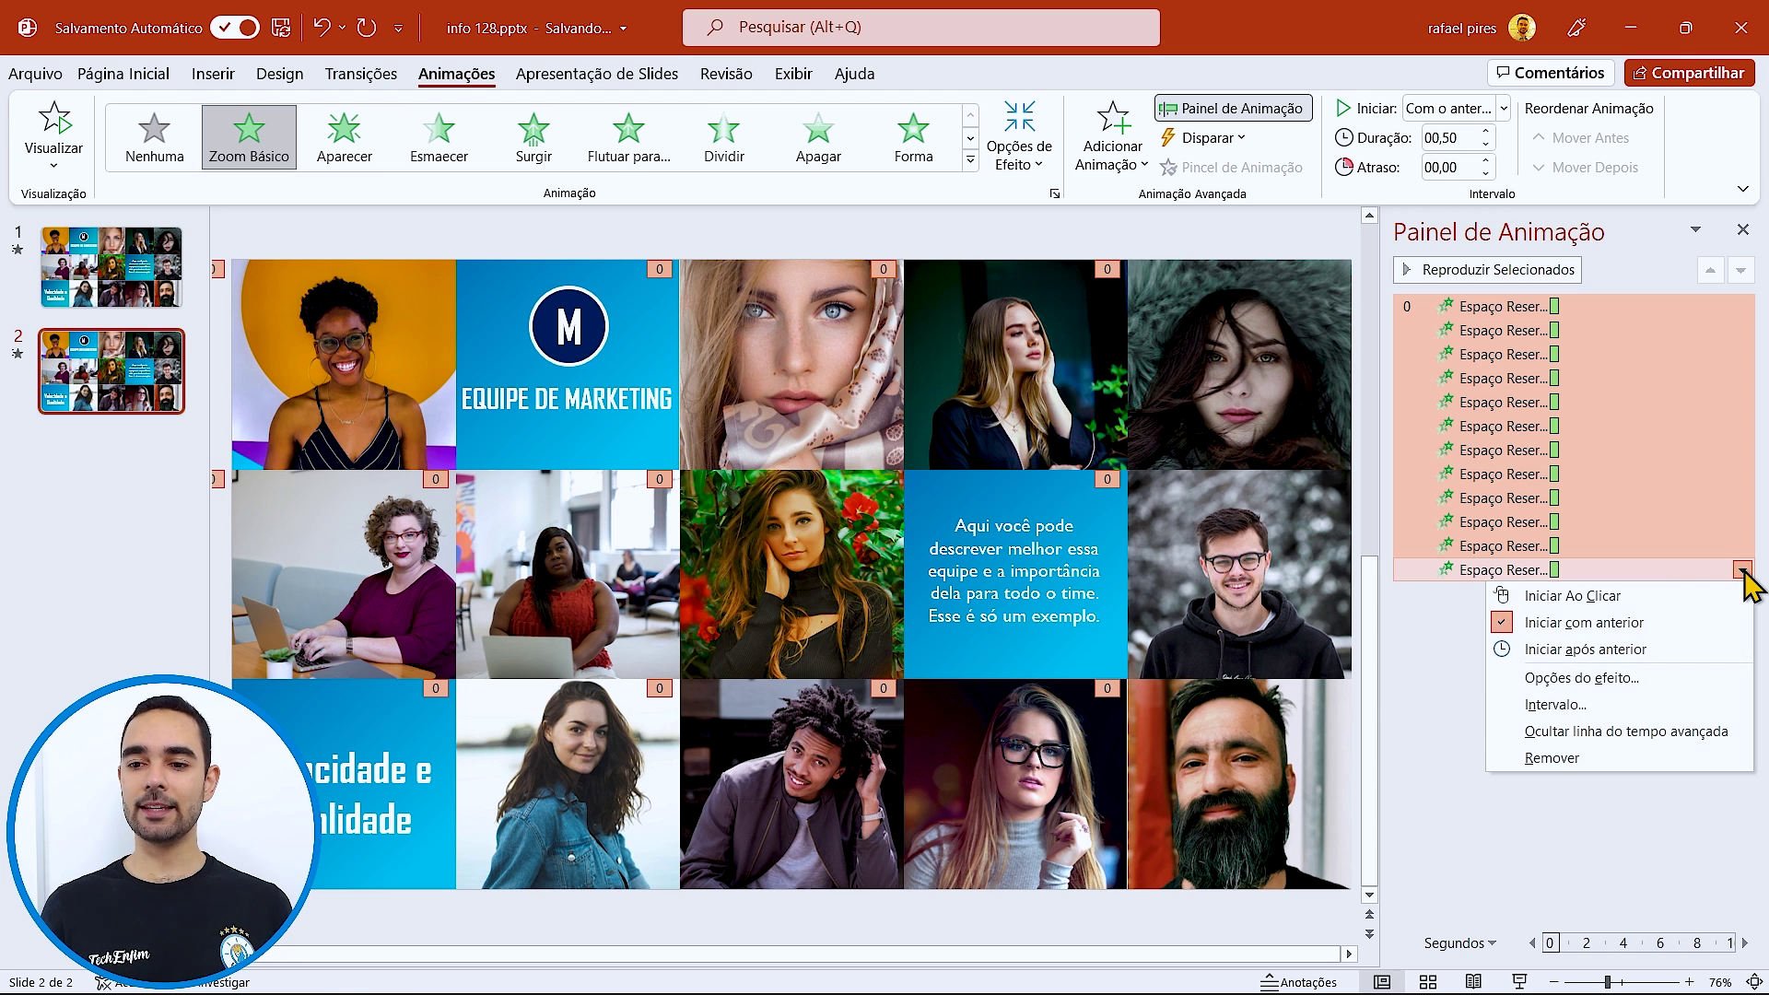
click(1575, 677)
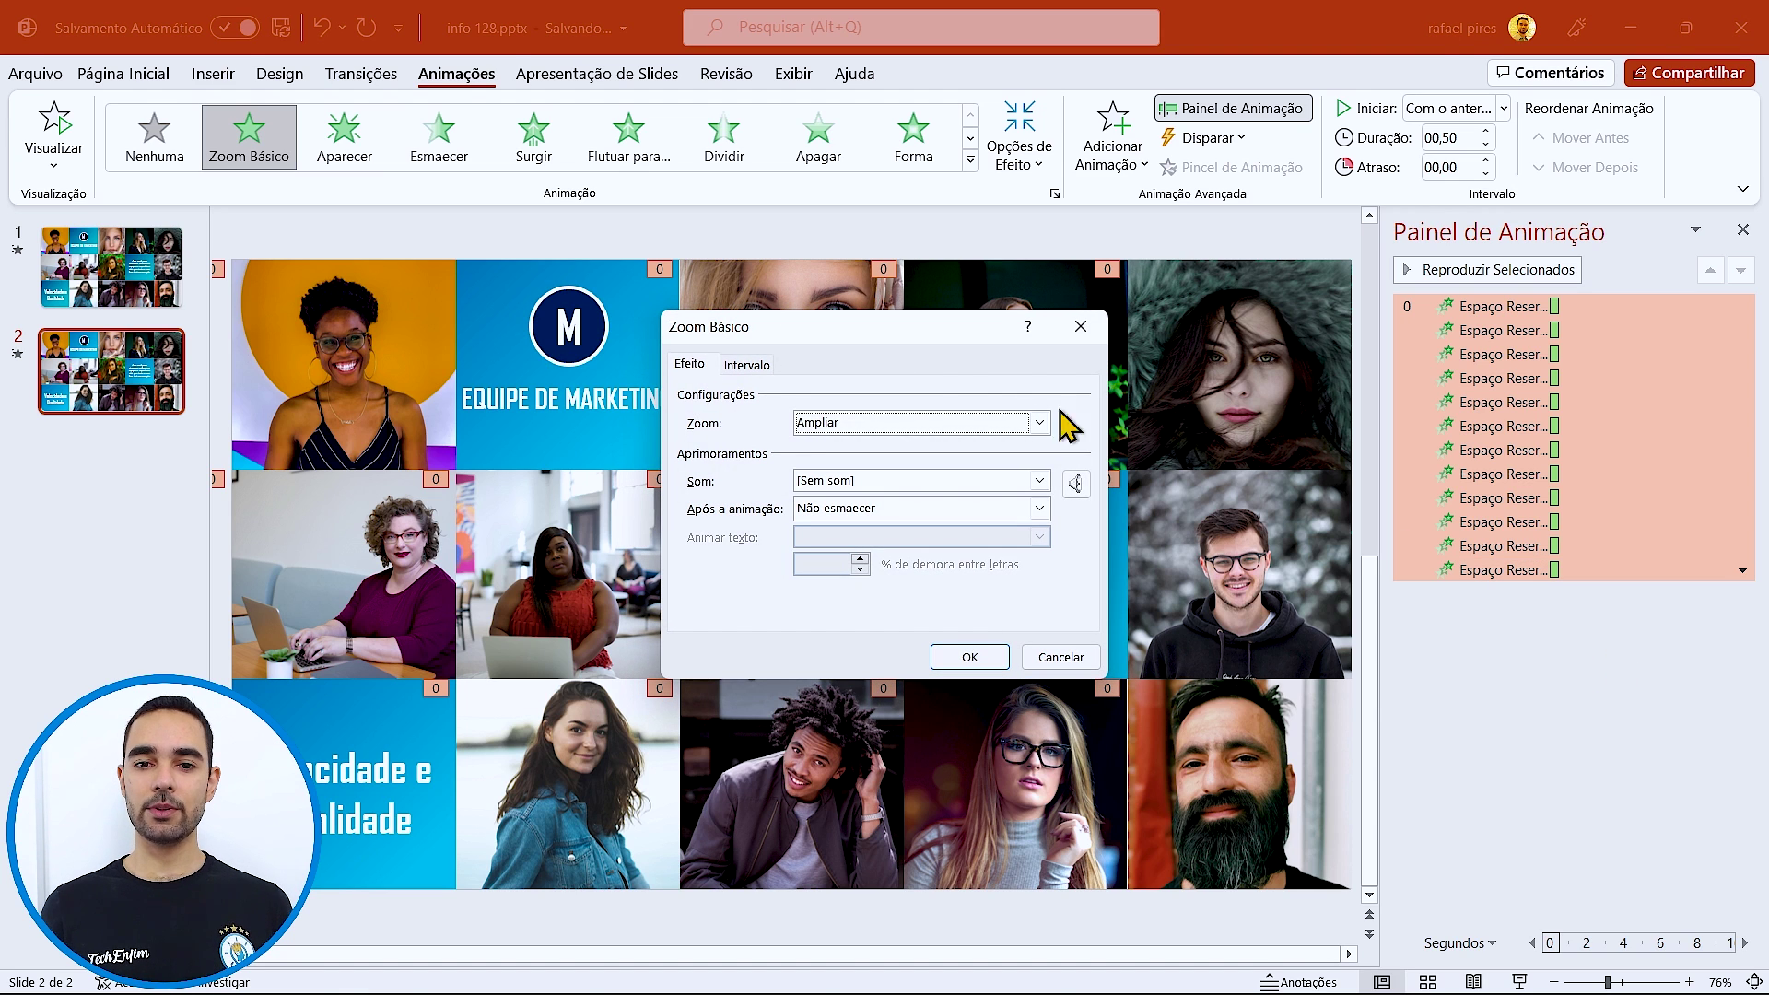
click(862, 423)
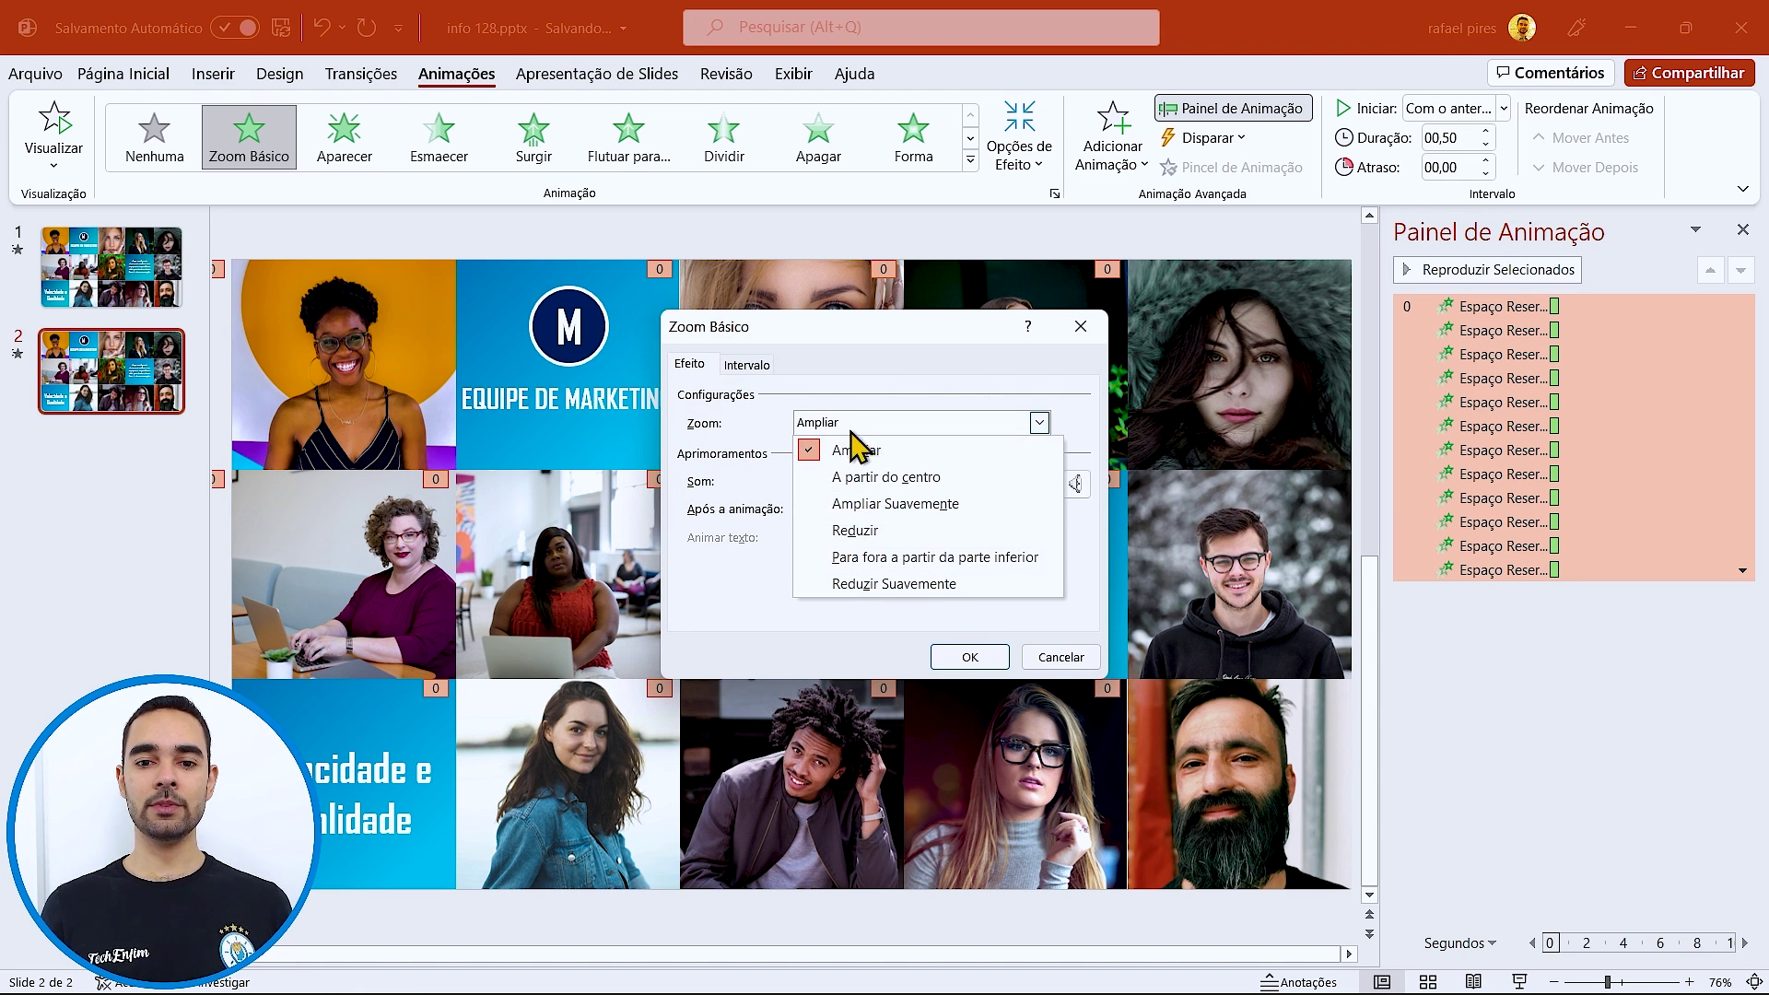
click(894, 584)
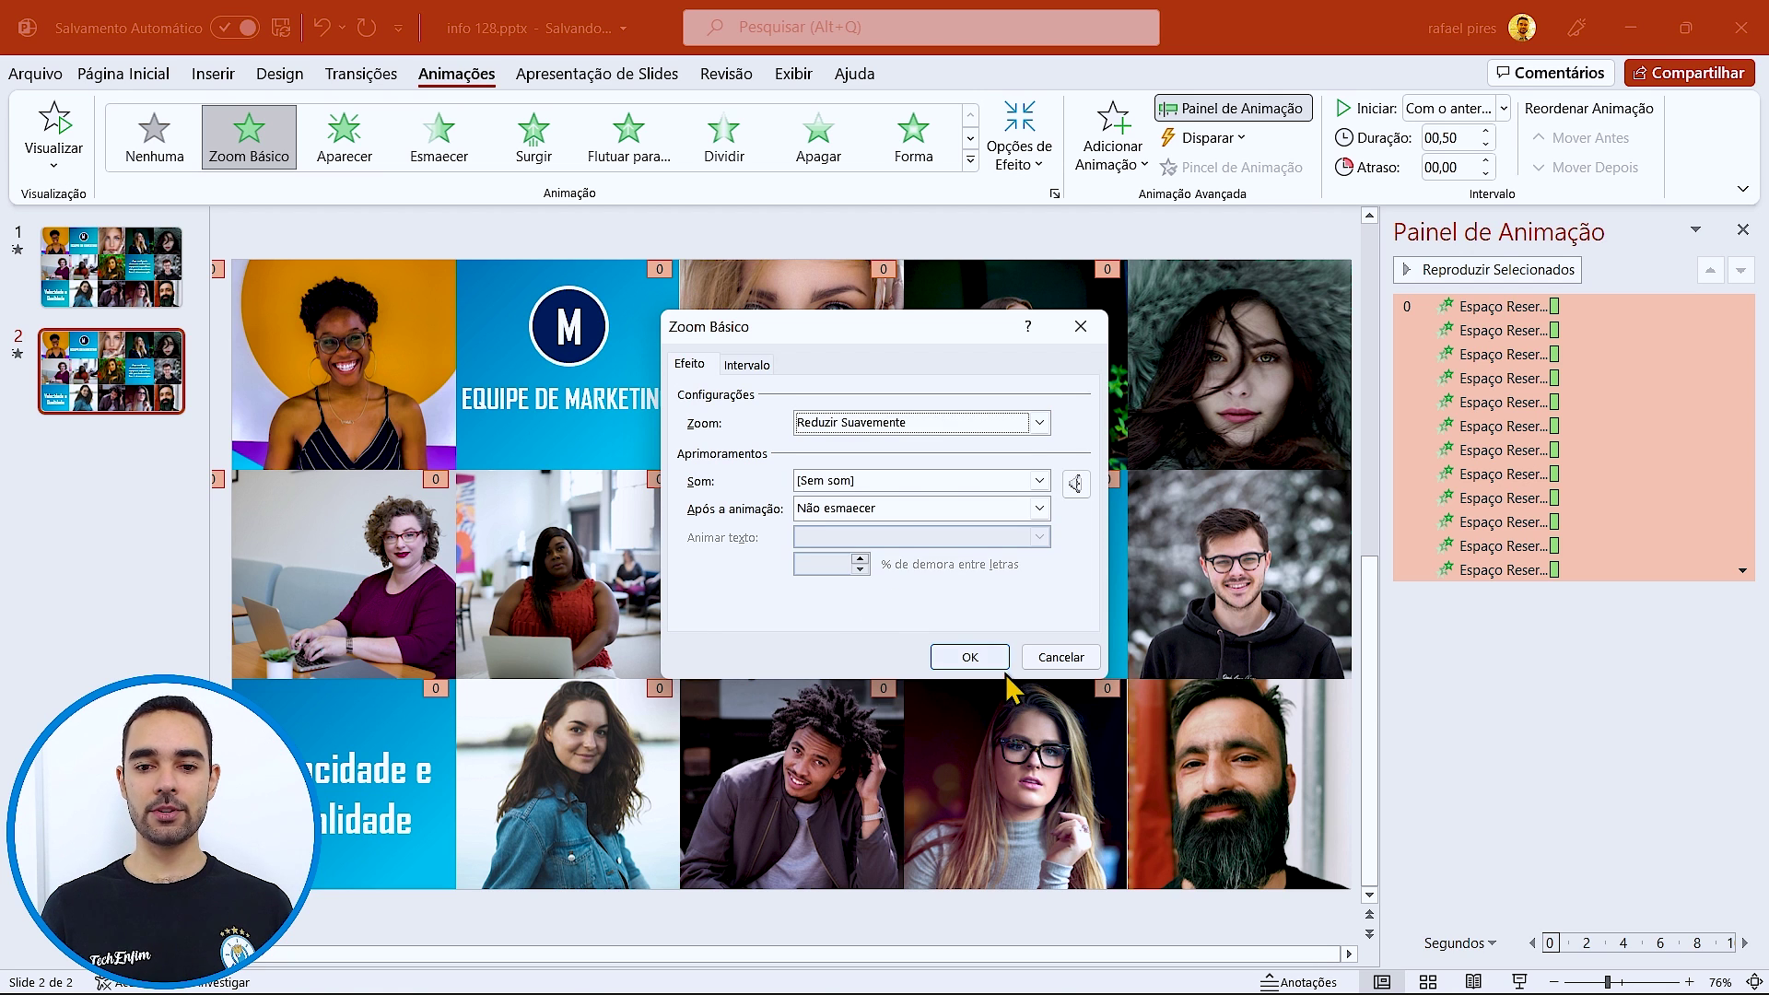
click(983, 665)
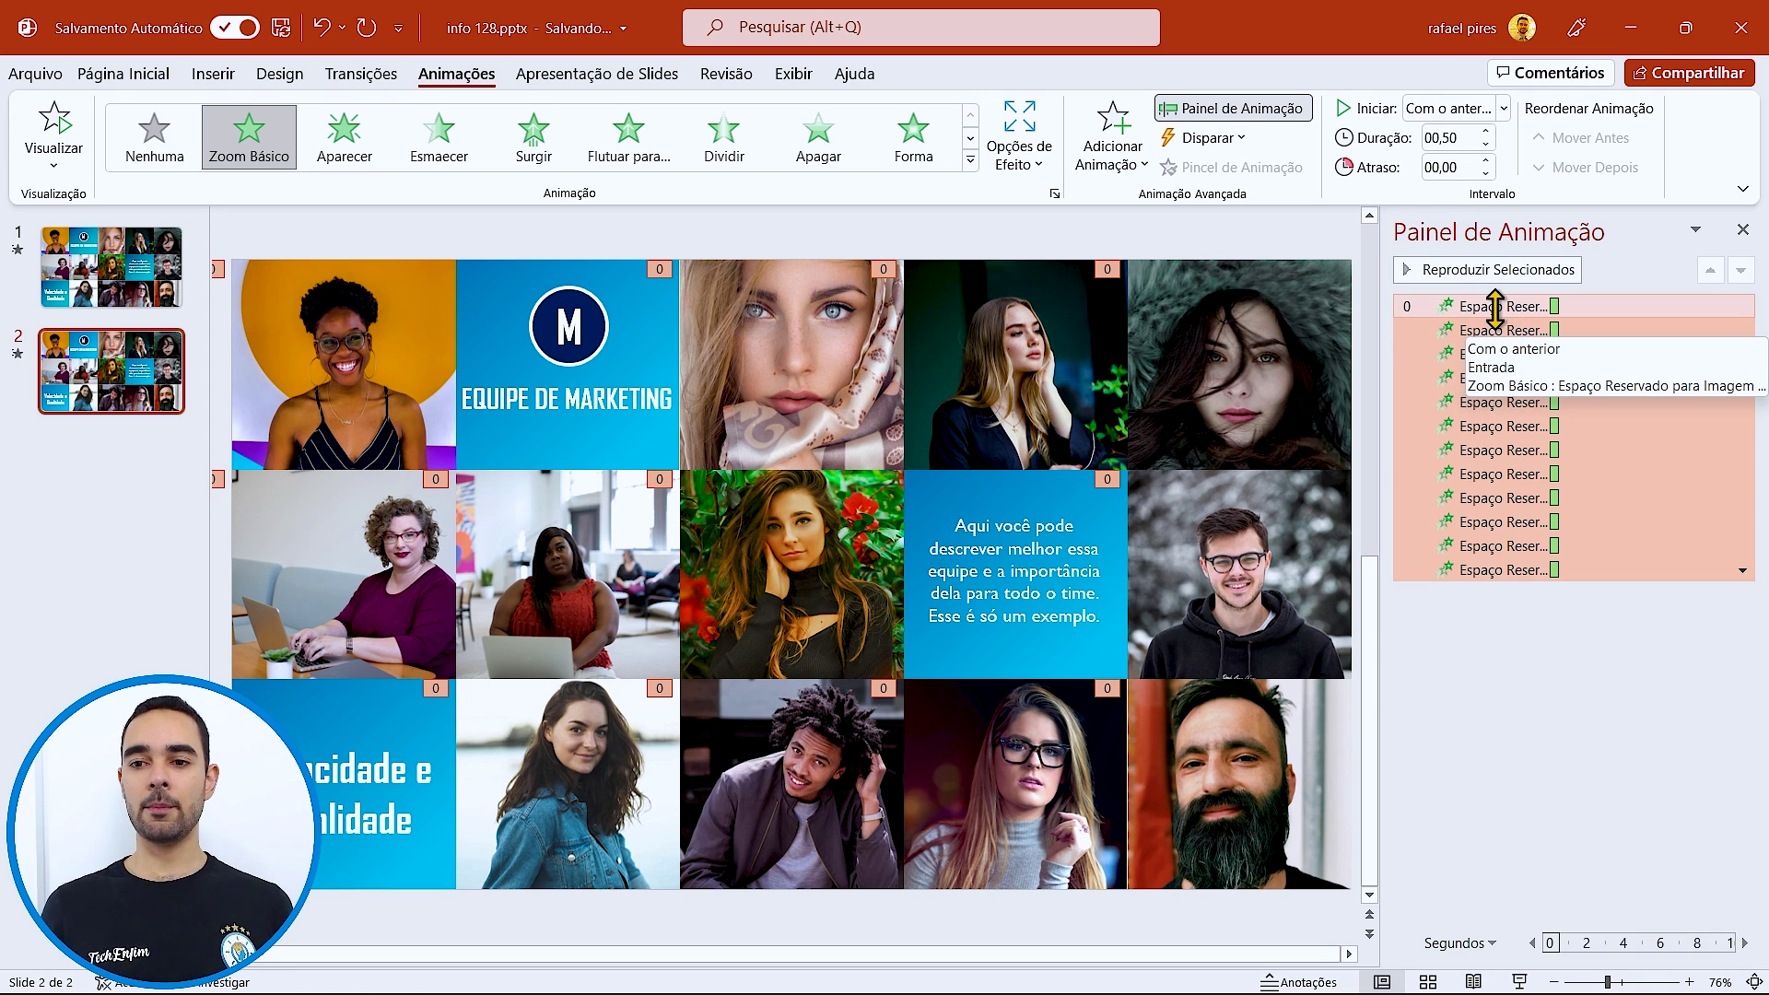
click(1454, 307)
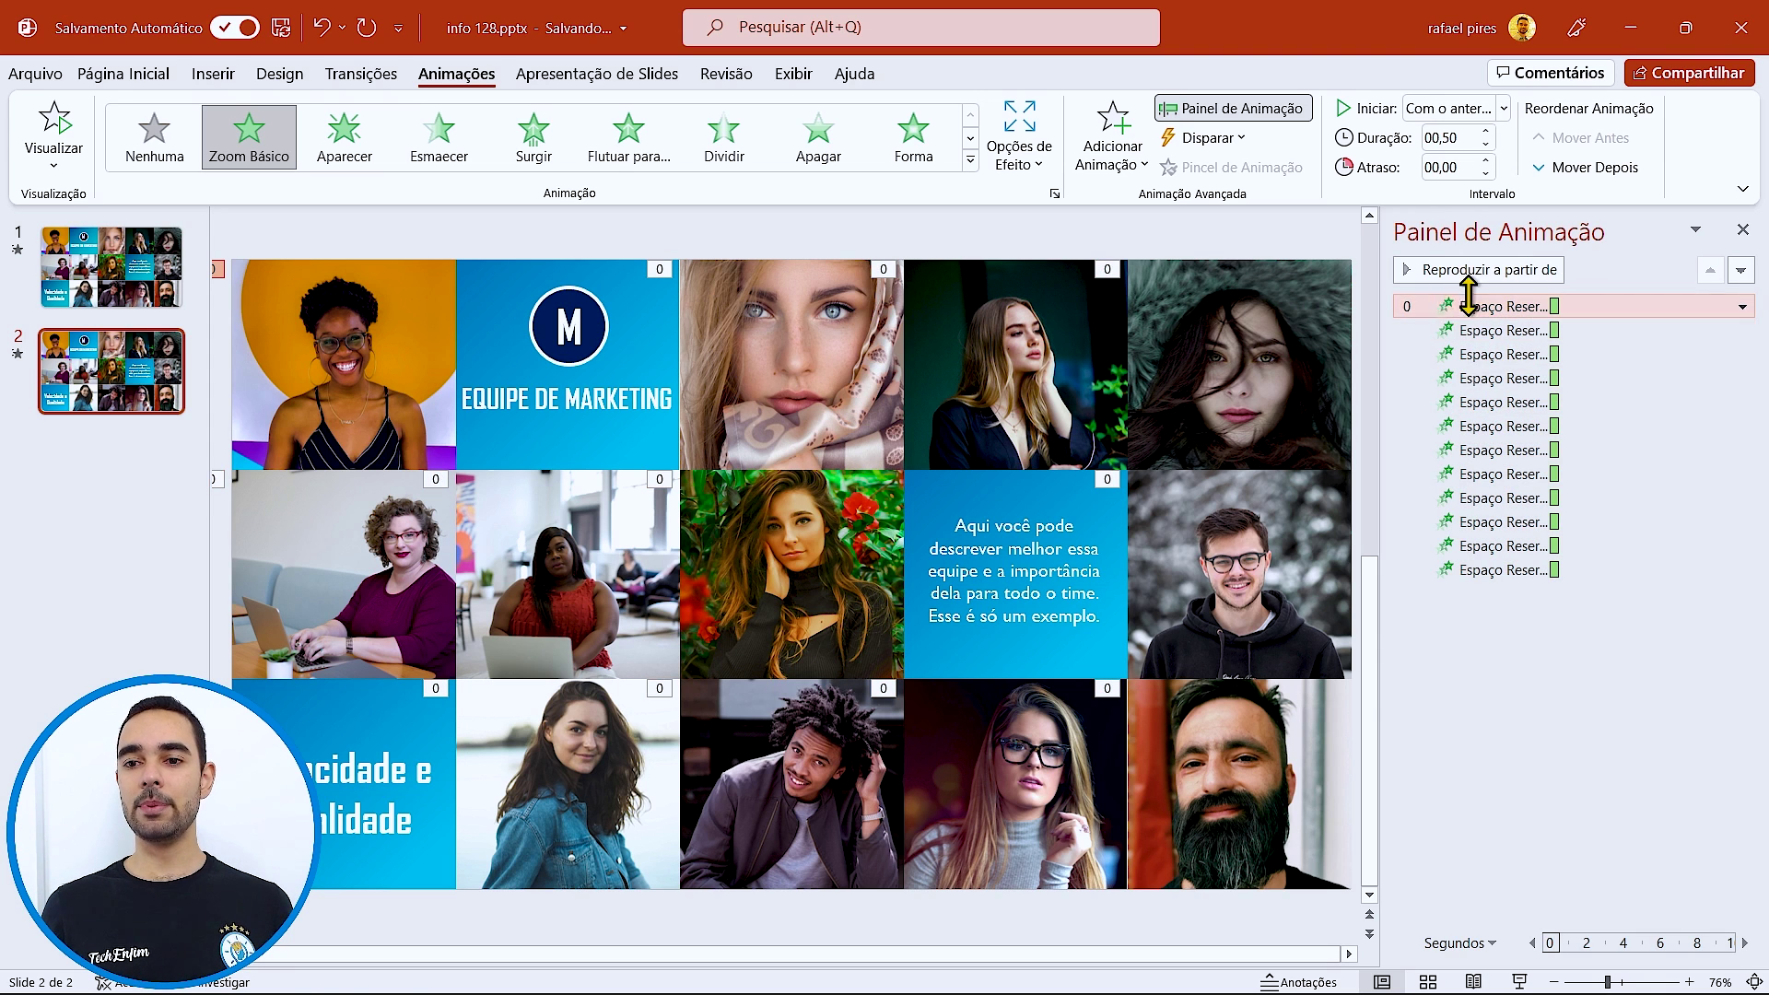
- Give the third through seventh animations rising delays starting at 0,2 and 0,3 s
click(1506, 330)
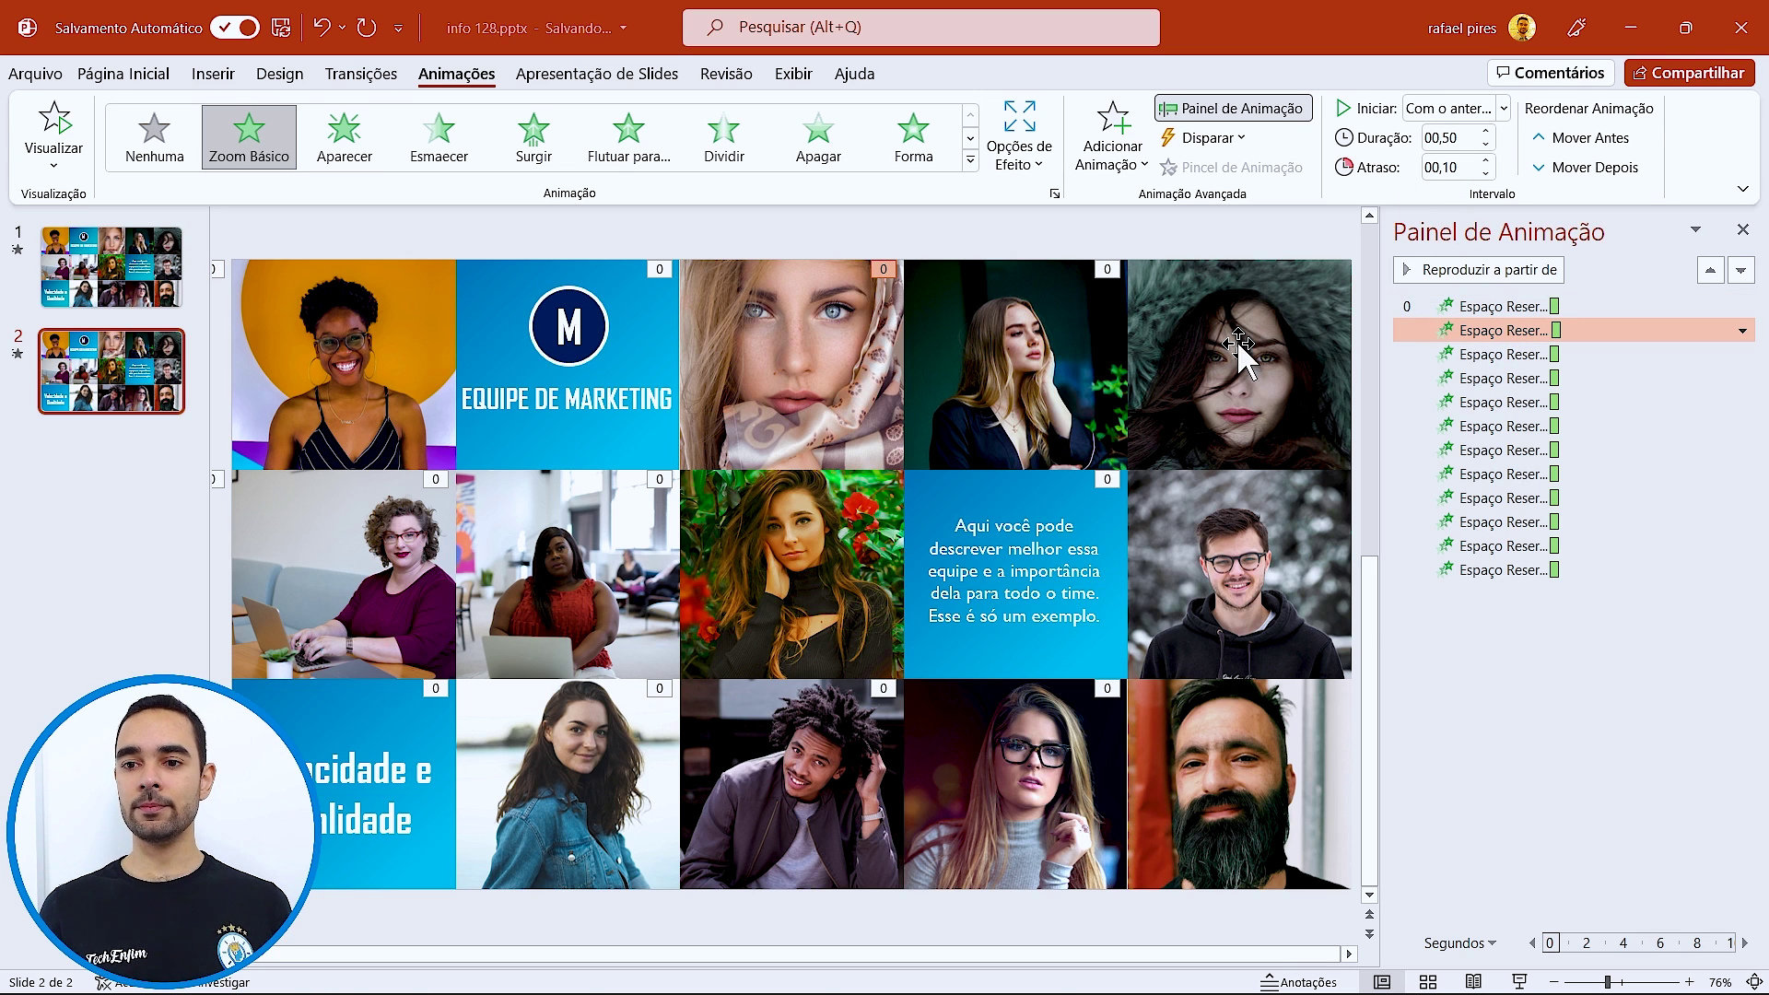
click(1475, 354)
double_click(1434, 167)
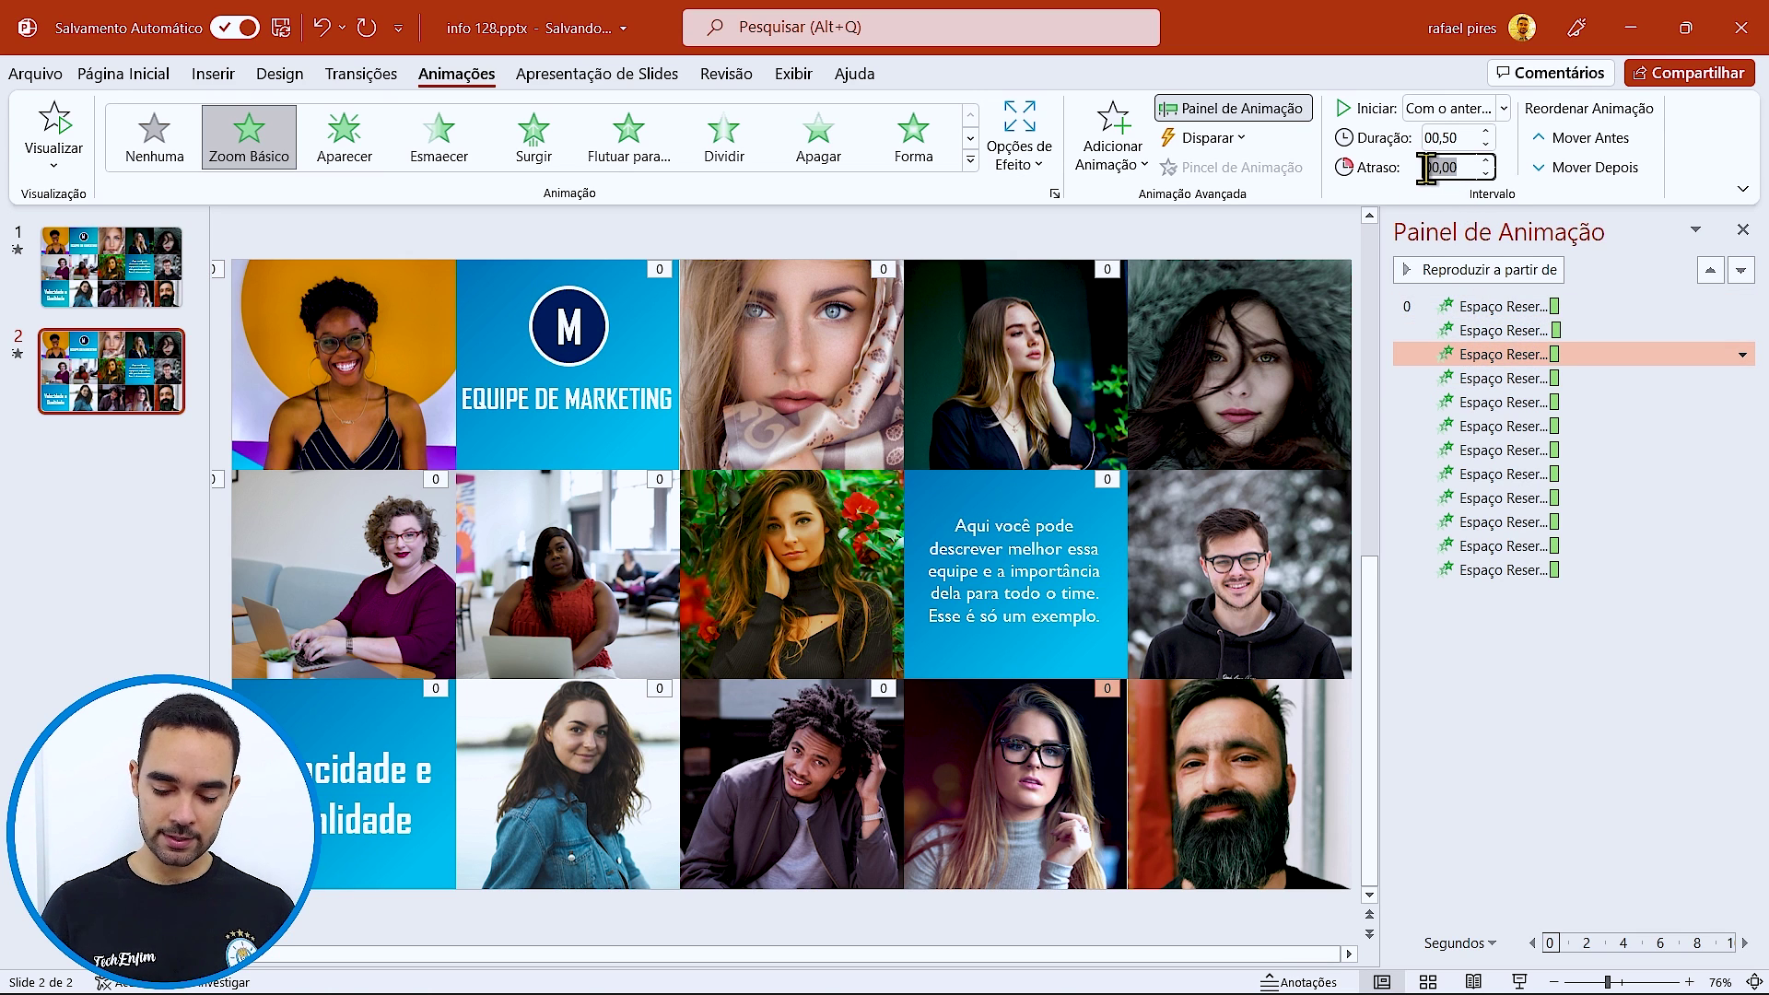
text(0,2)
key(Return)
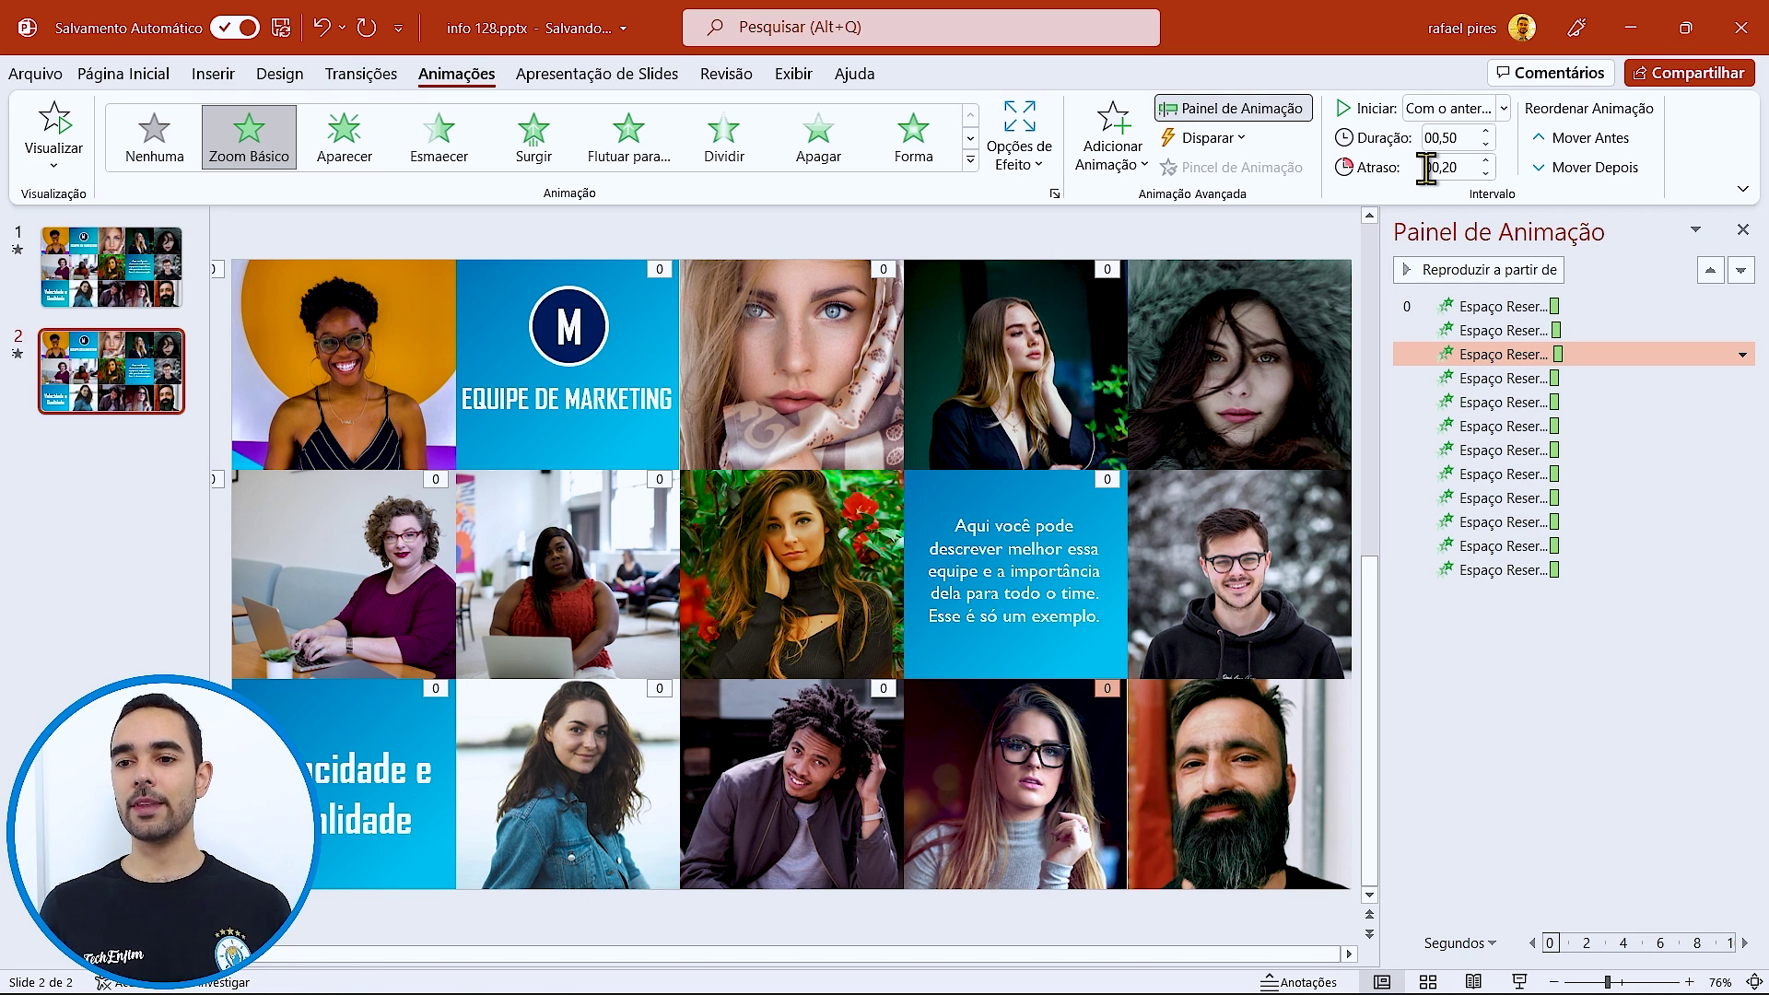
click(1516, 378)
double_click(1455, 169)
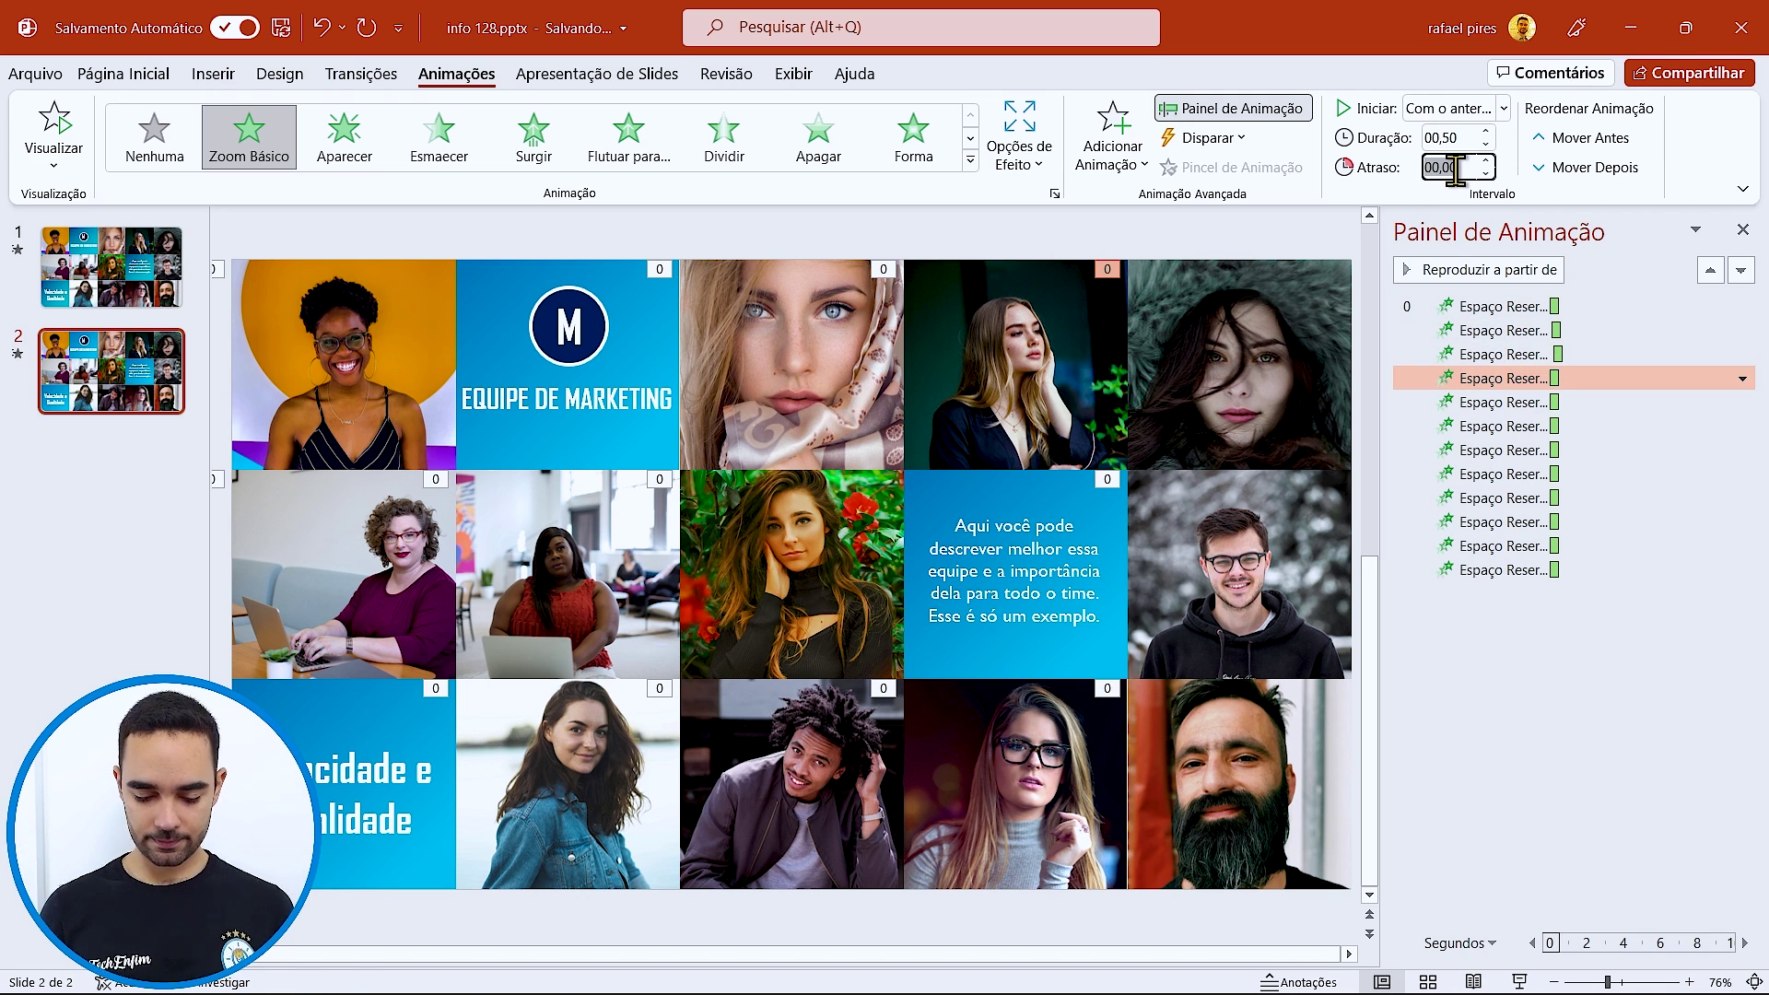
text(0,3)
key(Return)
click(1488, 403)
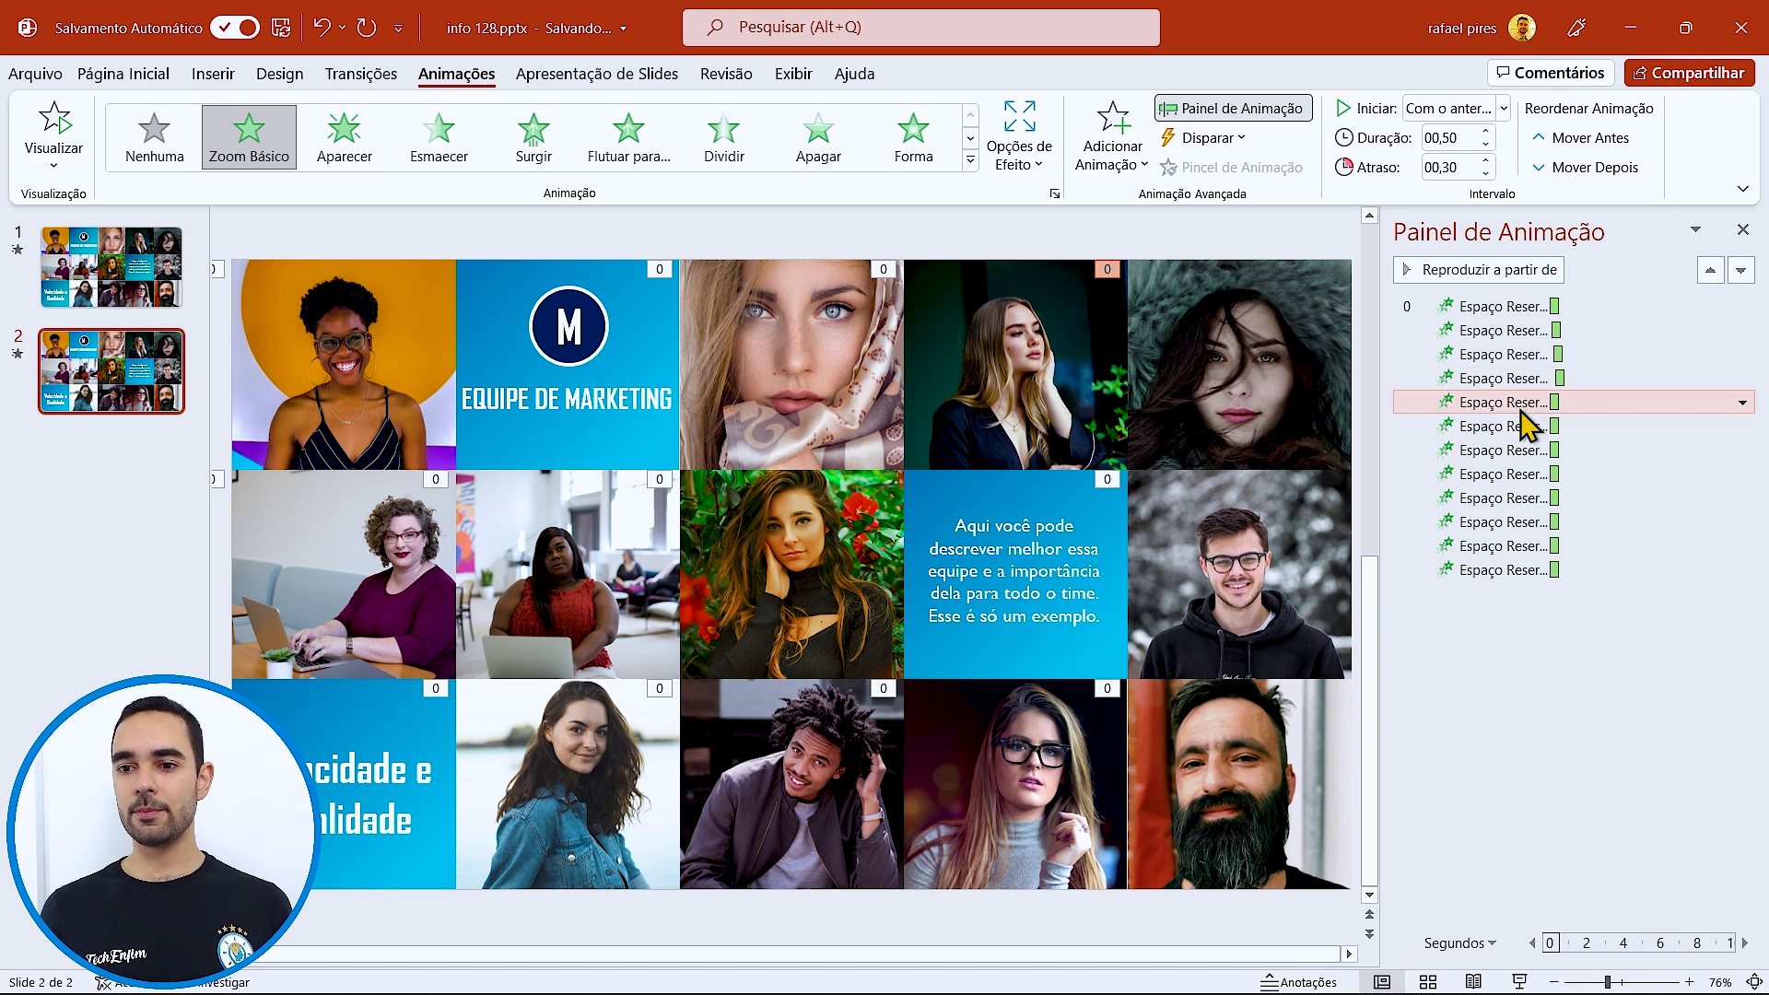
double_click(1461, 168)
text(00,4)
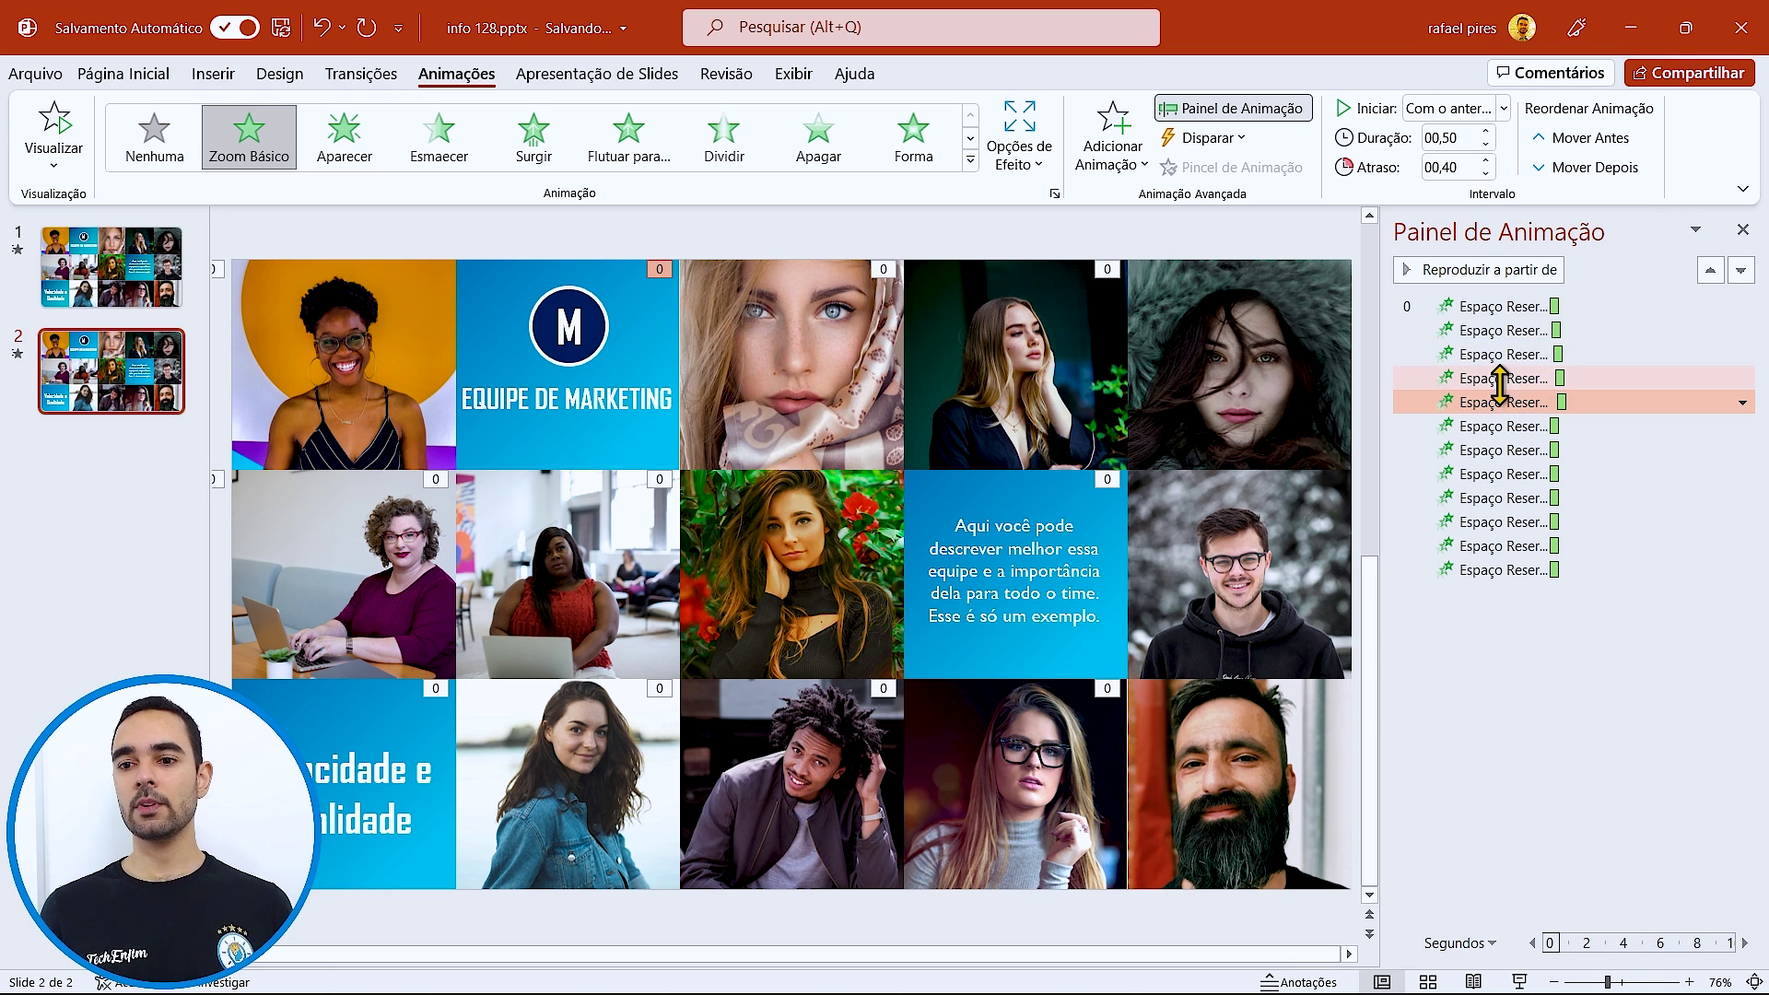
click(1511, 426)
double_click(1466, 167)
text(0)
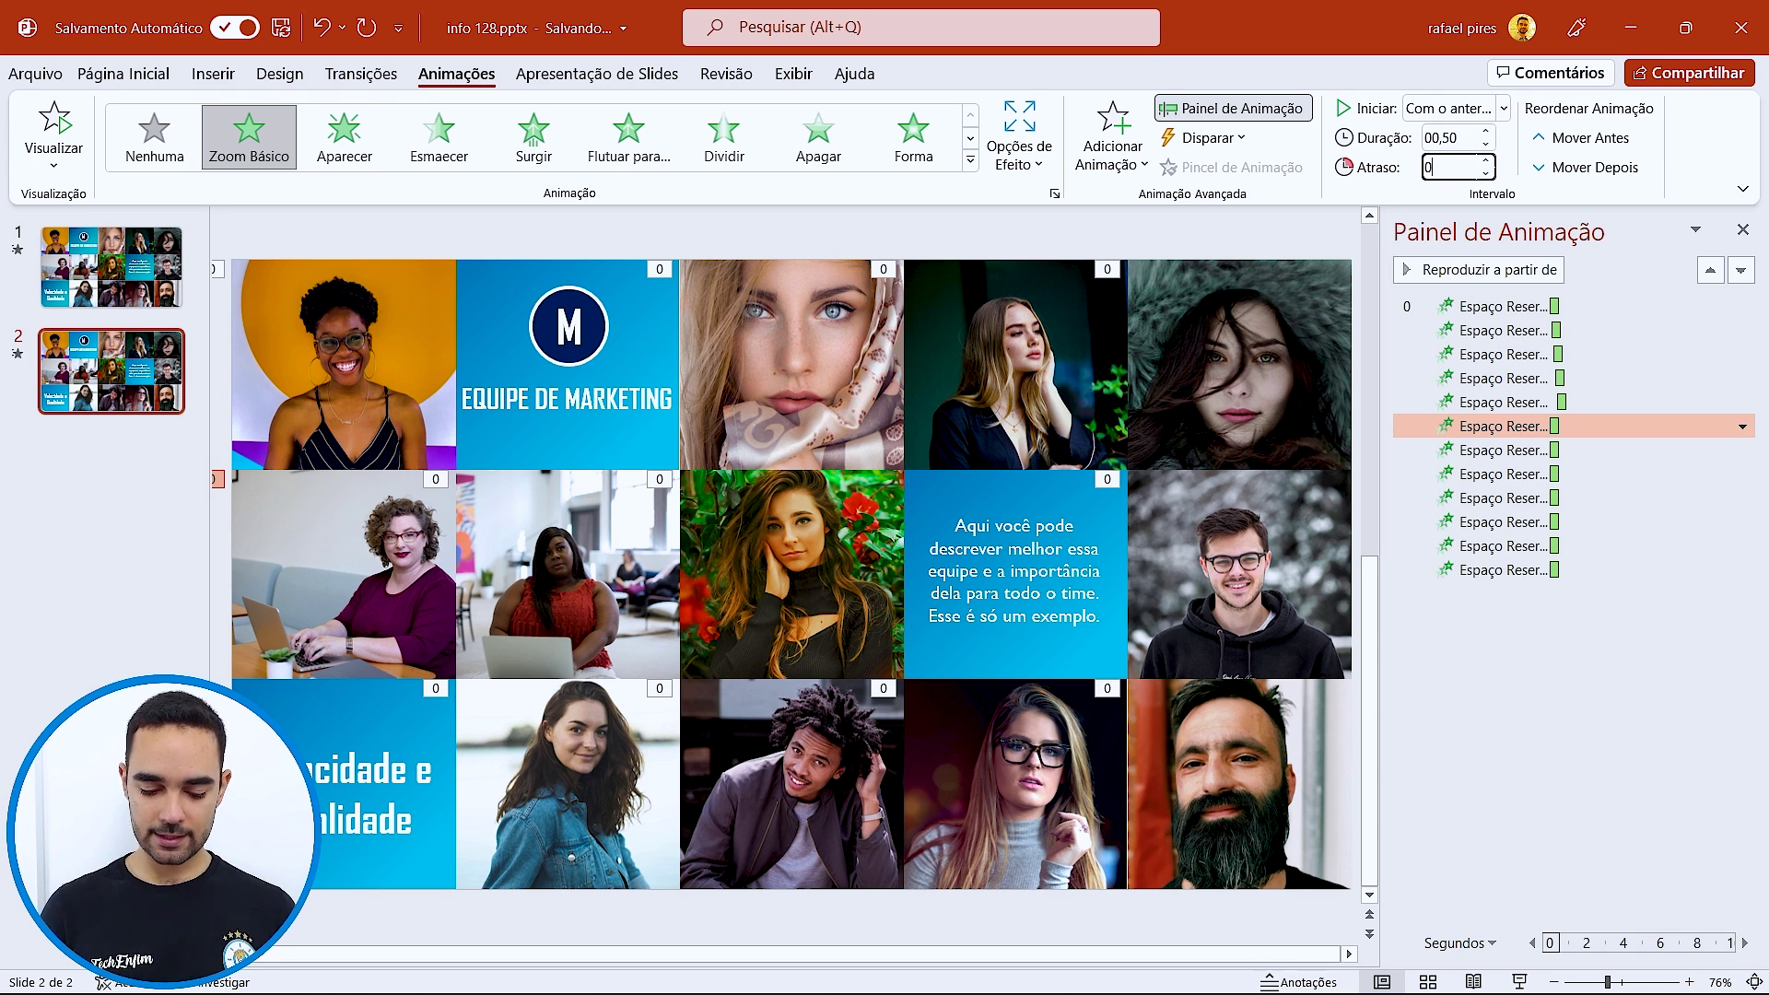
text(,5)
key(Return)
click(1530, 450)
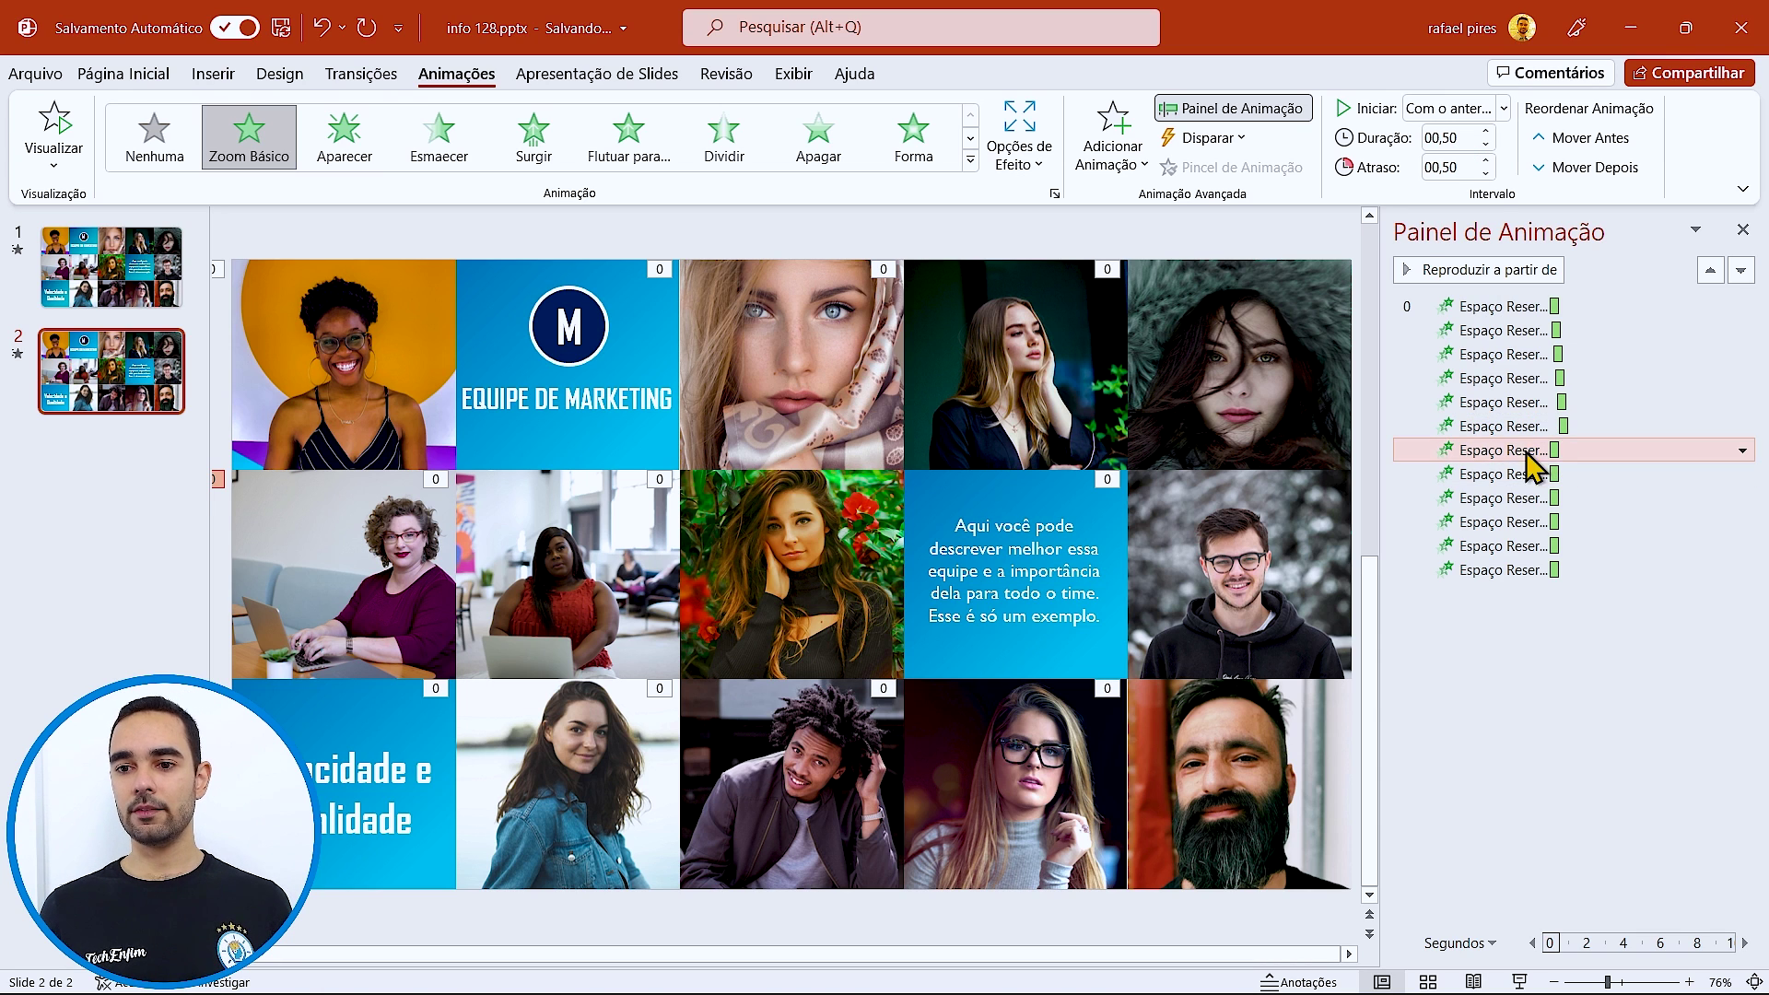
double_click(1459, 169)
text(,5)
key(Return)
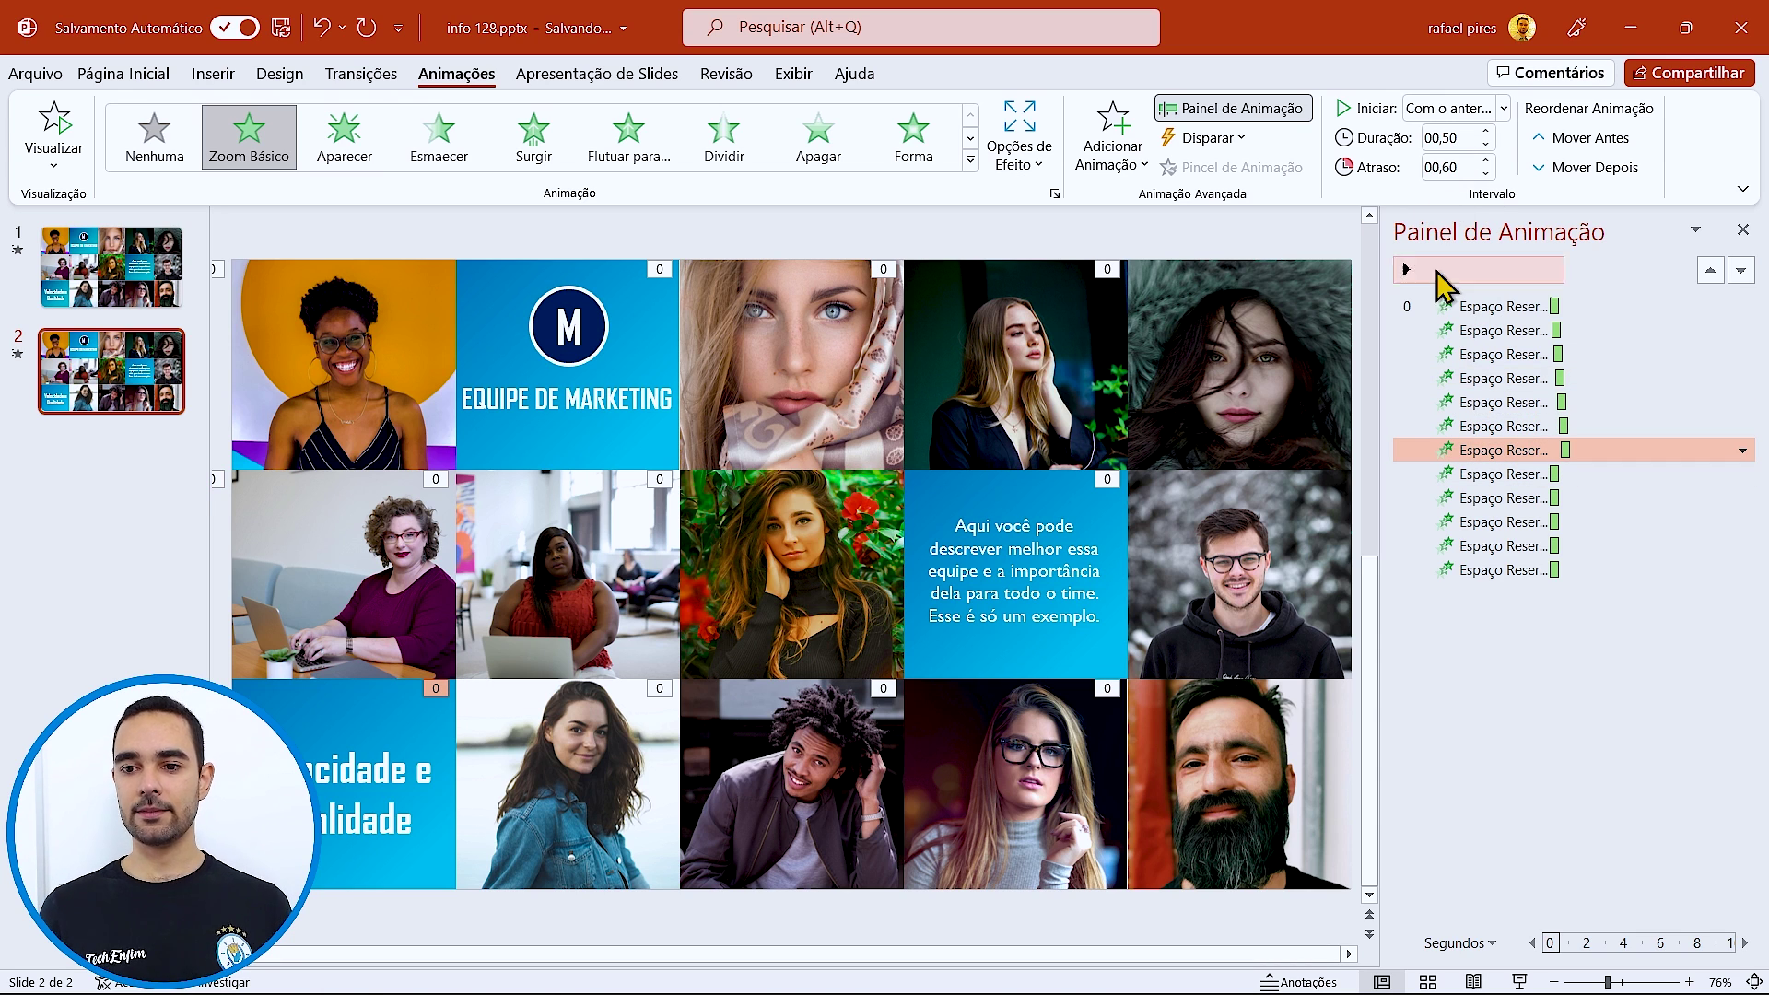
- Continue the staggered delays from the eighth animation through 0,8, 0,9 and 1 s to 1,1 s
click(1498, 474)
text(0,)
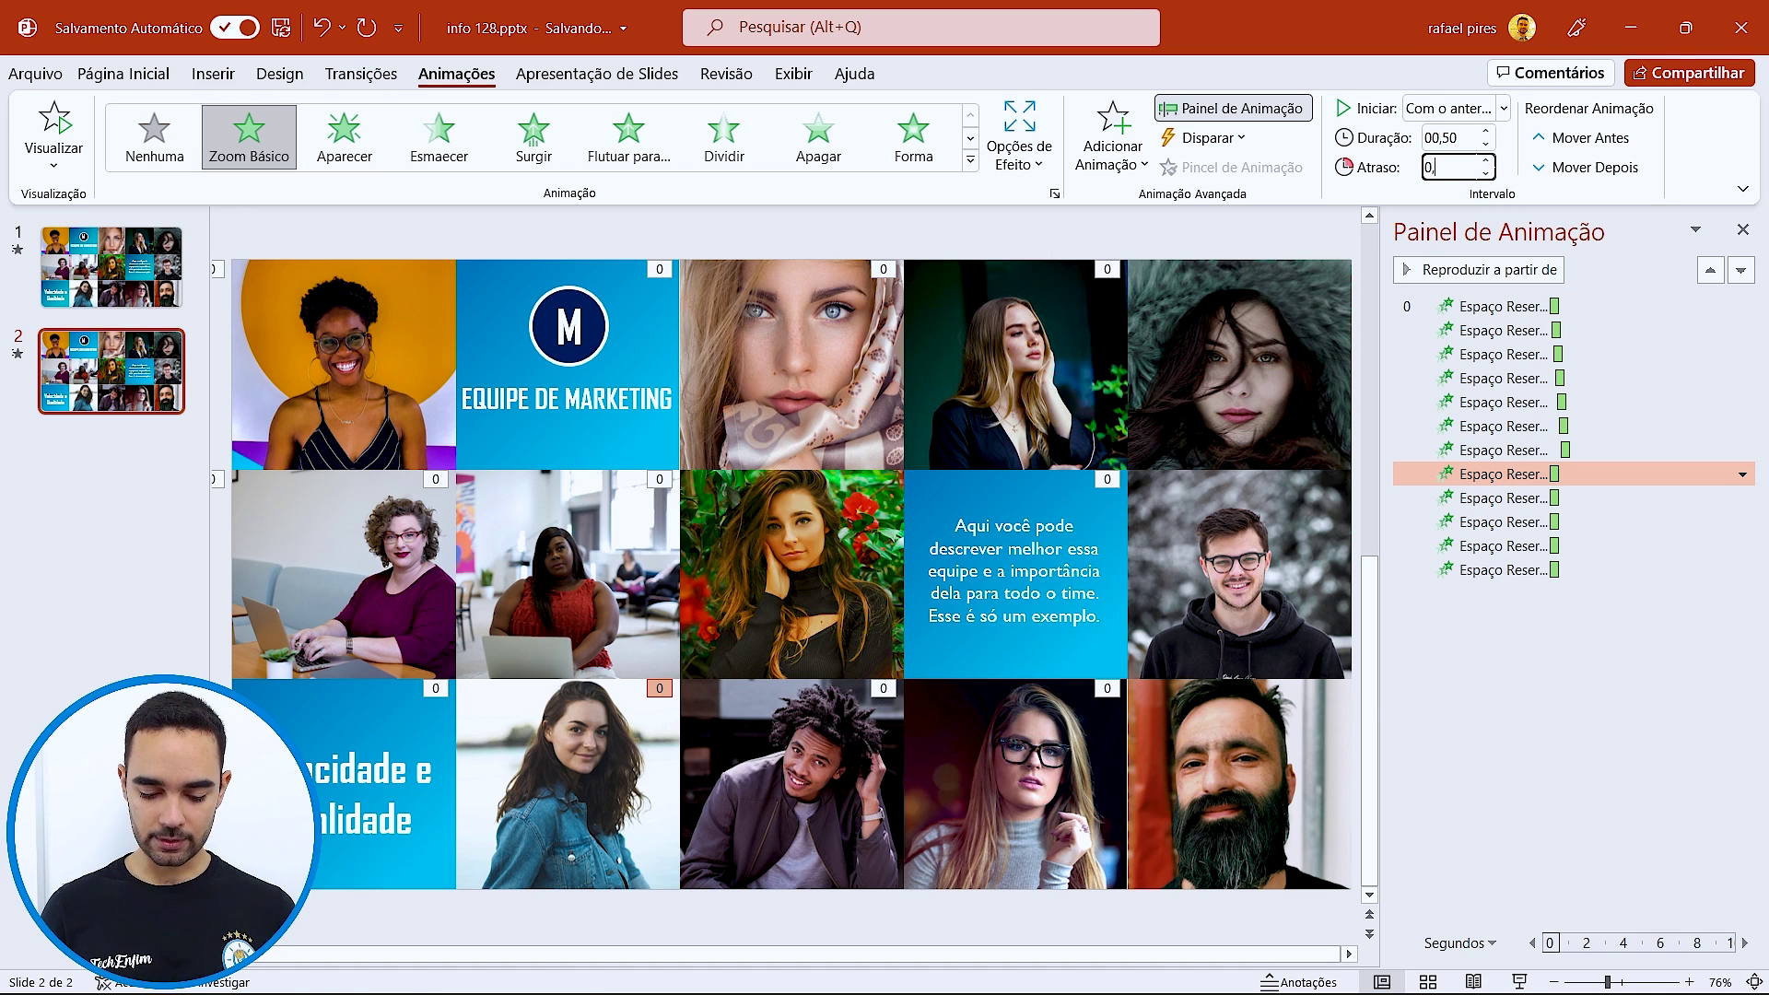
text(5)
key(Return)
click(1508, 498)
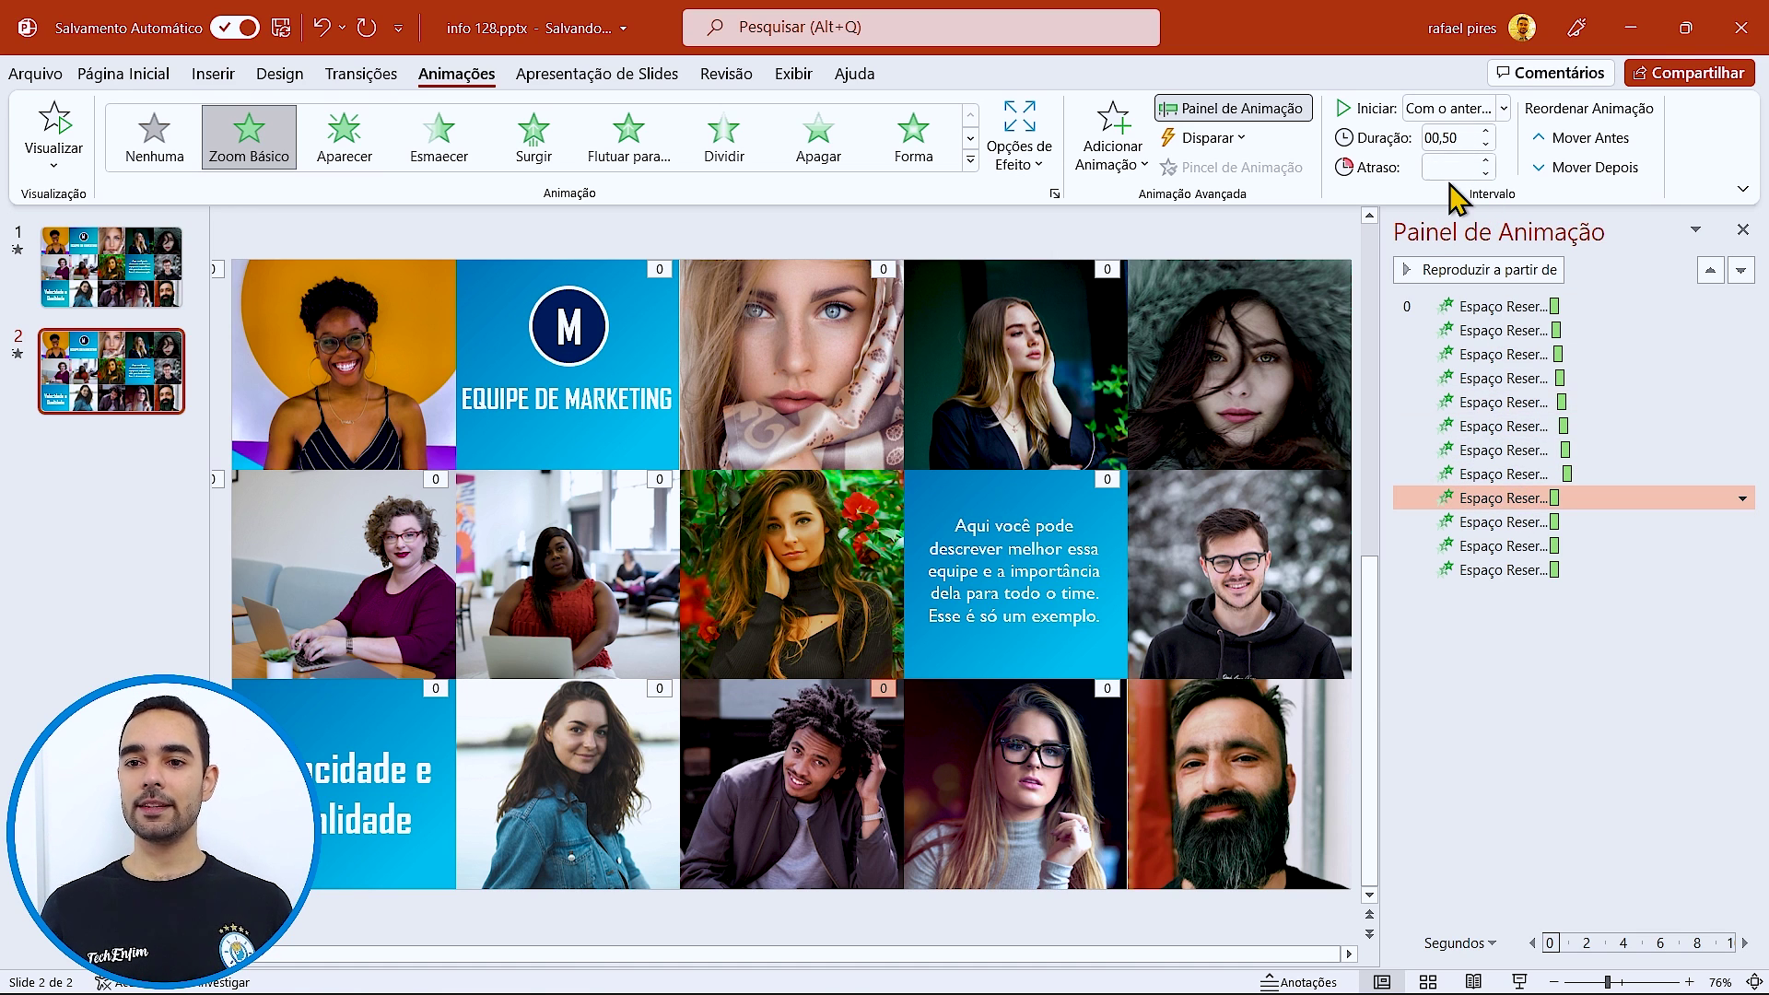
double_click(1452, 173)
text(00,5)
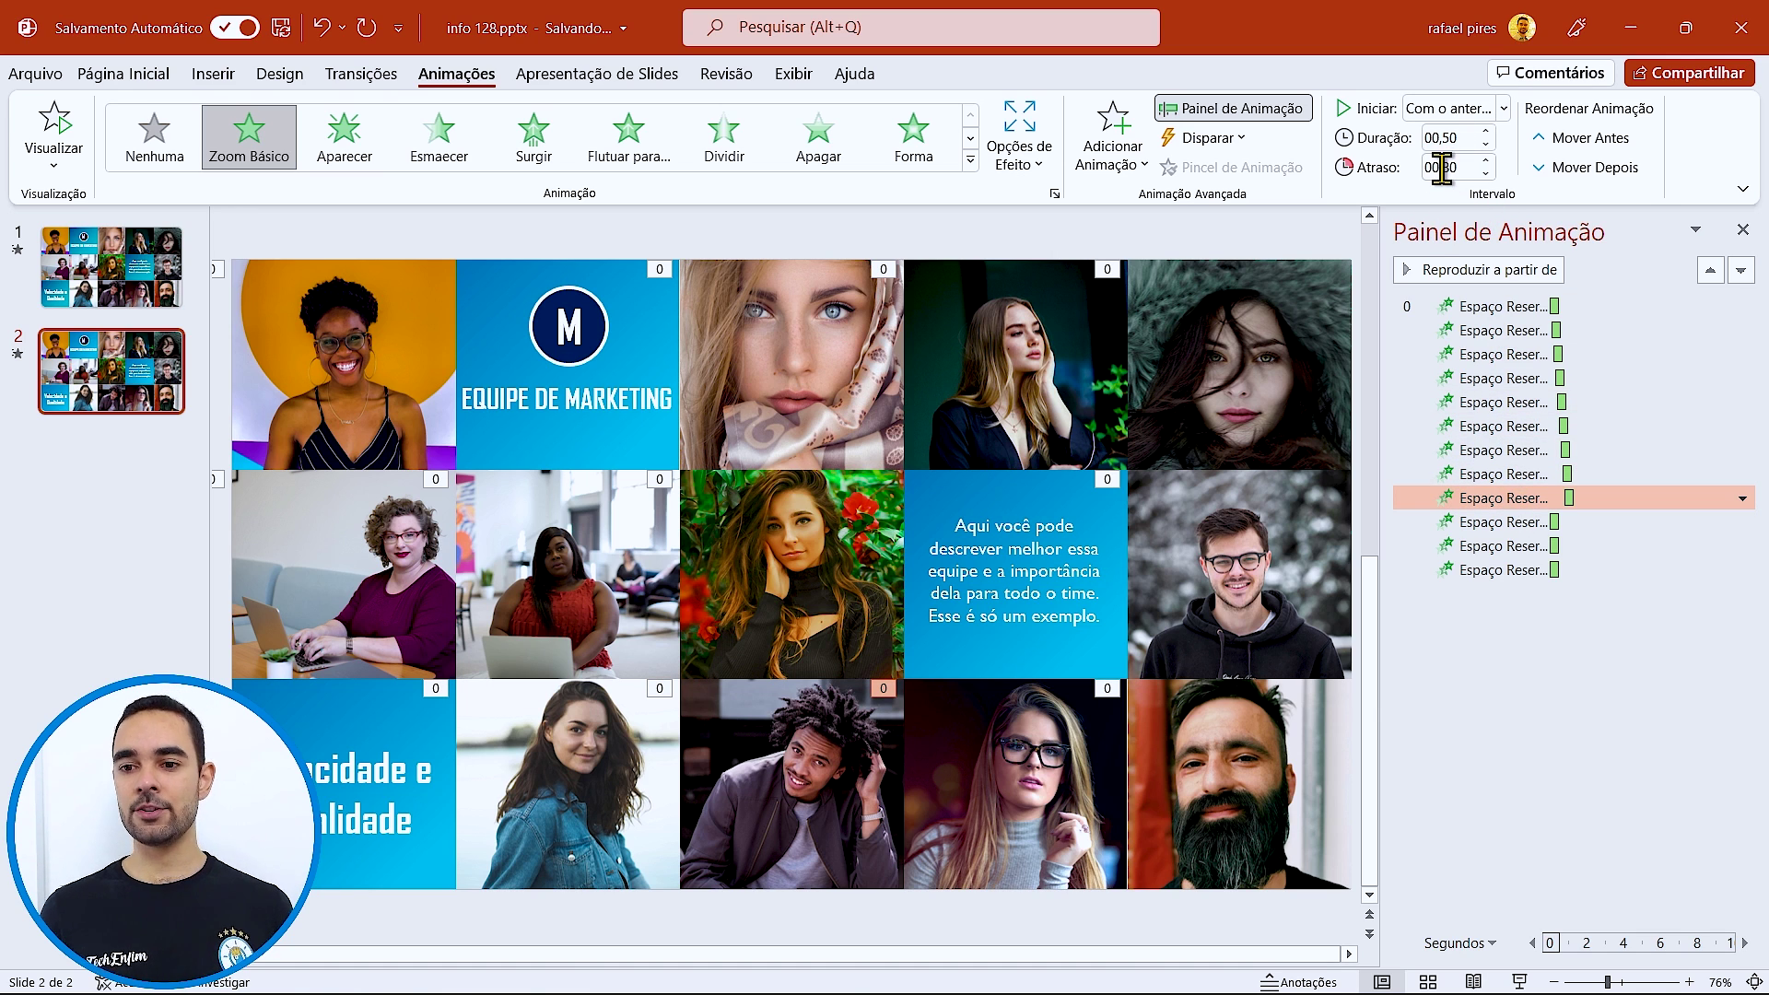
click(1508, 521)
double_click(1454, 171)
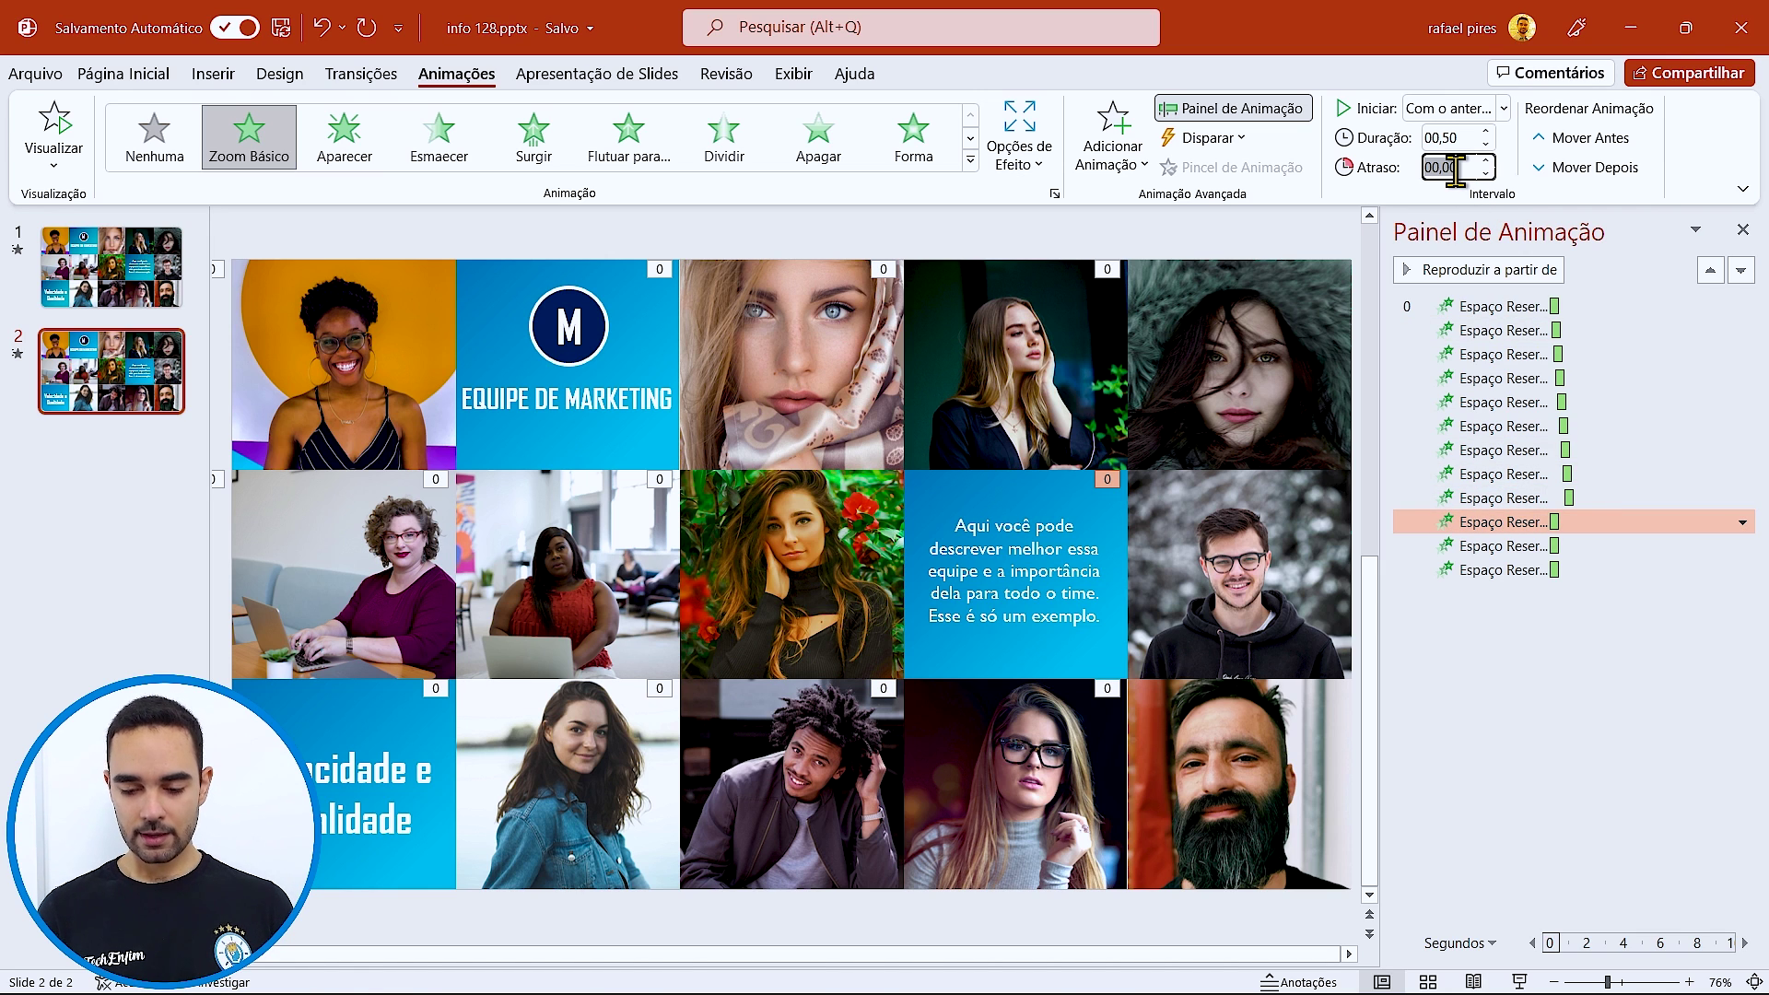
text(0,8)
text(00,8)
key(Return)
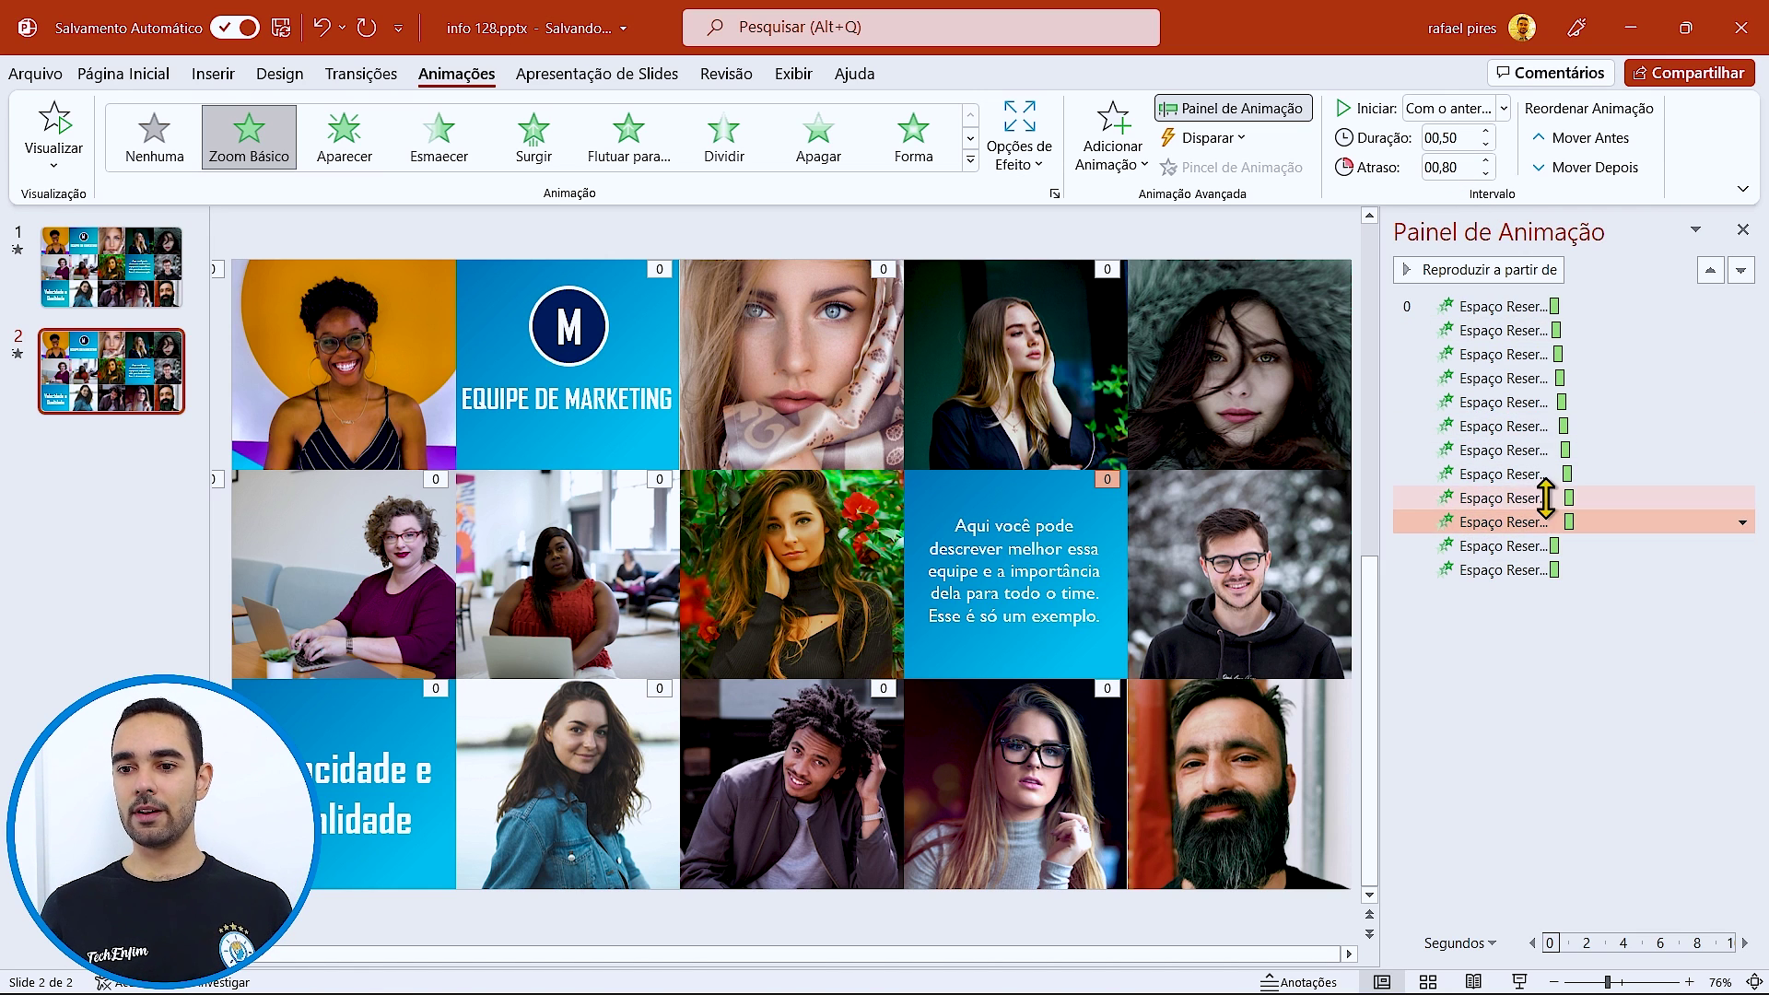
click(1518, 498)
click(1517, 516)
double_click(1444, 167)
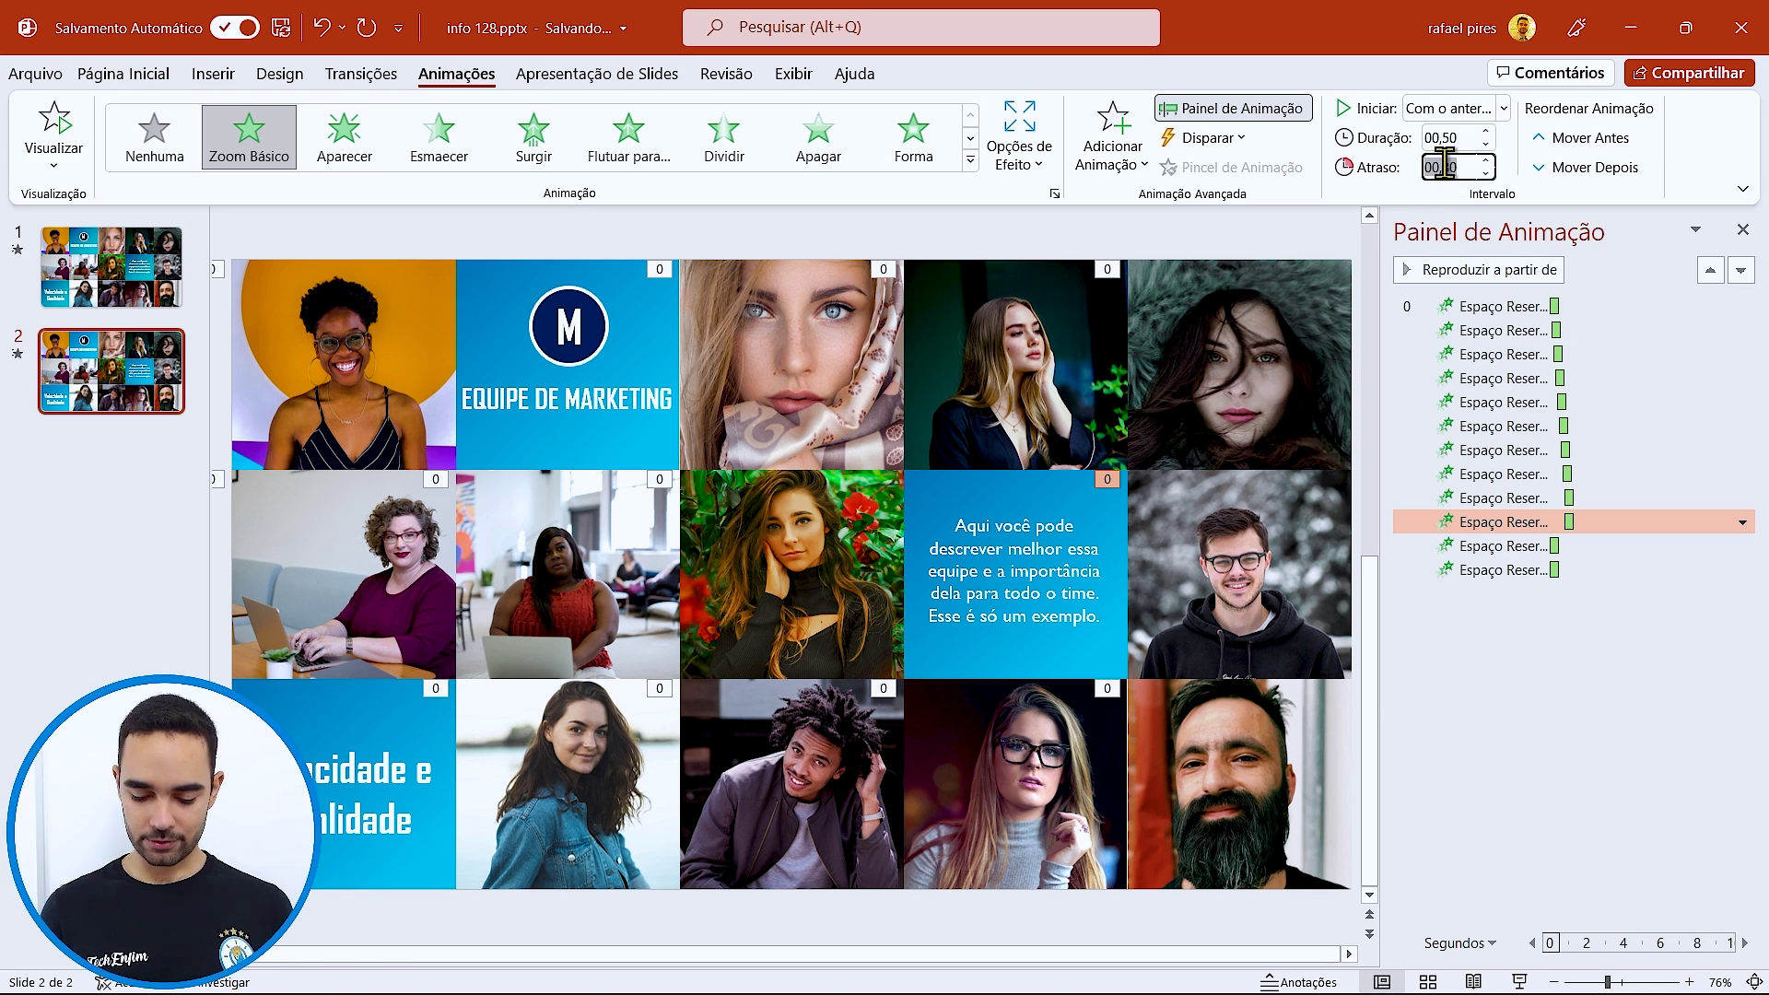
text(0,9)
key(Return)
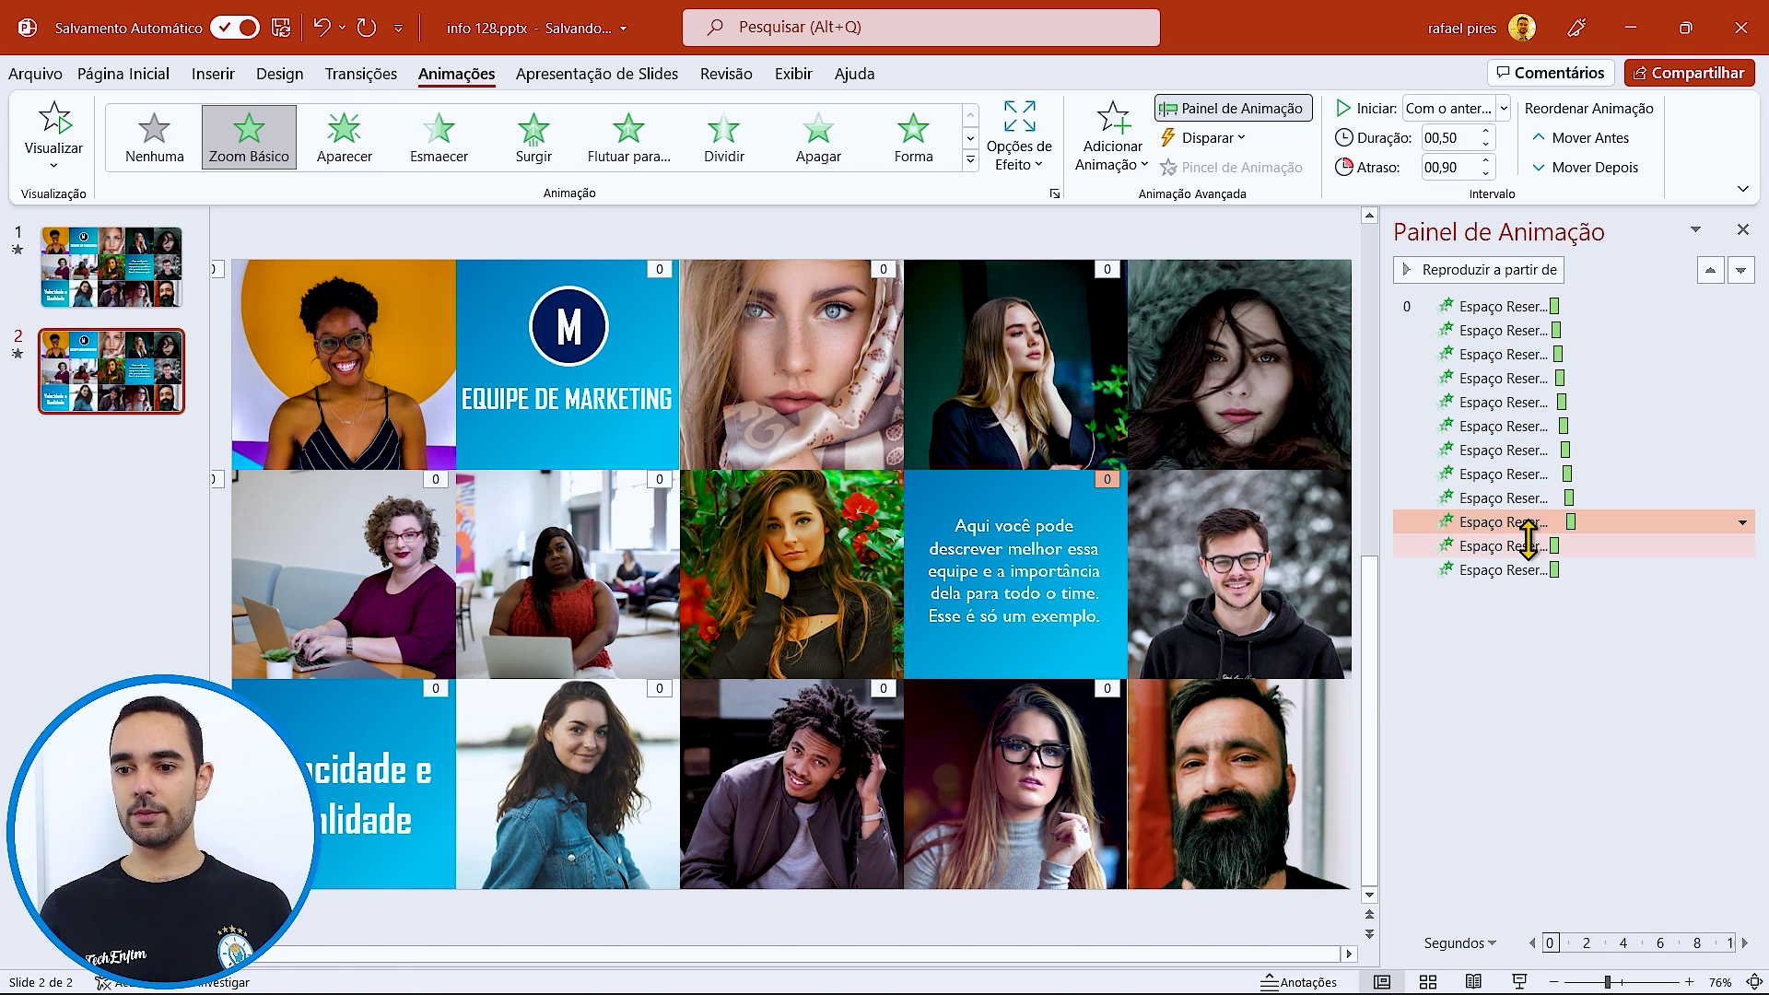
click(1521, 545)
click(1486, 162)
click(1486, 162)
click(1485, 161)
click(1486, 161)
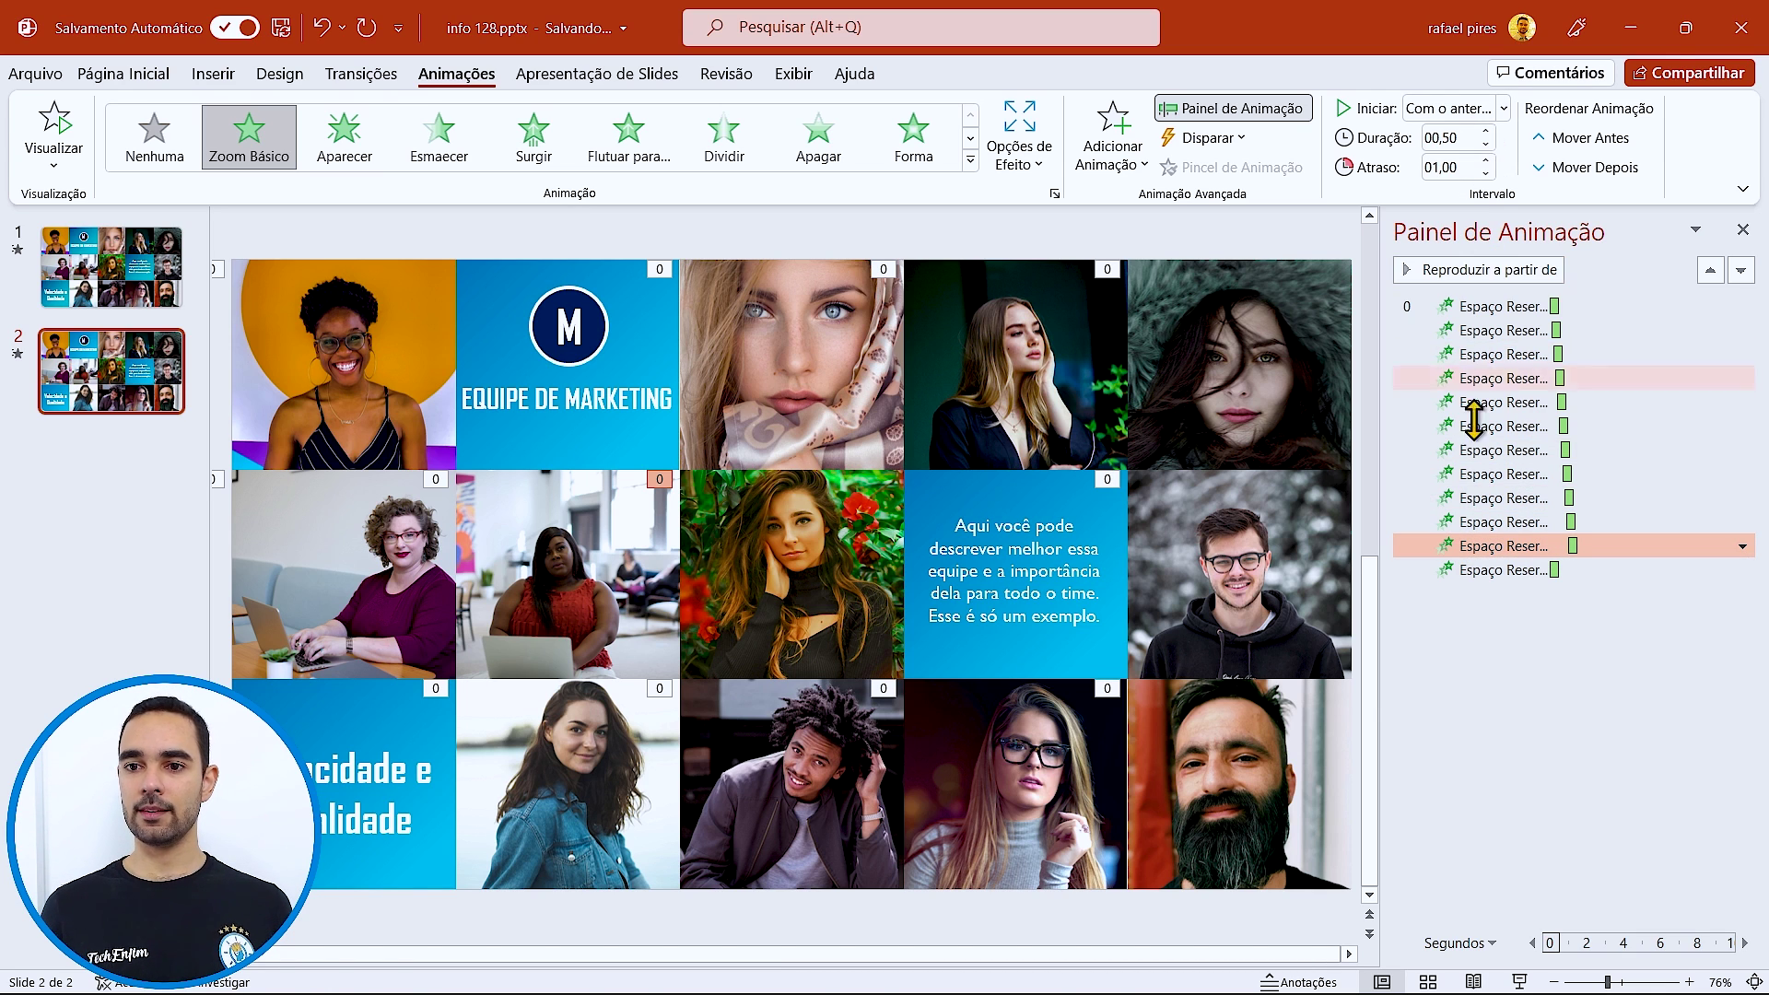
click(1522, 569)
double_click(1455, 166)
text(1,1)
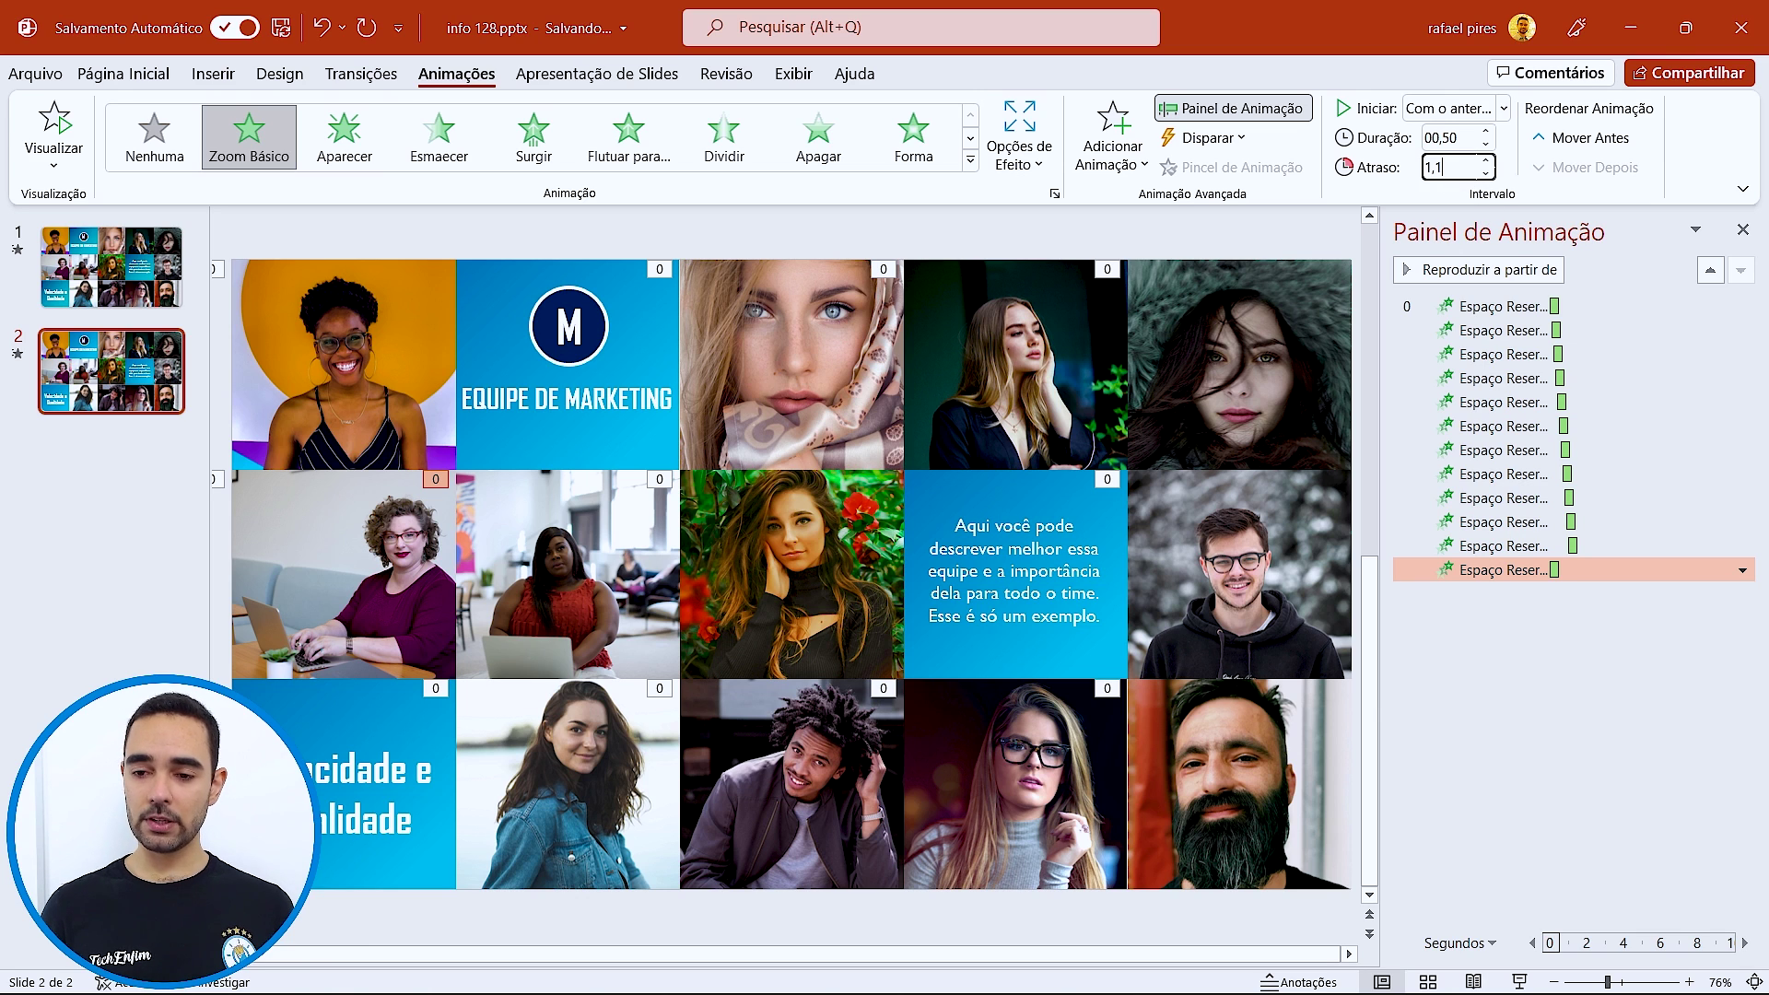
key(Return)
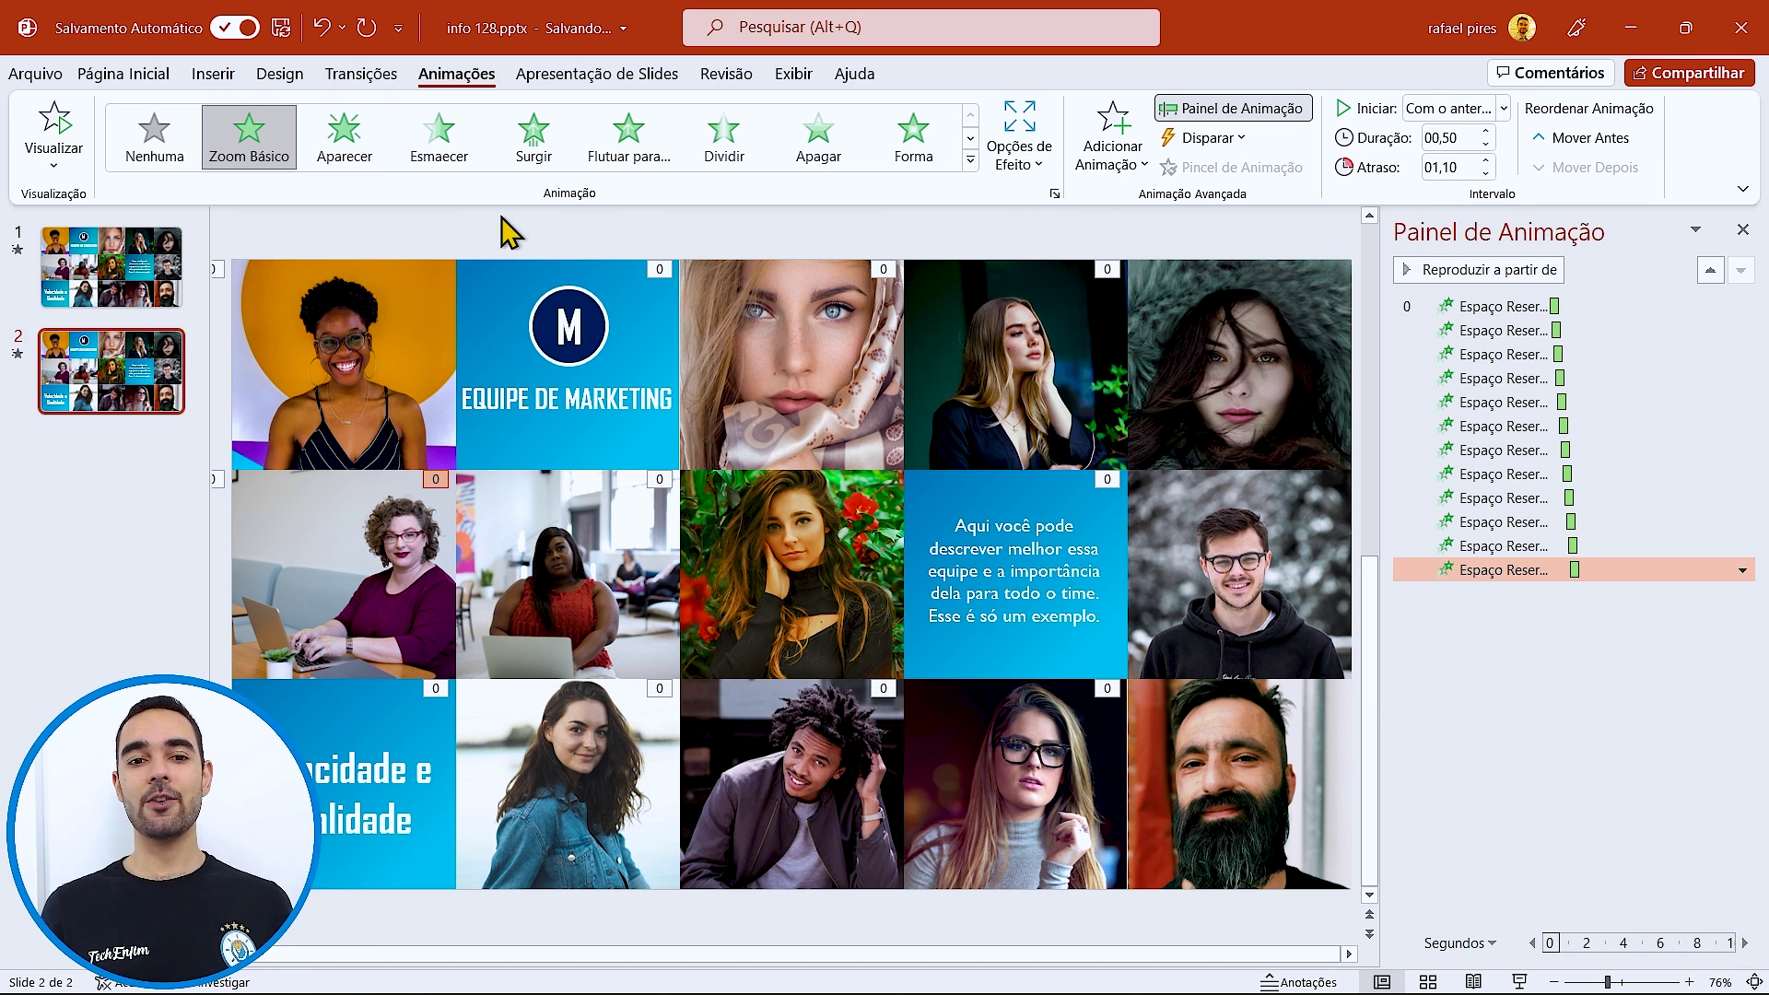
- Add a Zoom Básico entrance to the three blue text tiles
click(493, 277)
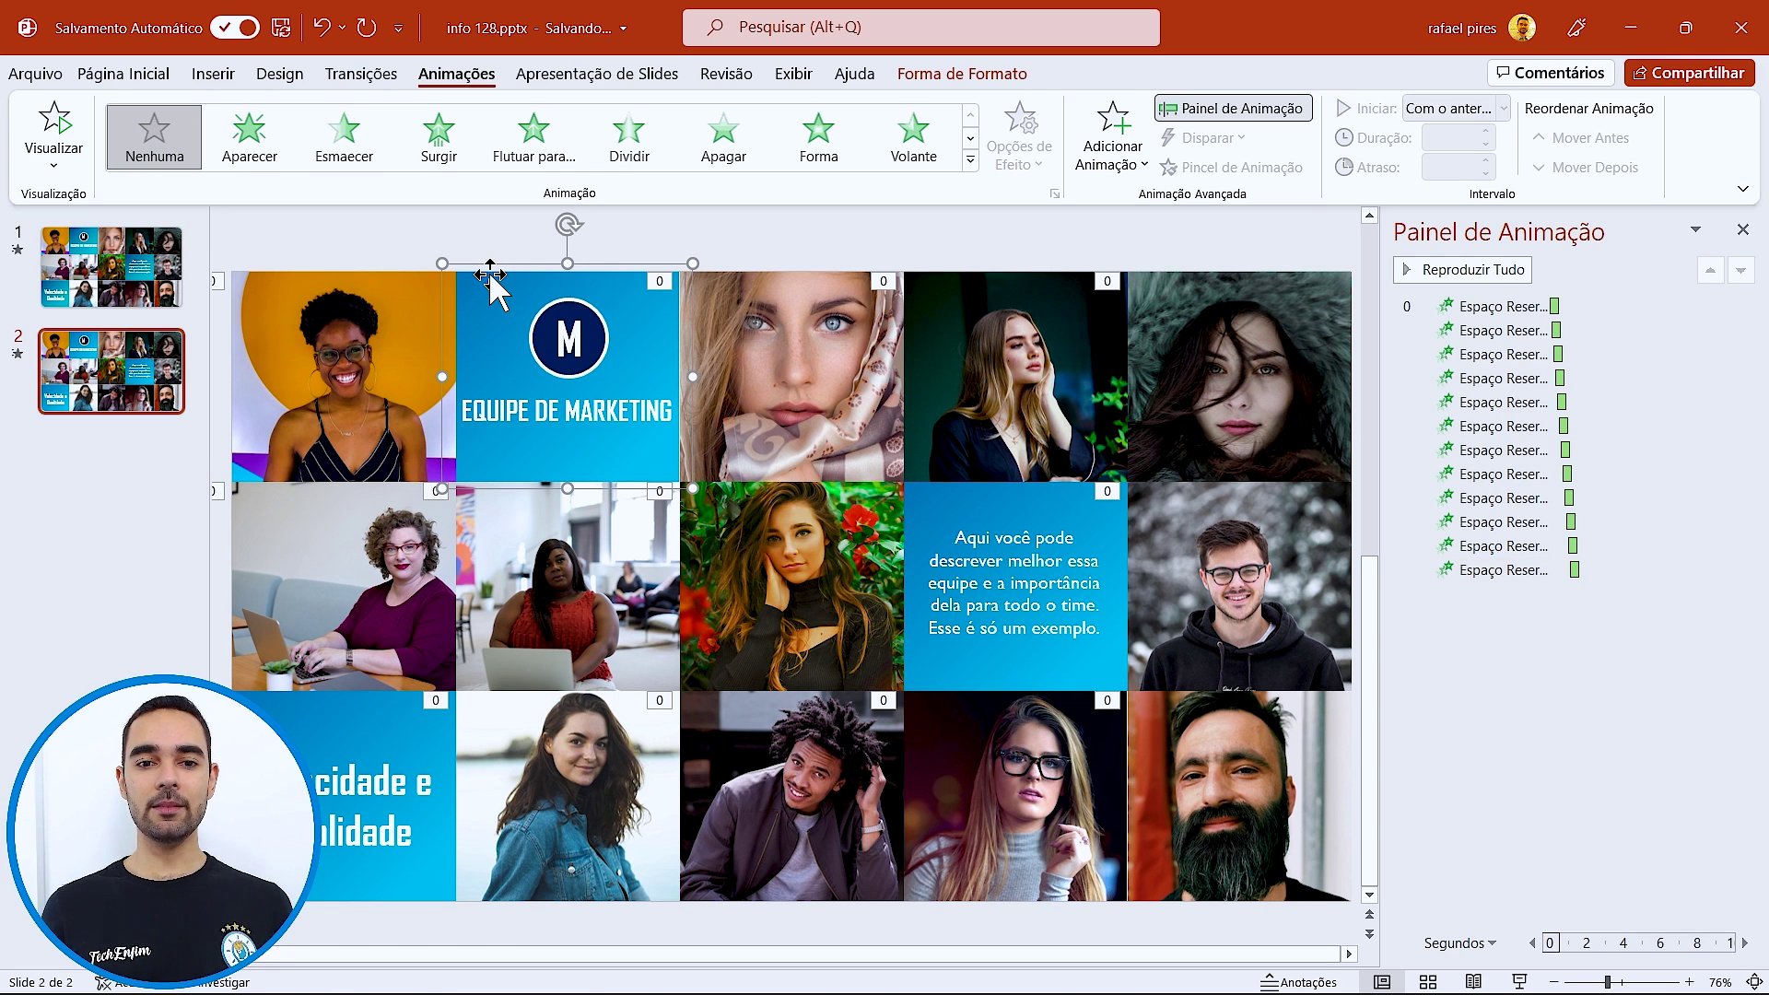
shift+click(301, 726)
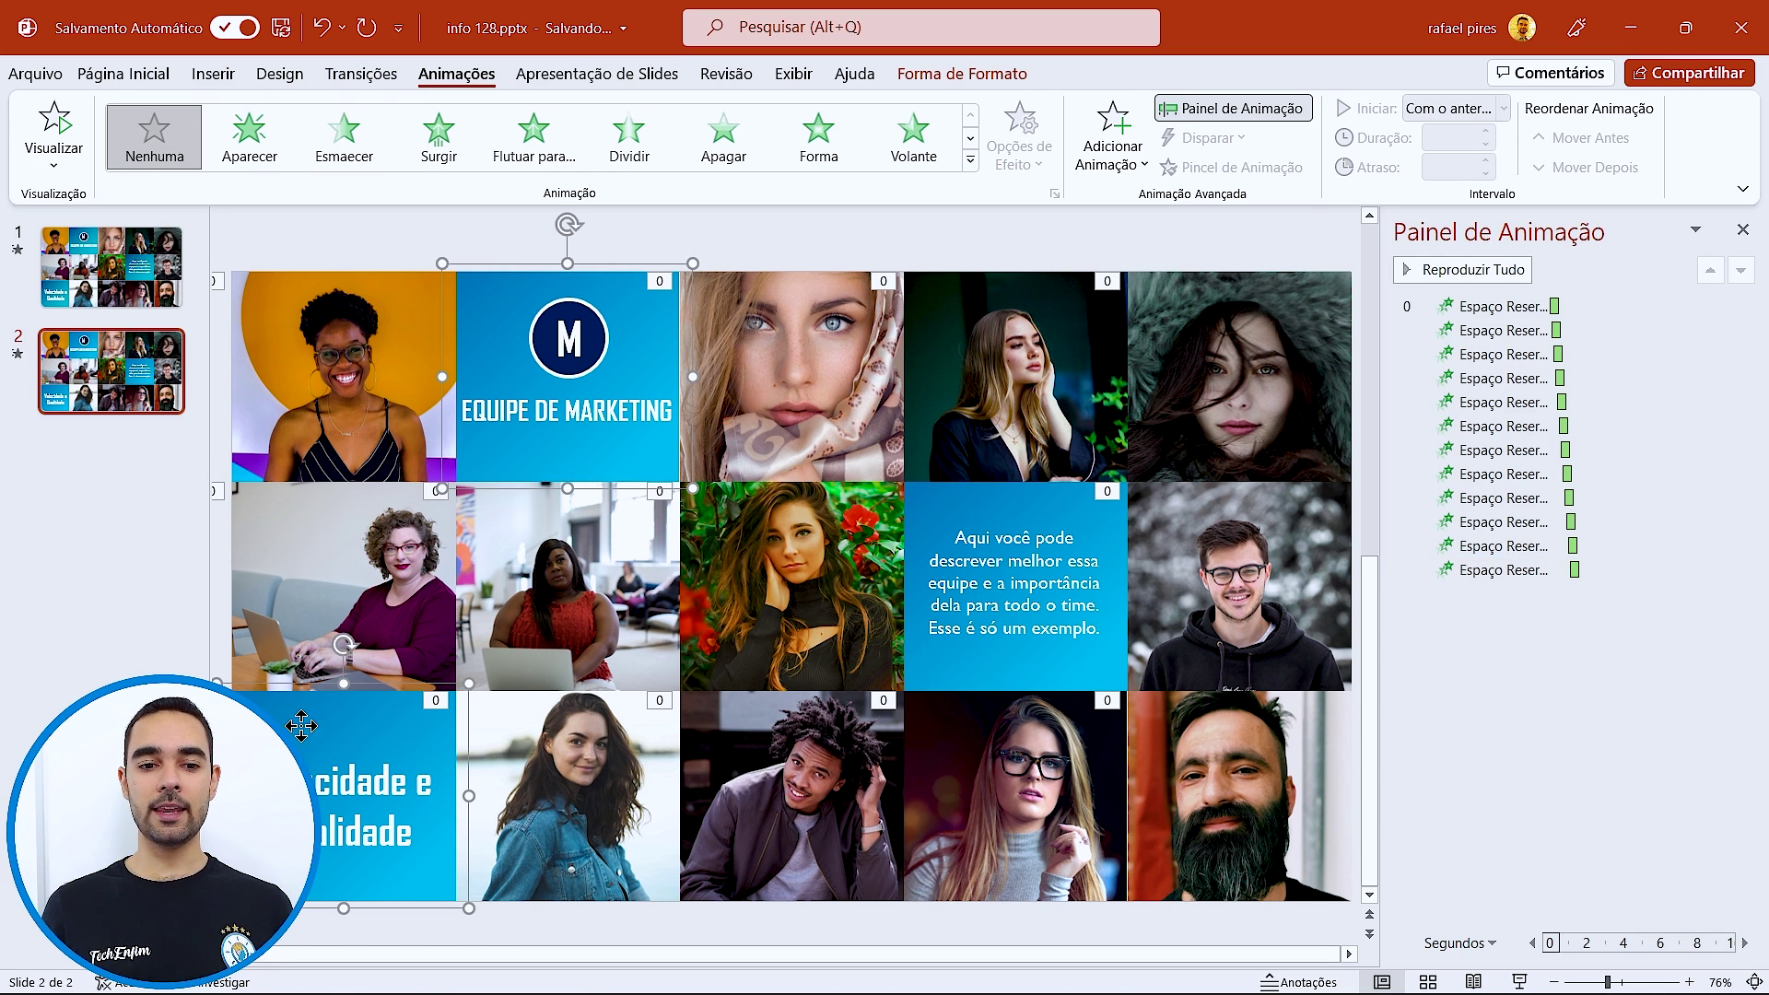
shift+click(1032, 520)
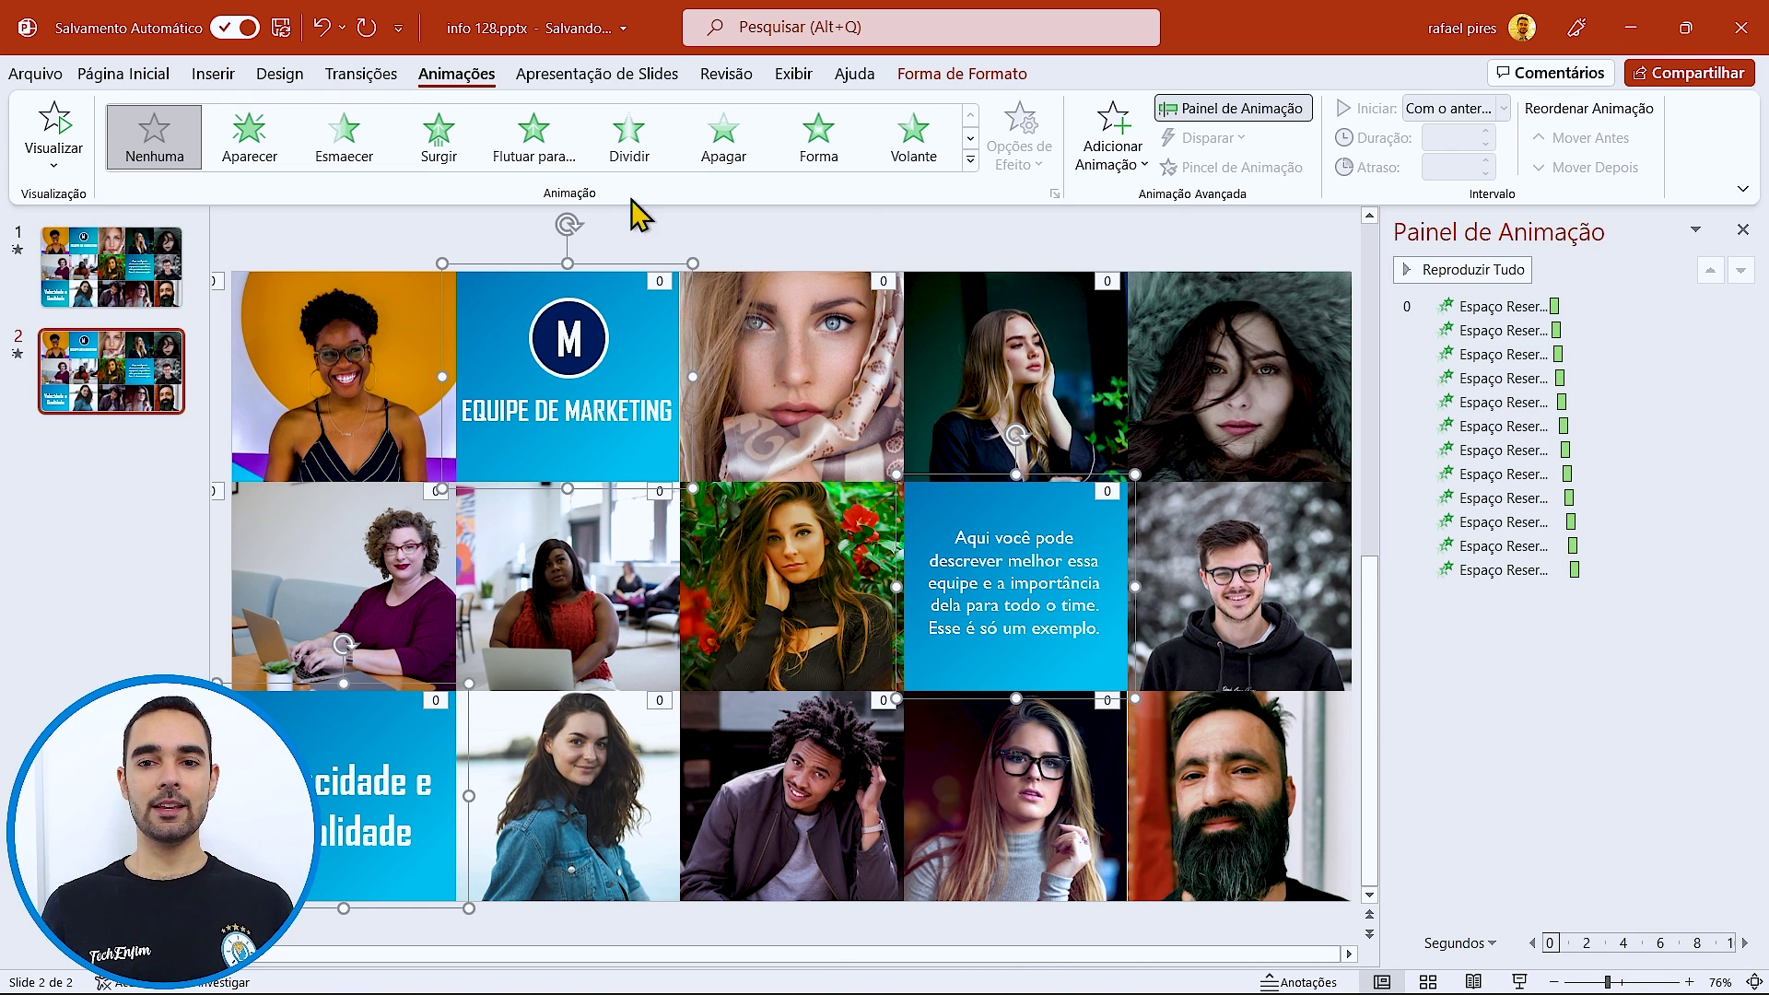
click(1125, 138)
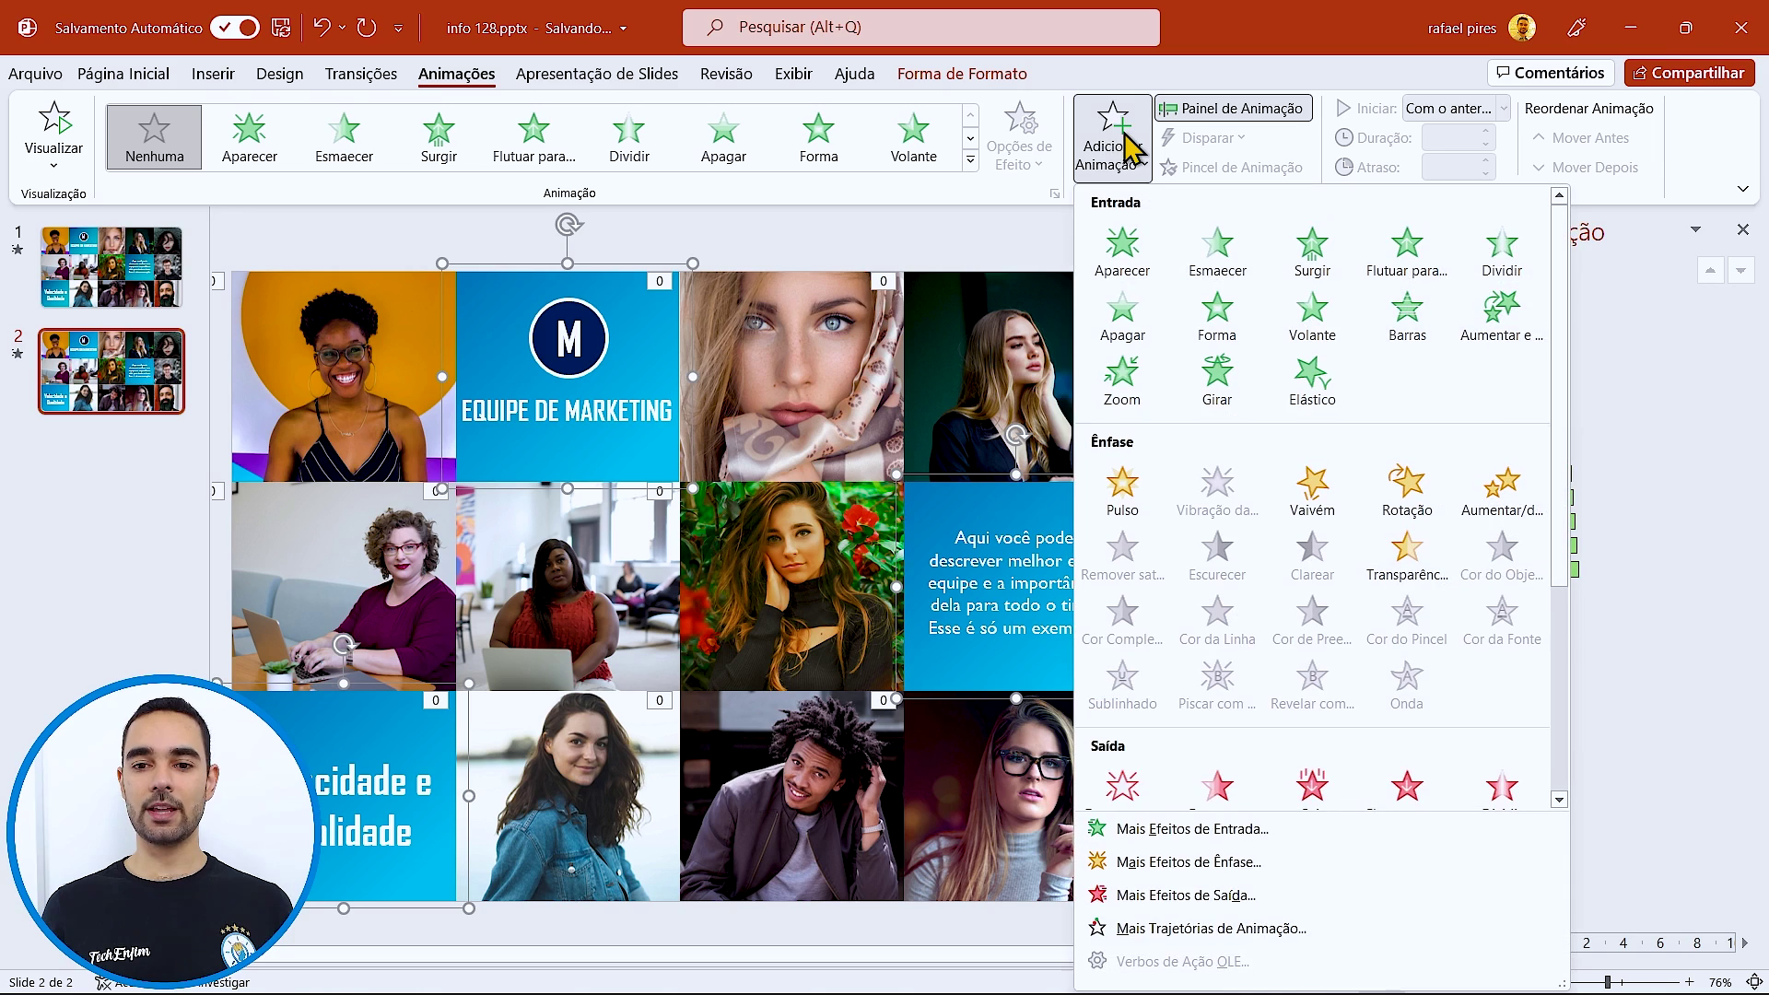
click(1159, 830)
click(815, 687)
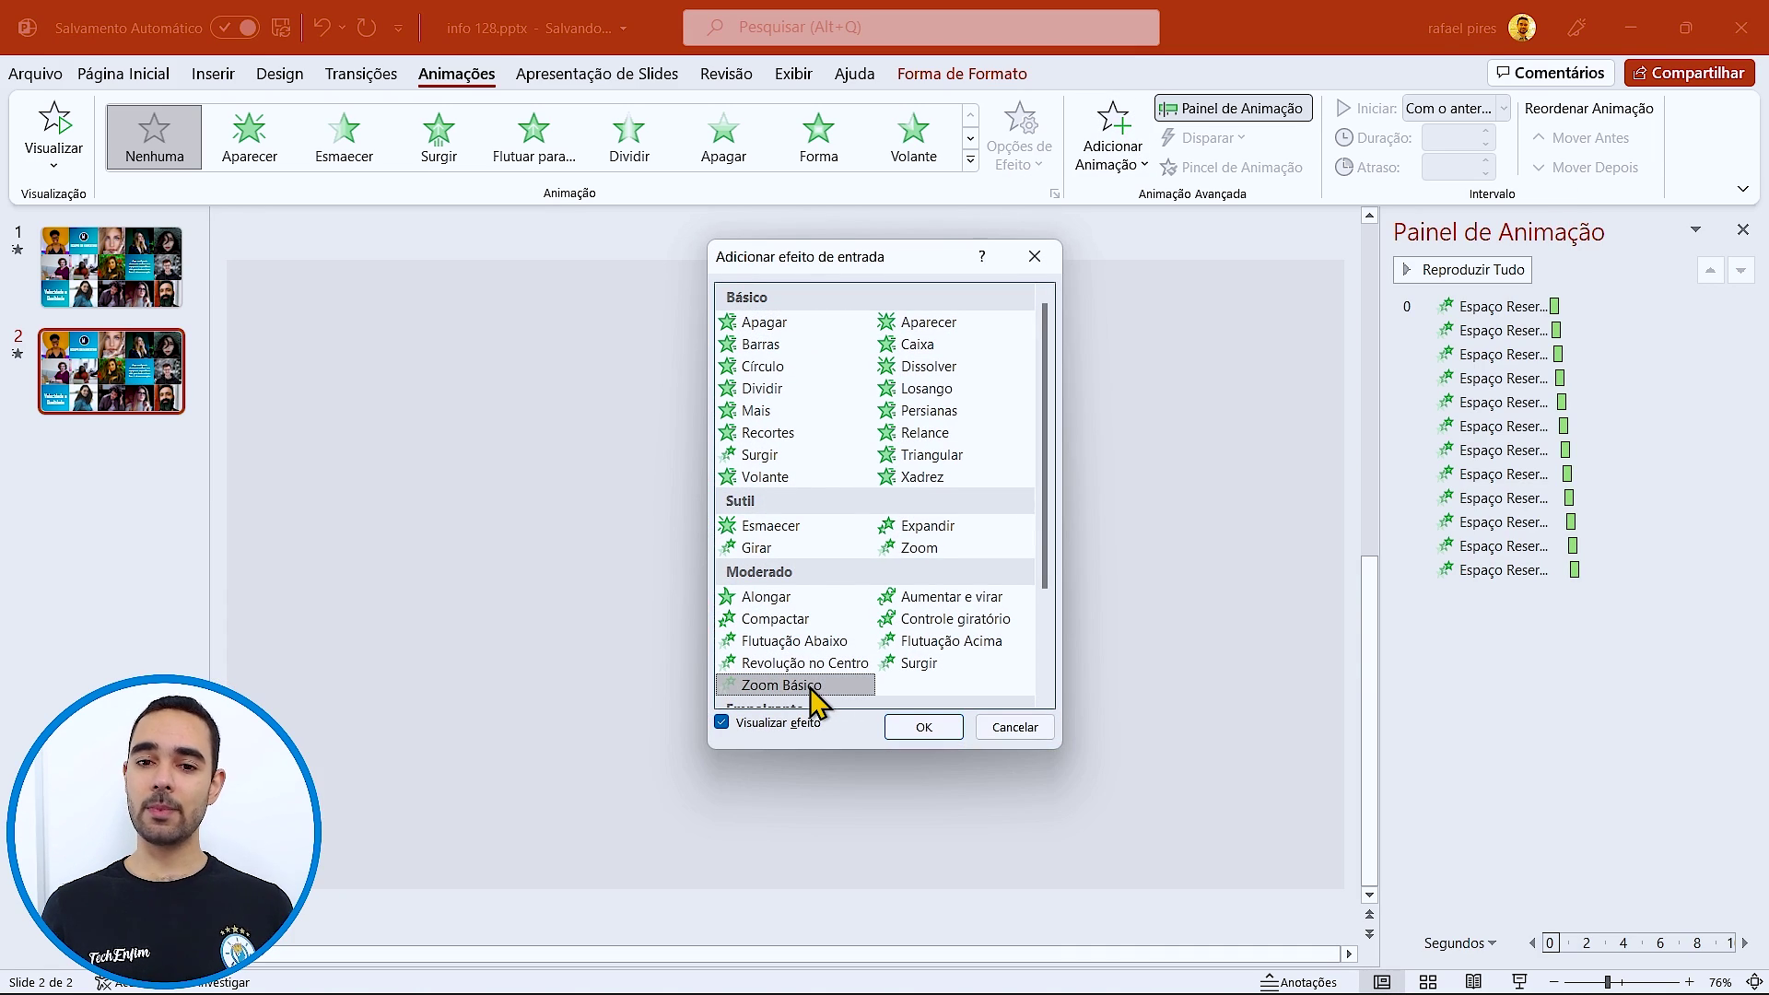
click(924, 728)
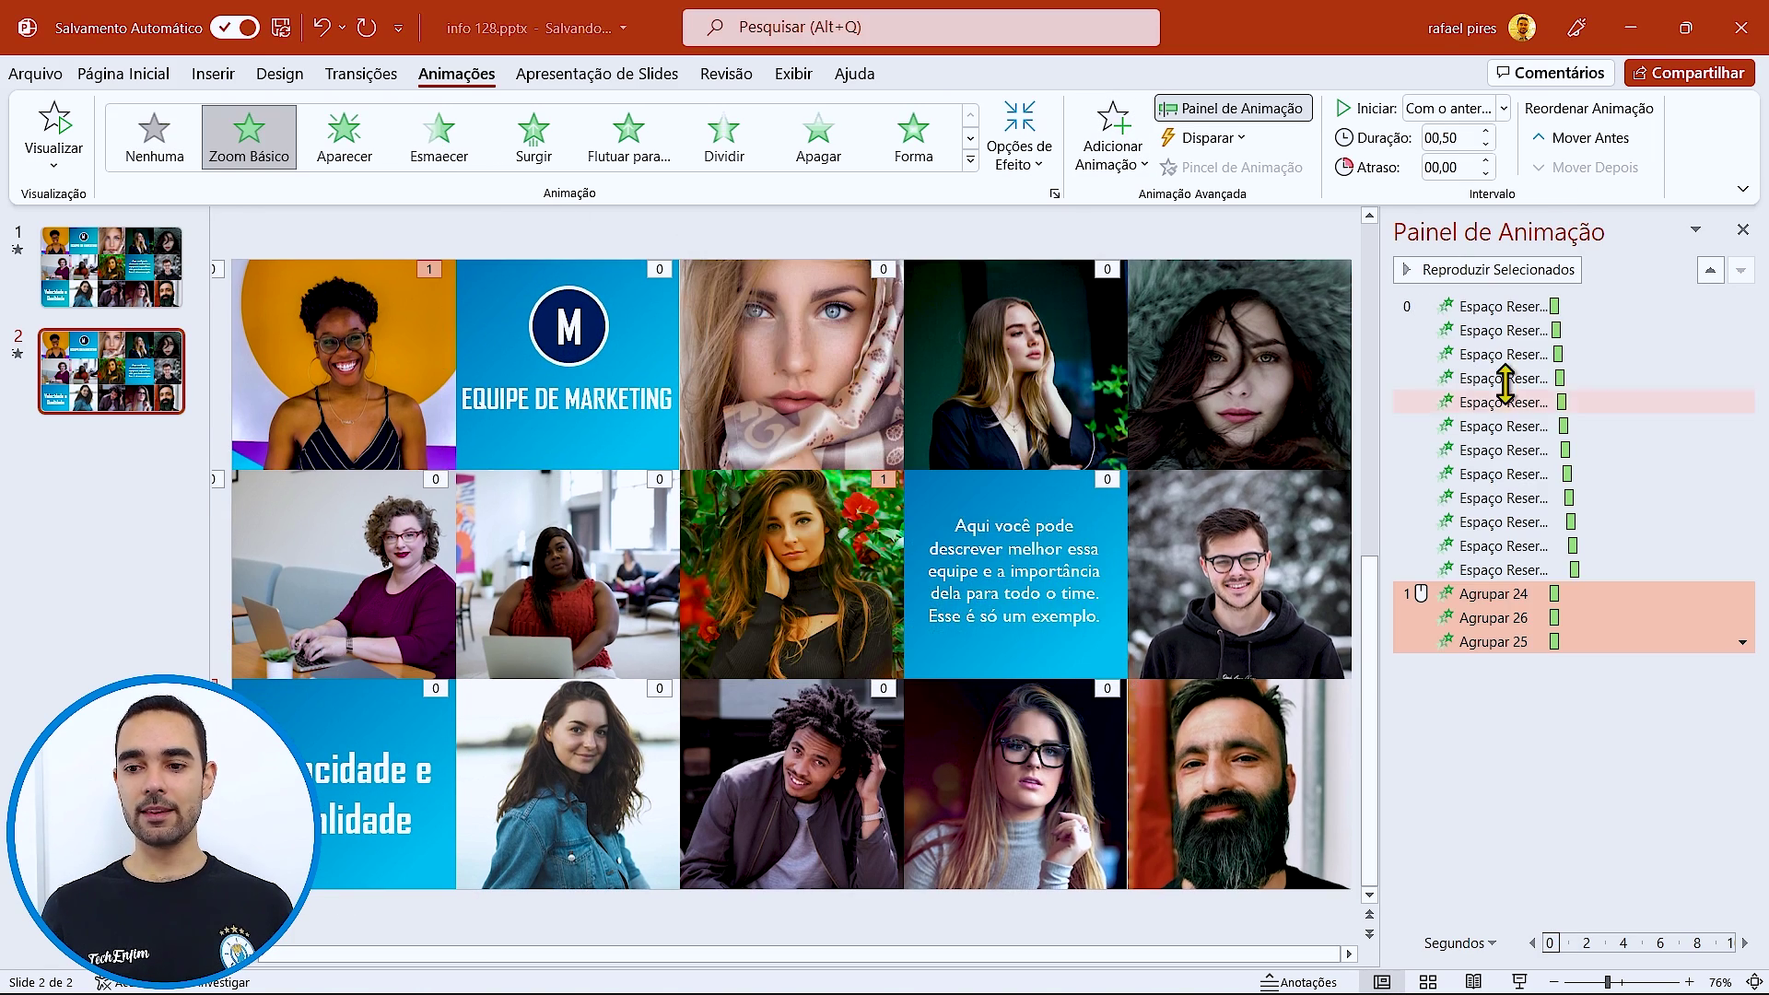
- Set the text tiles to start With Previous, delaying Agrupar 24 by 0,7 s and Agrupar 26 by 0,8 s
click(1484, 109)
click(1495, 166)
text(01,1)
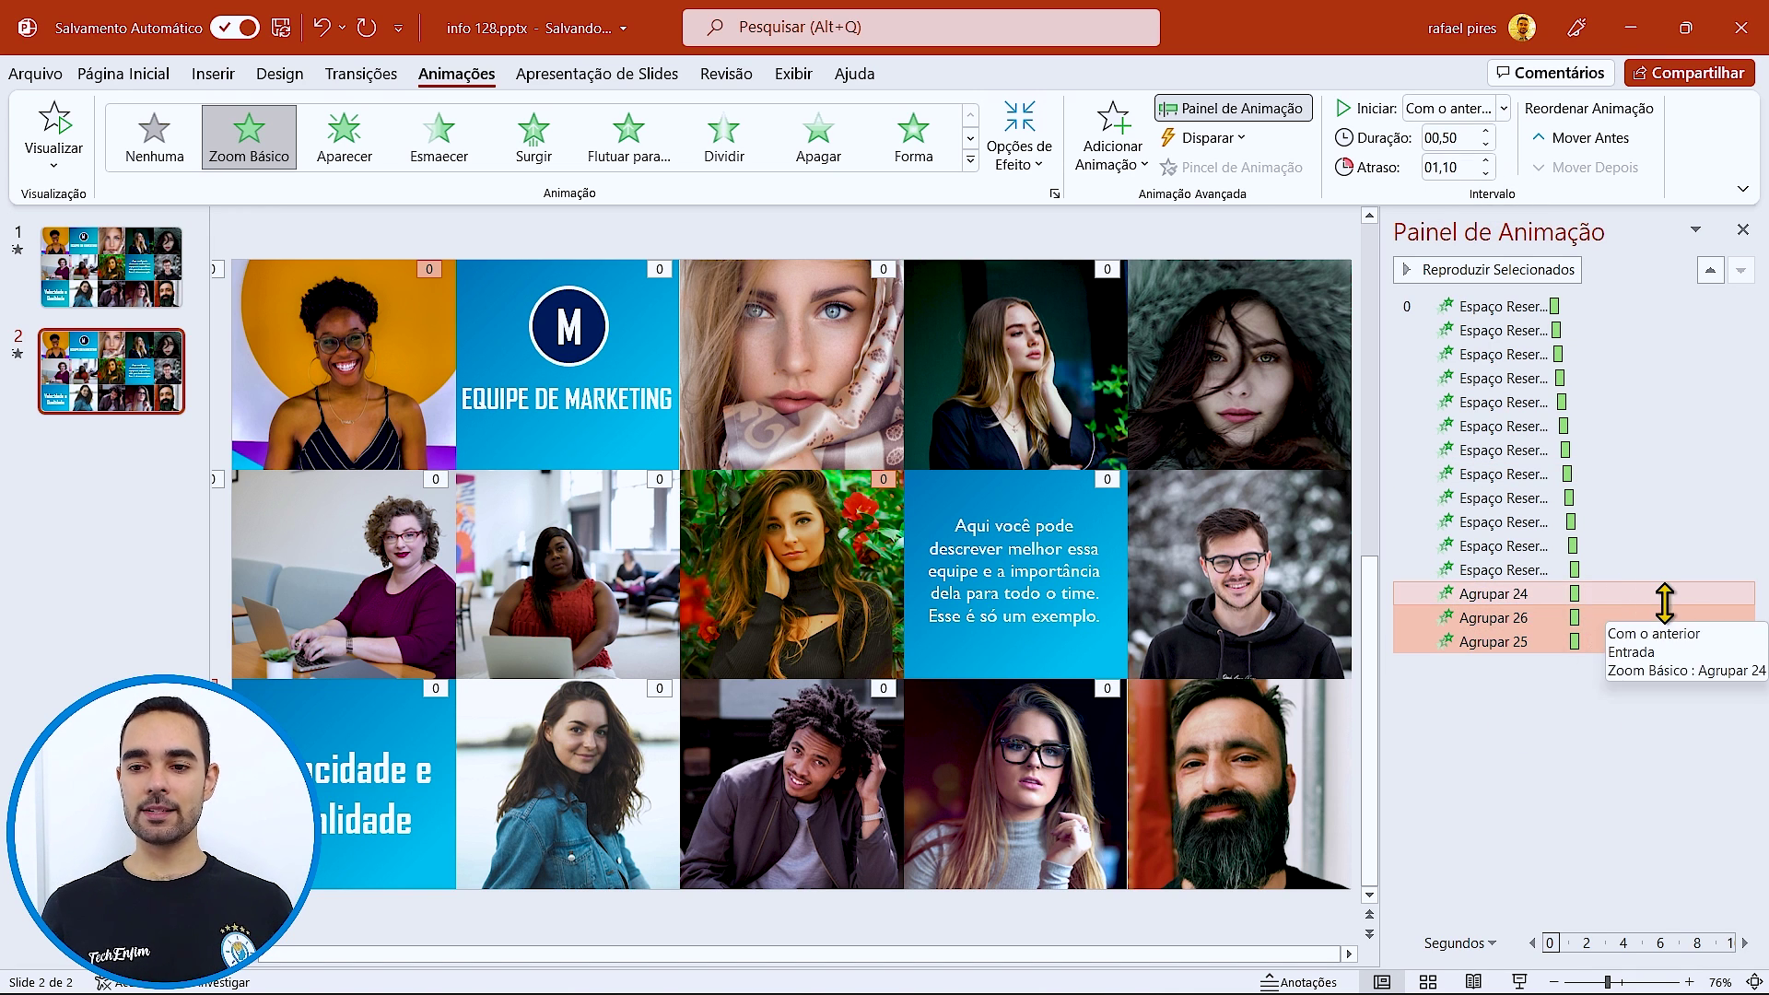
click(1479, 594)
drag(1431, 167, 1455, 167)
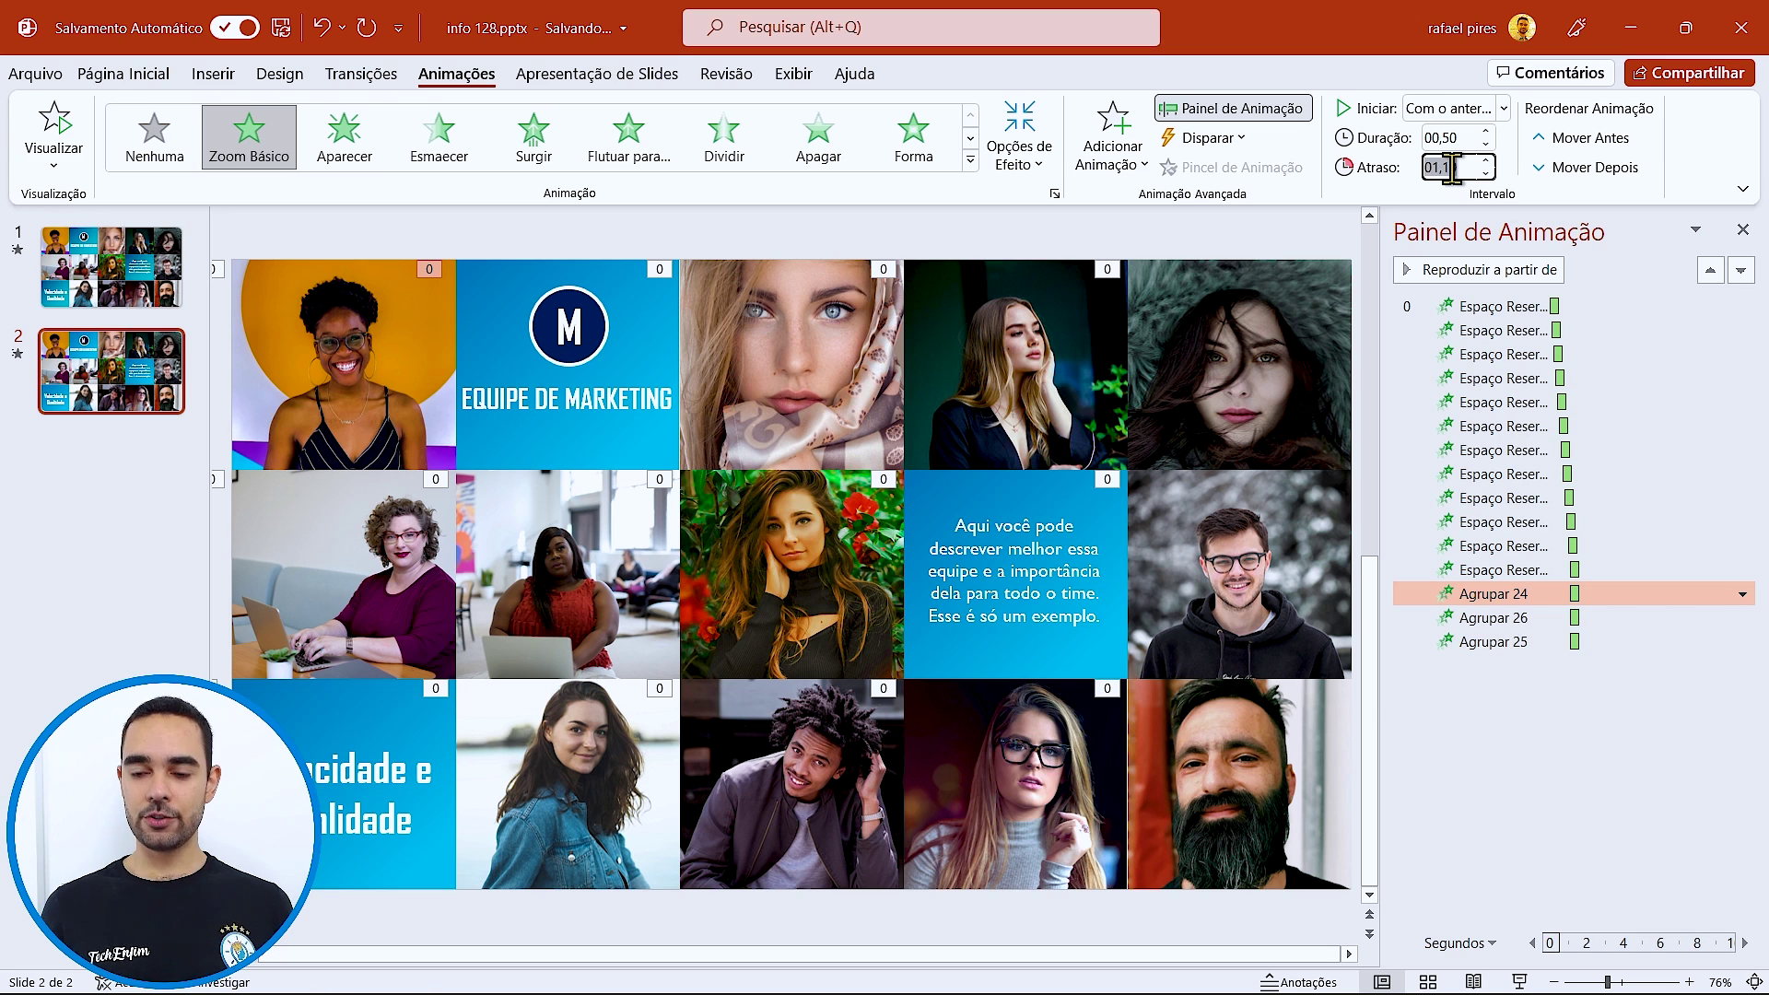
text(00,7)
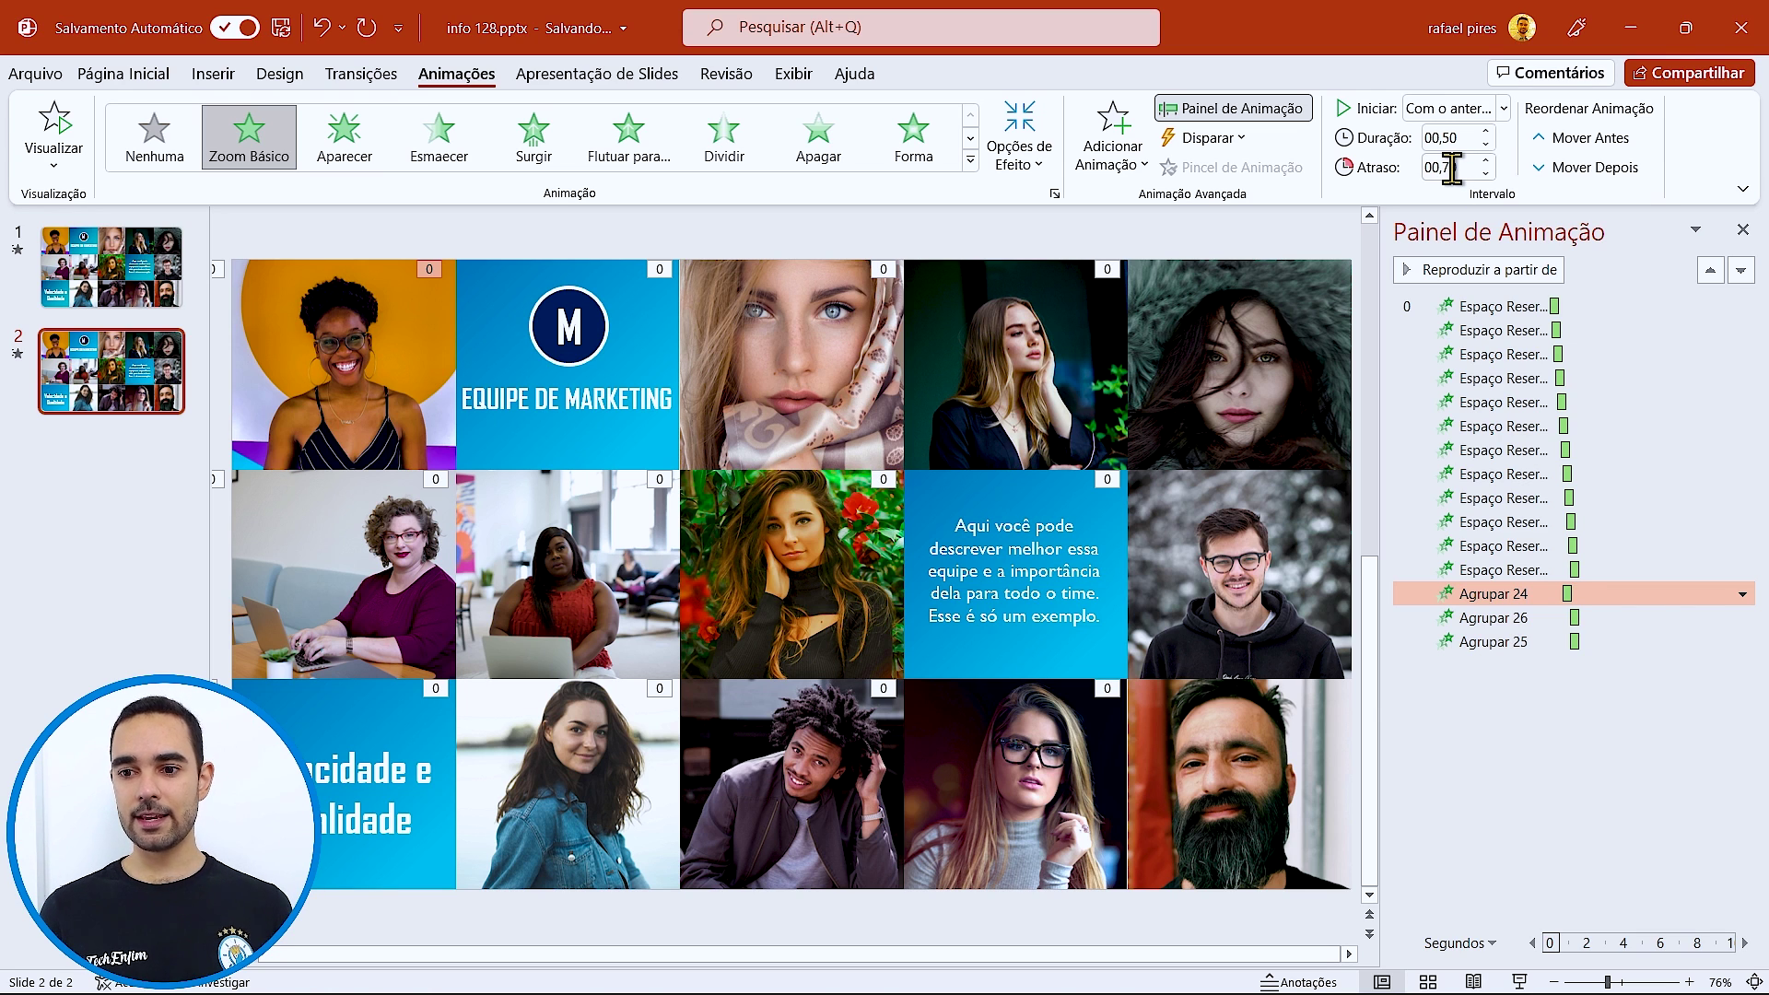
click(1511, 618)
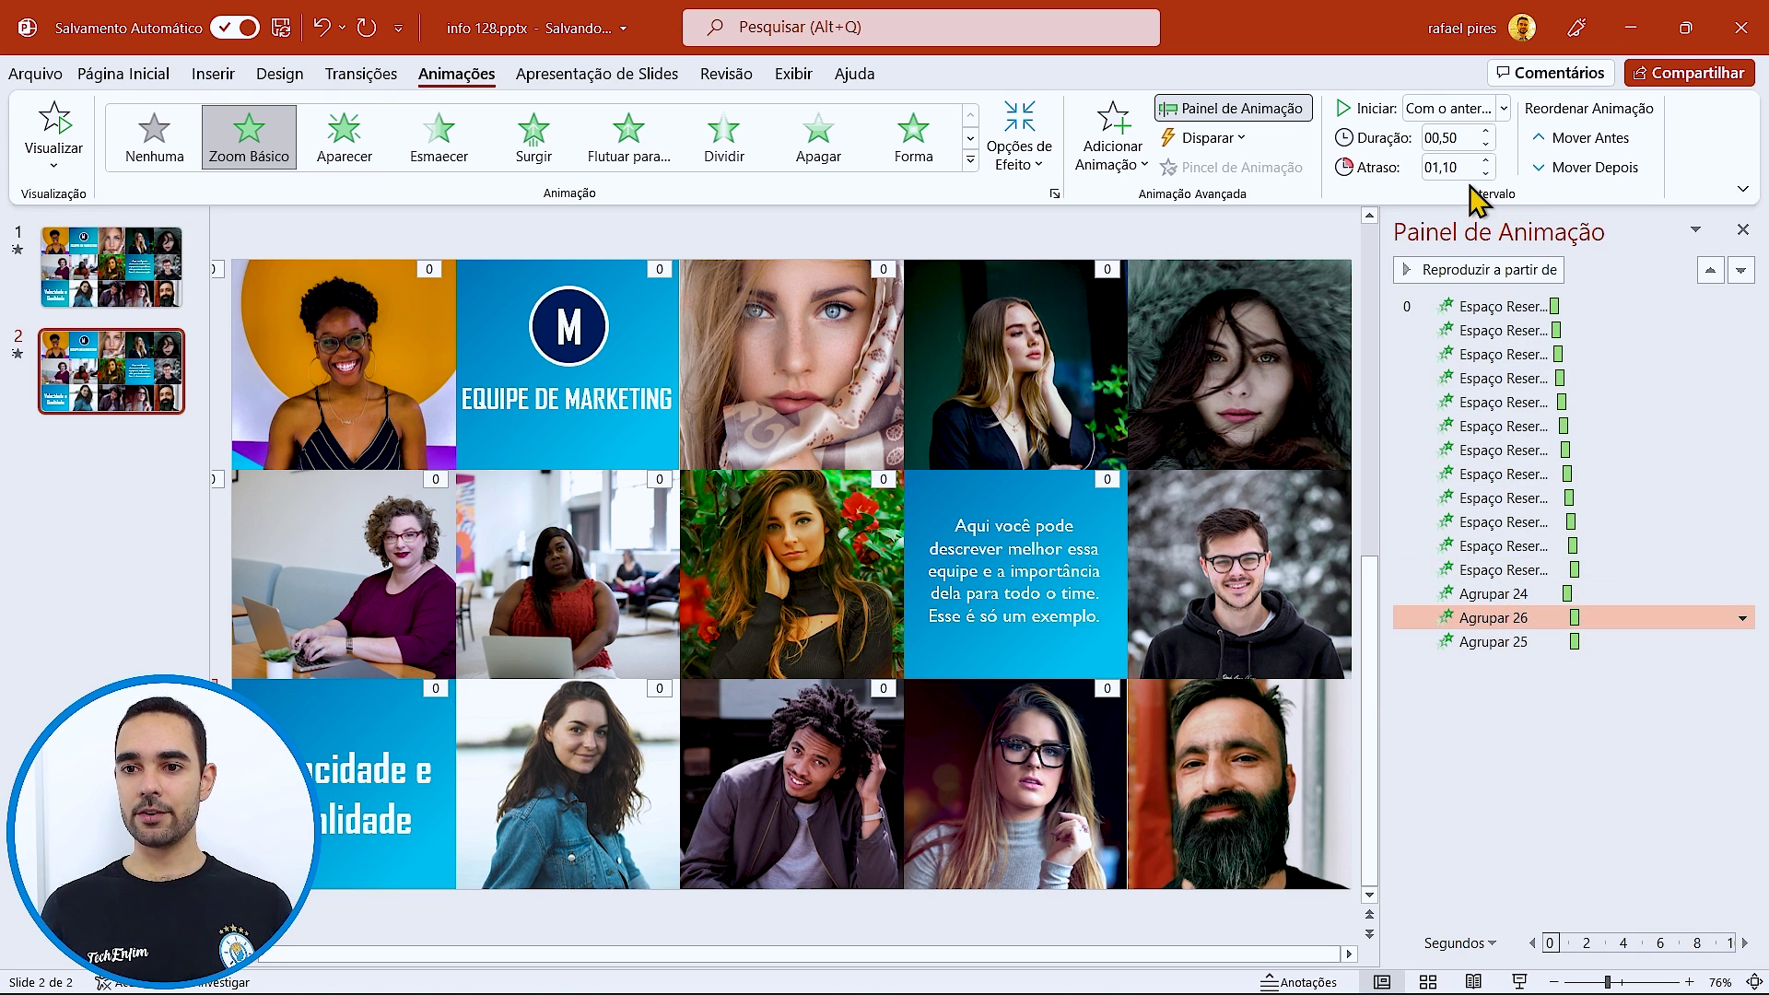
drag(1431, 167, 1453, 166)
text(00,8)
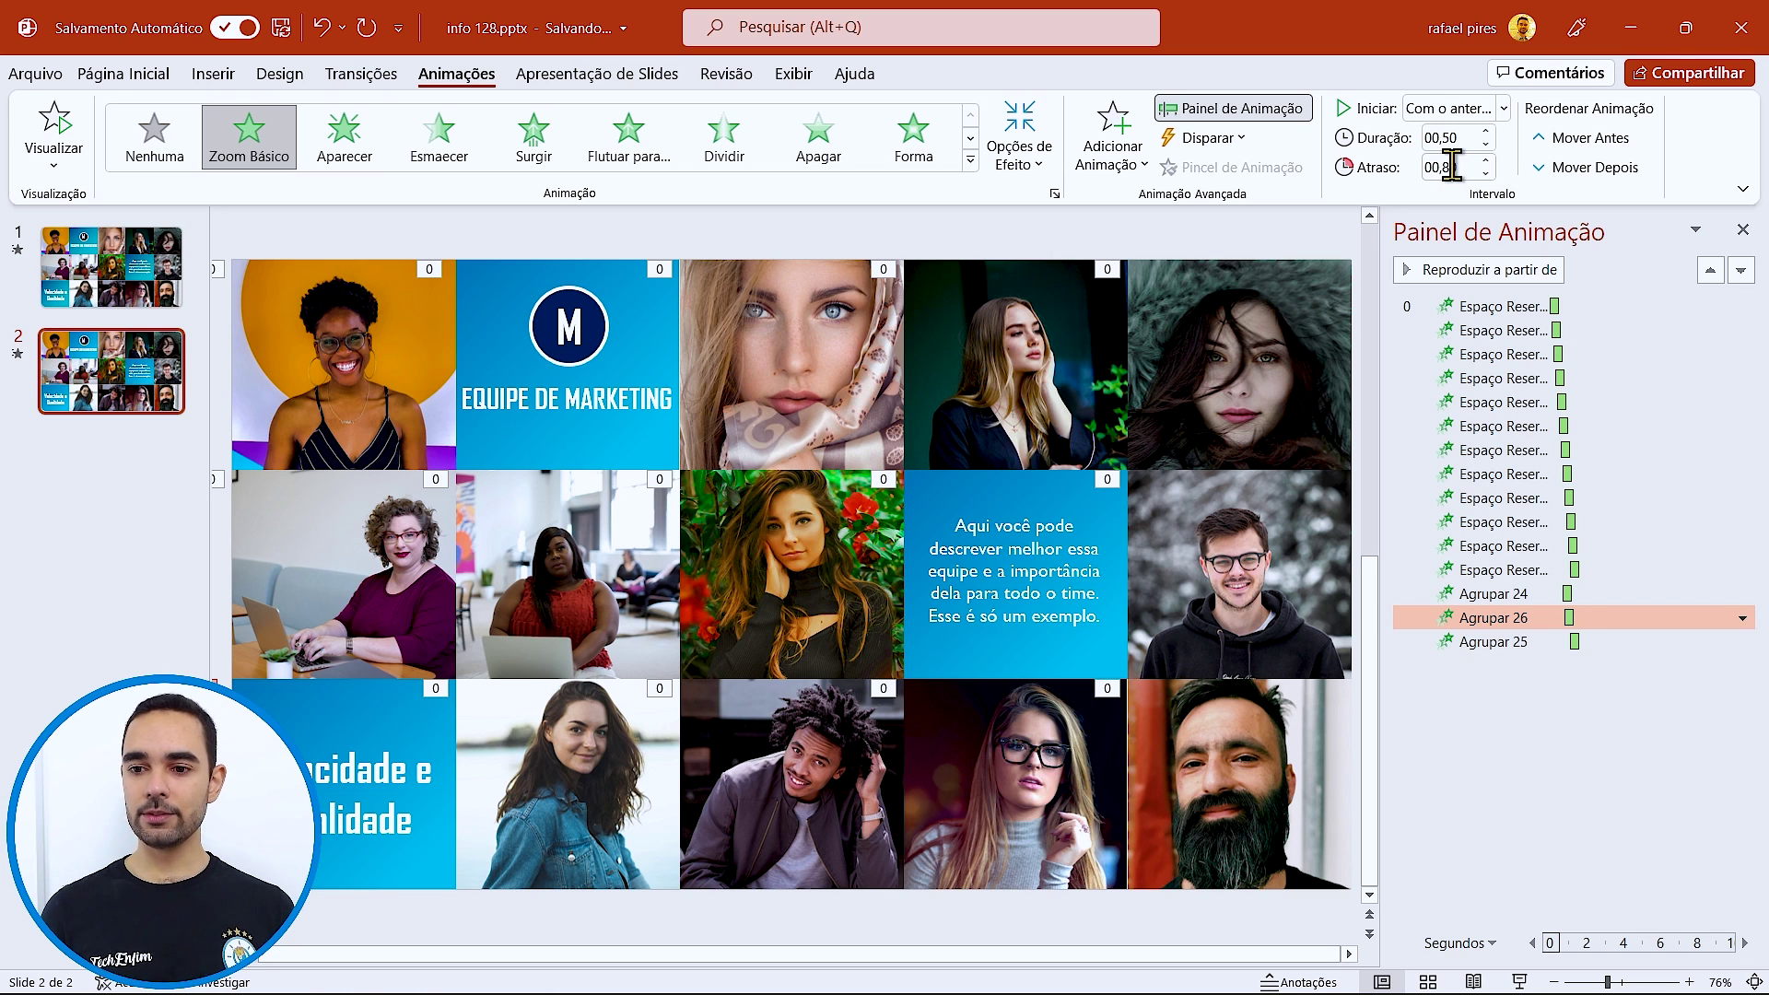
key(Return)
click(1509, 643)
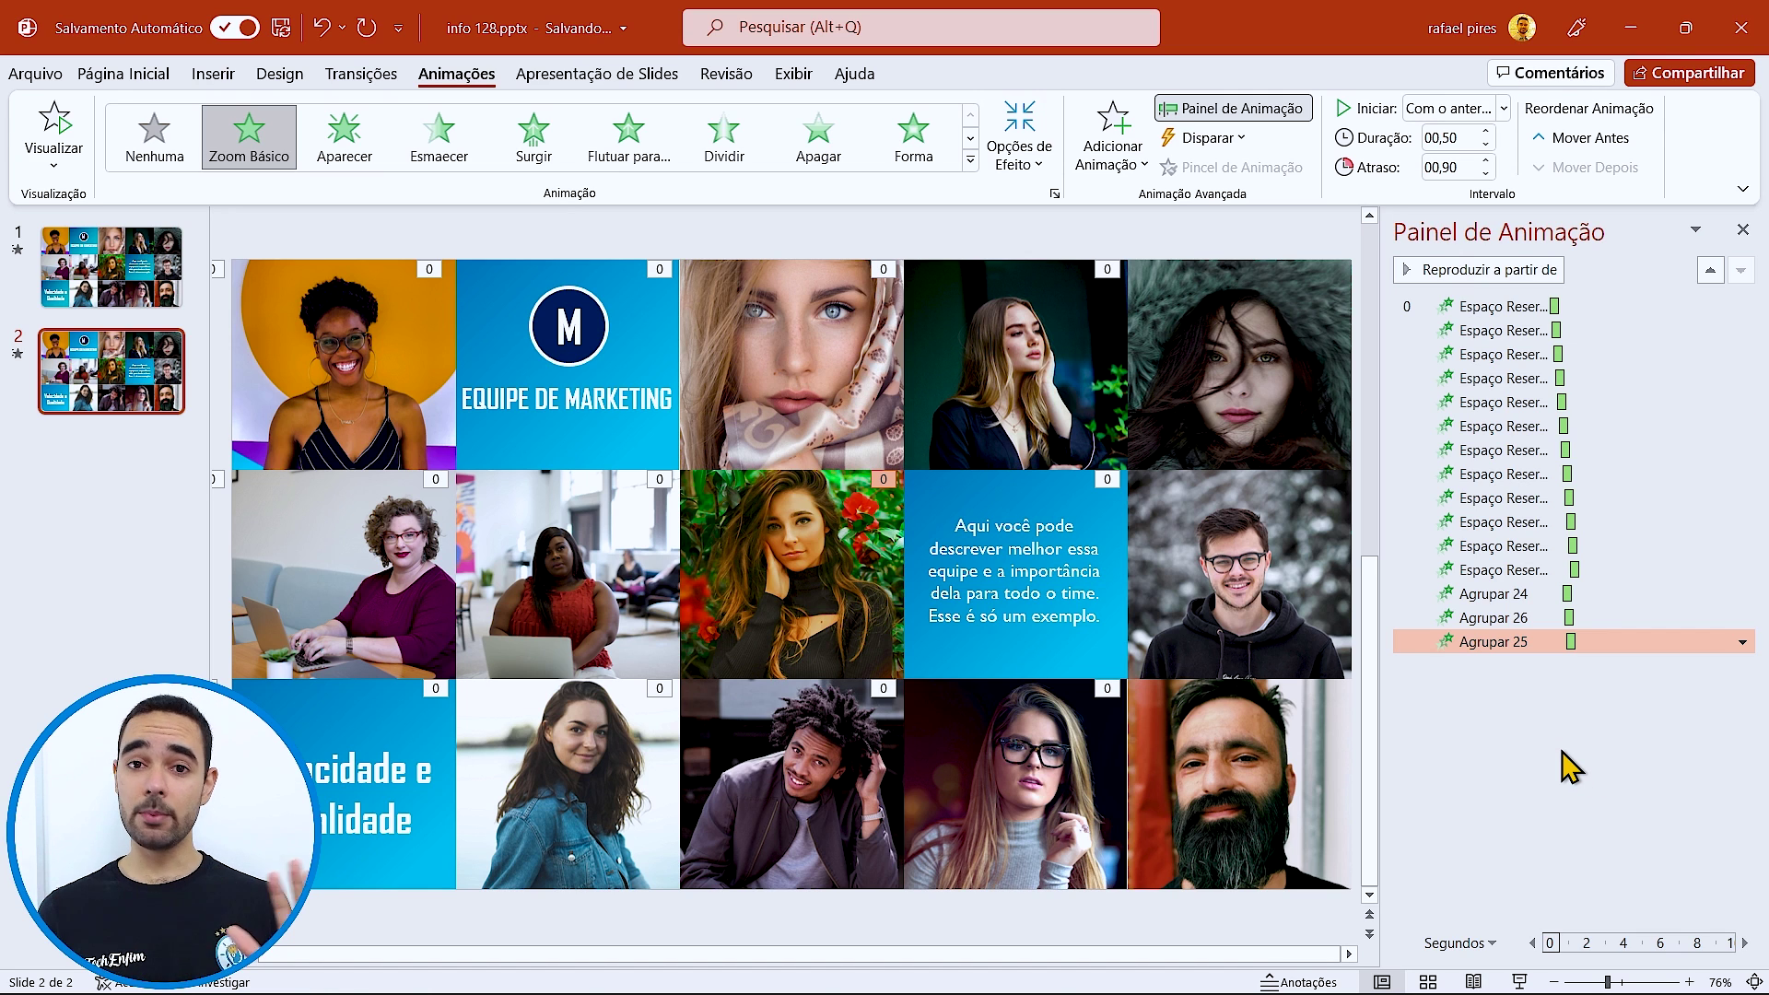
- Play slide 2 as a slide show from the current slide to watch the staggered zoom entrances
click(1523, 983)
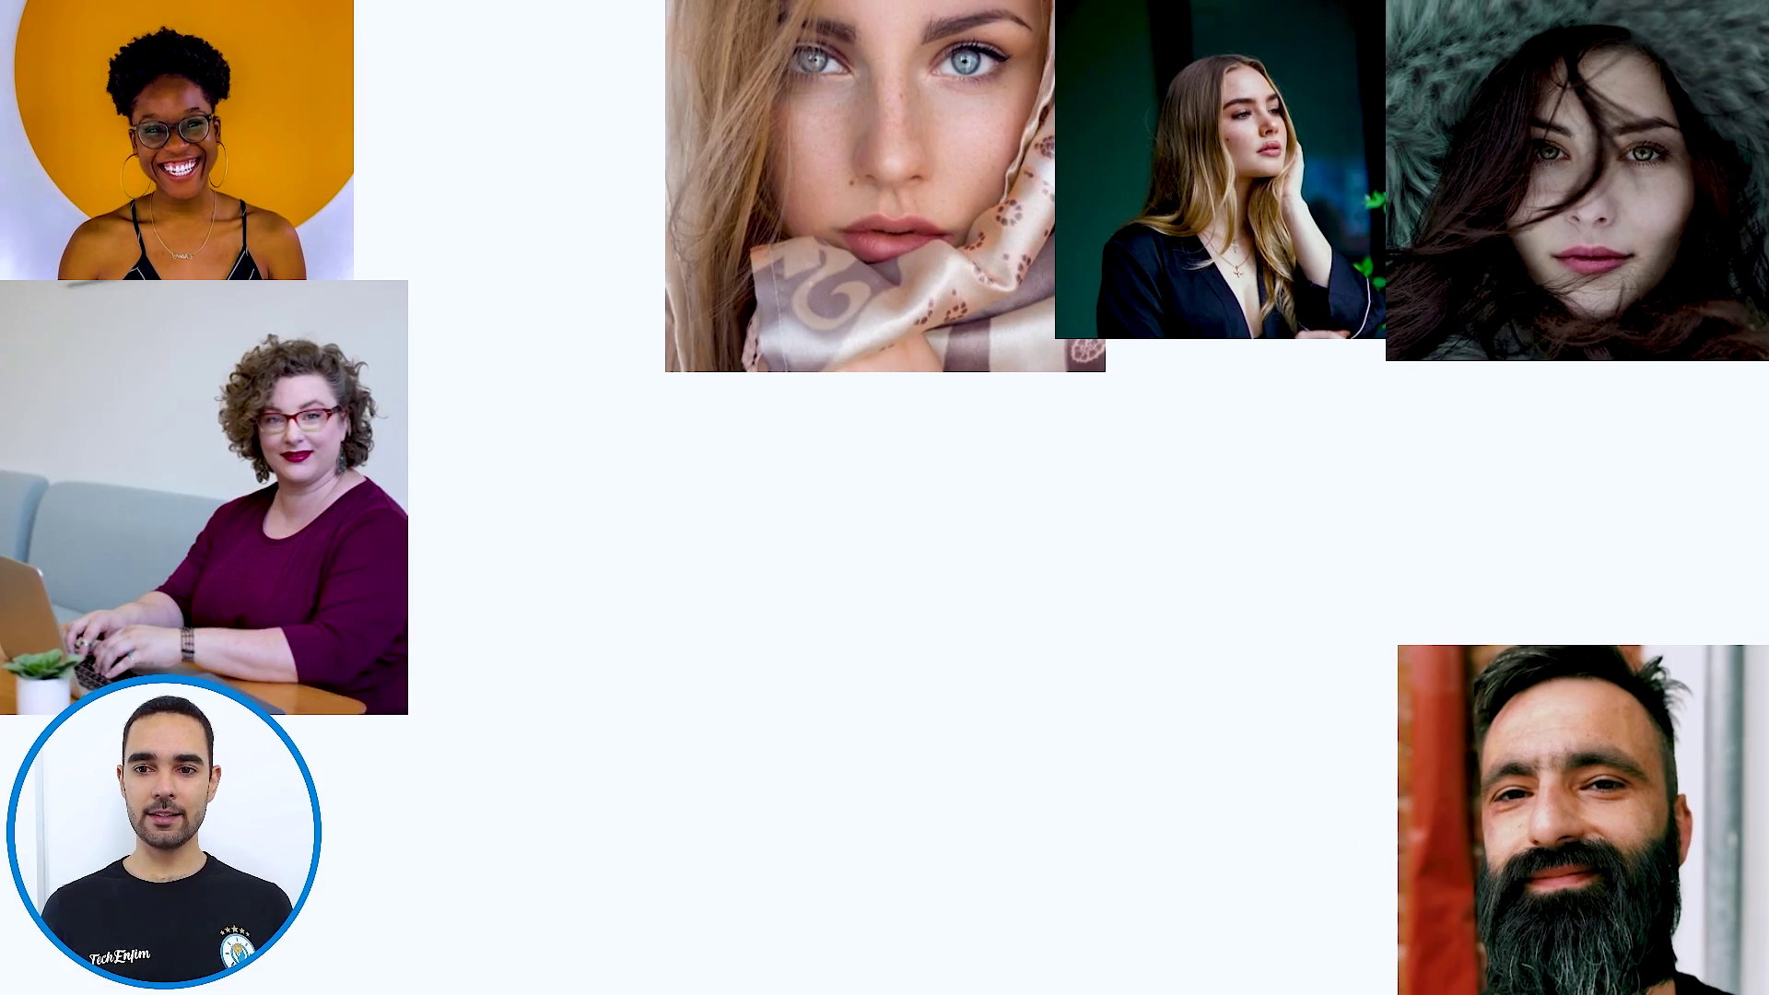